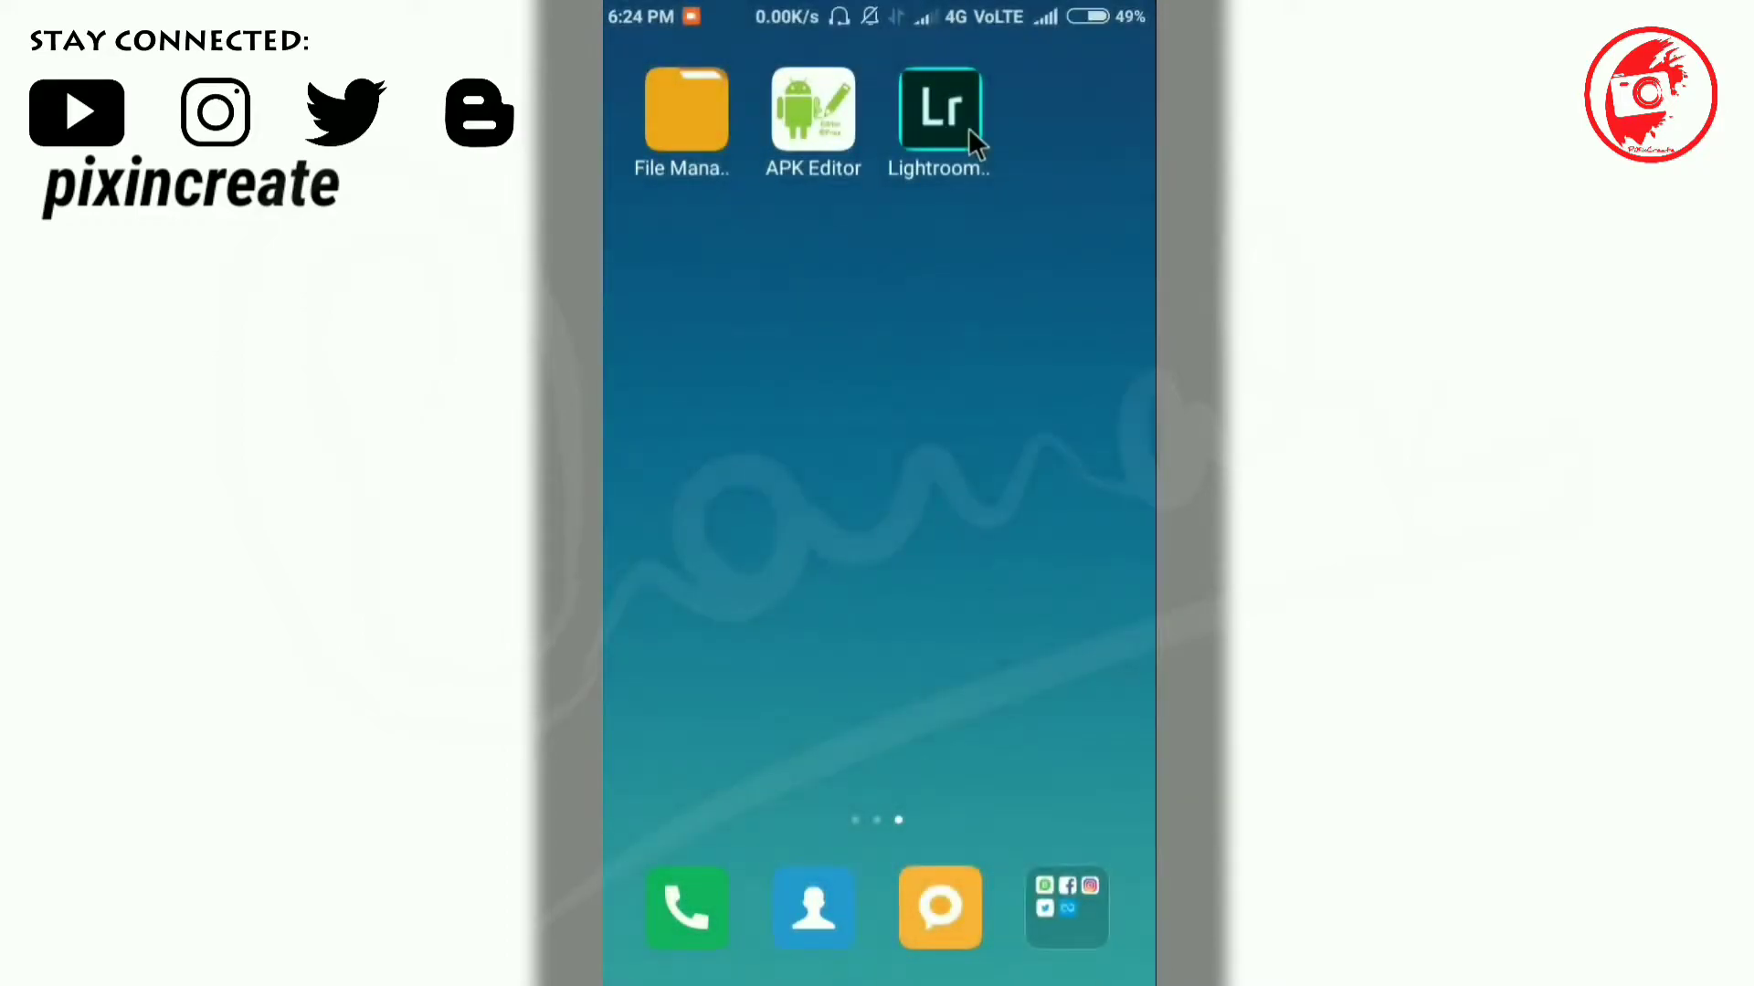
Launch Lightroom and open the striped photo from All Photos
{"action": "left_click", "coordinate": [940, 109]}
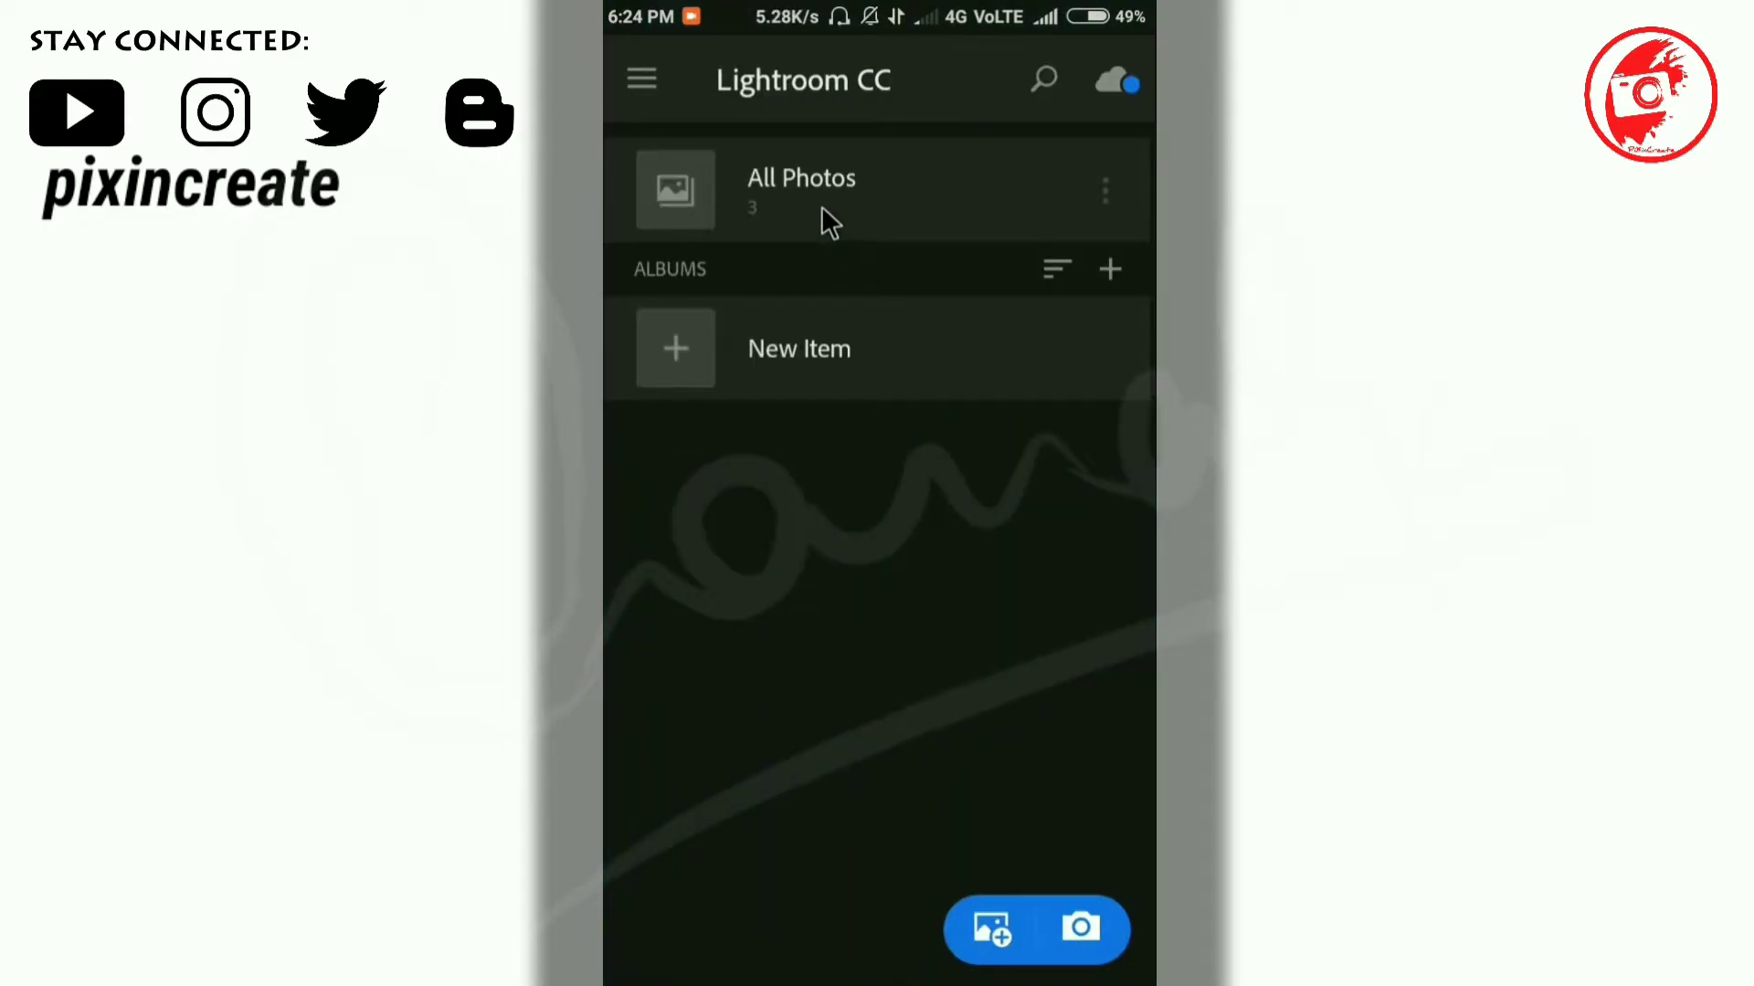
{"action": "left_click", "coordinate": [820, 204]}
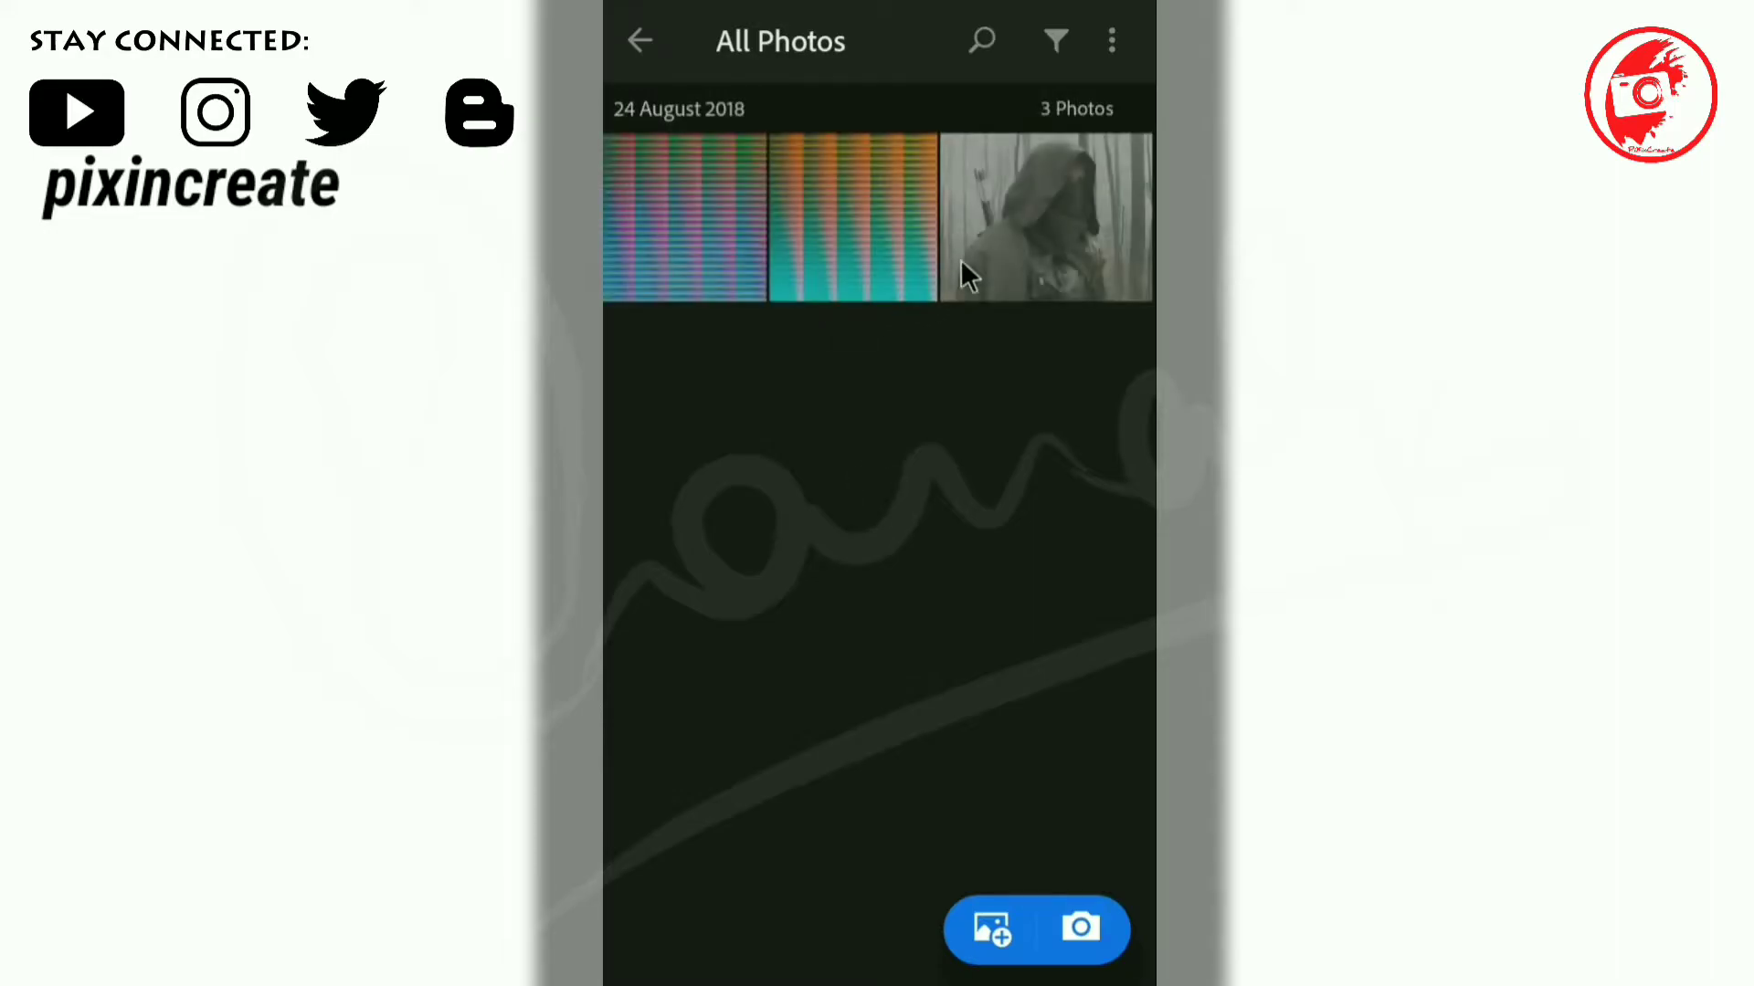
{"action": "left_click", "coordinate": [835, 233]}
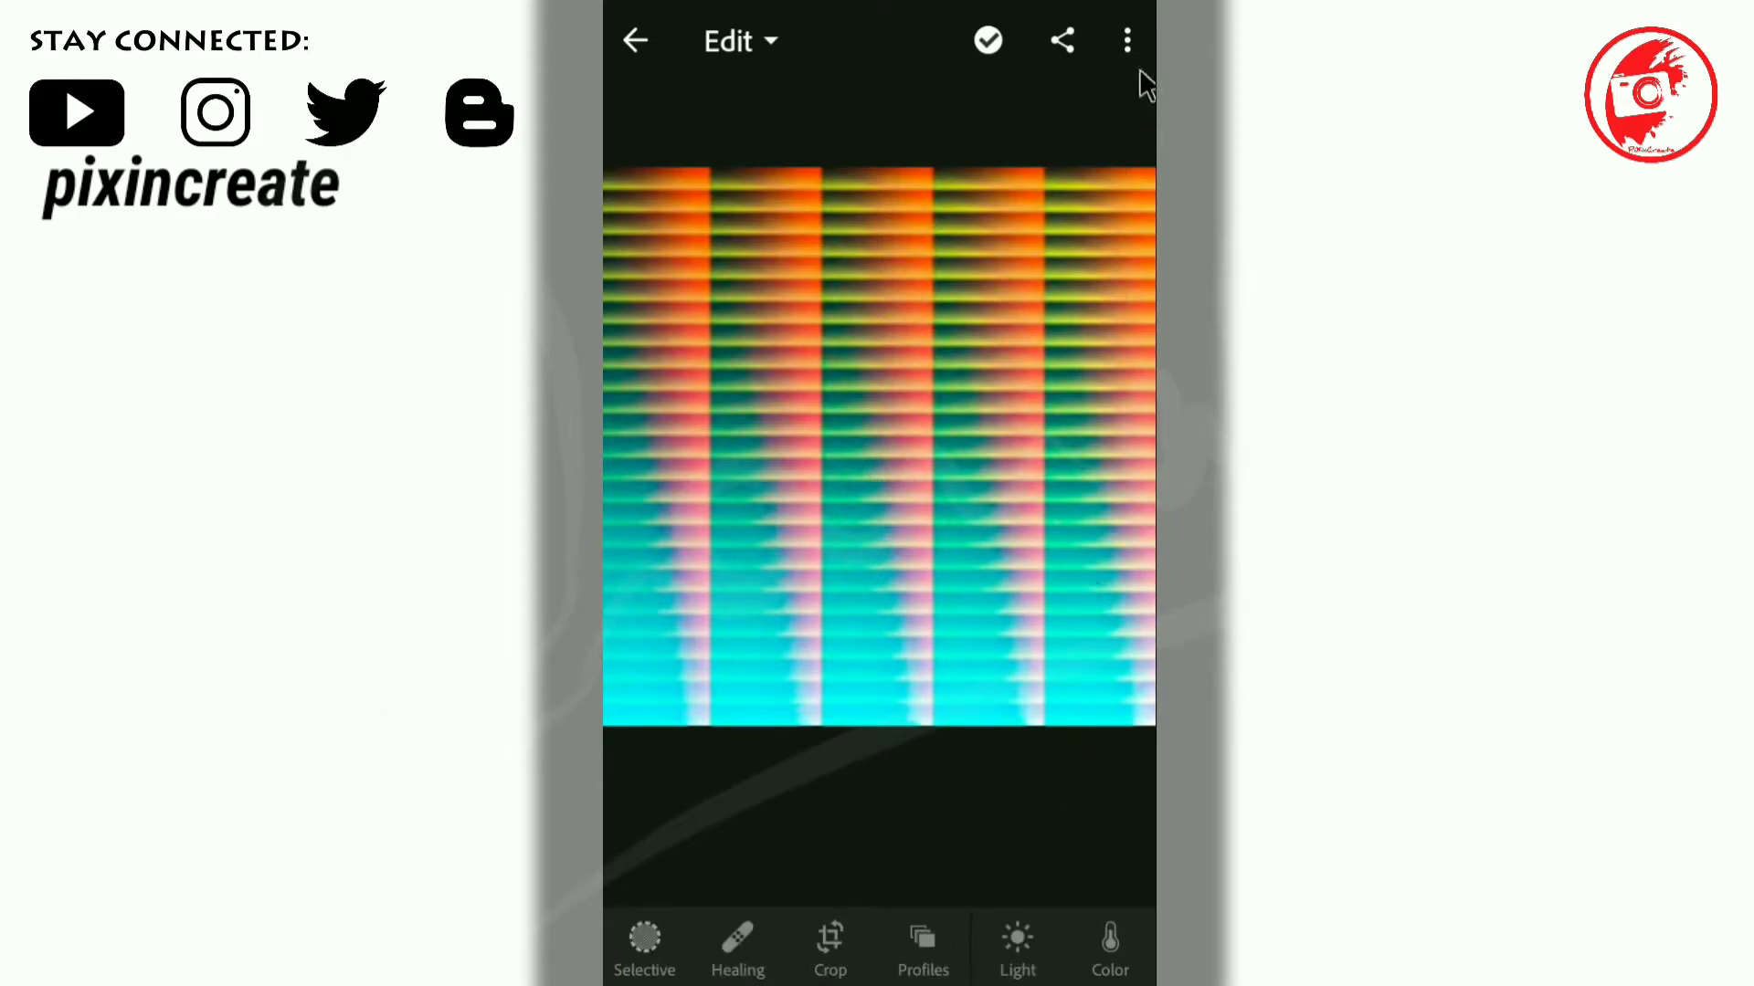
Save the current edits as a preset named 'xyz' in the User Presets group
{"action": "left_click", "coordinate": [1129, 42]}
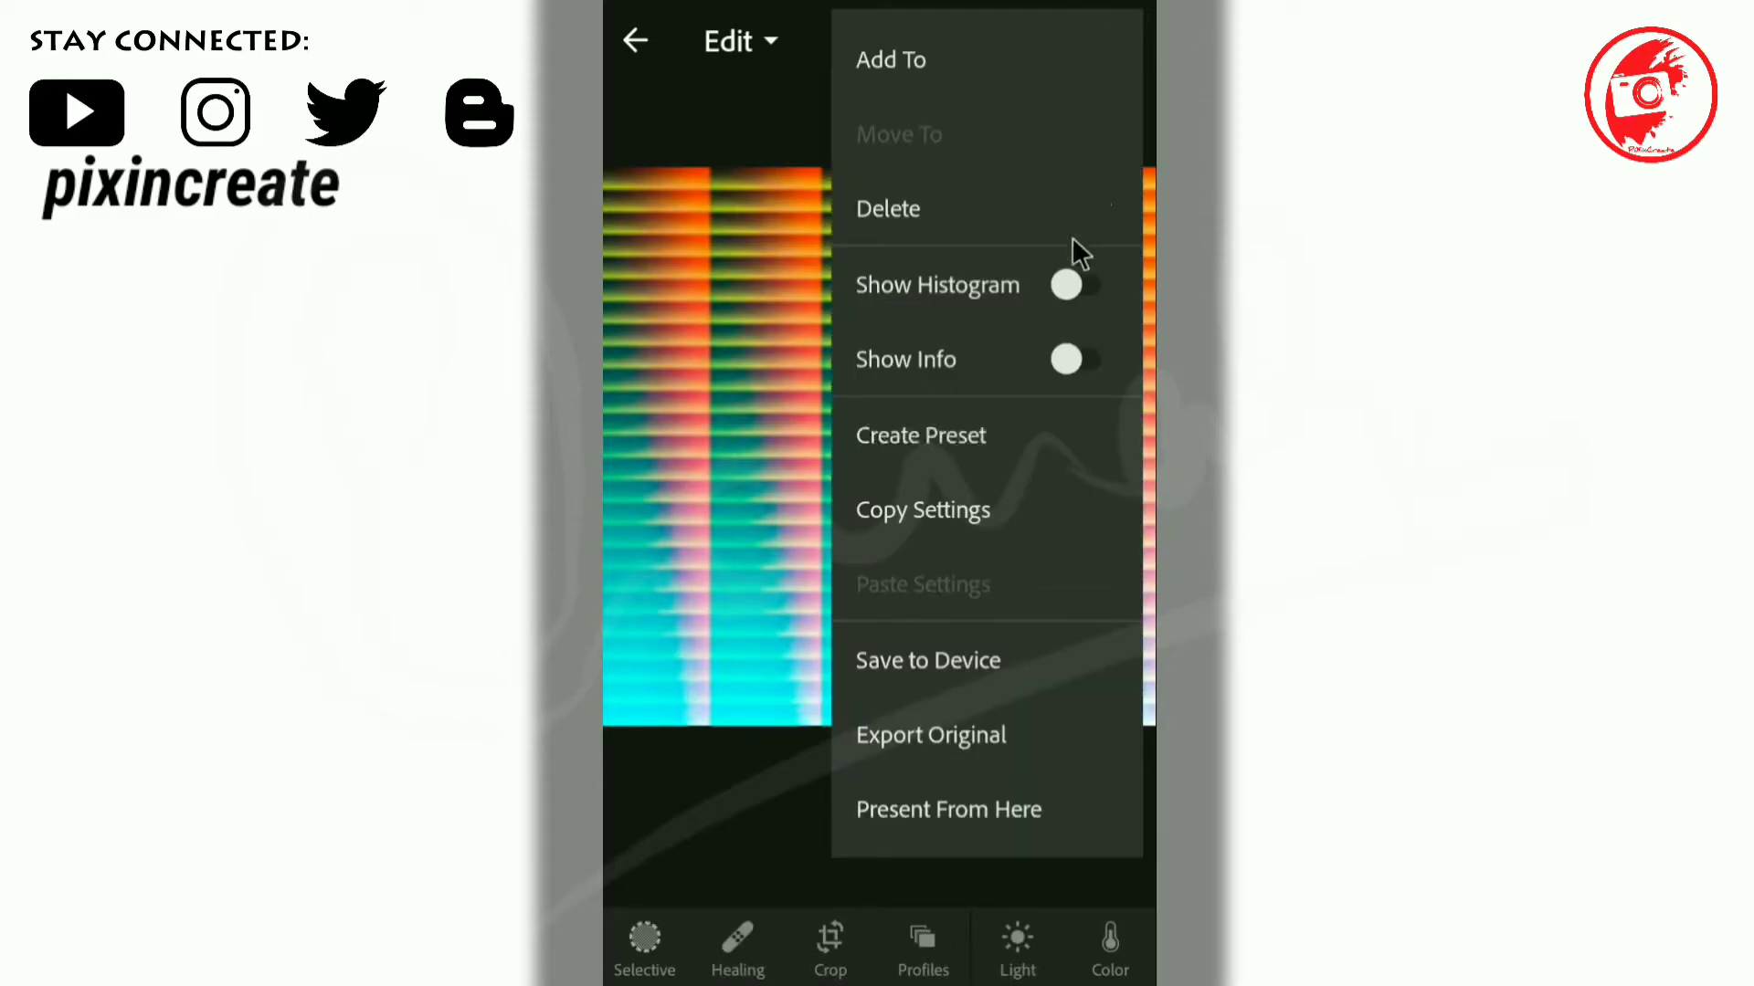
{"action": "left_click", "coordinate": [904, 444]}
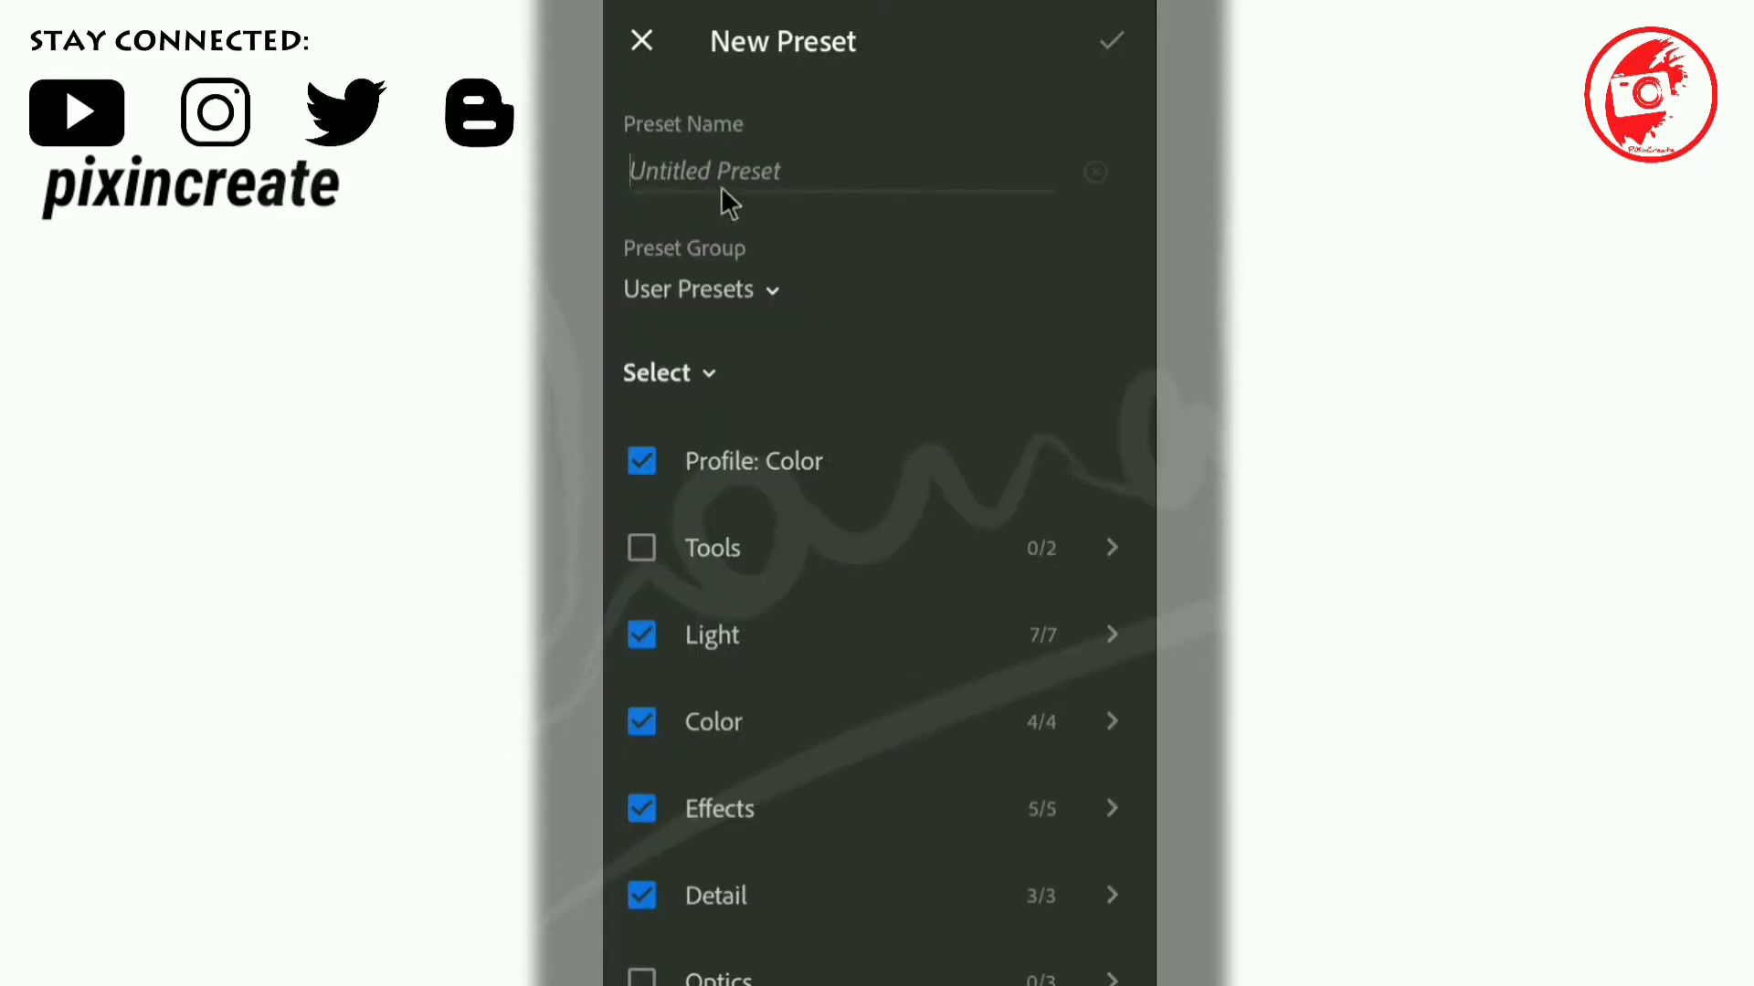
{"action": "left_click", "coordinate": [747, 173]}
{"action": "left_click", "coordinate": [759, 868]}
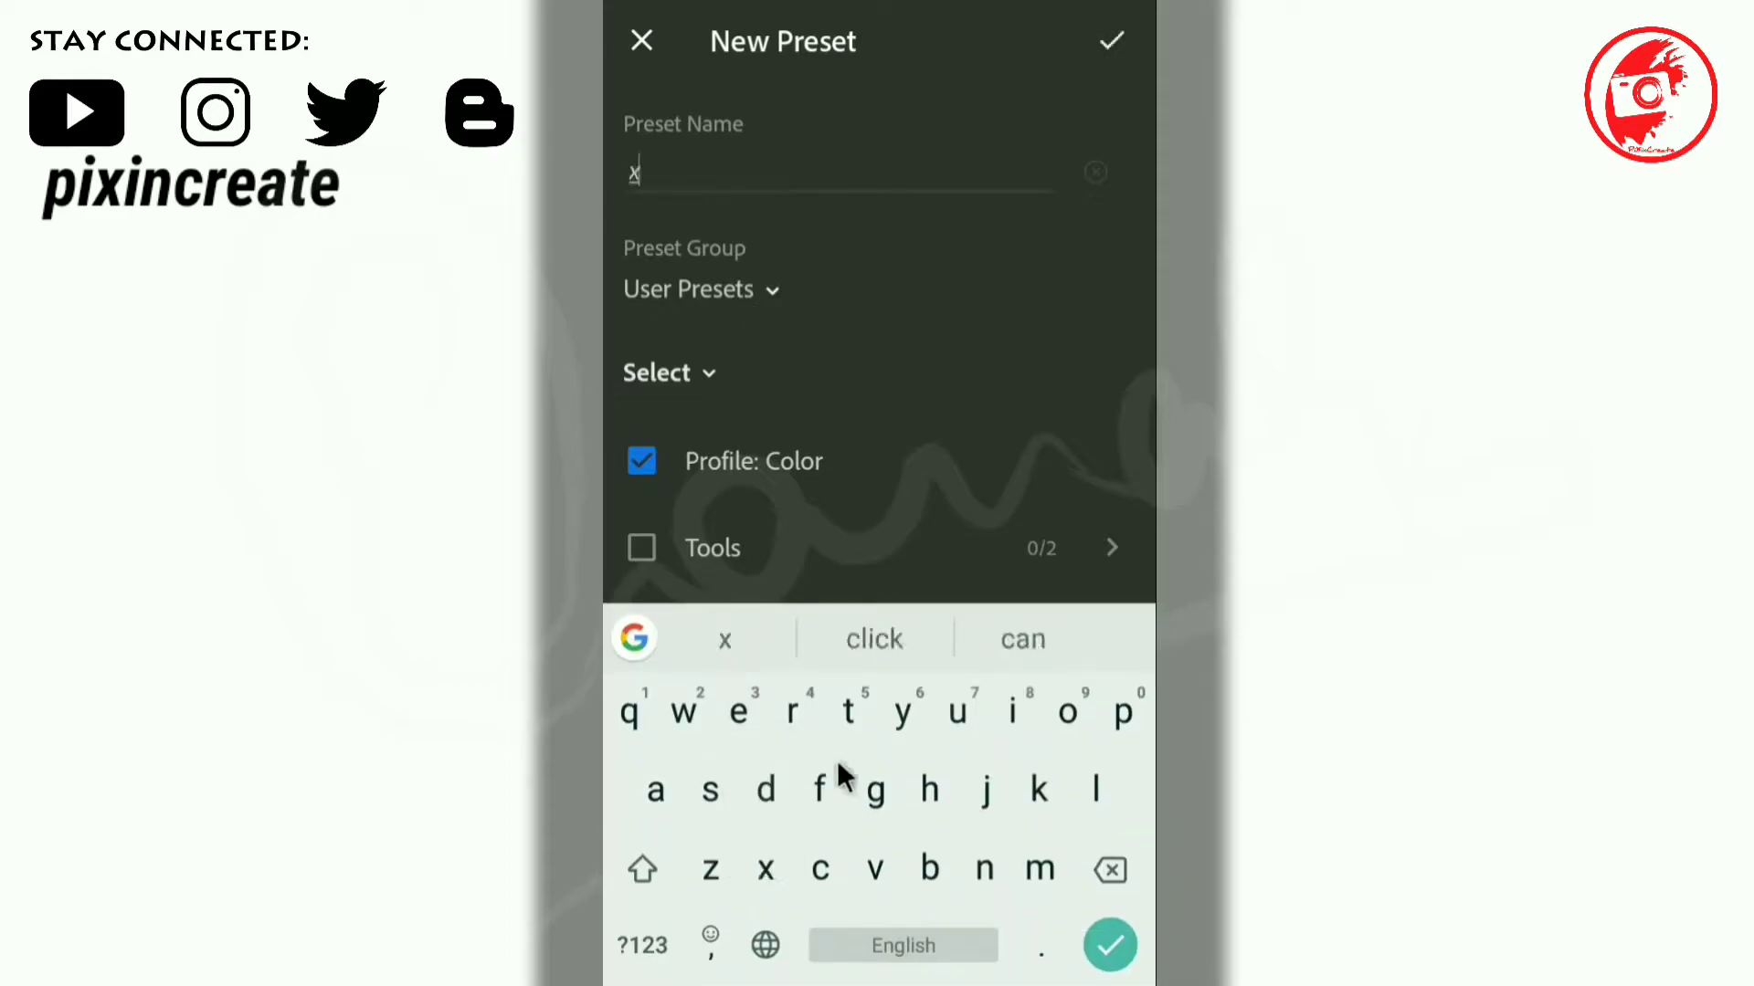
{"action": "left_click", "coordinate": [891, 726]}
{"action": "left_click", "coordinate": [710, 869]}
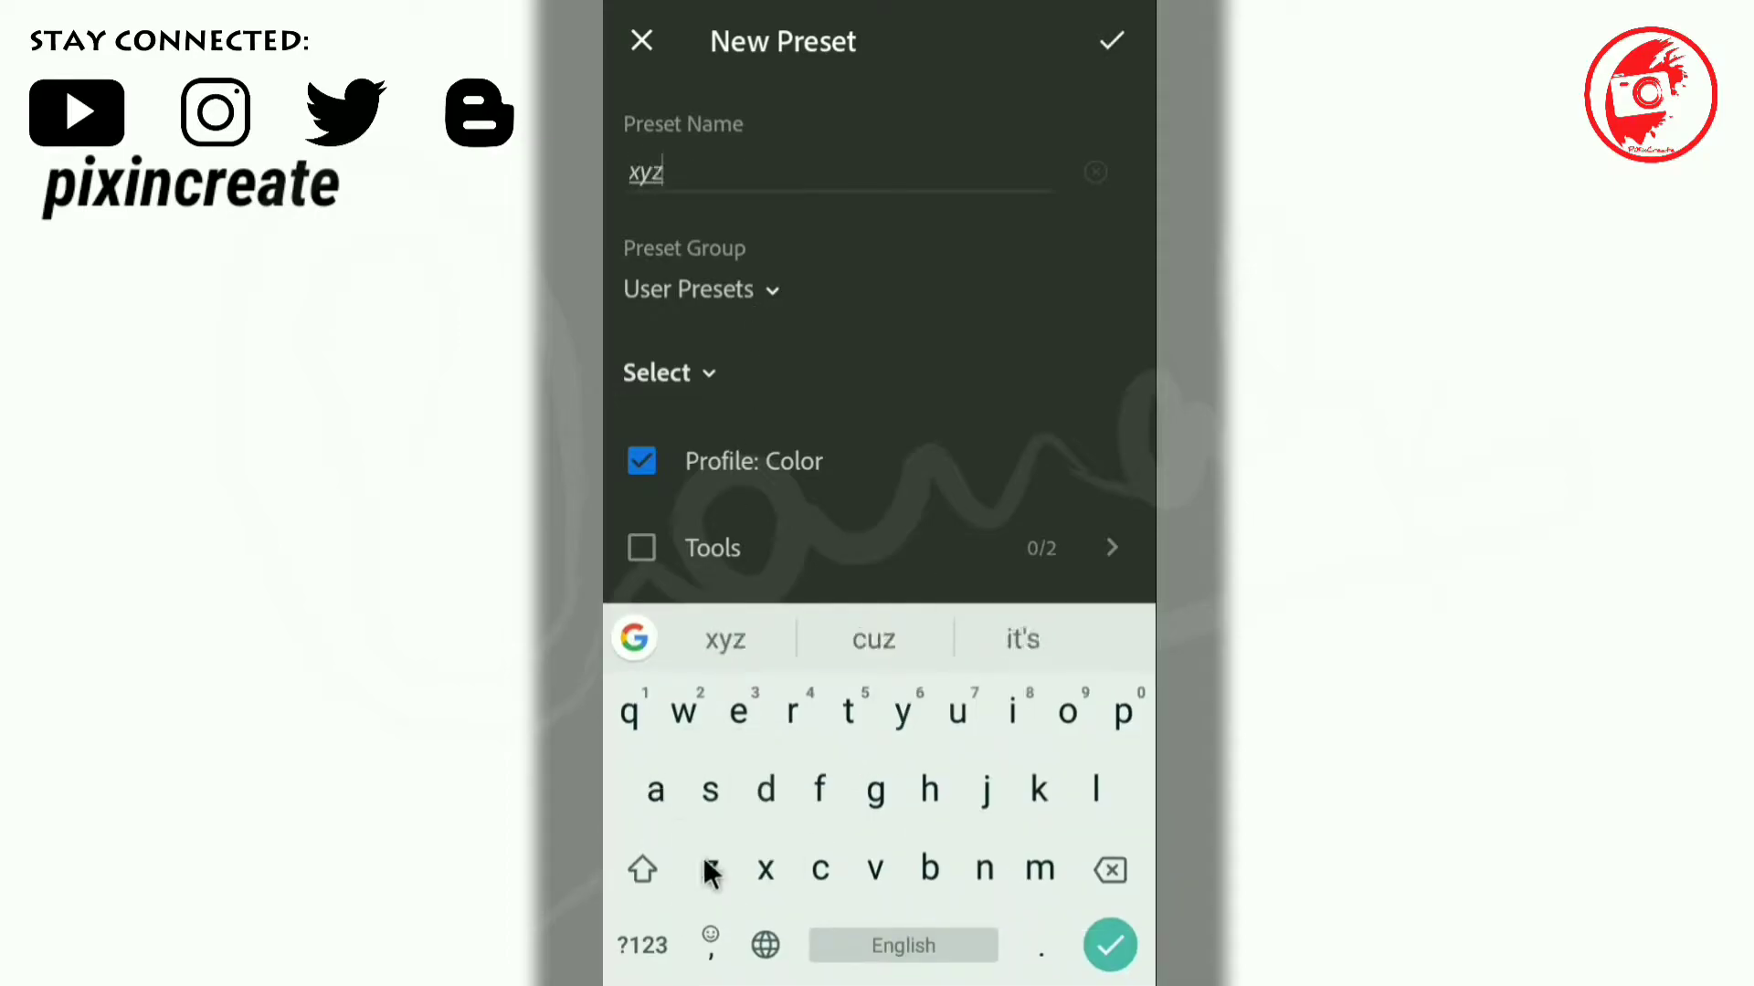
{"action": "left_click", "coordinate": [744, 292]}
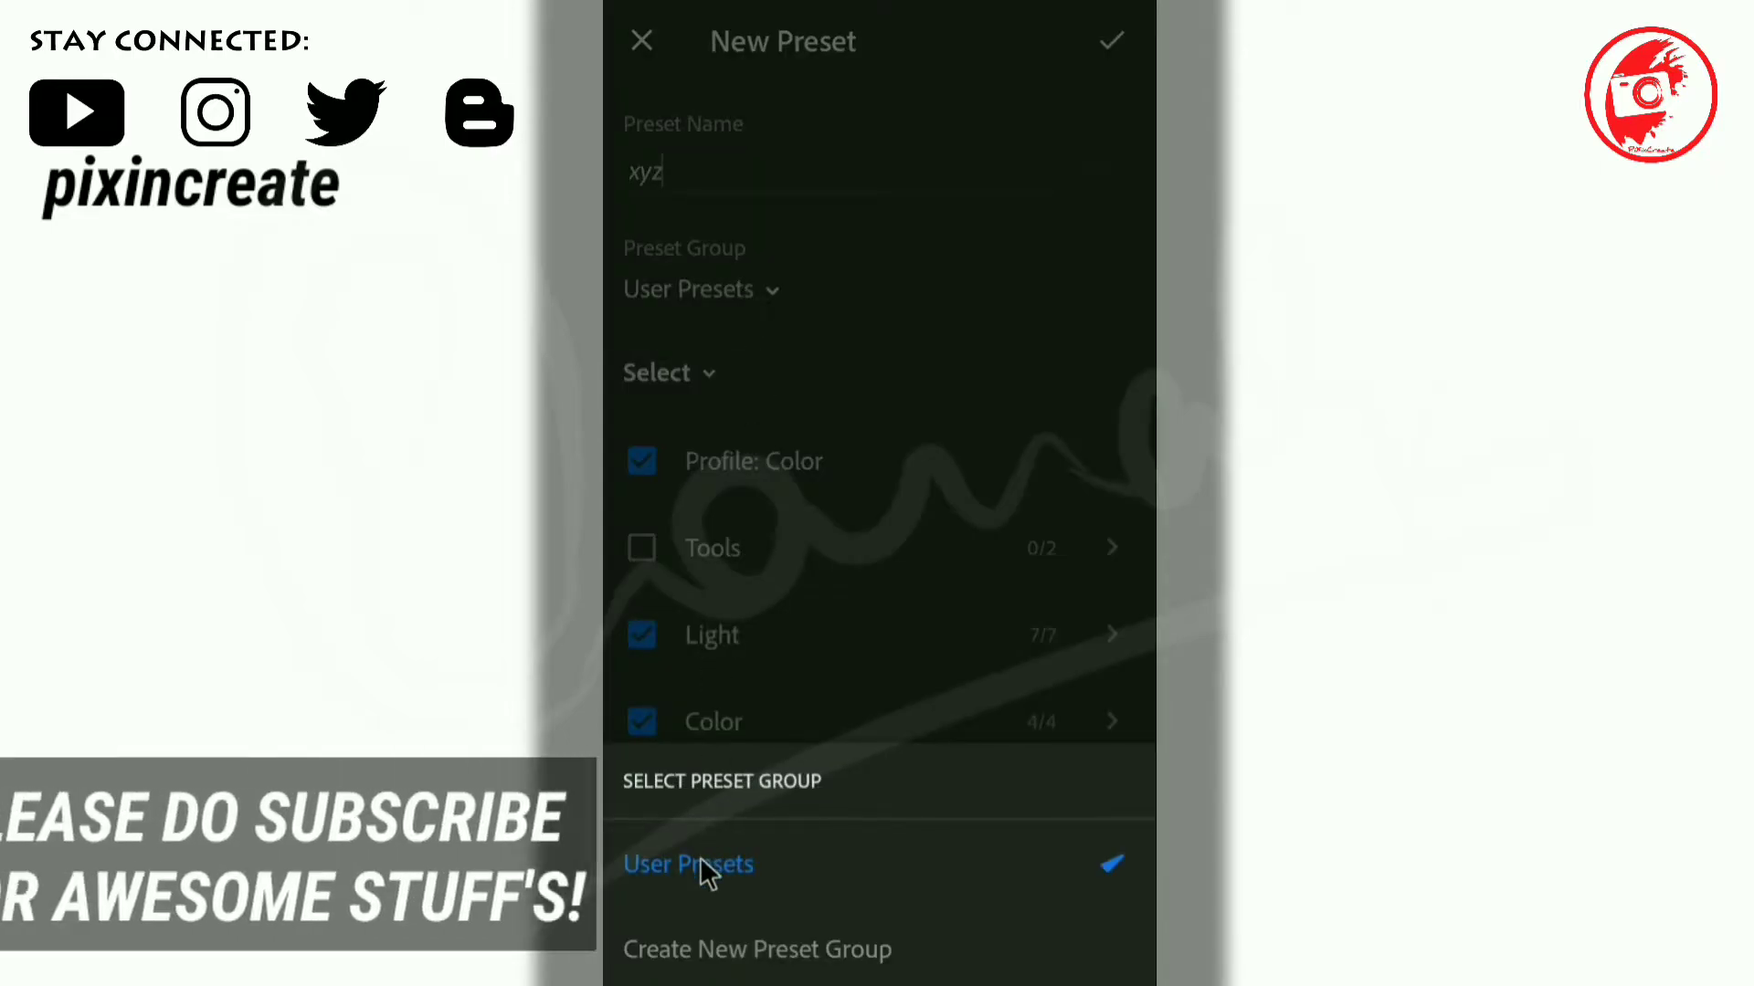
{"action": "left_click", "coordinate": [699, 863]}
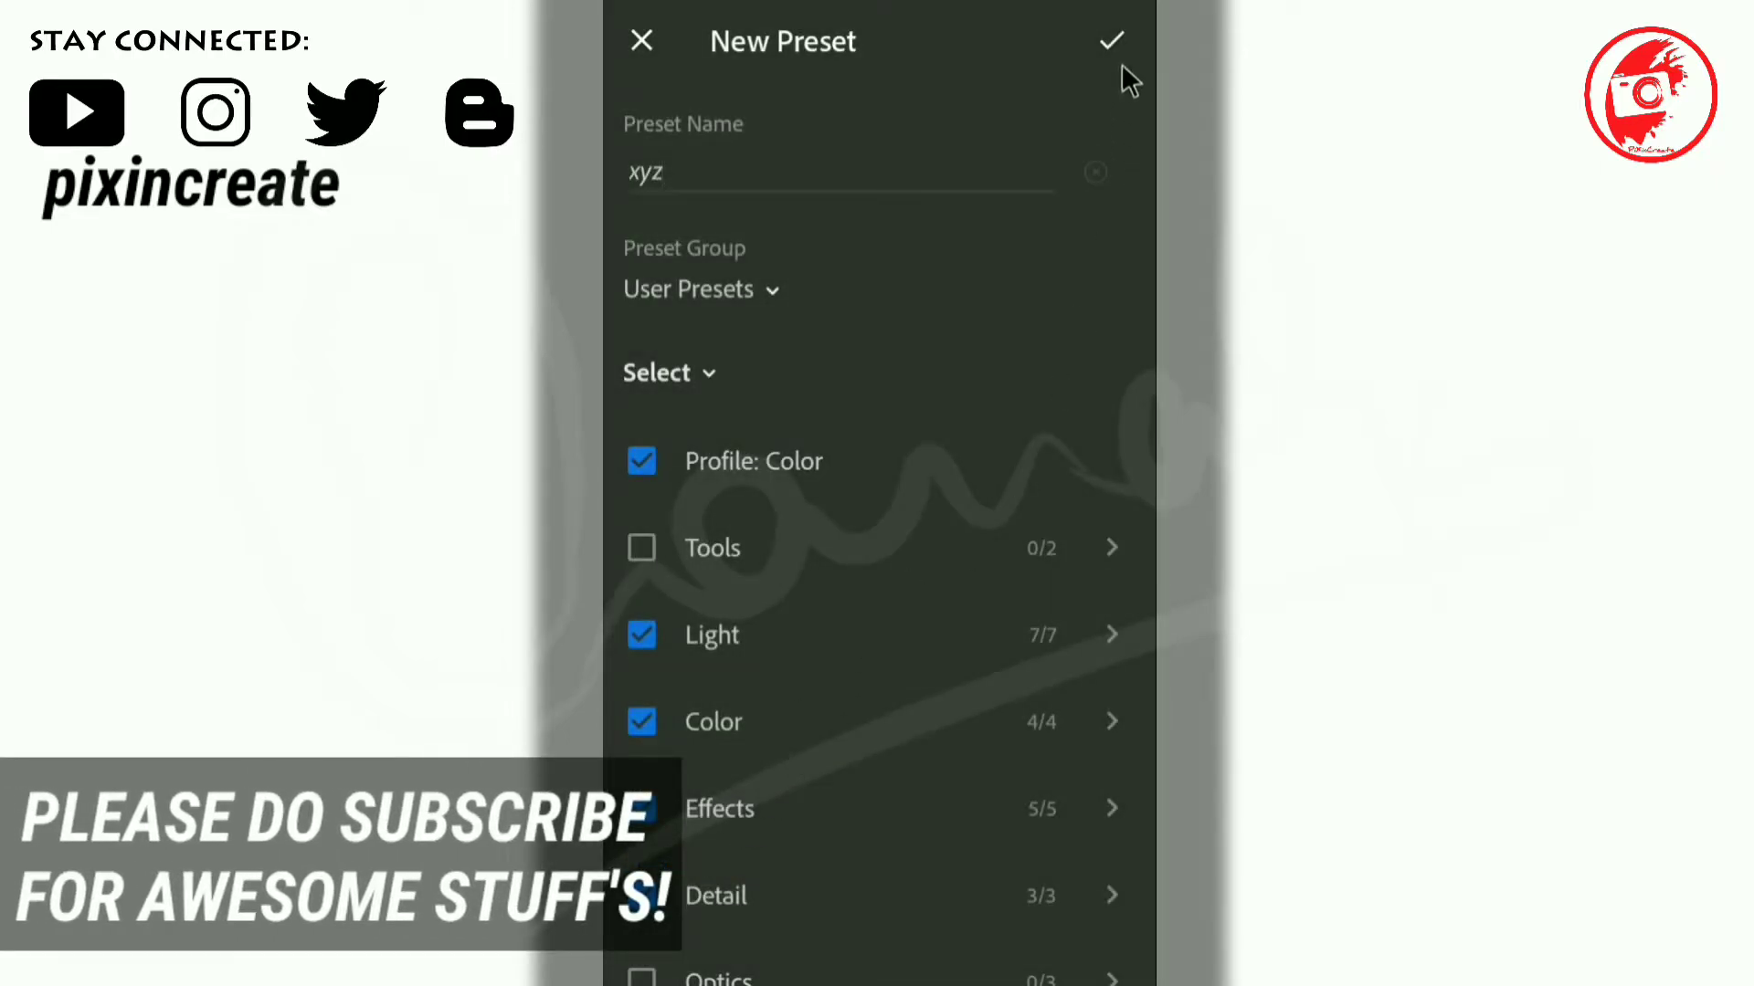
{"action": "left_click", "coordinate": [1111, 42]}
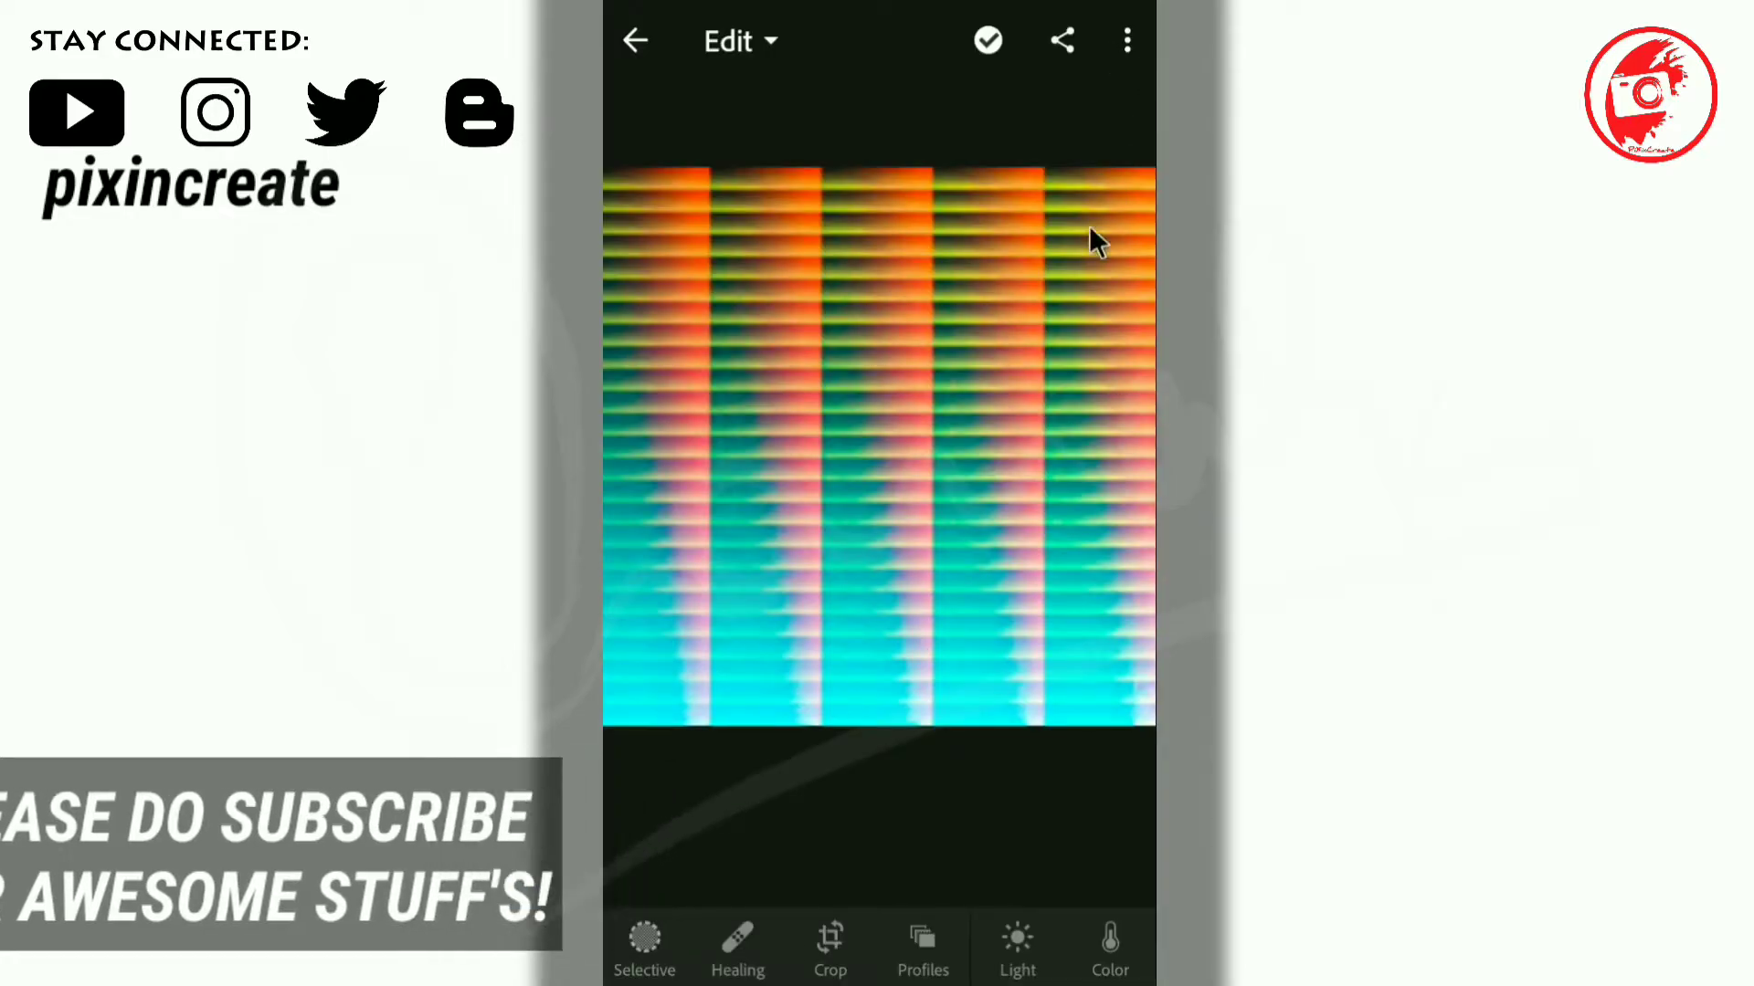
Open the Presets panel and switch the group dropdown to User Presets
{"action": "left_click_drag", "start_coordinate": [1053, 971], "coordinate": [776, 962]}
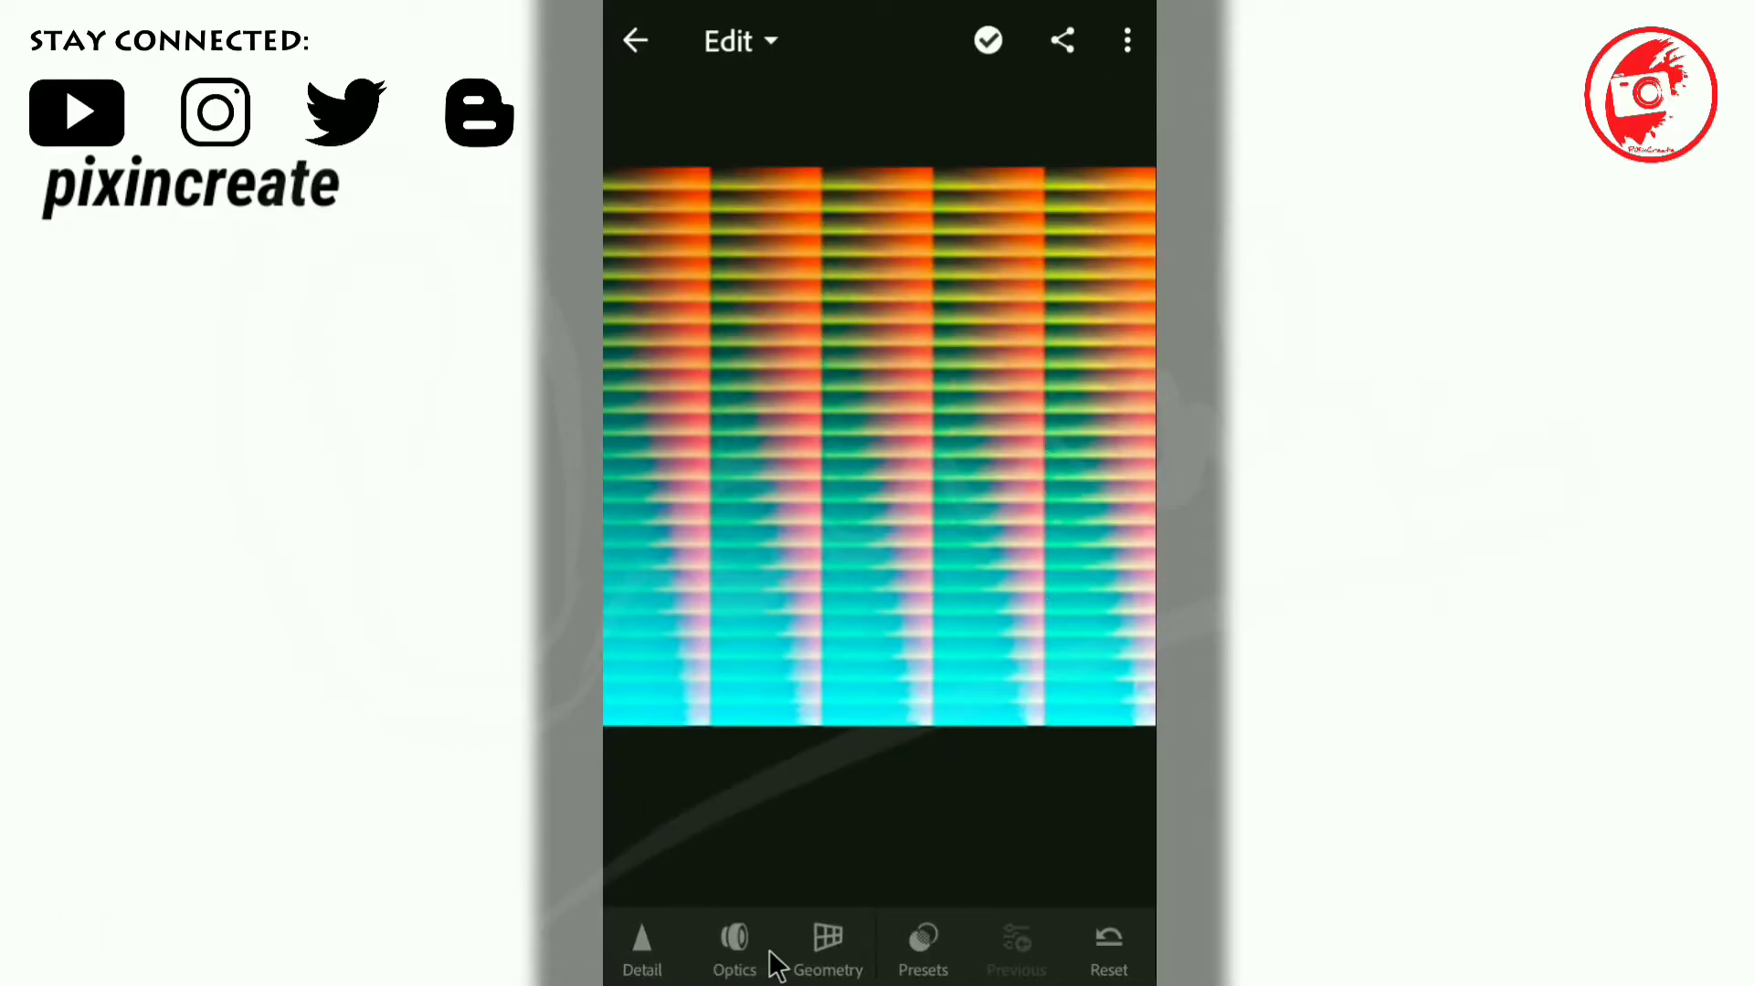
{"action": "left_click", "coordinate": [921, 959]}
{"action": "left_click", "coordinate": [711, 592]}
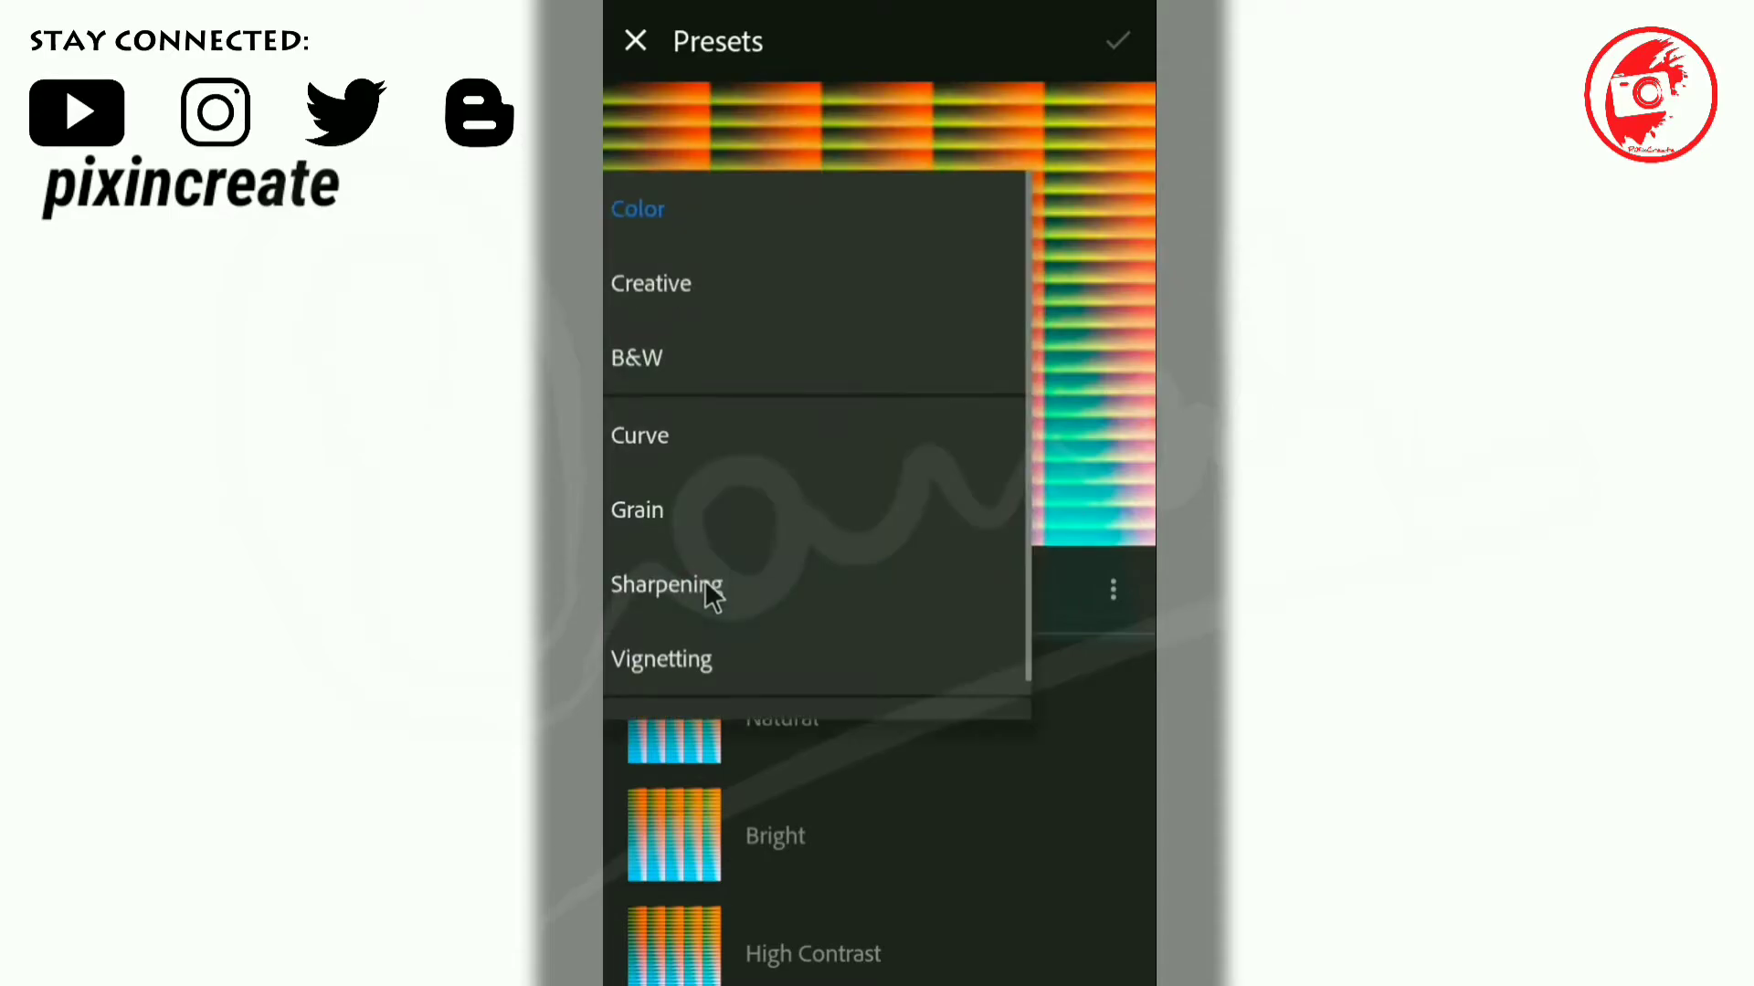
{"action": "scroll", "coordinate": [704, 658], "scroll_direction": "down", "scroll_amount": 1}
{"action": "left_click", "coordinate": [698, 677]}
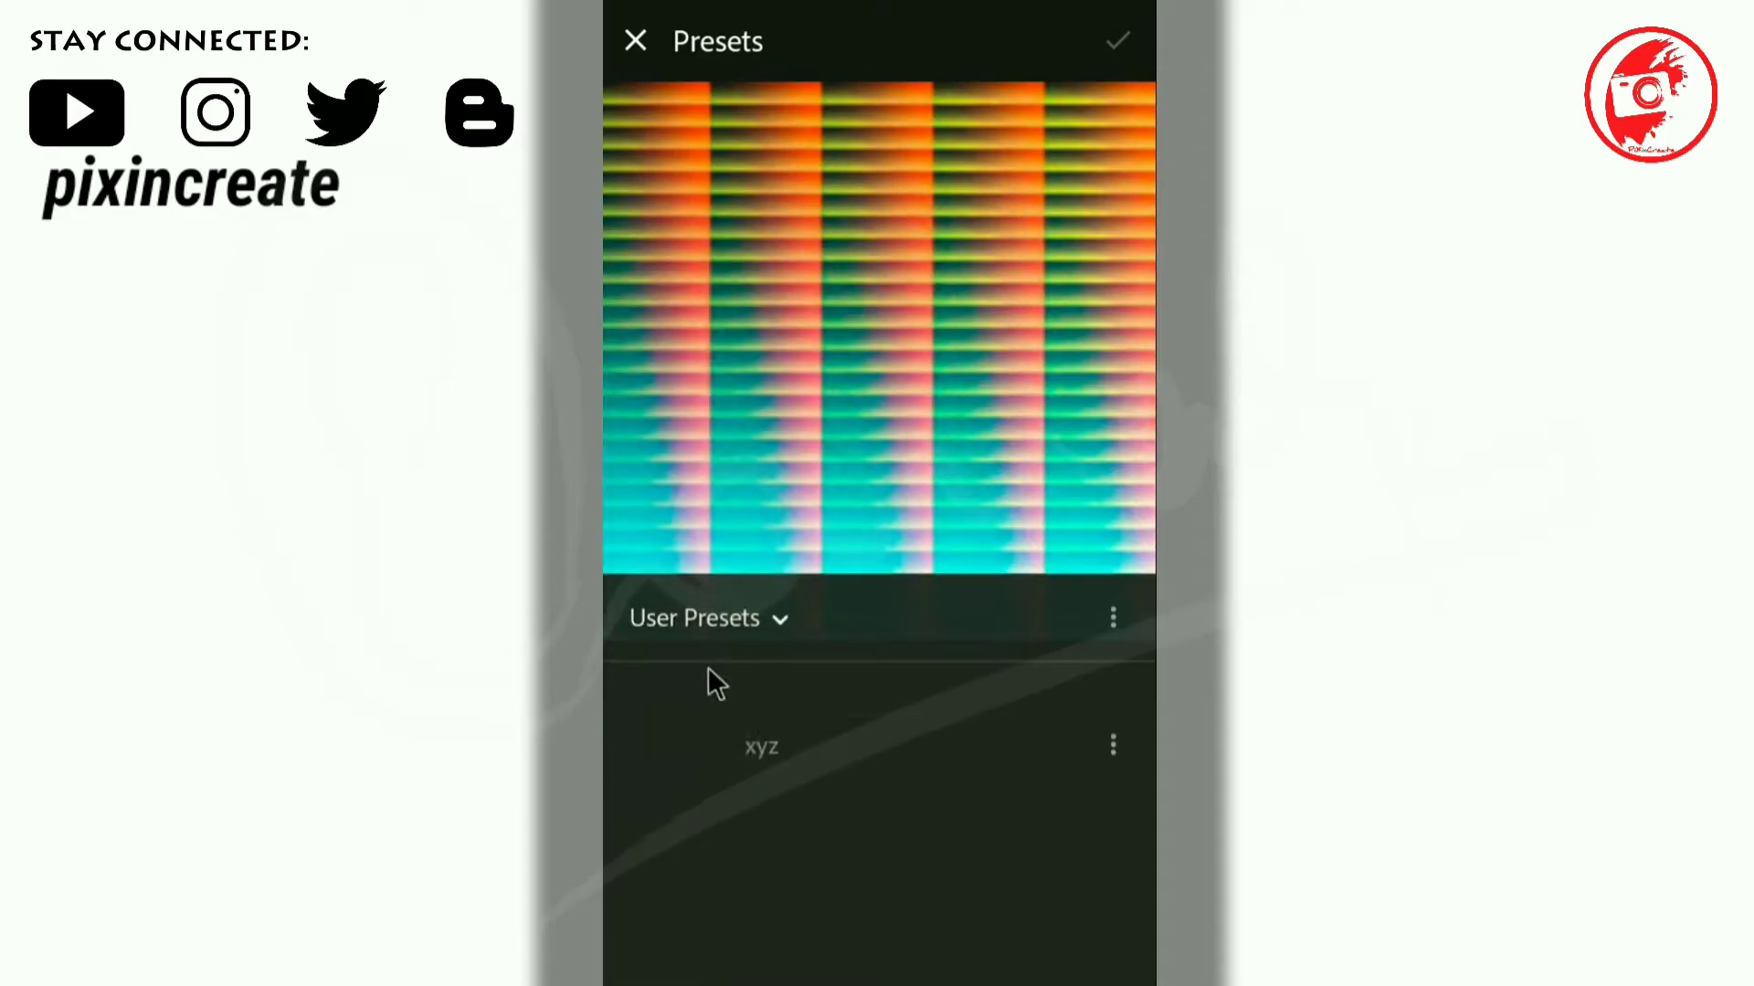
Check the xyz preset's options, then close Presets and return to the All Photos grid
{"action": "left_click", "coordinate": [1114, 747]}
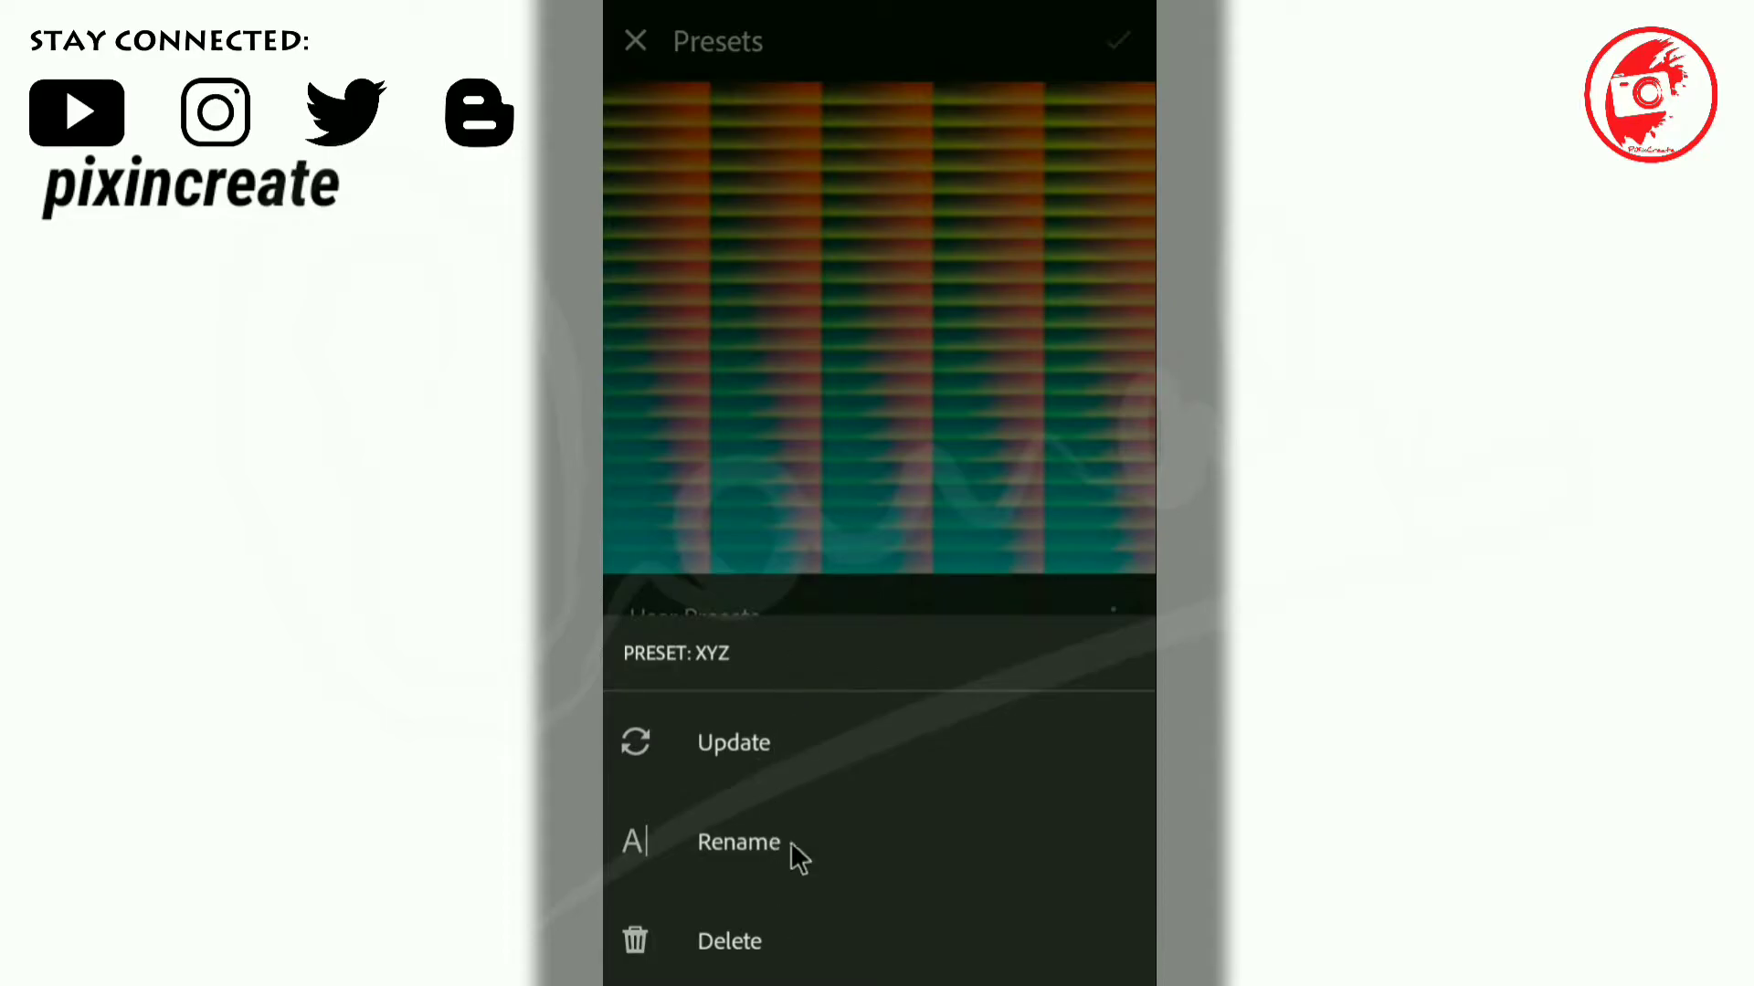
{"action": "left_click", "coordinate": [803, 463]}
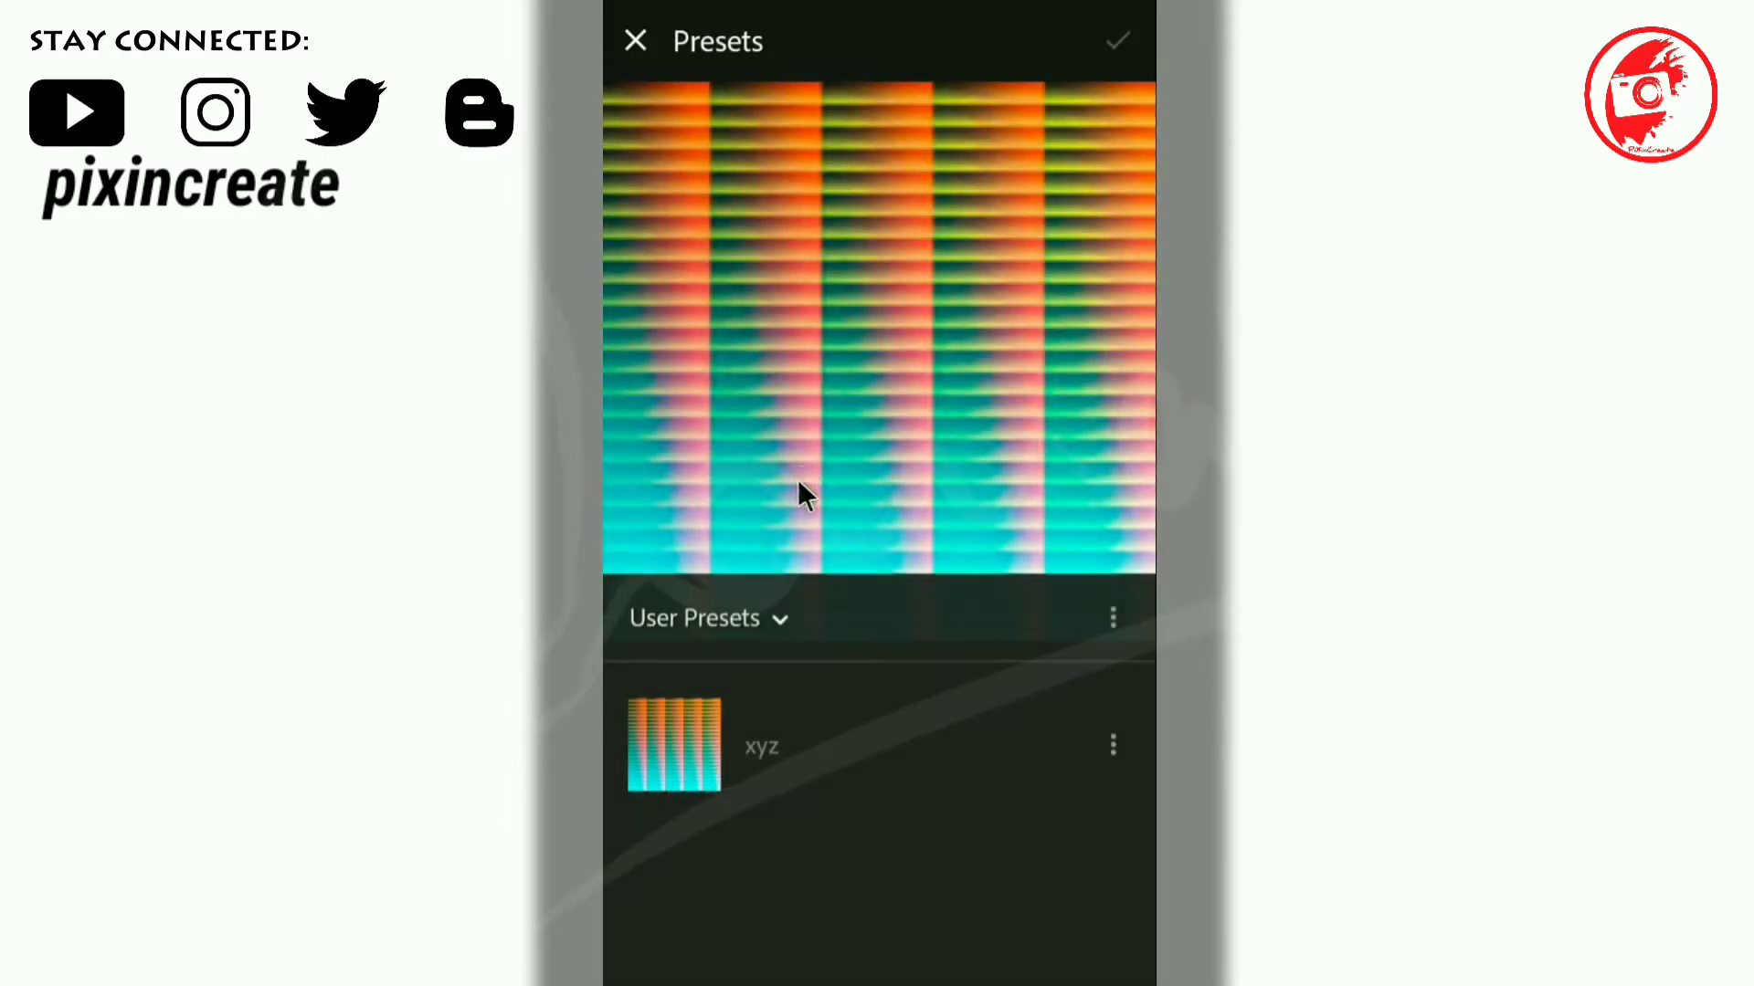
{"action": "left_click", "coordinate": [639, 42]}
{"action": "left_click", "coordinate": [637, 42]}
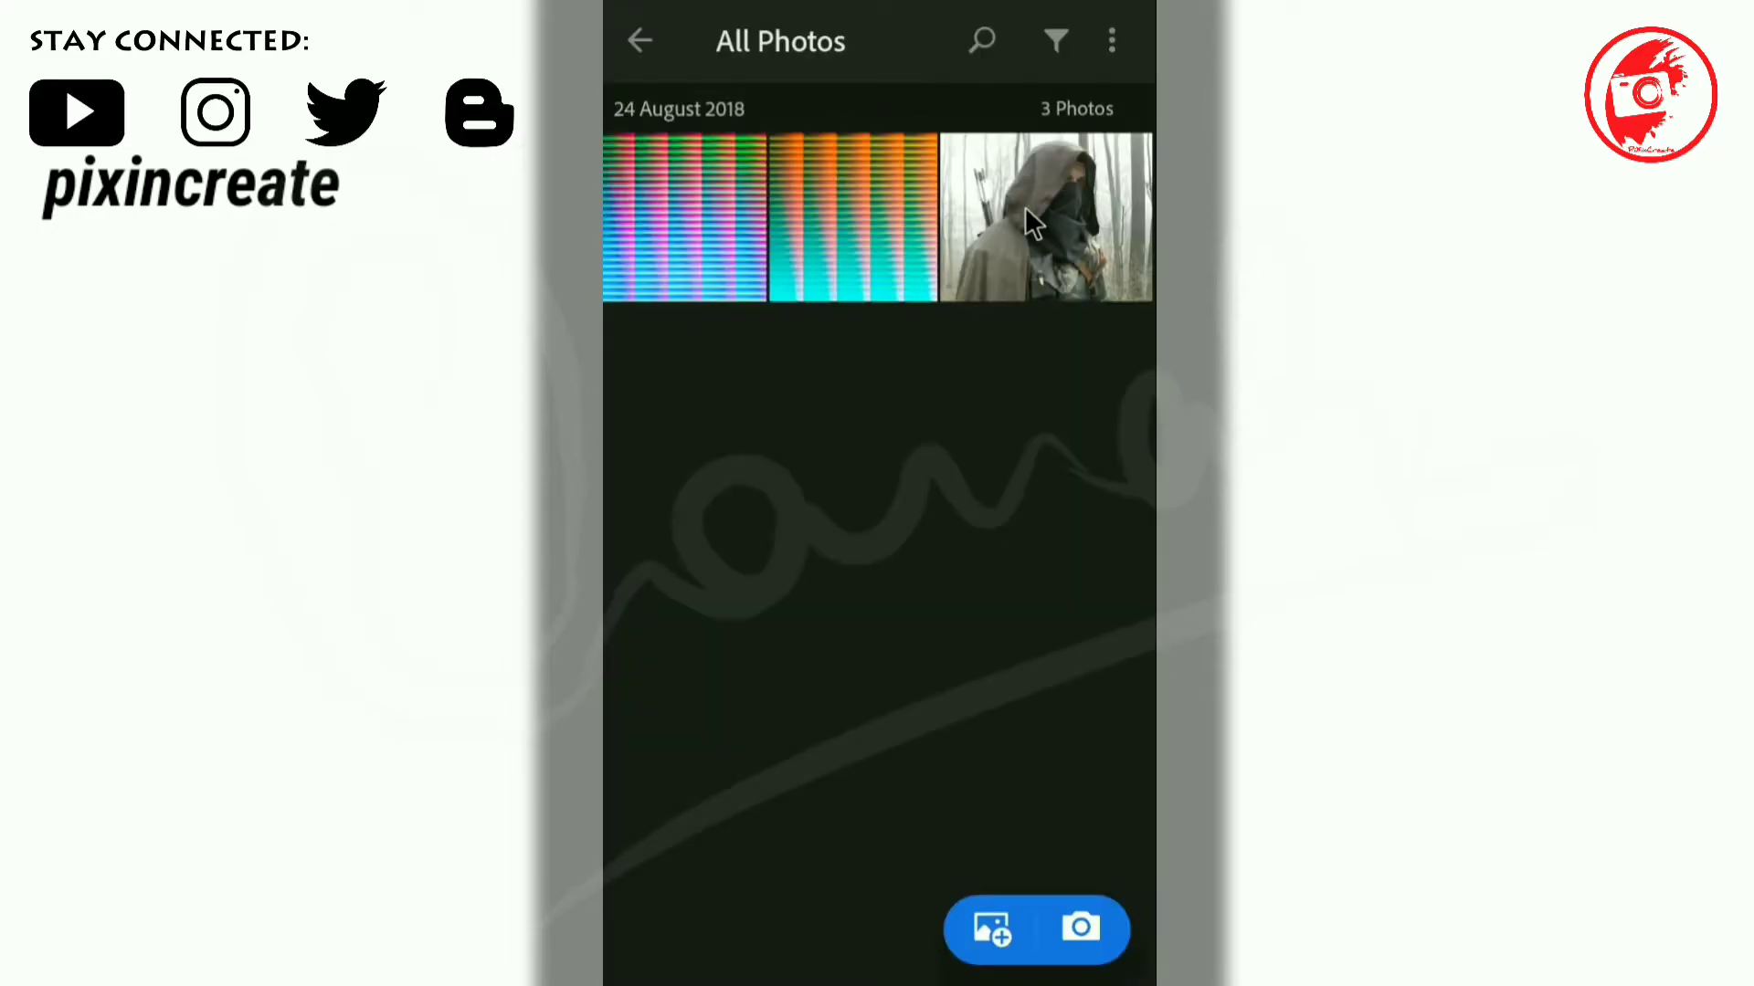
Open the hooded-figure photo and bring up its Presets panel
{"action": "left_click", "coordinate": [1025, 206]}
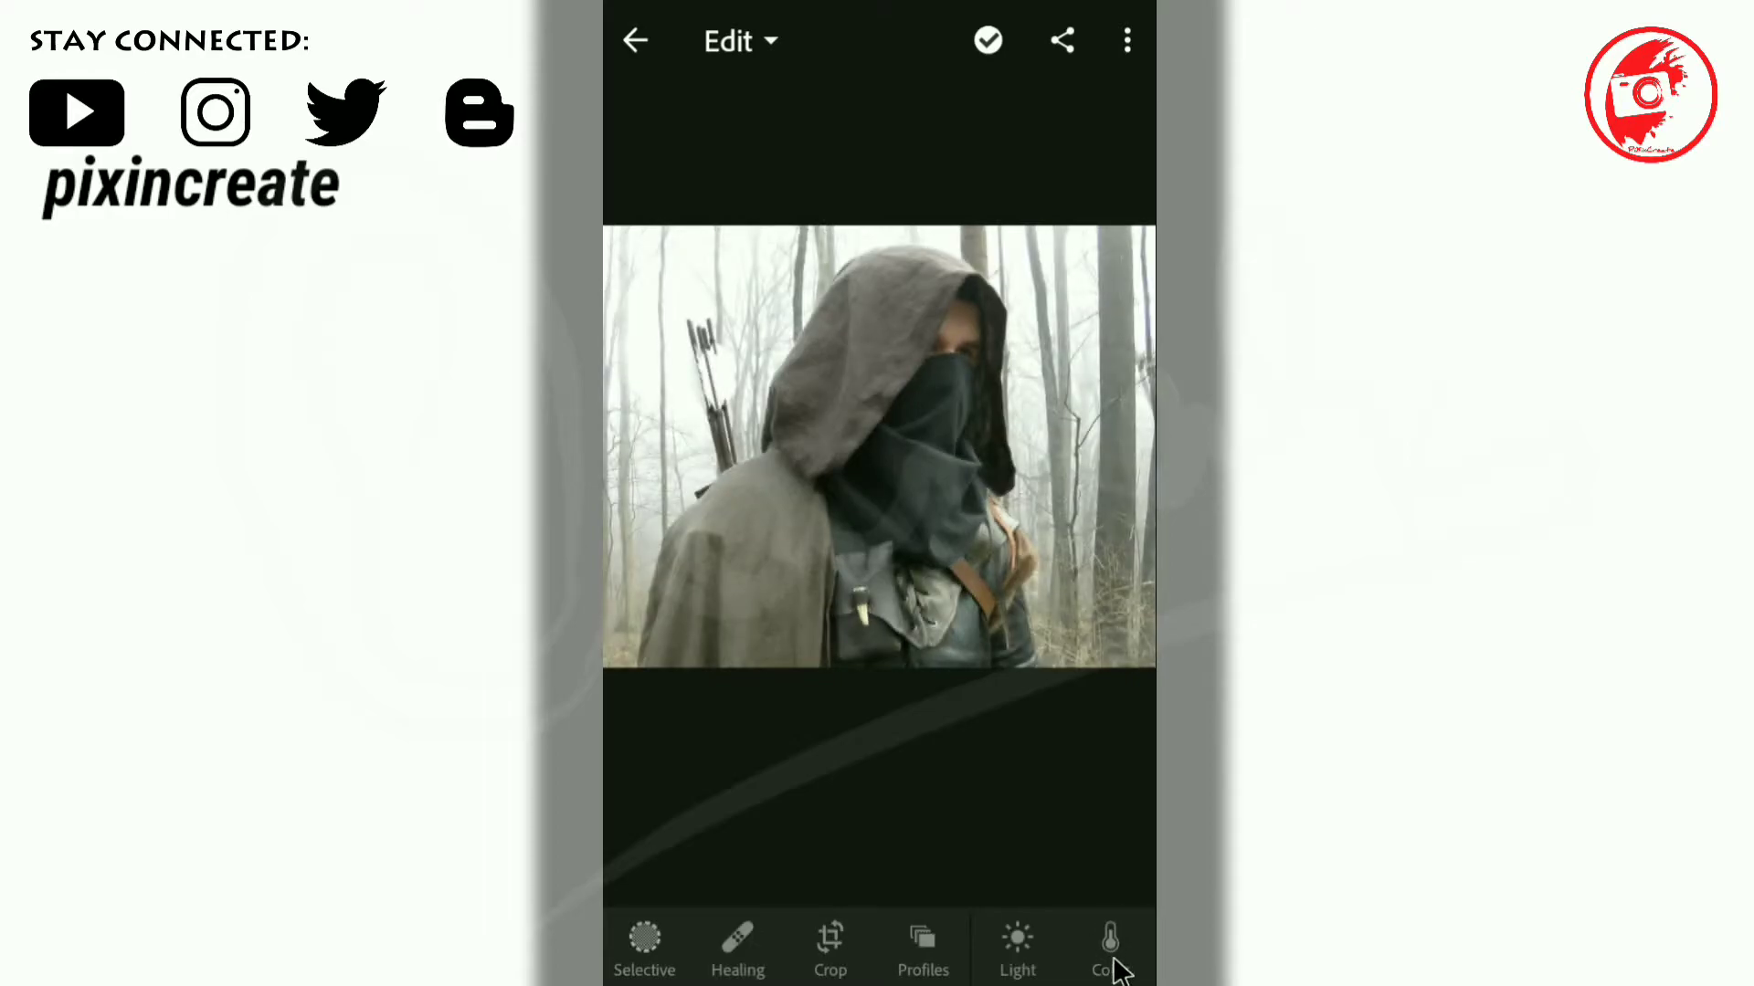
{"action": "left_click_drag", "start_coordinate": [1115, 966], "coordinate": [742, 967]}
{"action": "left_click_drag", "start_coordinate": [858, 968], "coordinate": [767, 968]}
{"action": "left_click", "coordinate": [918, 954]}
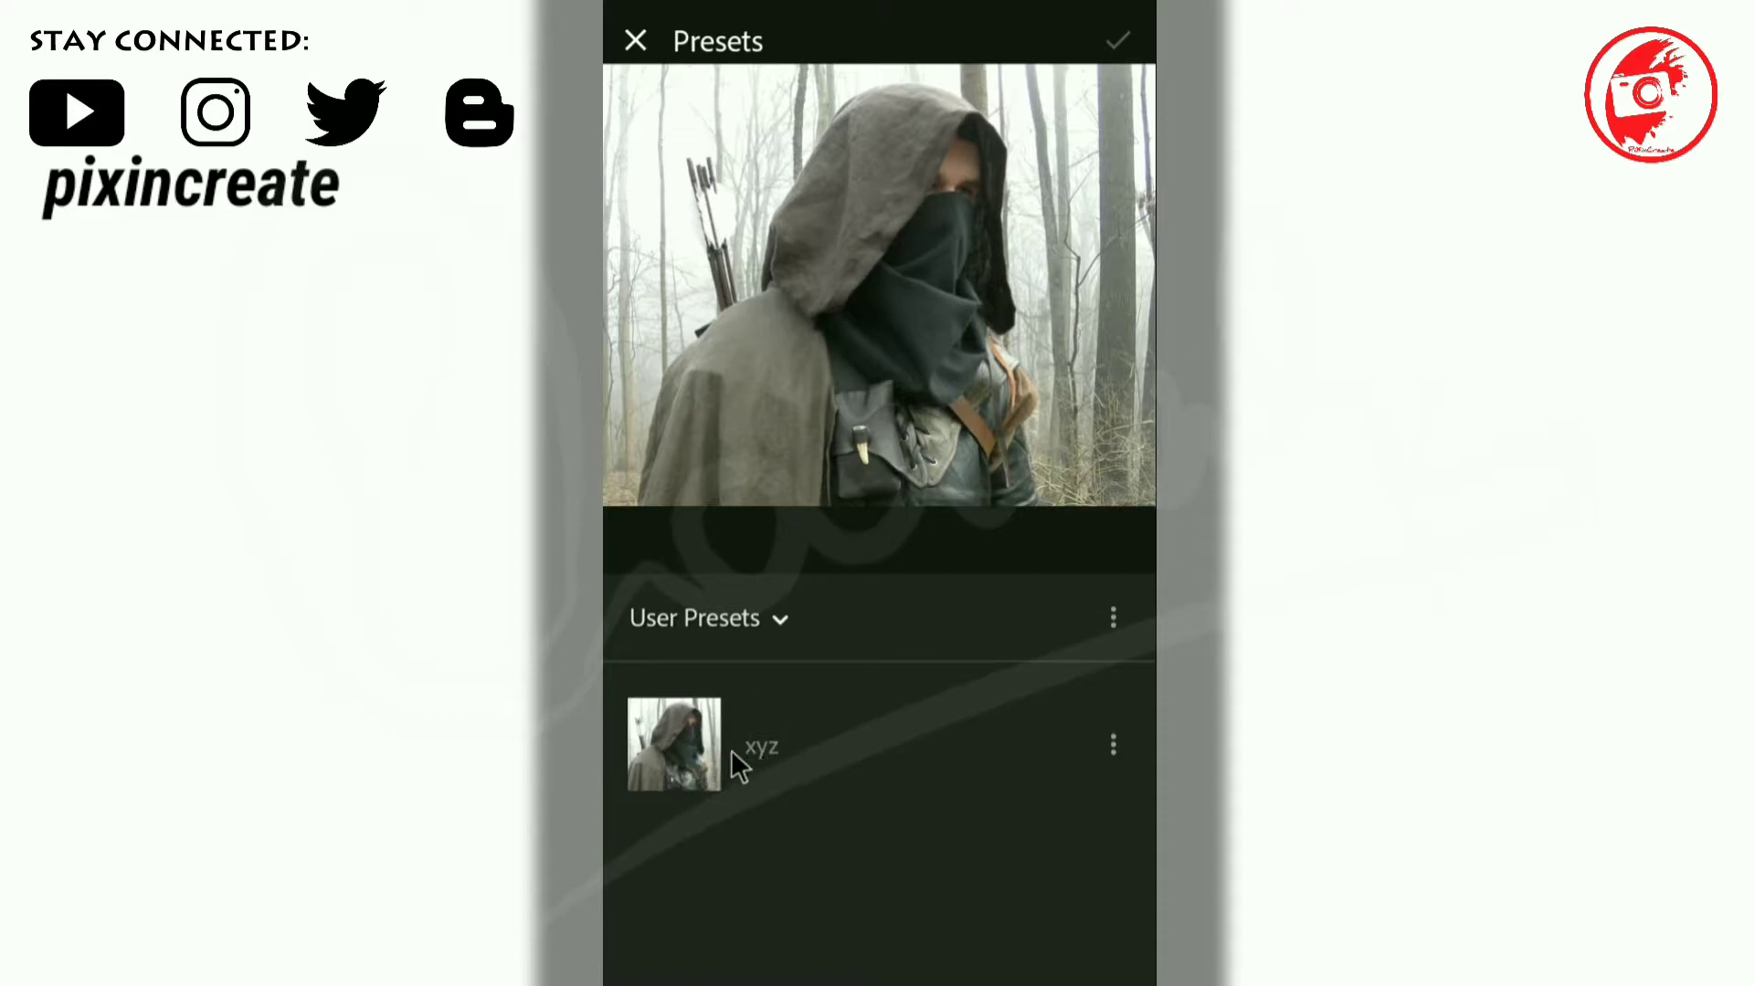
Apply the xyz preset, compare with the original, and keep it
{"action": "left_click", "coordinate": [714, 748]}
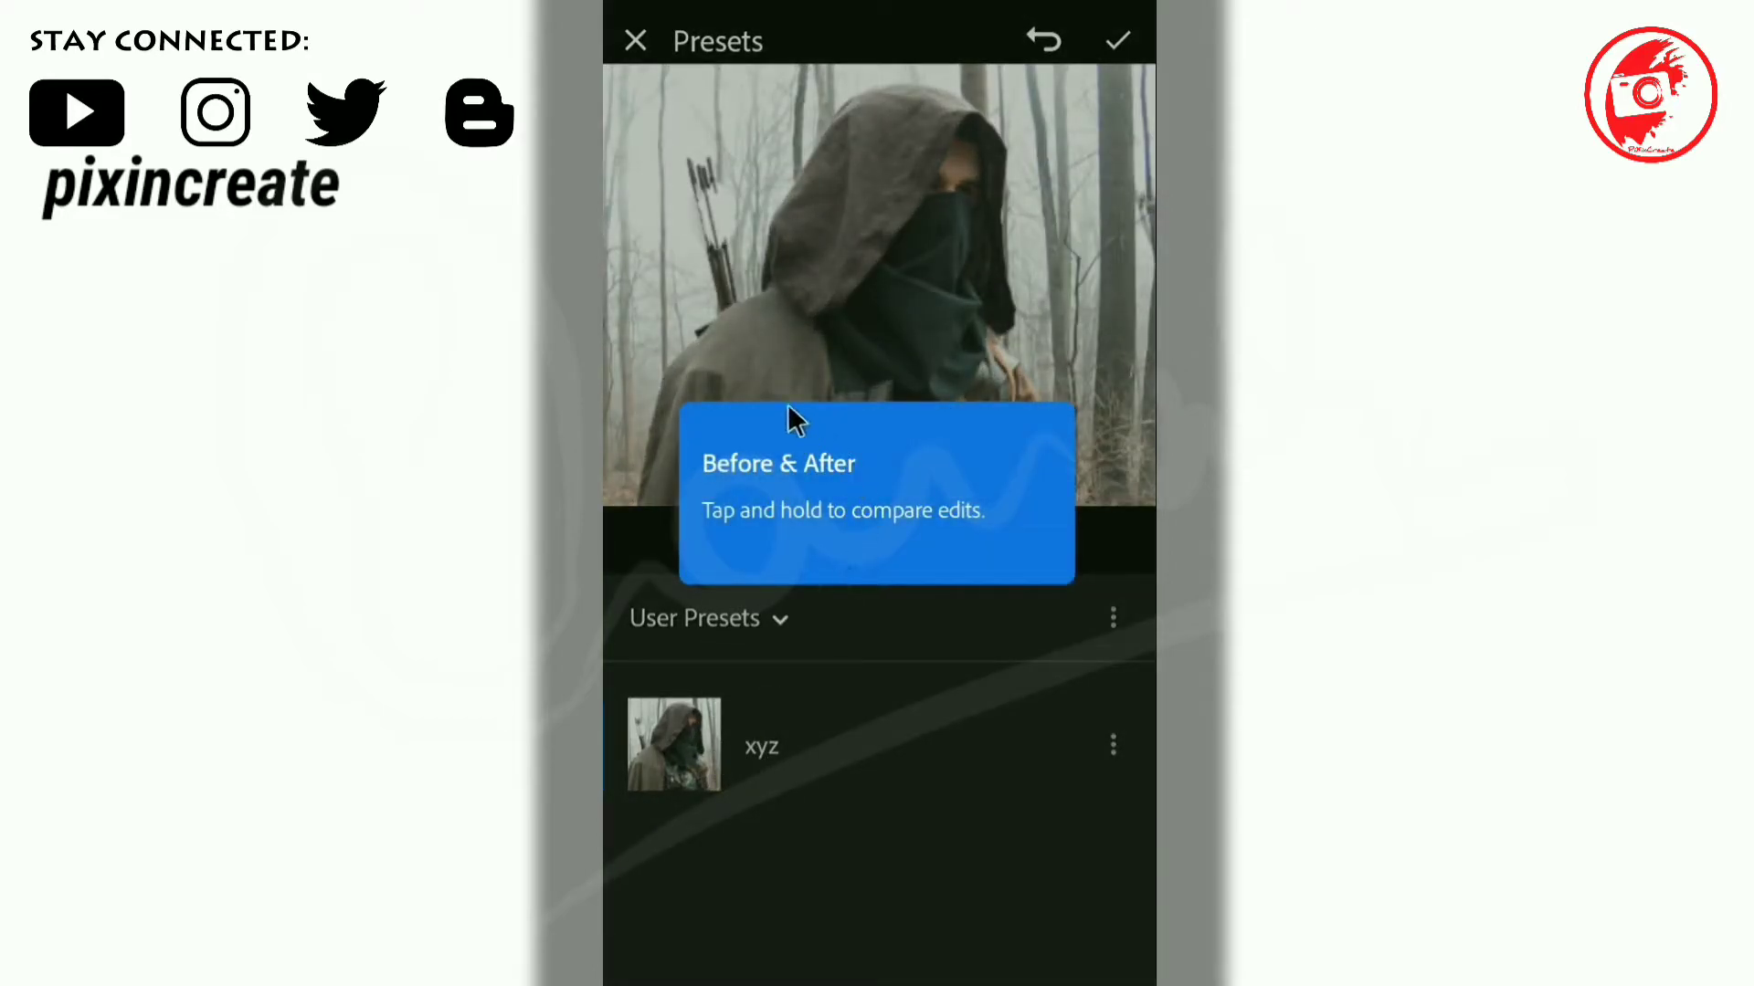
{"action": "left_click", "coordinate": [787, 407]}
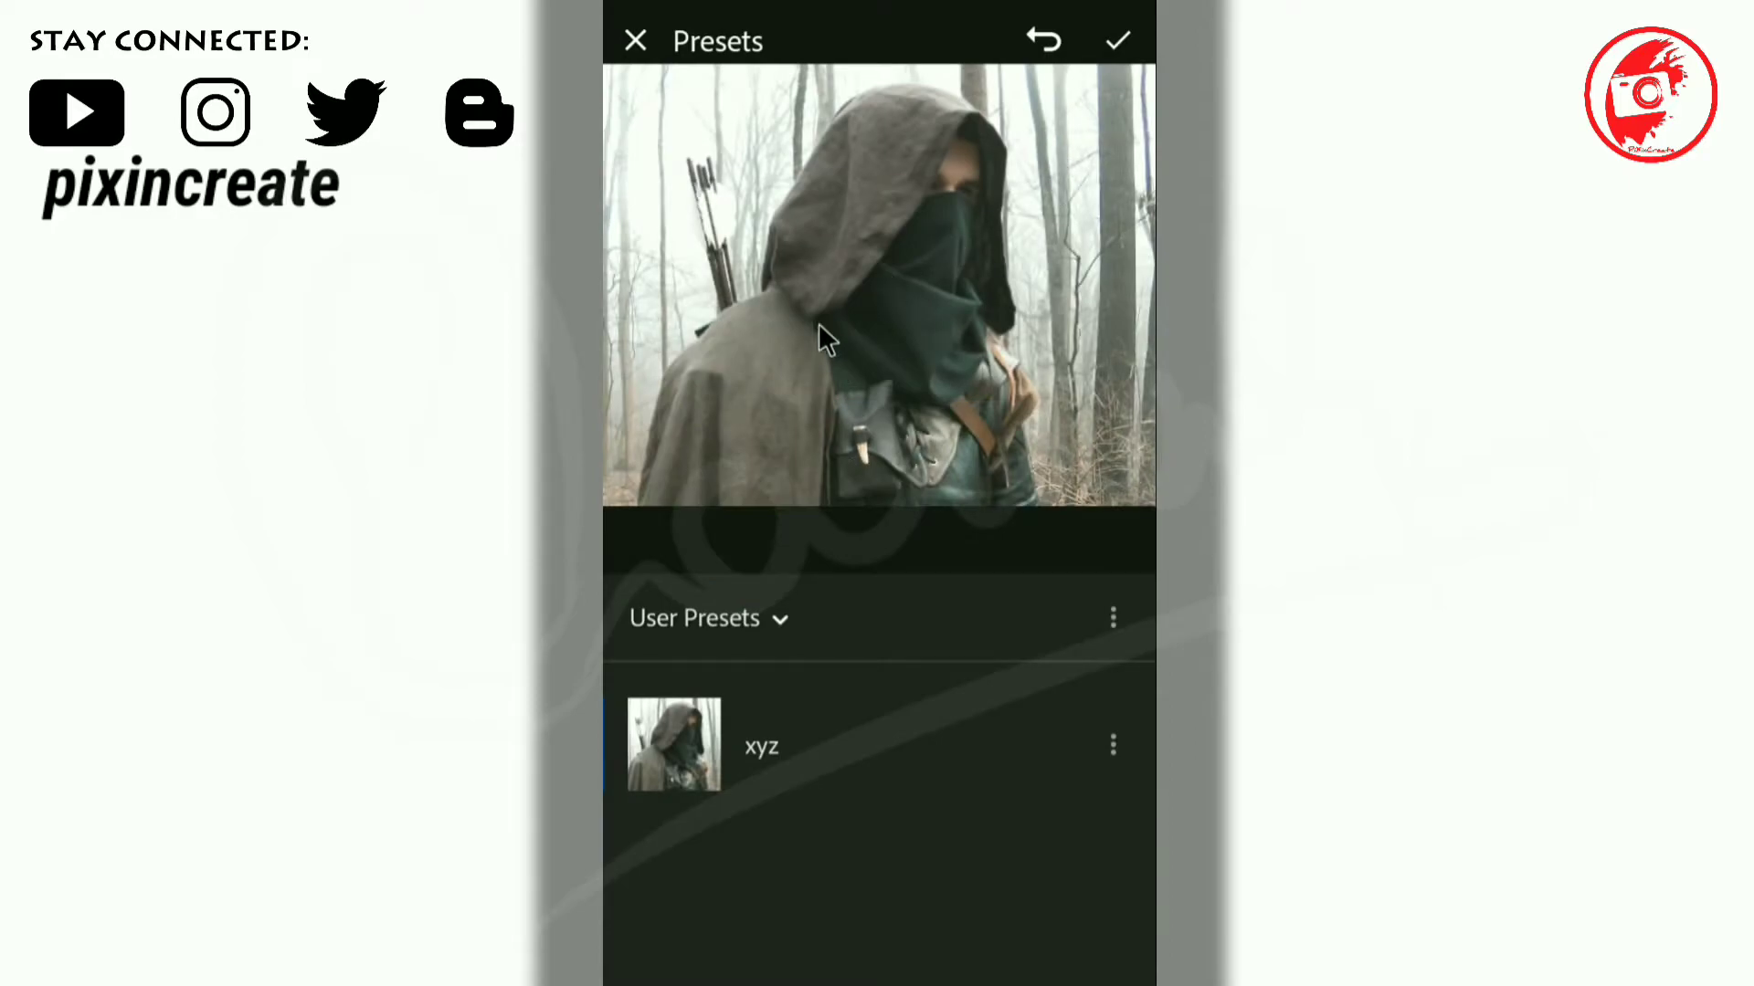
{"action": "left_click", "coordinate": [752, 408]}
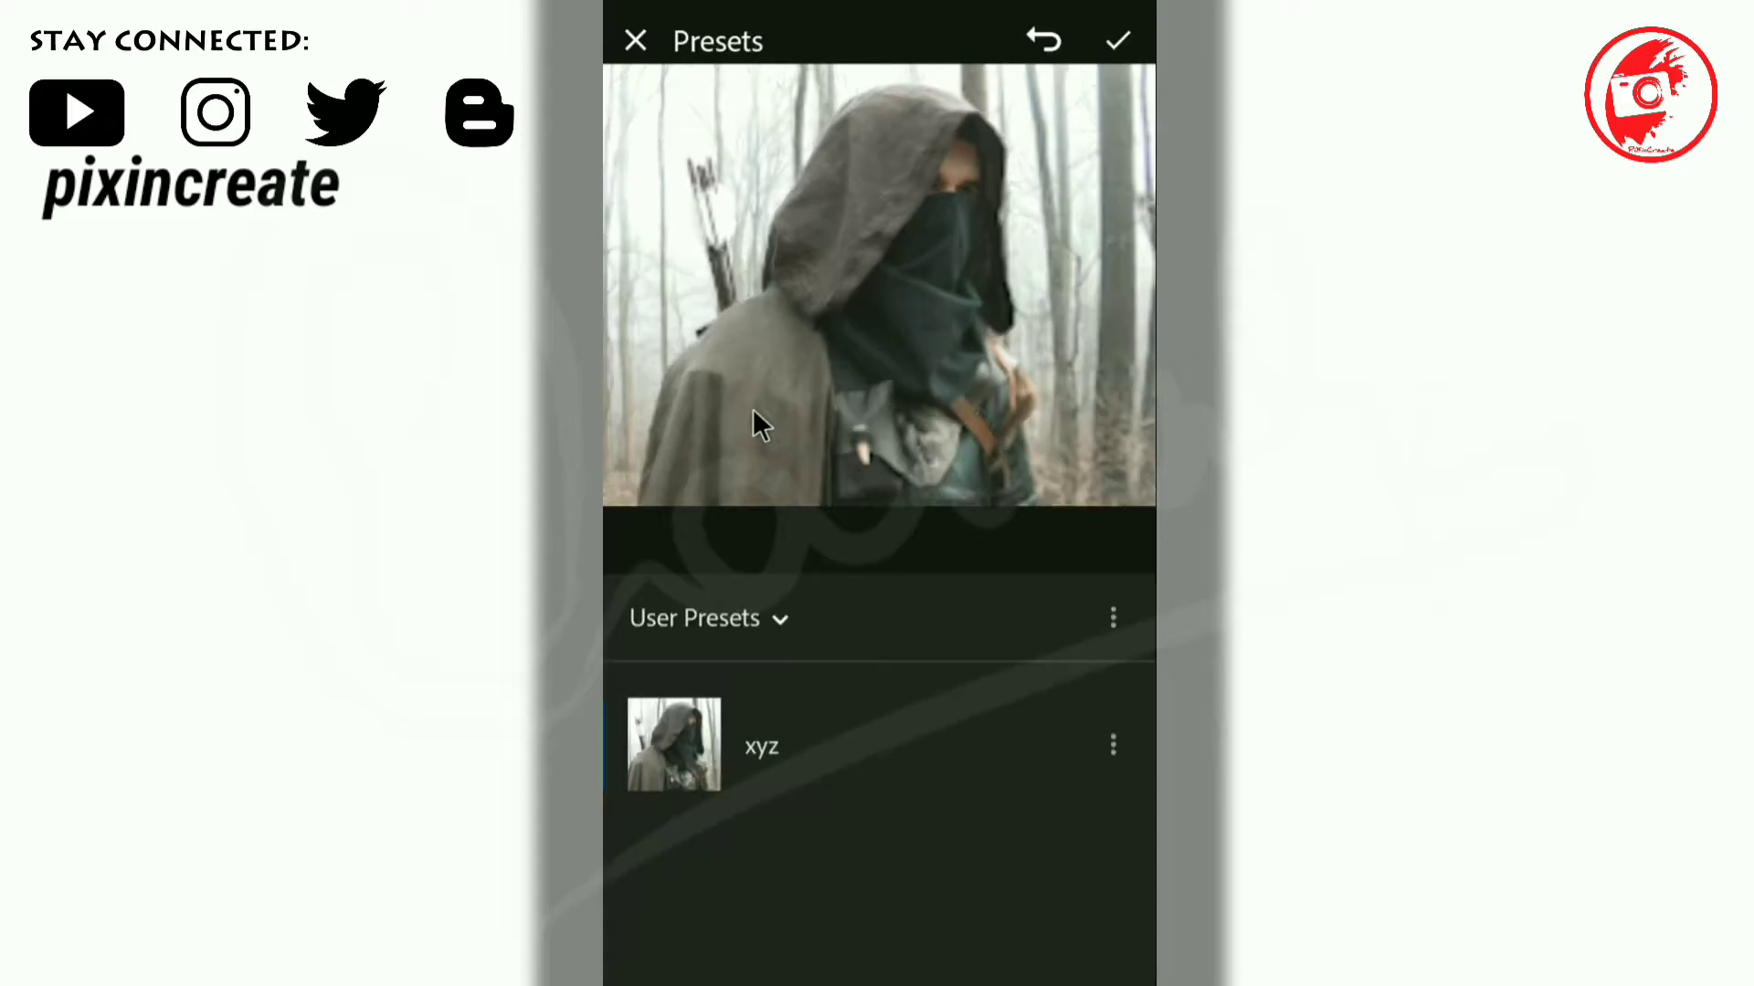
{"action": "left_click", "coordinate": [1118, 42]}
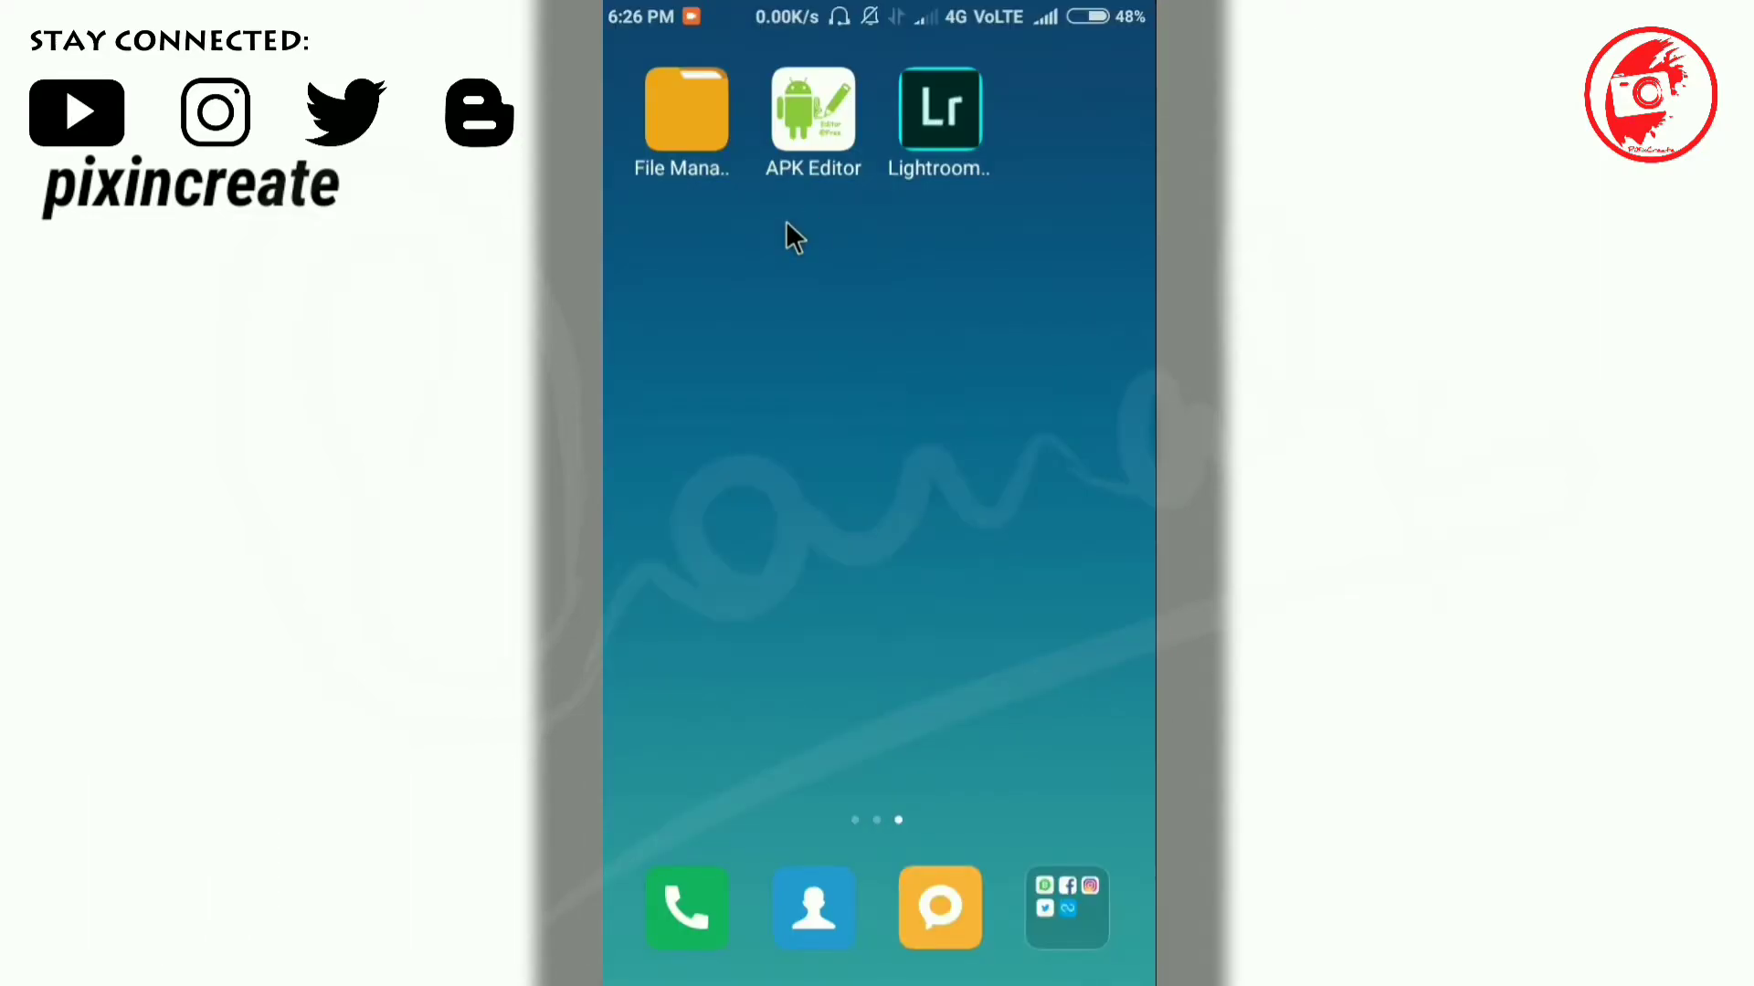
In File Manager's Xmp folder, select Beach Aqua.xmp and India.xmp and copy them
{"action": "left_click", "coordinate": [700, 146]}
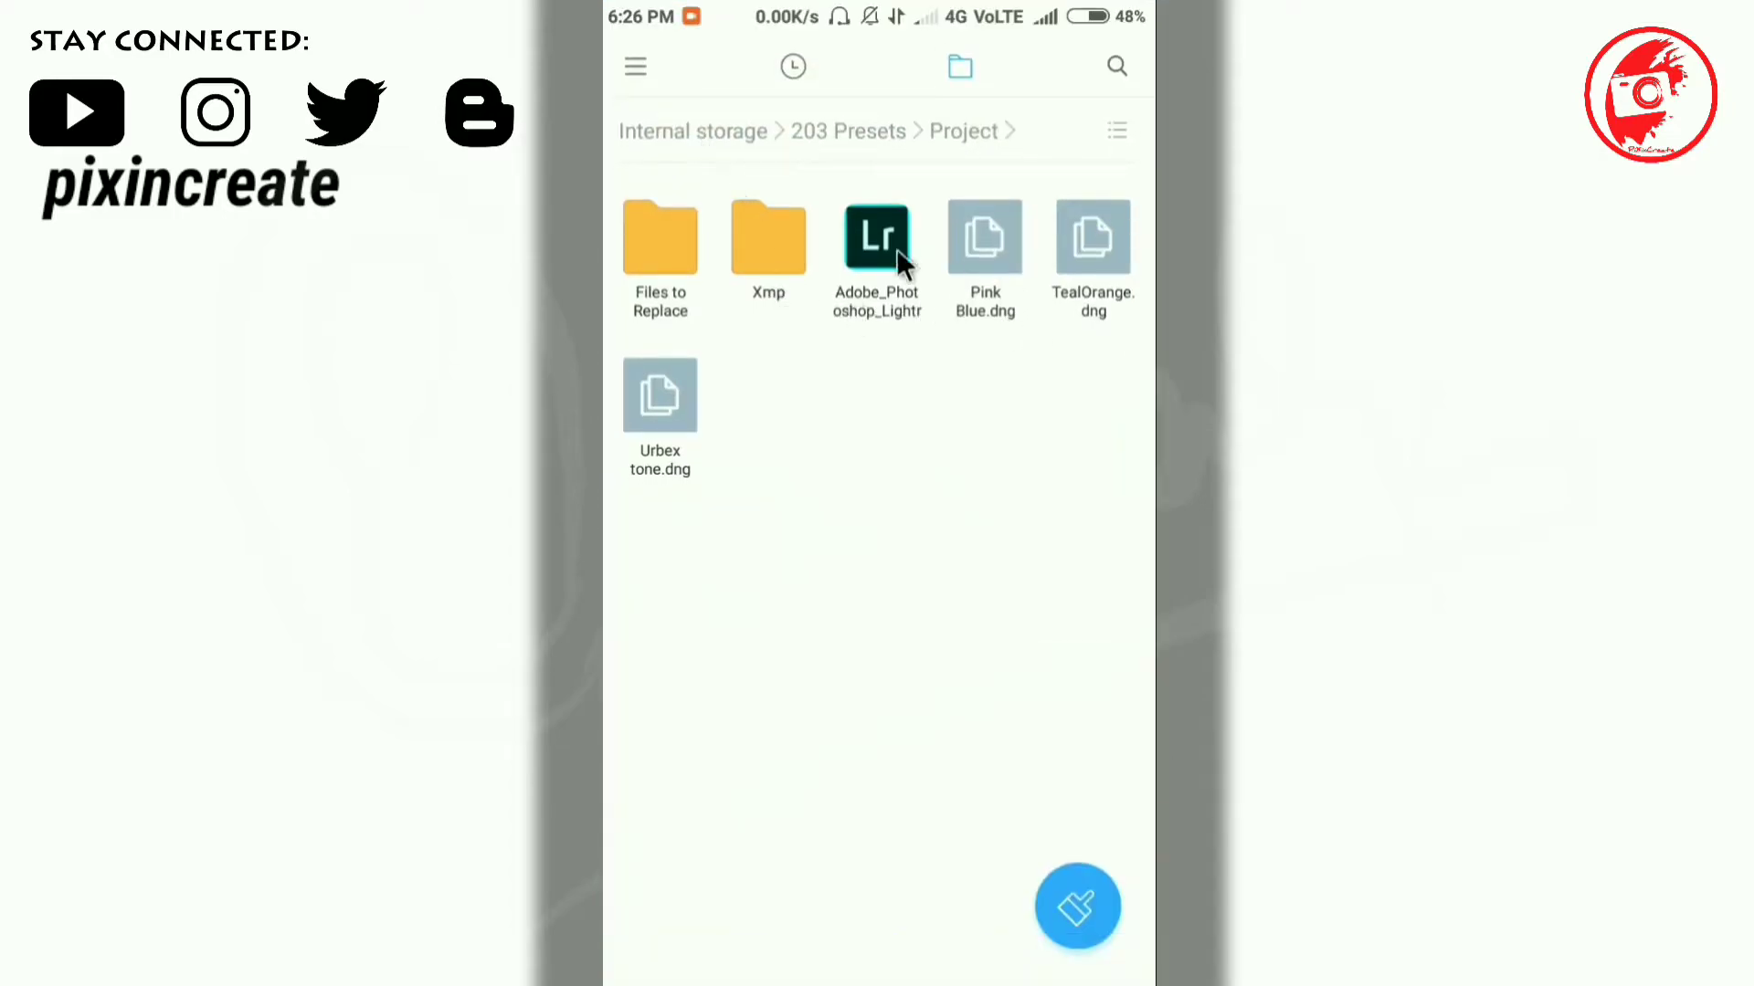
{"action": "left_click", "coordinate": [766, 258]}
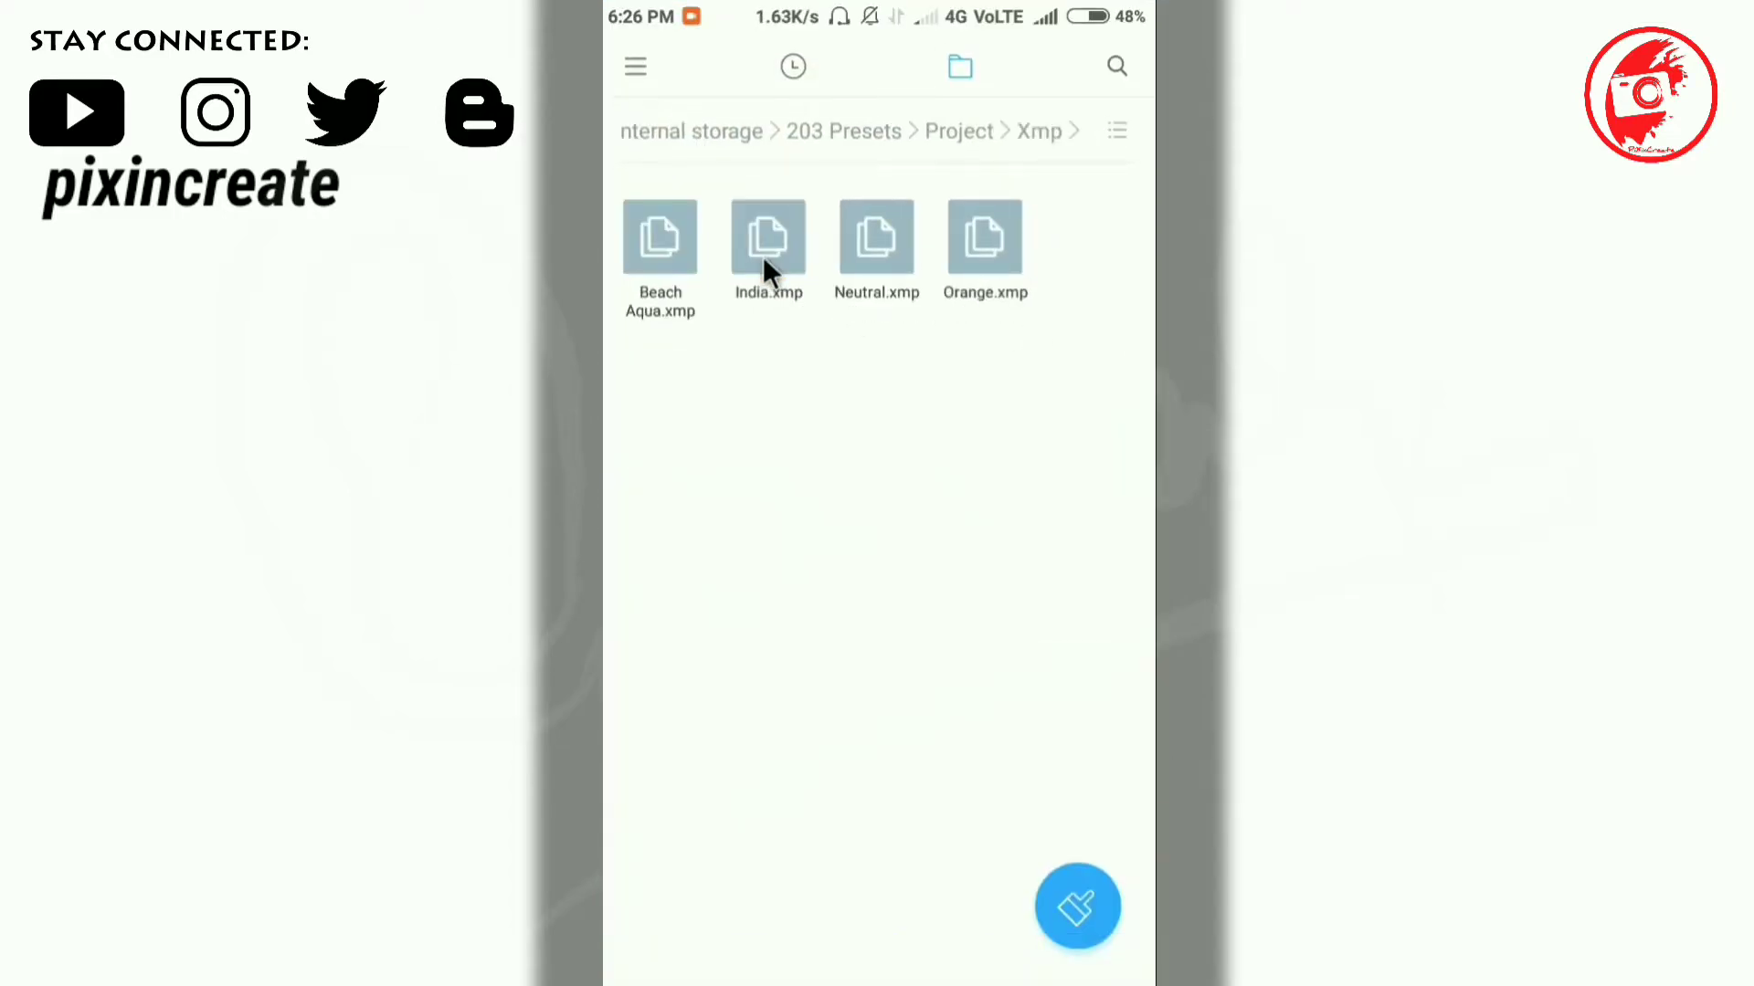
{"action": "left_click", "coordinate": [674, 266]}
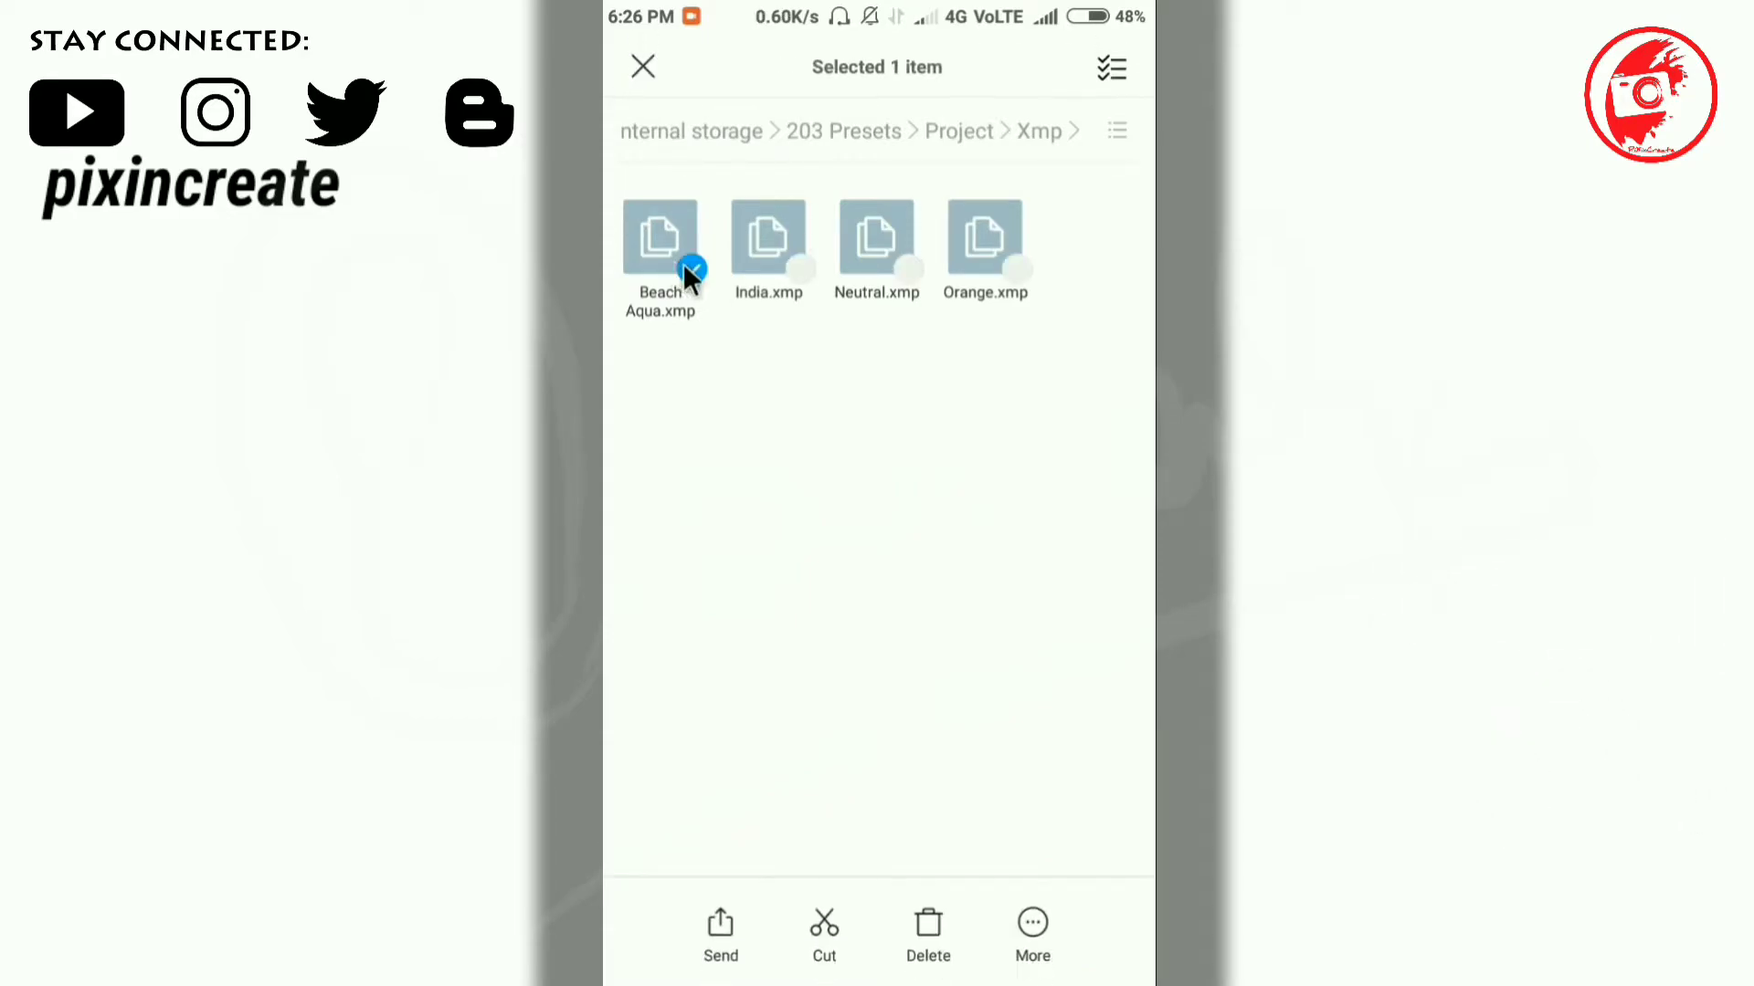
{"action": "left_click", "coordinate": [792, 266]}
{"action": "left_click", "coordinate": [1011, 945]}
{"action": "left_click", "coordinate": [693, 444]}
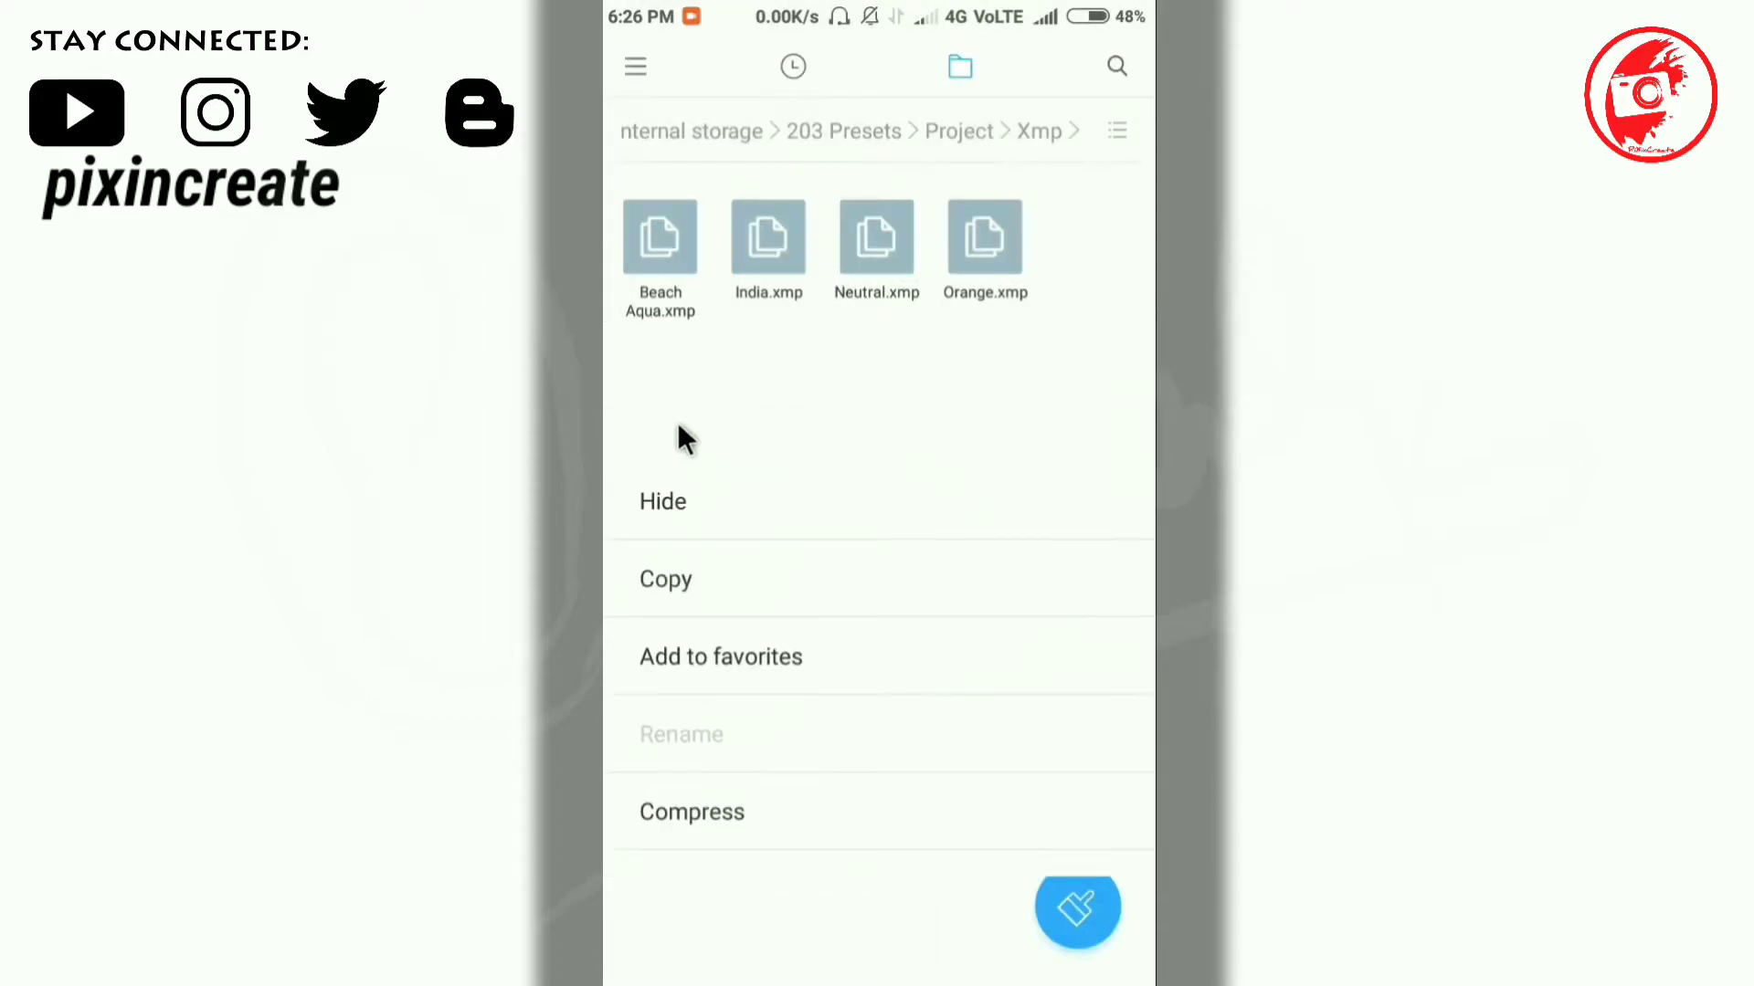
Paste them into Android/data/com.adobe.lrmobile/files/carouselDocuments/…/Profiles/Settings/UserStyles
{"action": "left_click", "coordinate": [967, 252]}
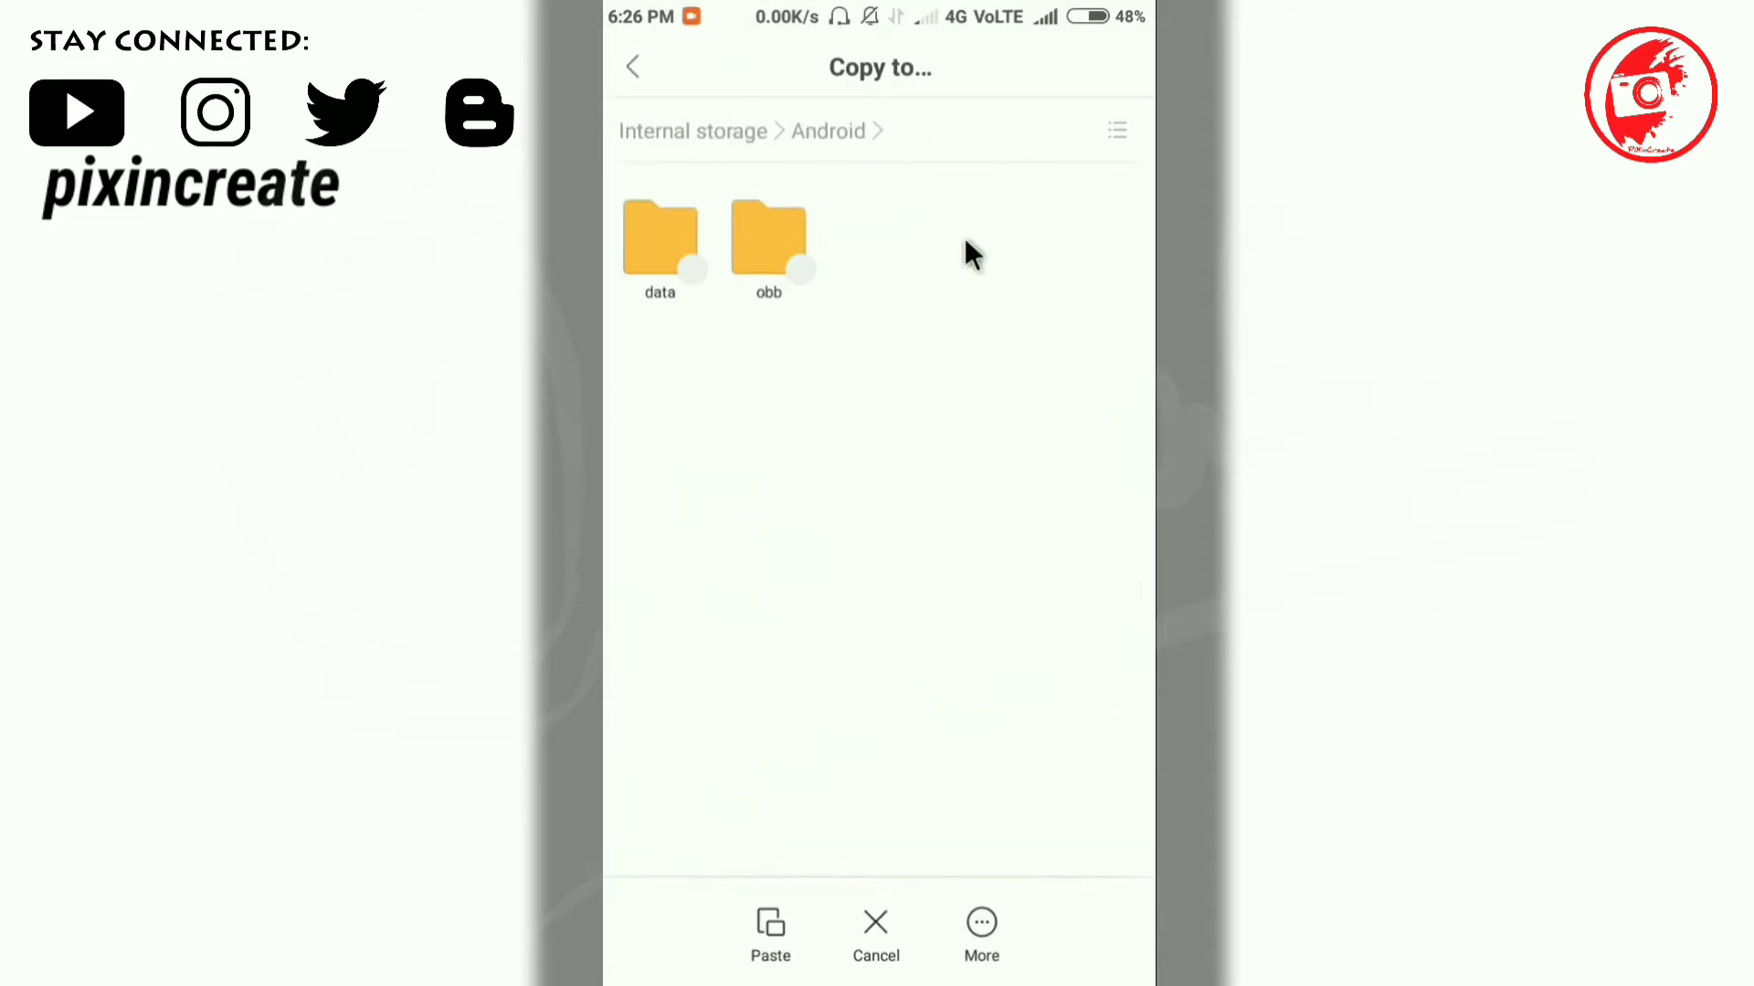
{"action": "left_click", "coordinate": [639, 239]}
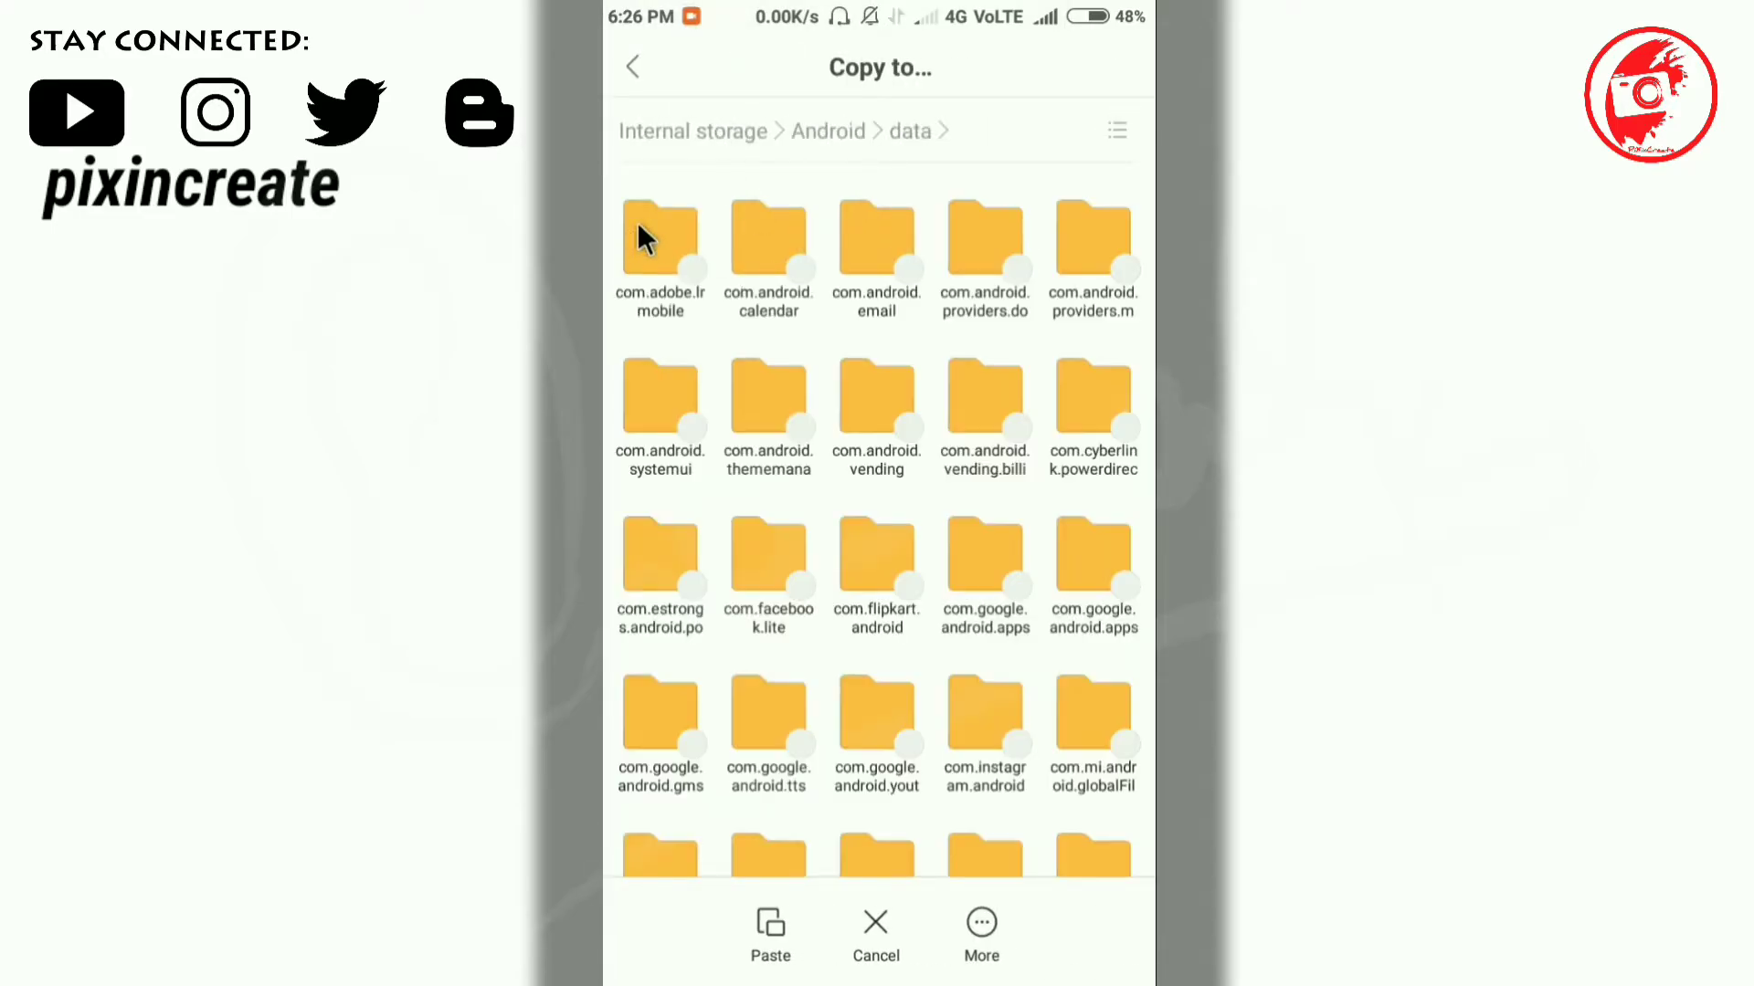
{"action": "left_click", "coordinate": [639, 236]}
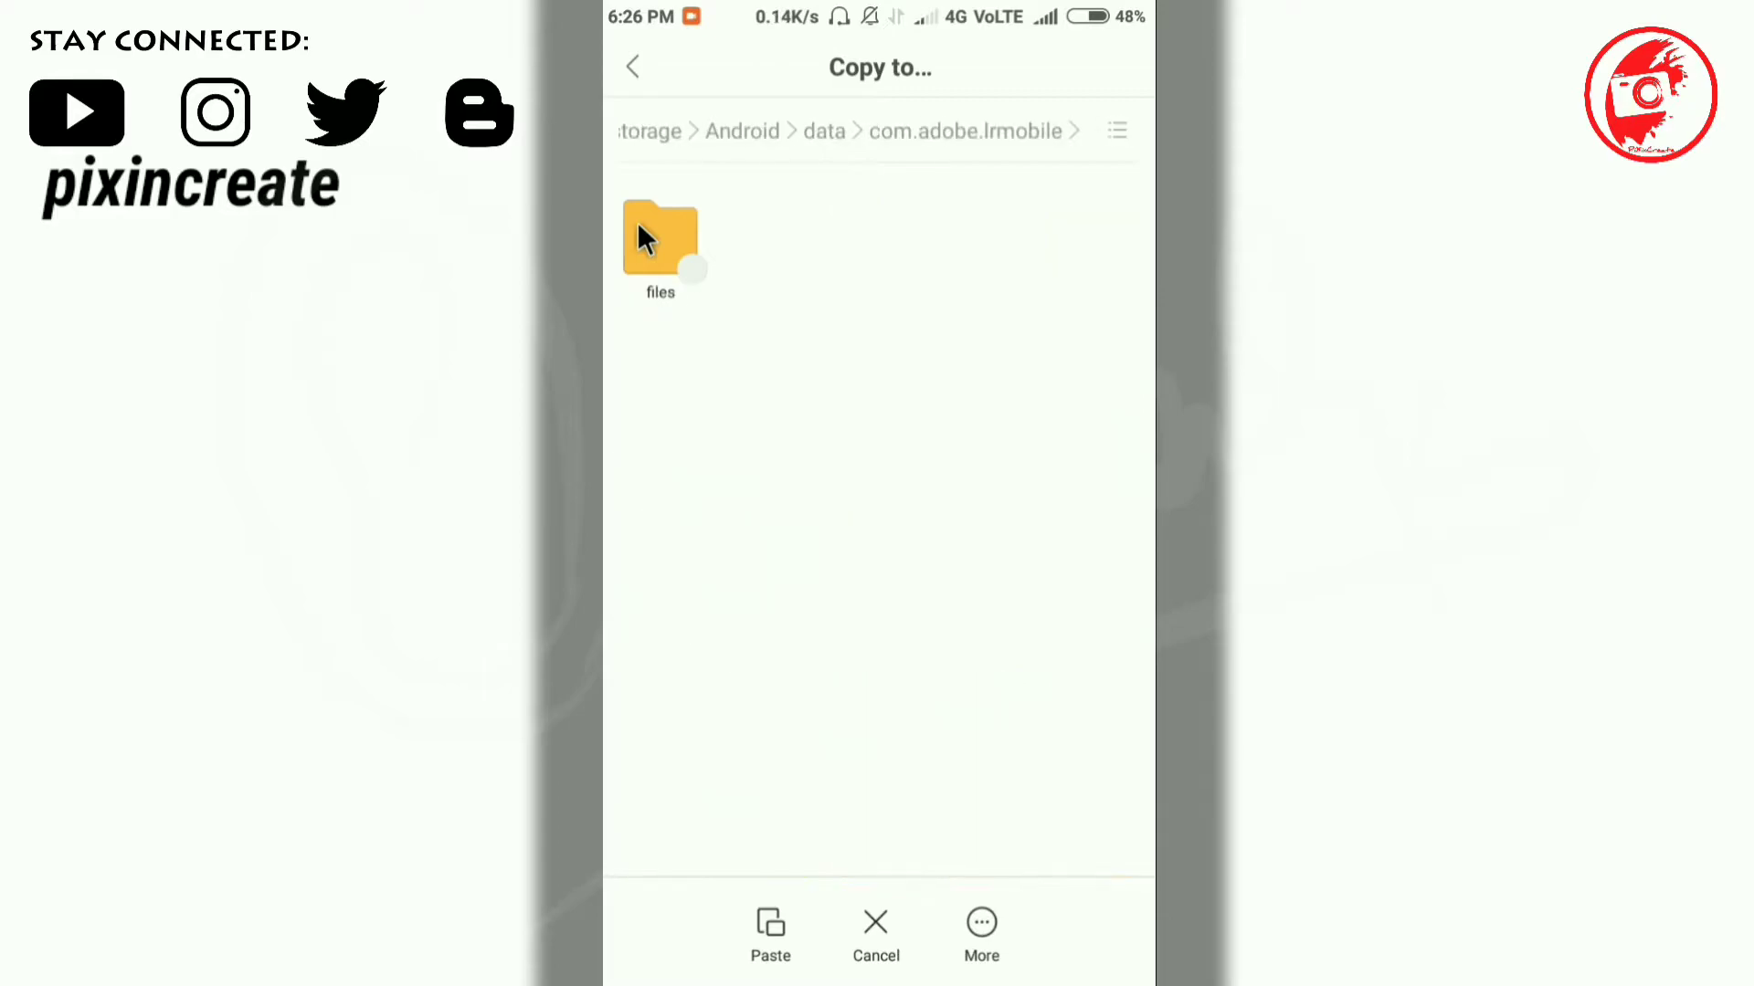
{"action": "left_click", "coordinate": [640, 235]}
{"action": "left_click", "coordinate": [637, 223]}
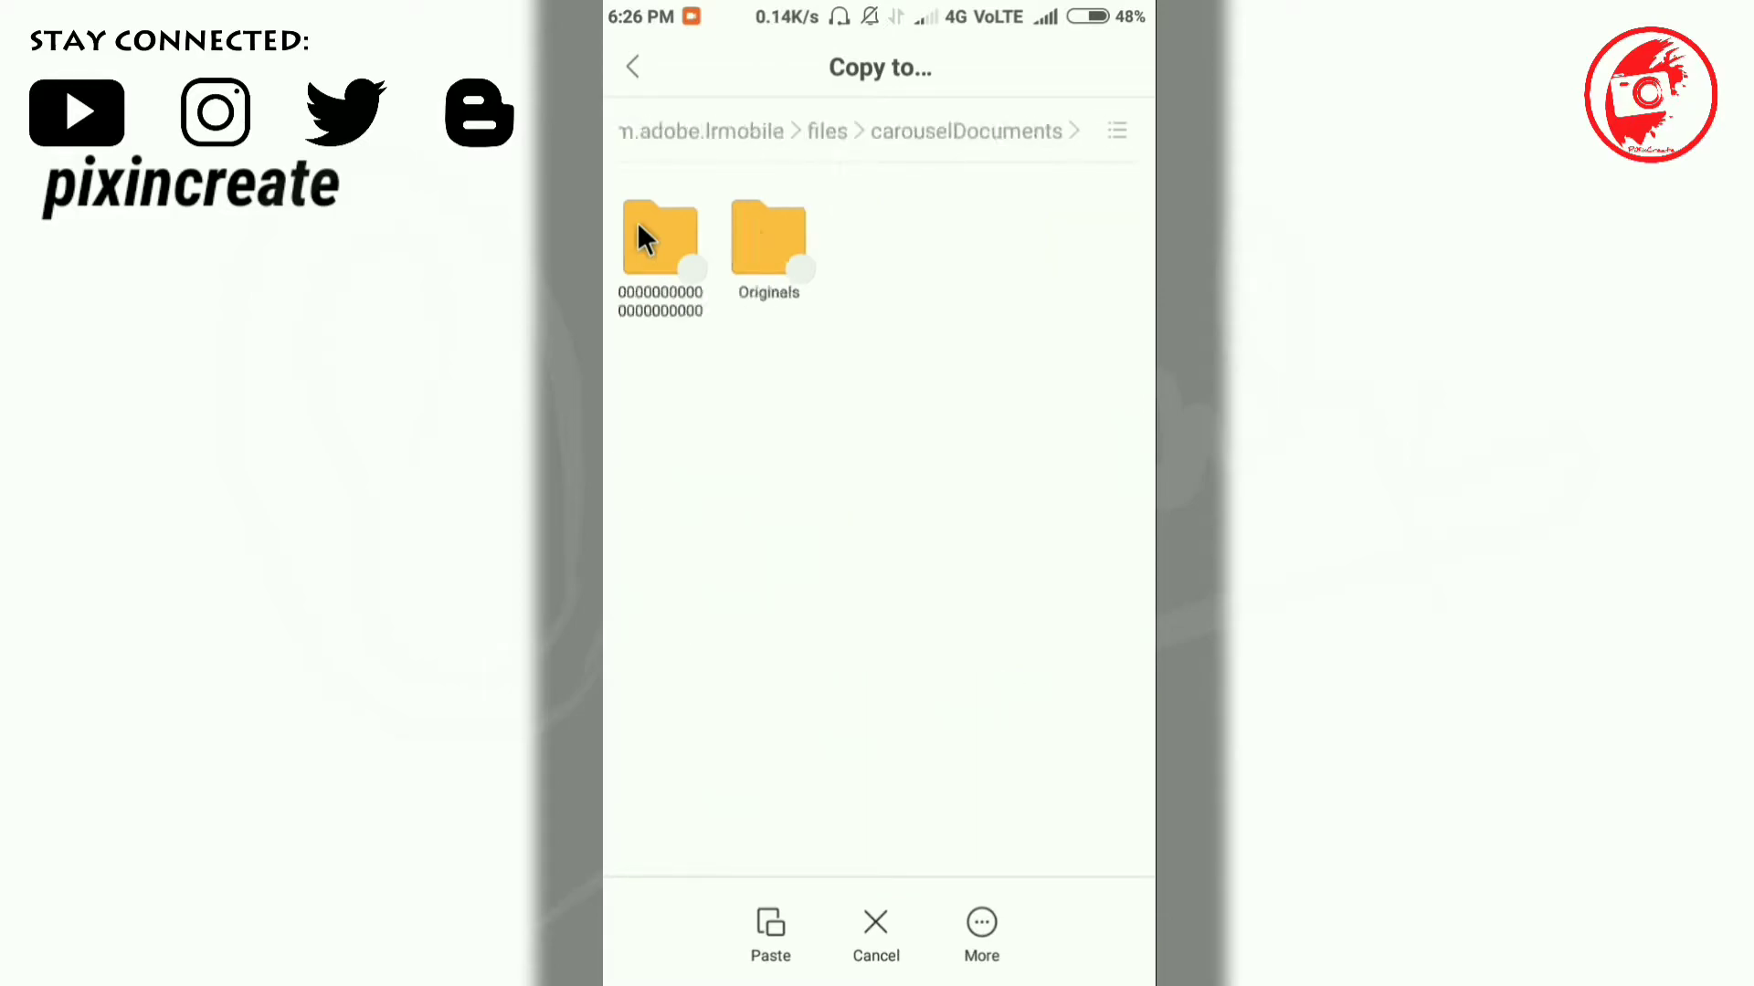
{"action": "left_click", "coordinate": [641, 224]}
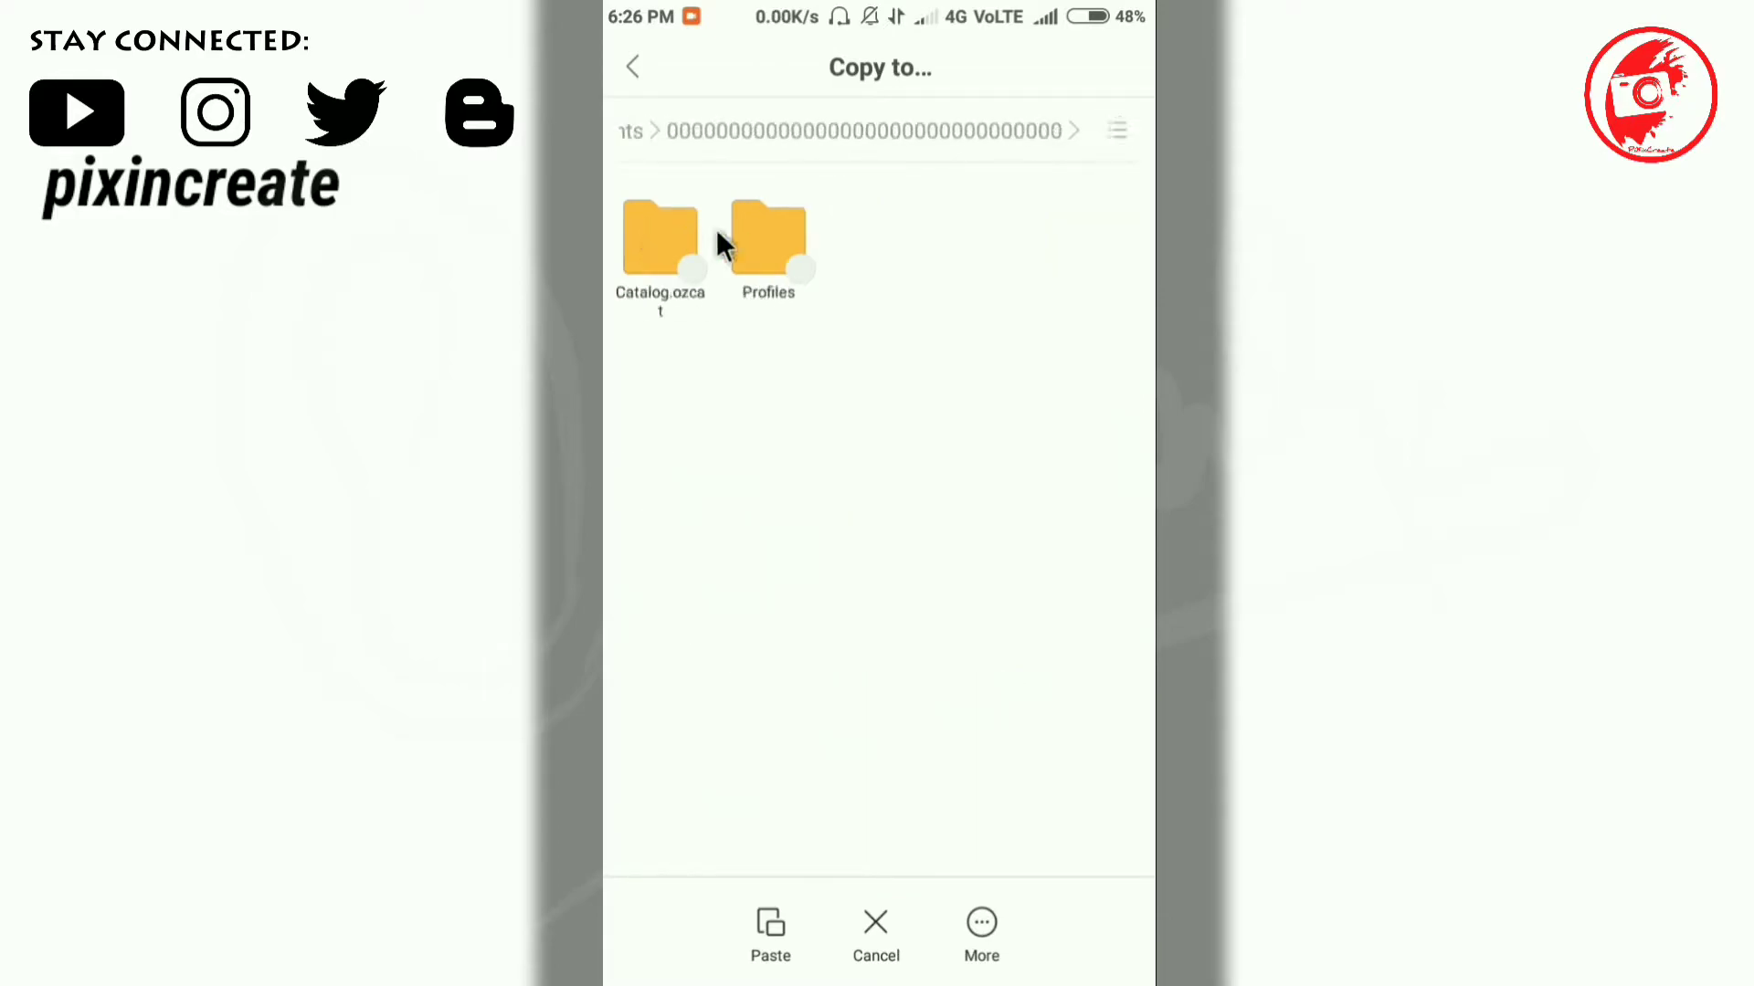
{"action": "left_click", "coordinate": [760, 242]}
{"action": "left_click", "coordinate": [658, 238]}
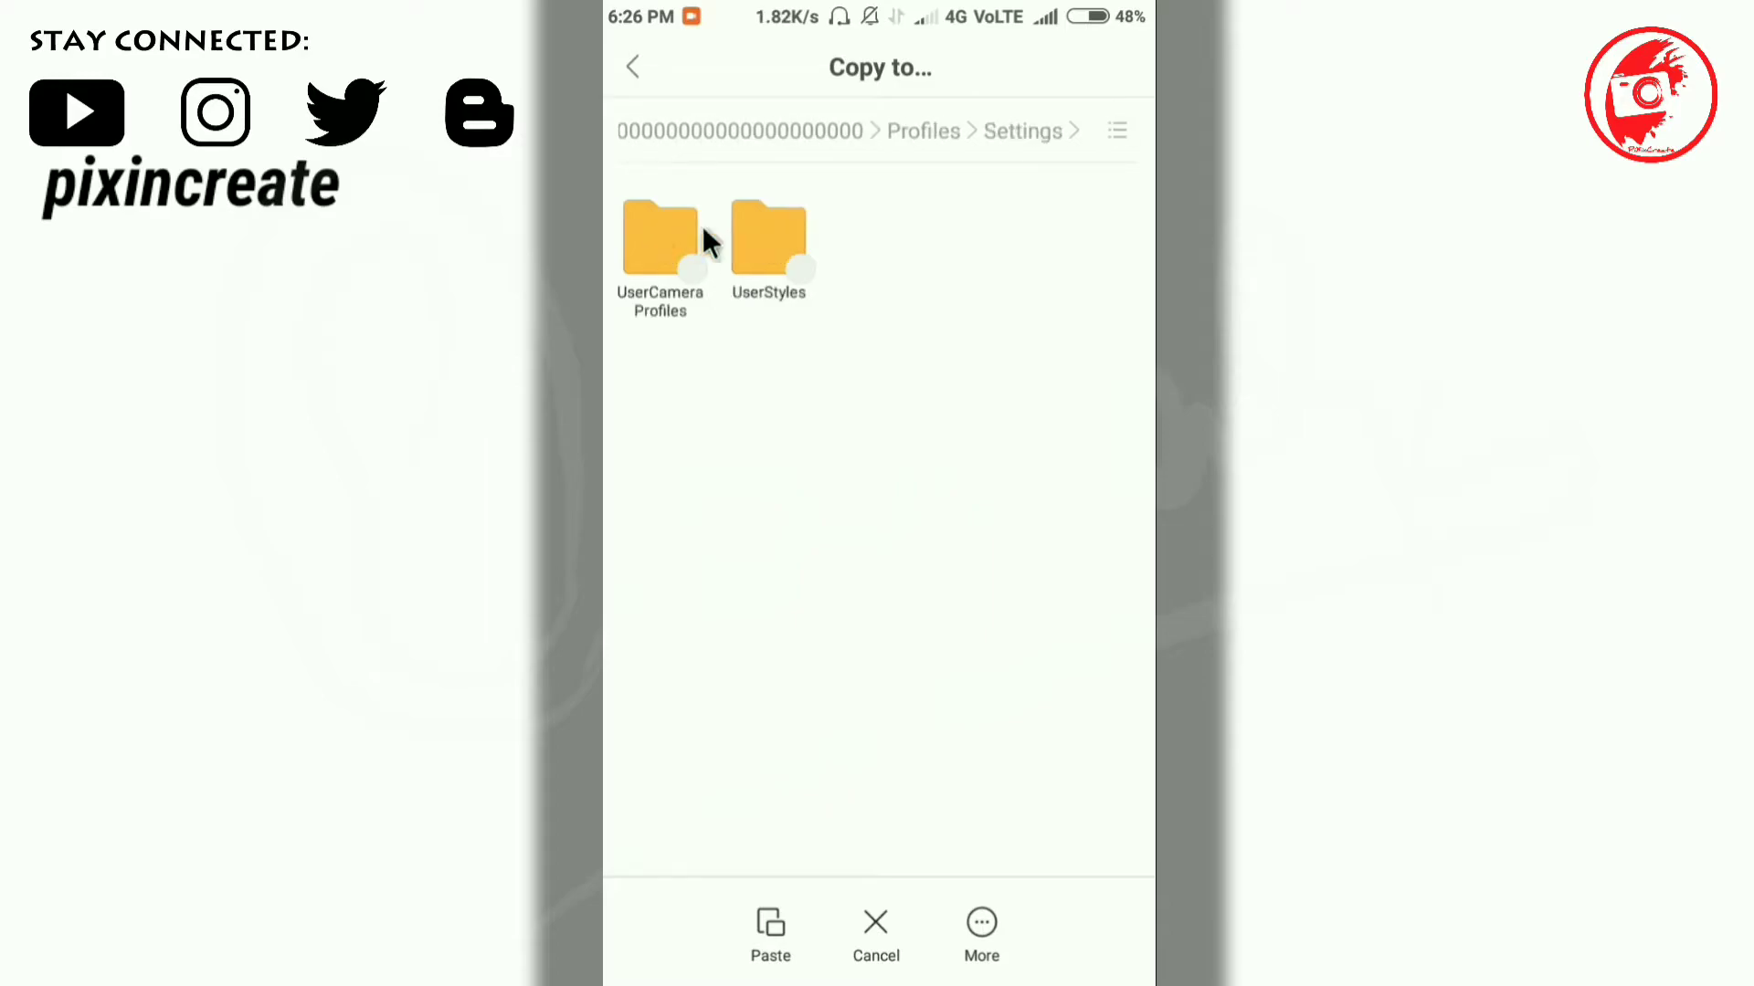
{"action": "left_click", "coordinate": [759, 230]}
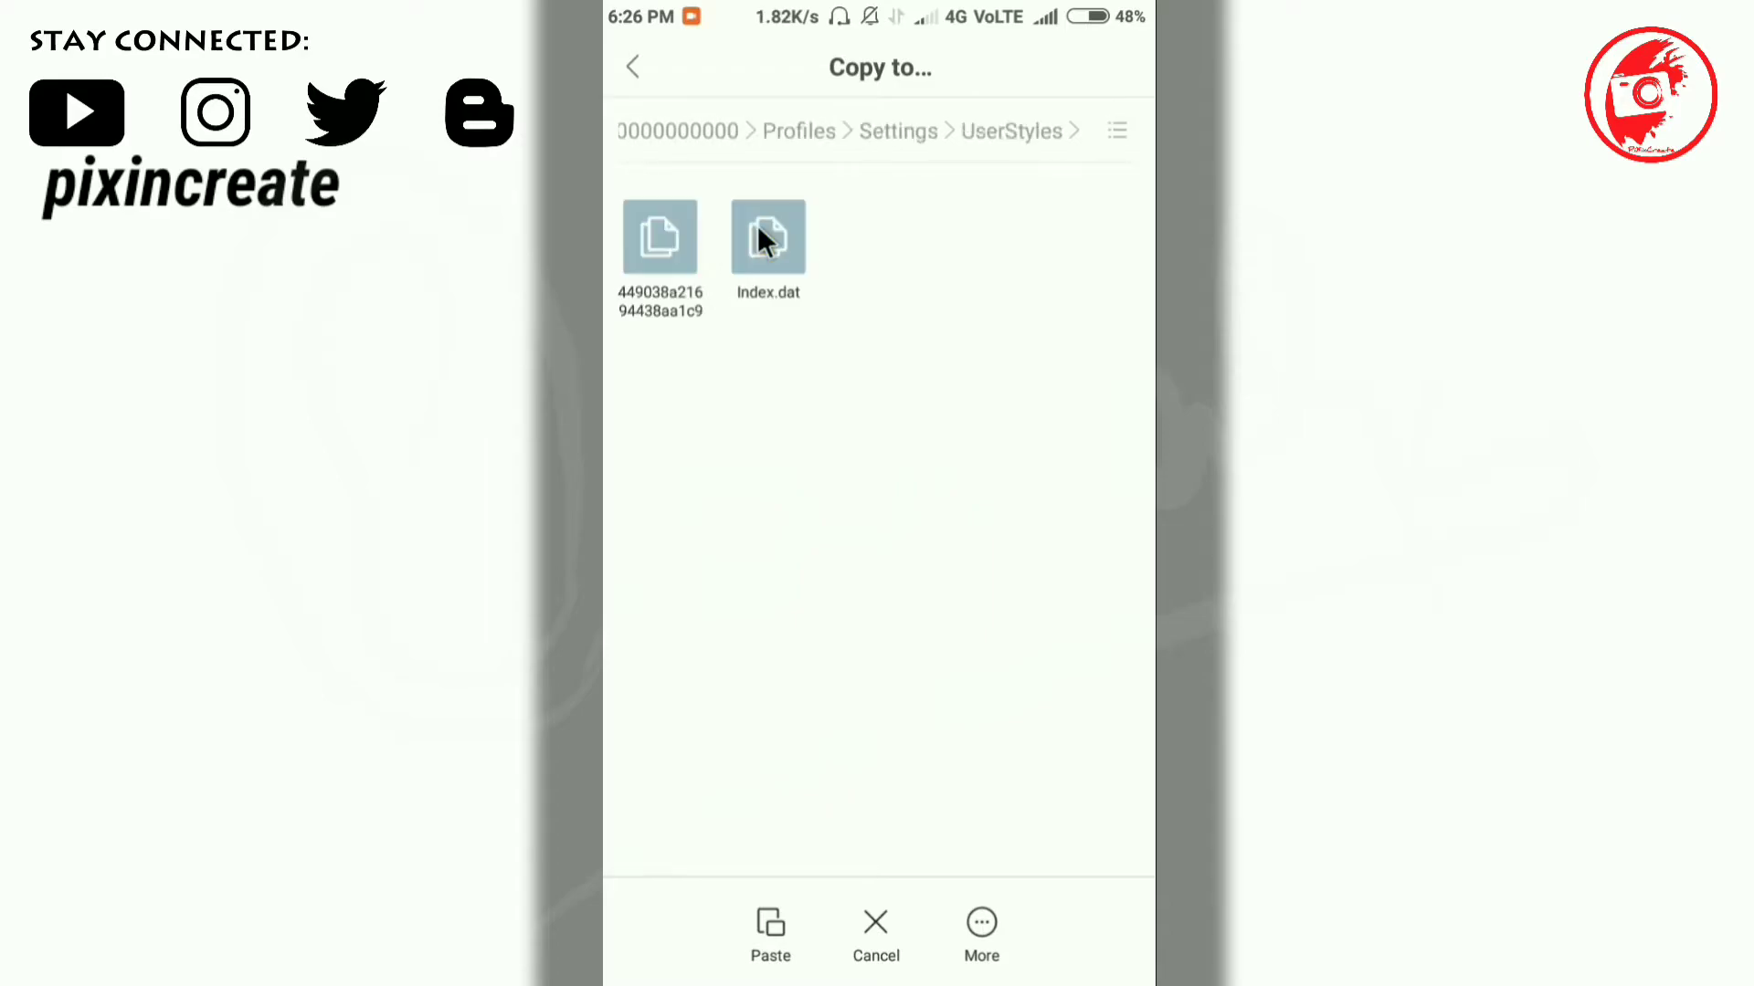
{"action": "left_click", "coordinate": [769, 926]}
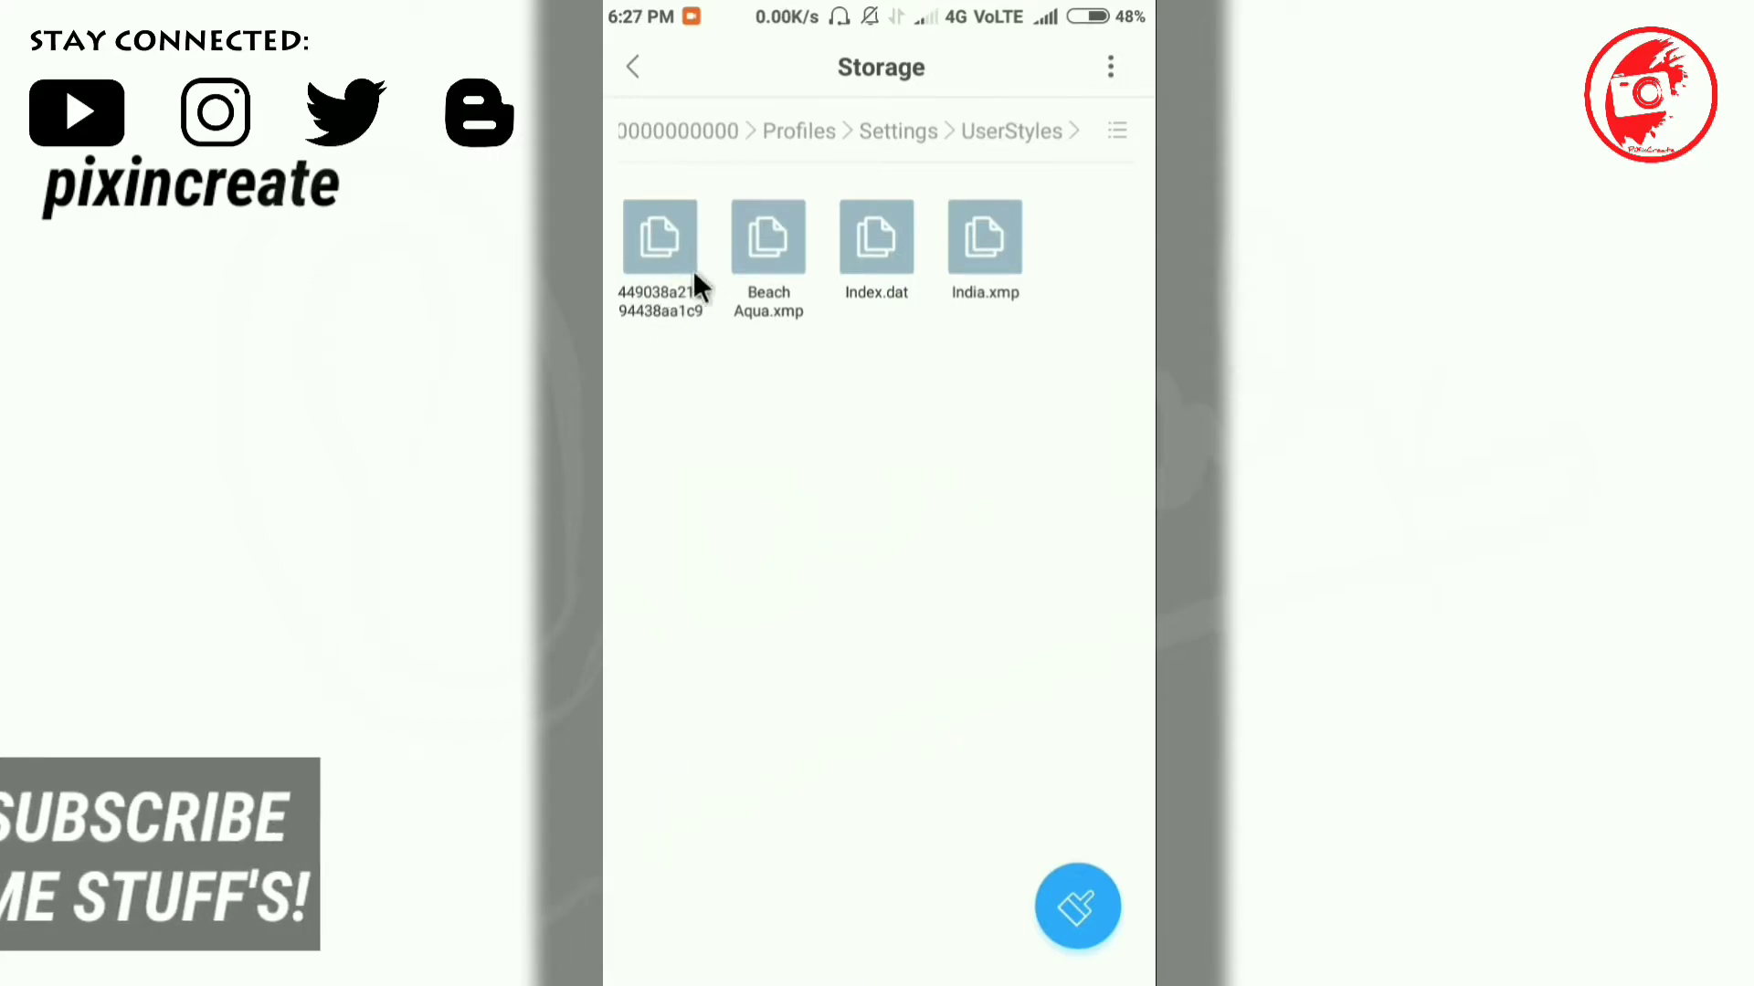
Swipe away File Manager and Lightroom in recent apps, then go to the app-shortcut home page
{"action": "middle_click", "coordinate": [786, 370]}
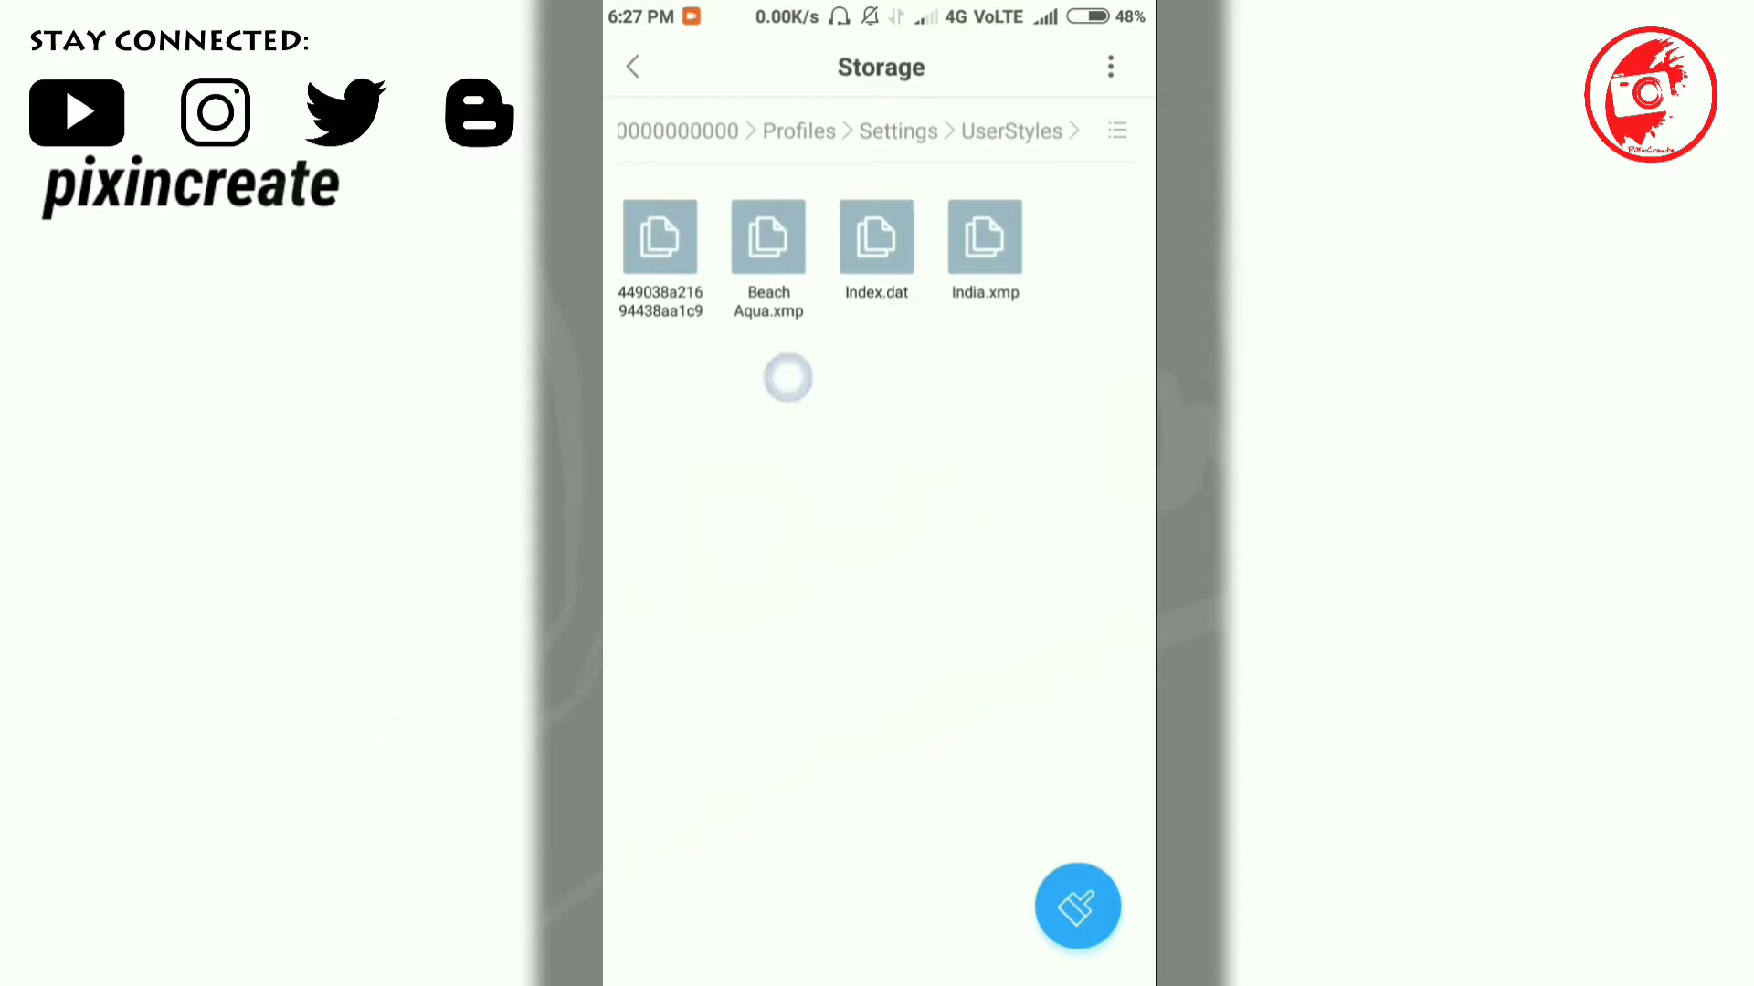
{"action": "key", "text": "ctrl+s"}
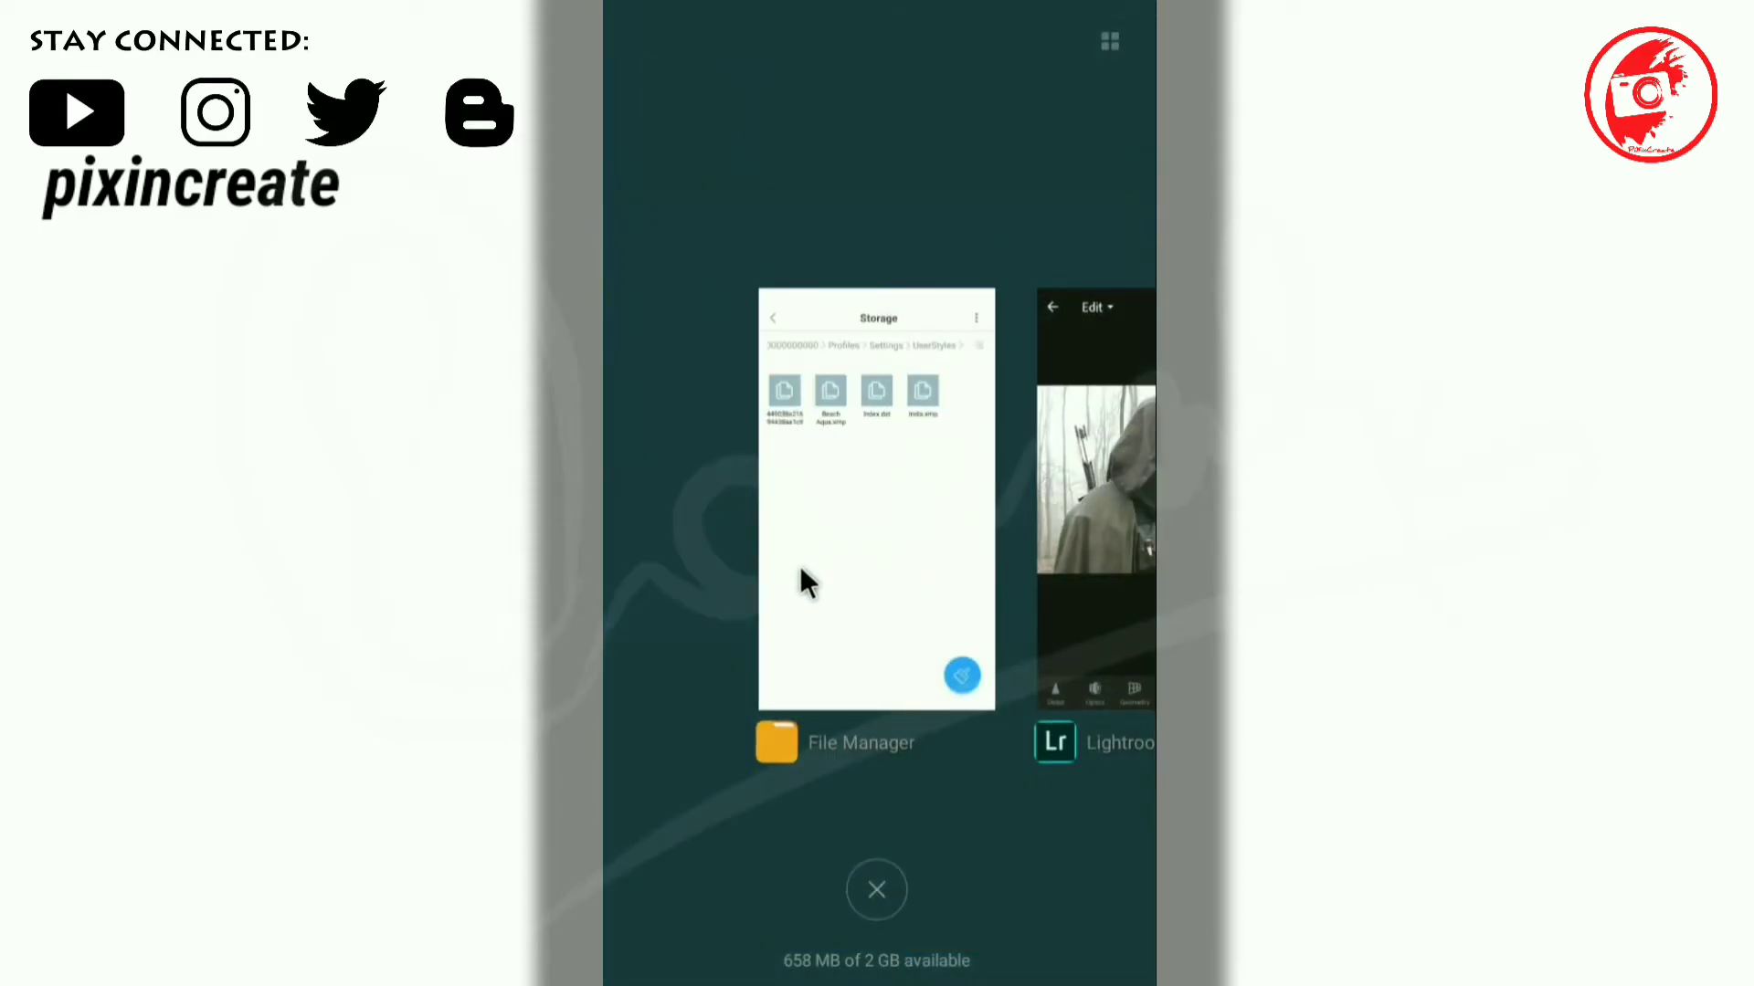
{"action": "left_click_drag", "start_coordinate": [798, 566], "coordinate": [830, 194]}
{"action": "left_click_drag", "start_coordinate": [834, 458], "coordinate": [829, 78]}
{"action": "middle_click", "coordinate": [822, 116]}
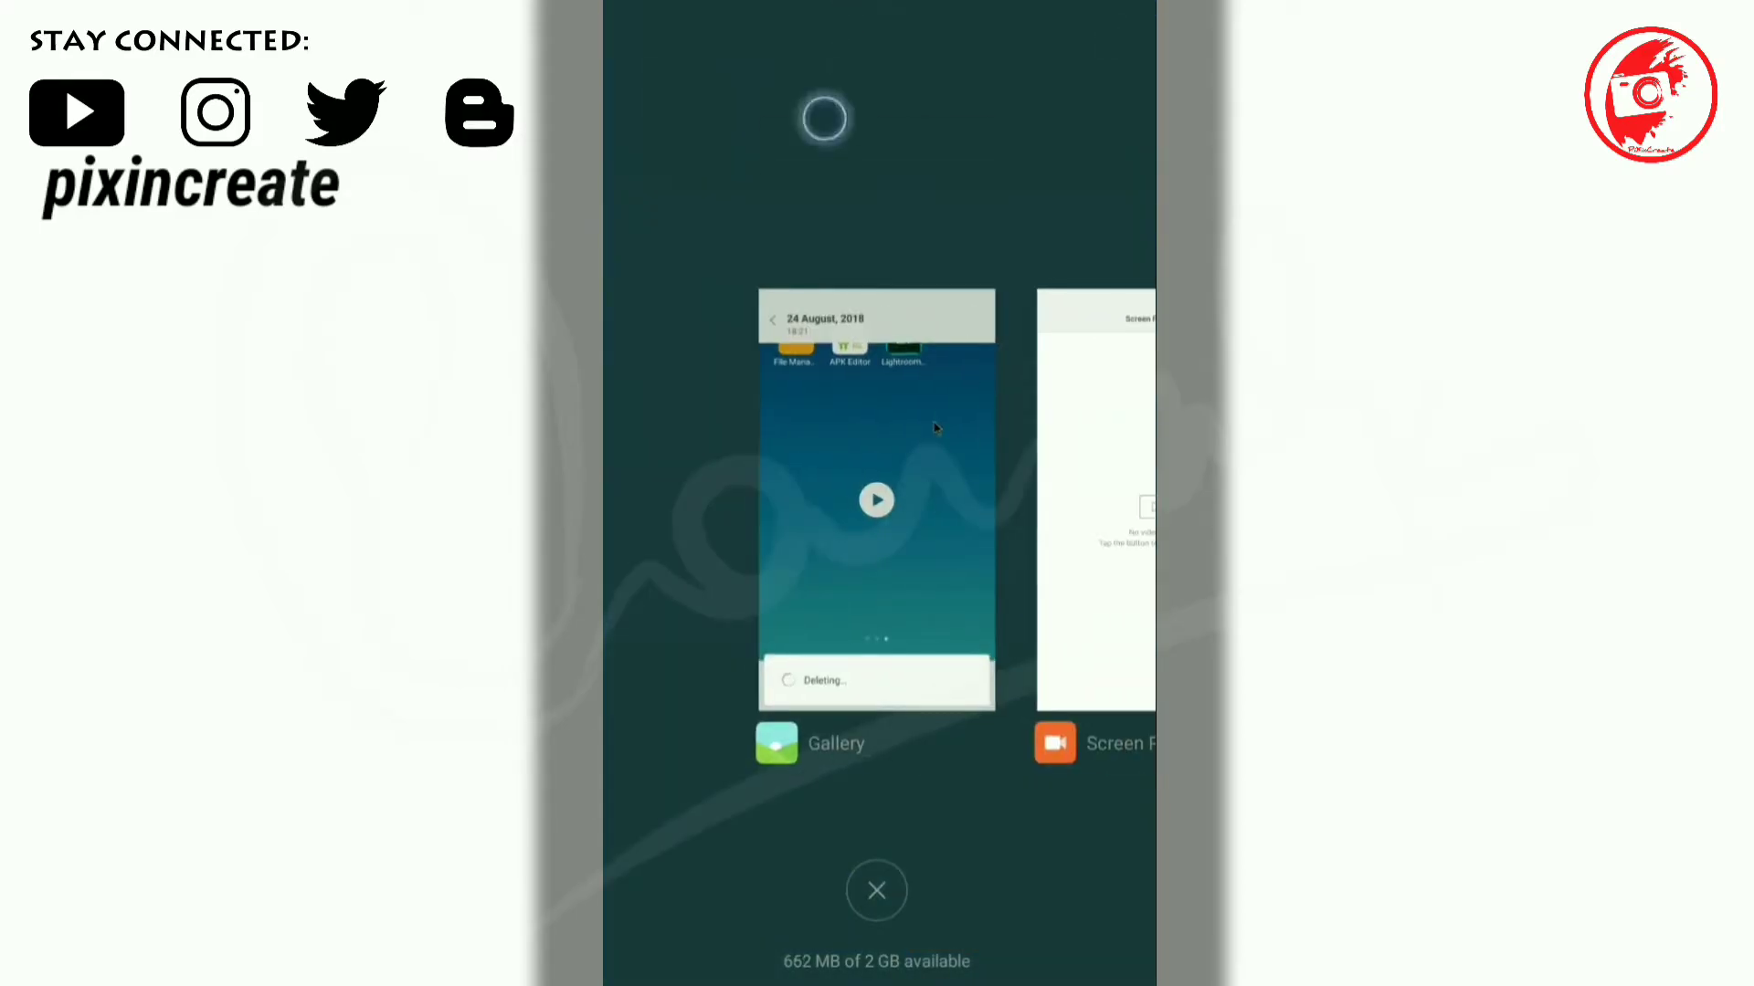
{"action": "left_click_drag", "start_coordinate": [846, 205], "coordinate": [602, 267]}
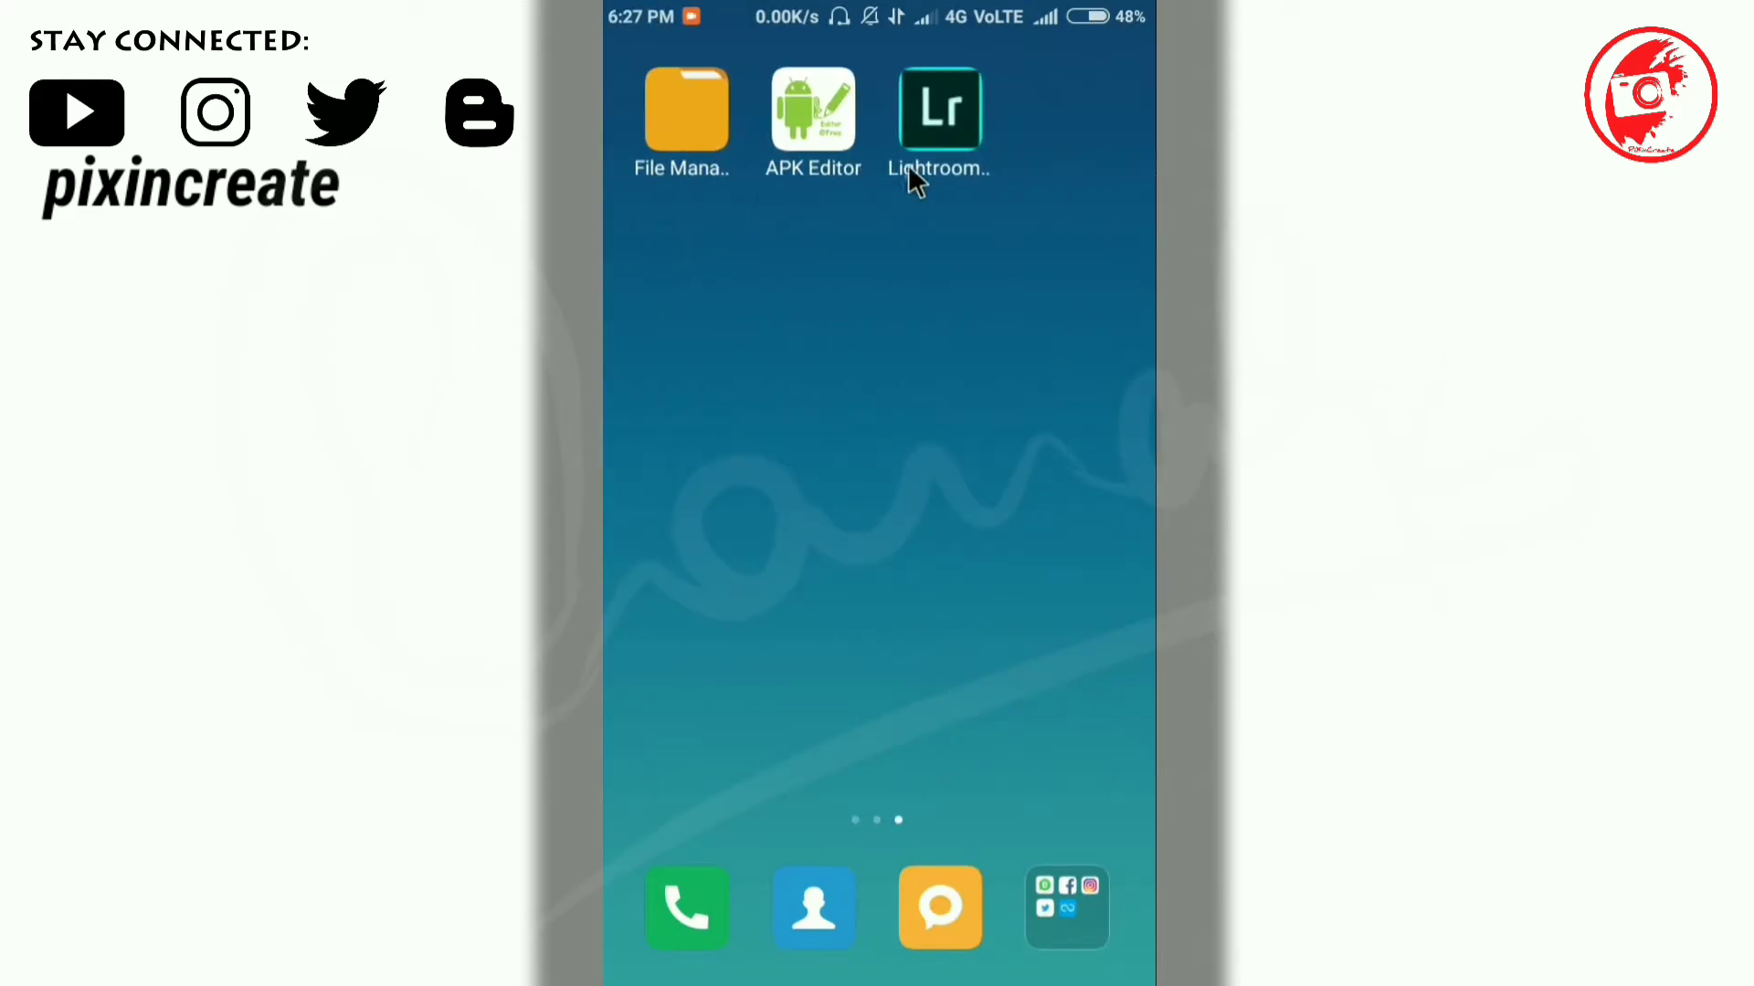
Launch Lightroom, open the hooded archer photo from All Photos, and bring up Presets
{"action": "left_click", "coordinate": [926, 131]}
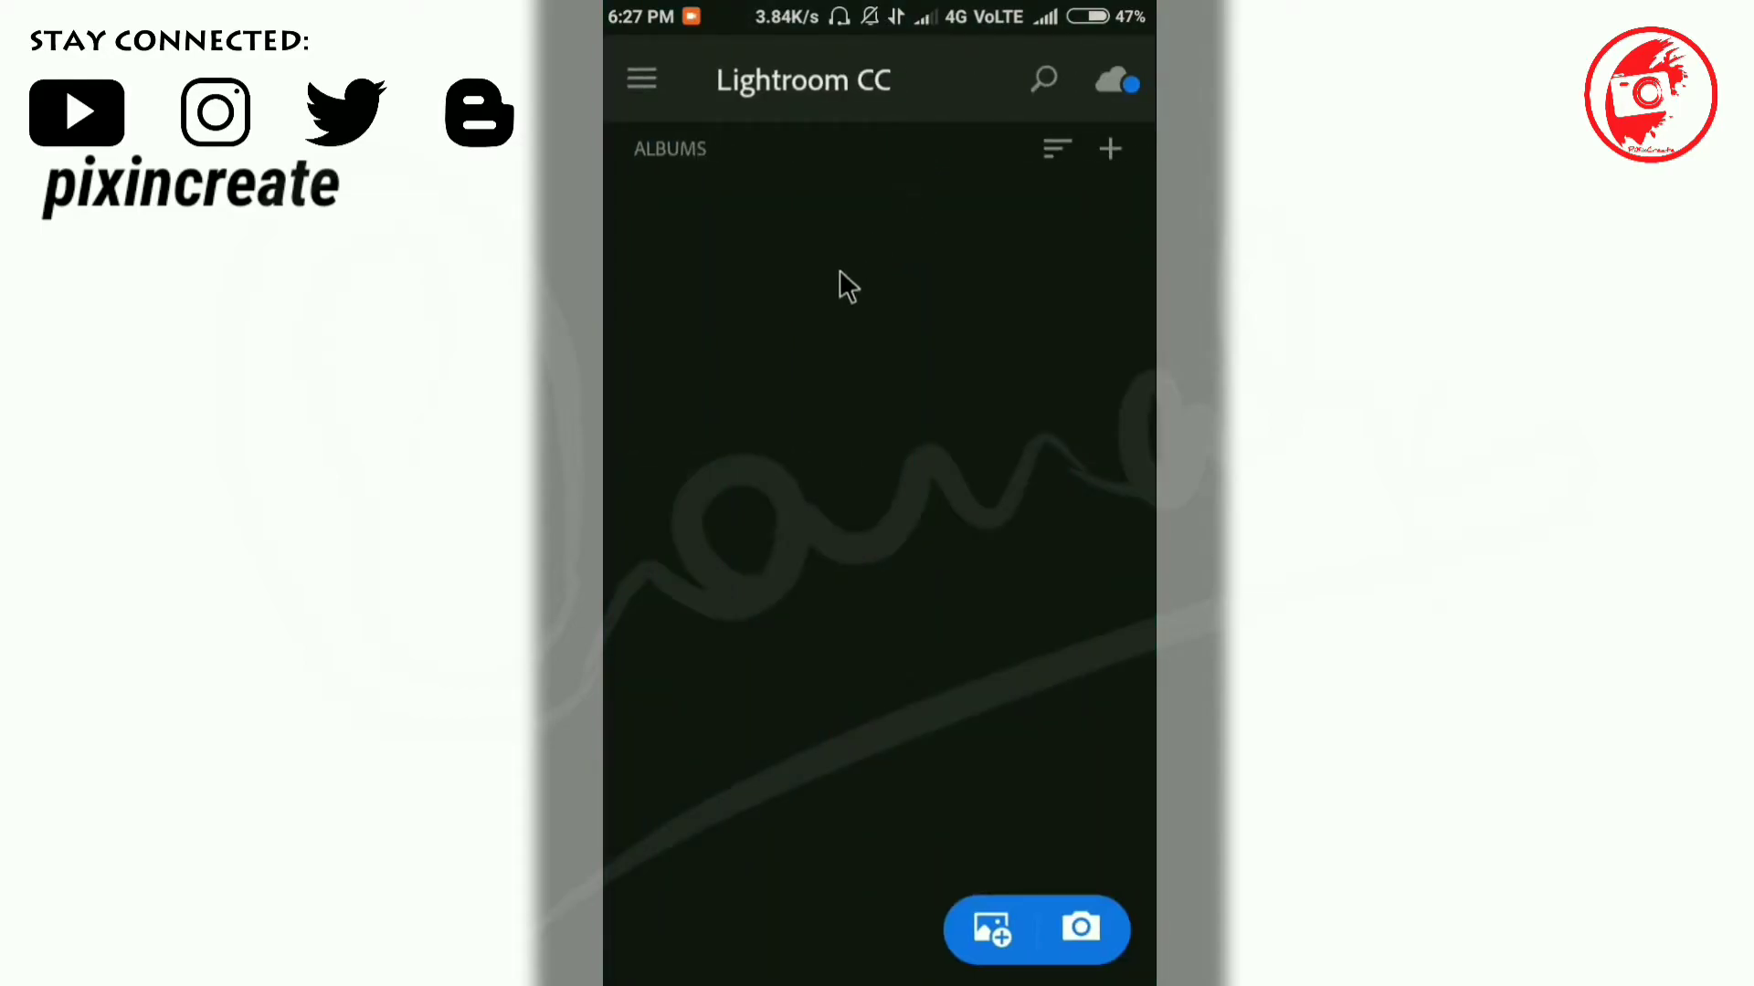
{"action": "left_click", "coordinate": [838, 233]}
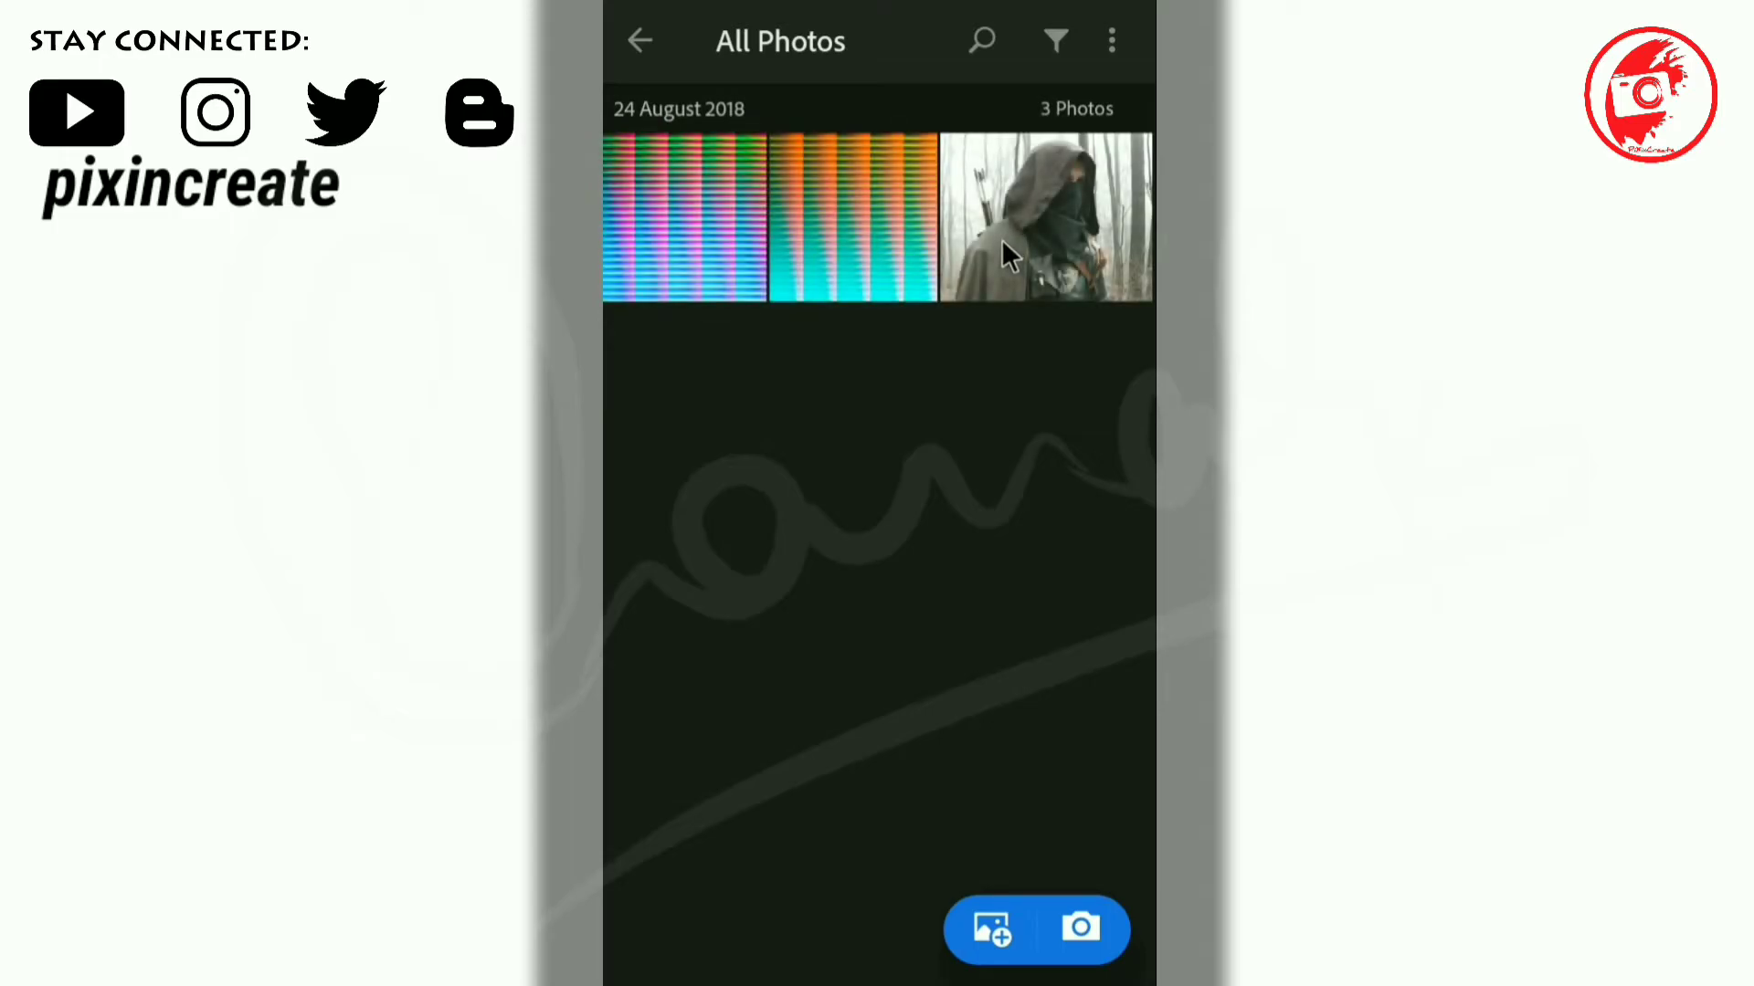
{"action": "left_click", "coordinate": [1001, 238]}
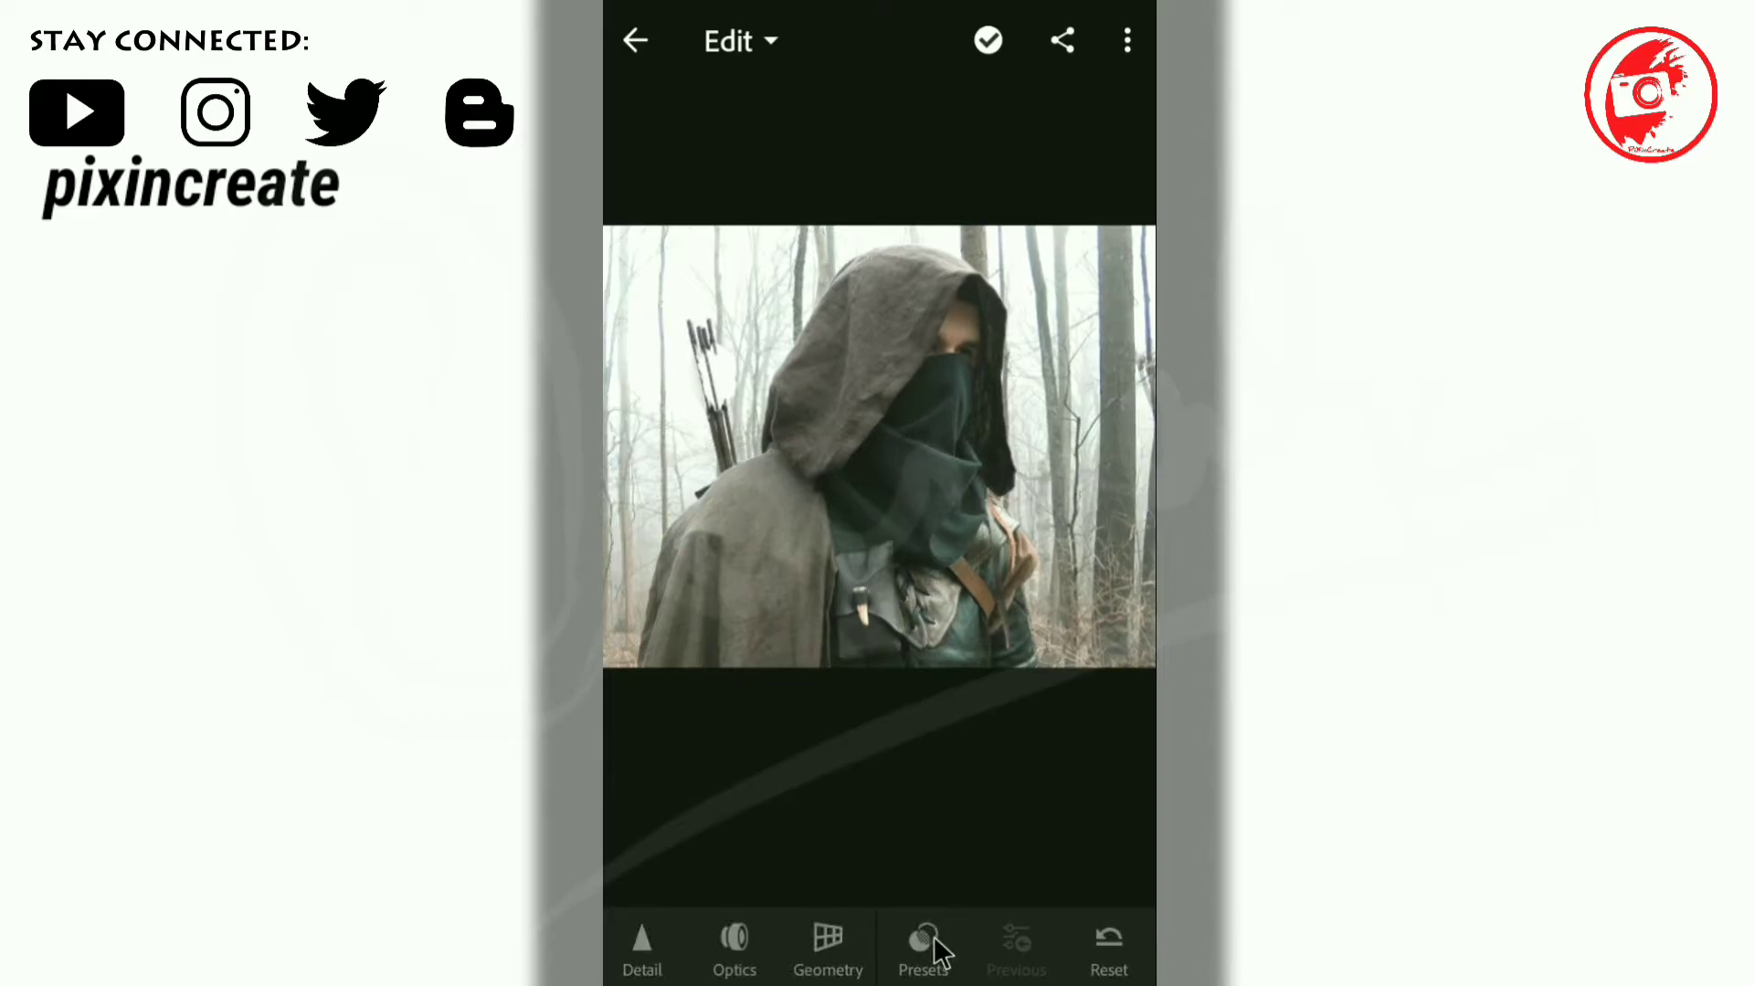
{"action": "left_click", "coordinate": [924, 950]}
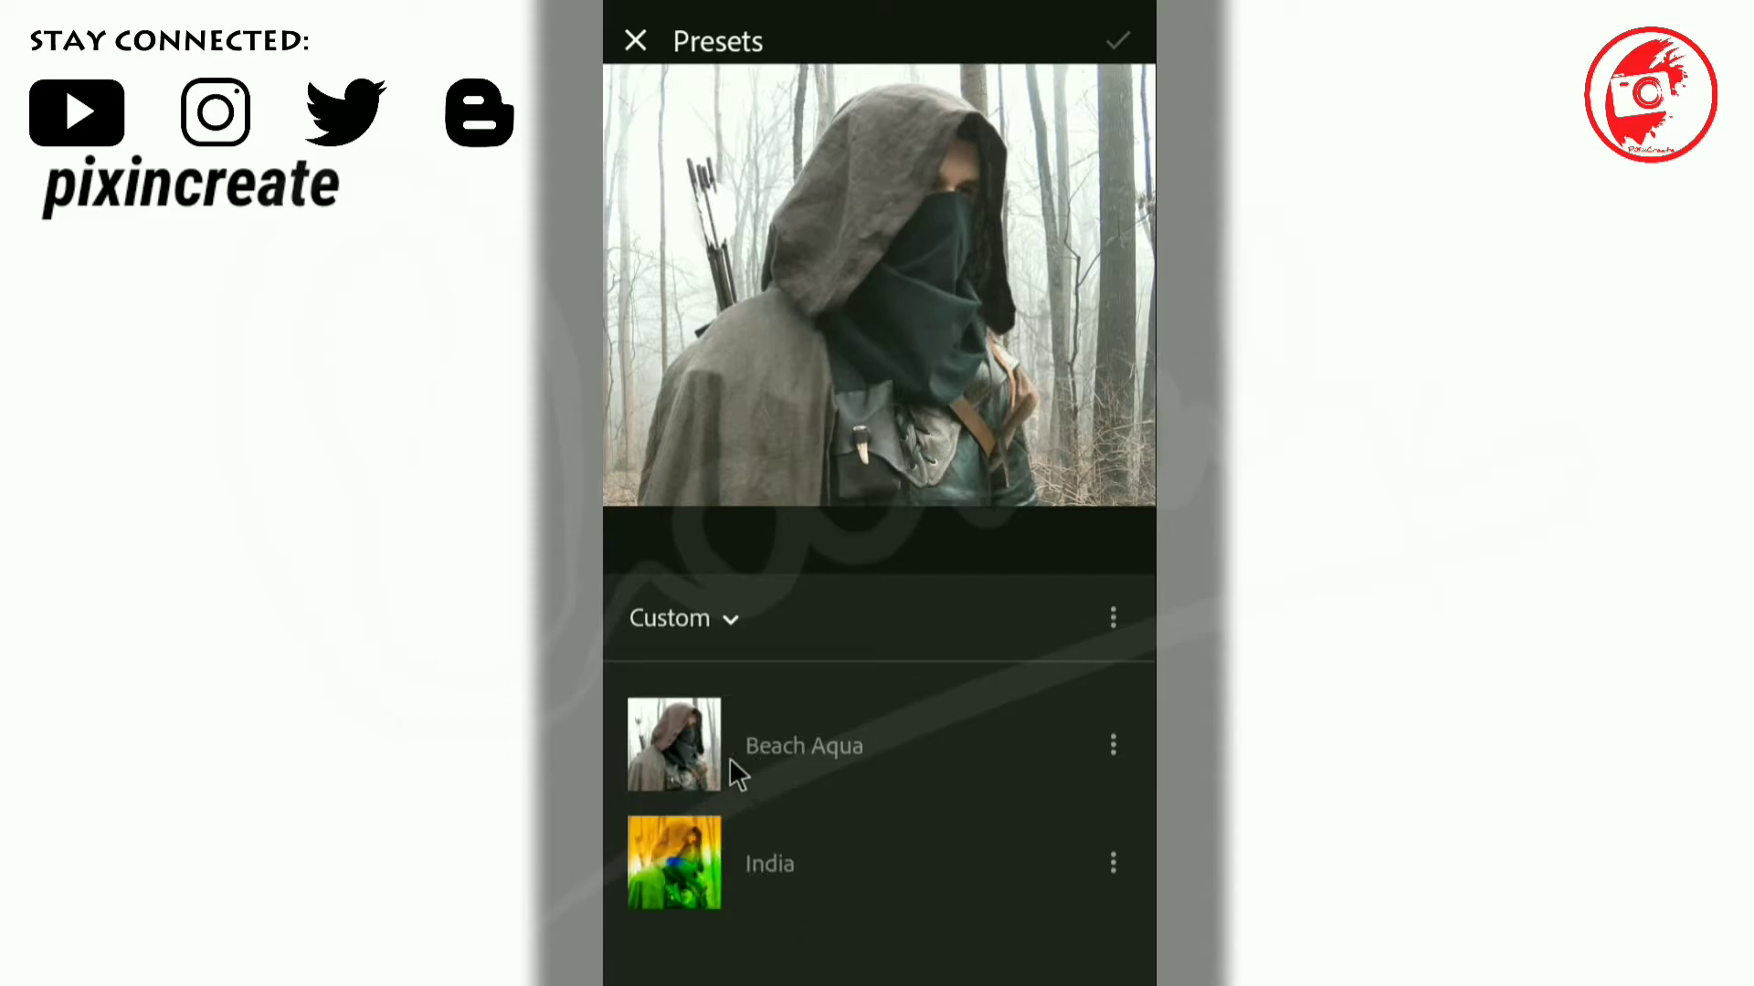
Switch to the Custom category, apply Beach Aqua, compare with the original, and accept it
{"action": "left_click", "coordinate": [721, 619]}
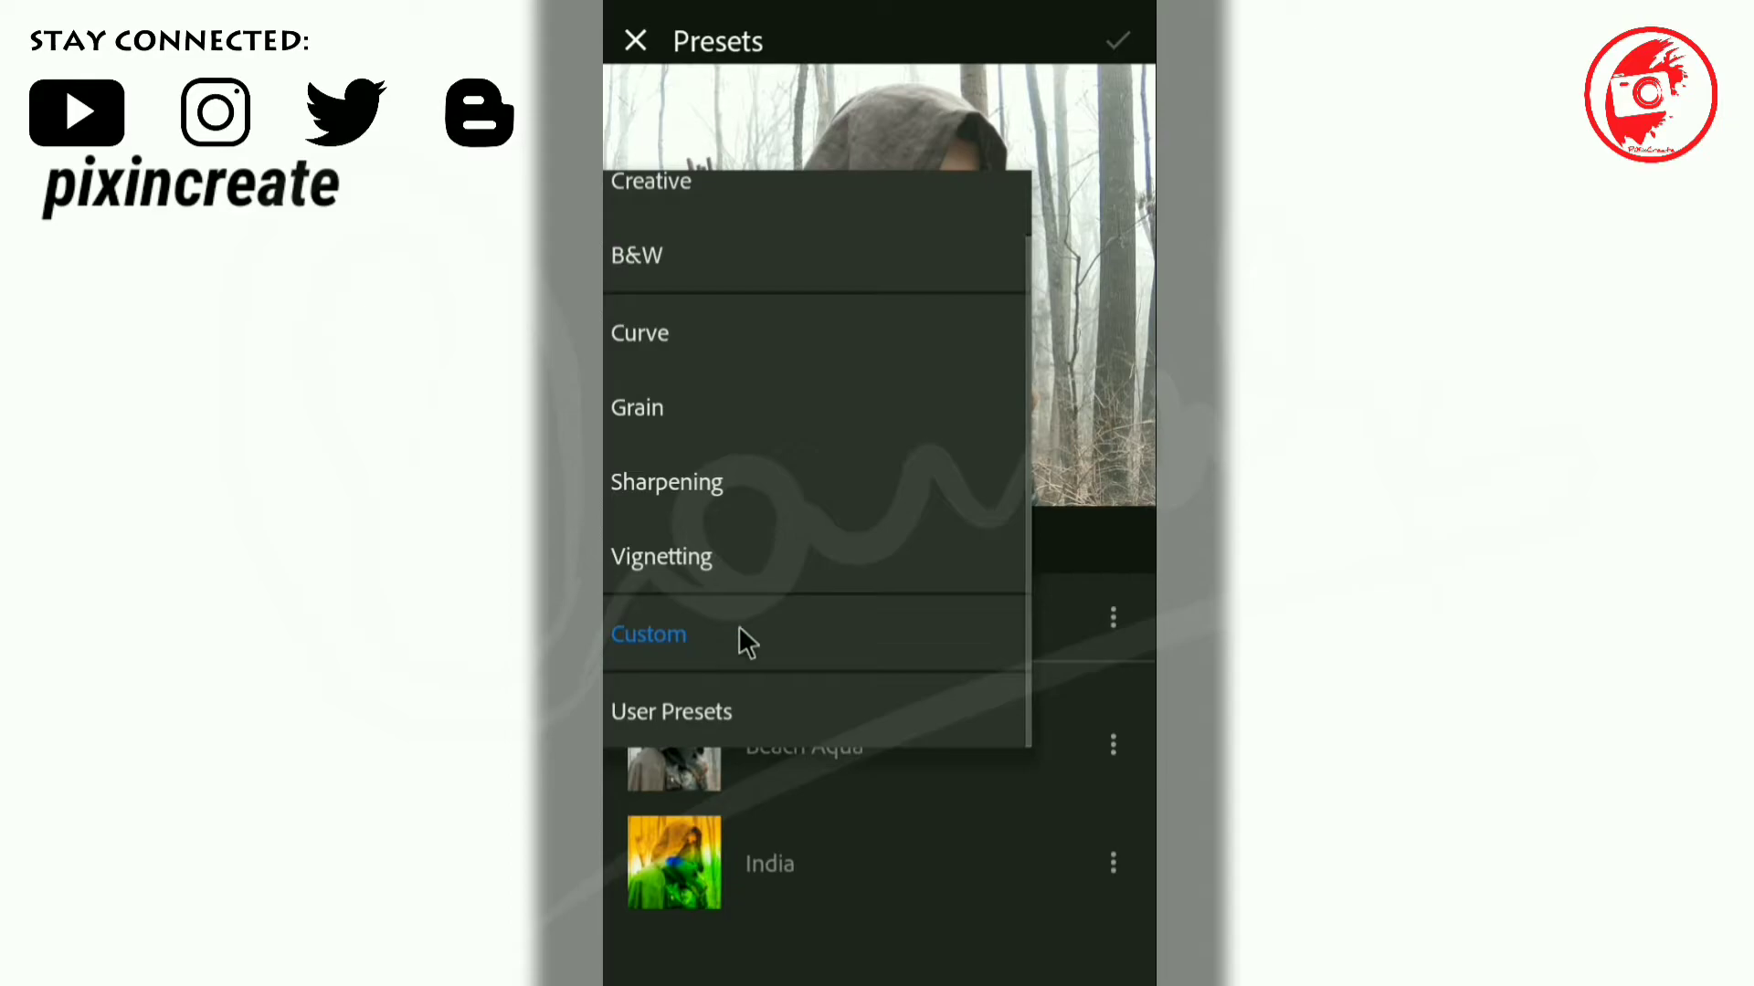
{"action": "left_click", "coordinate": [728, 719]}
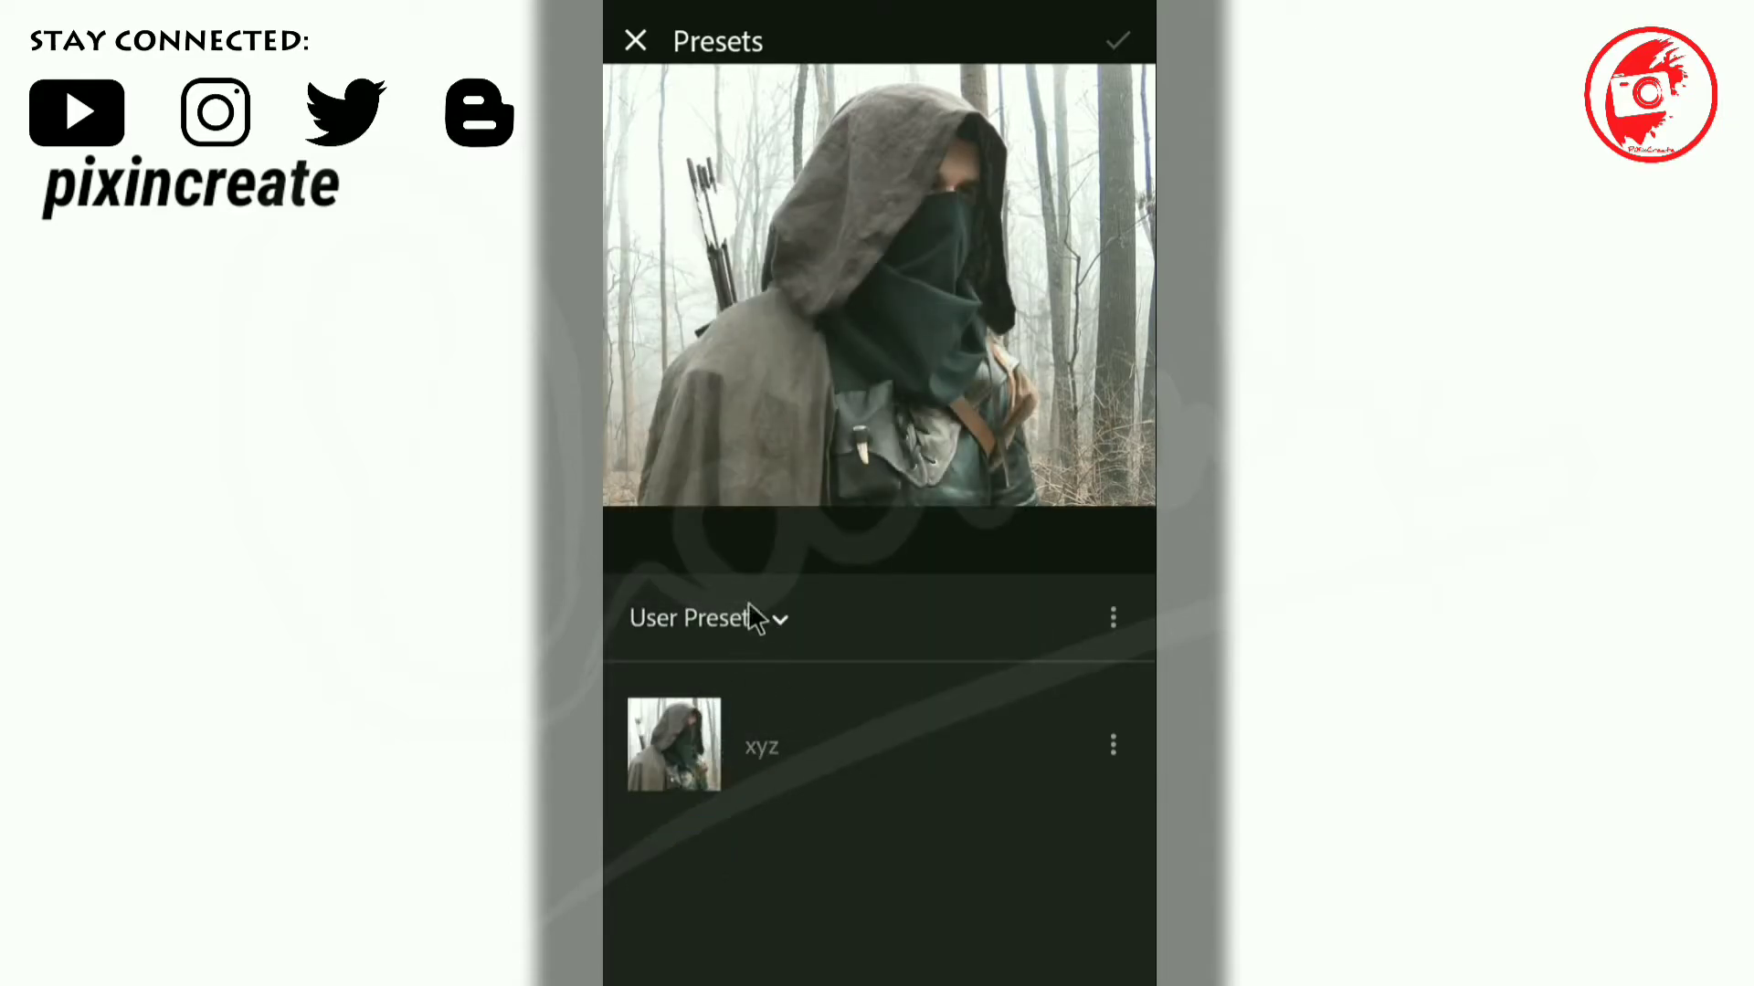
{"action": "left_click", "coordinate": [743, 632]}
{"action": "left_click", "coordinate": [689, 631]}
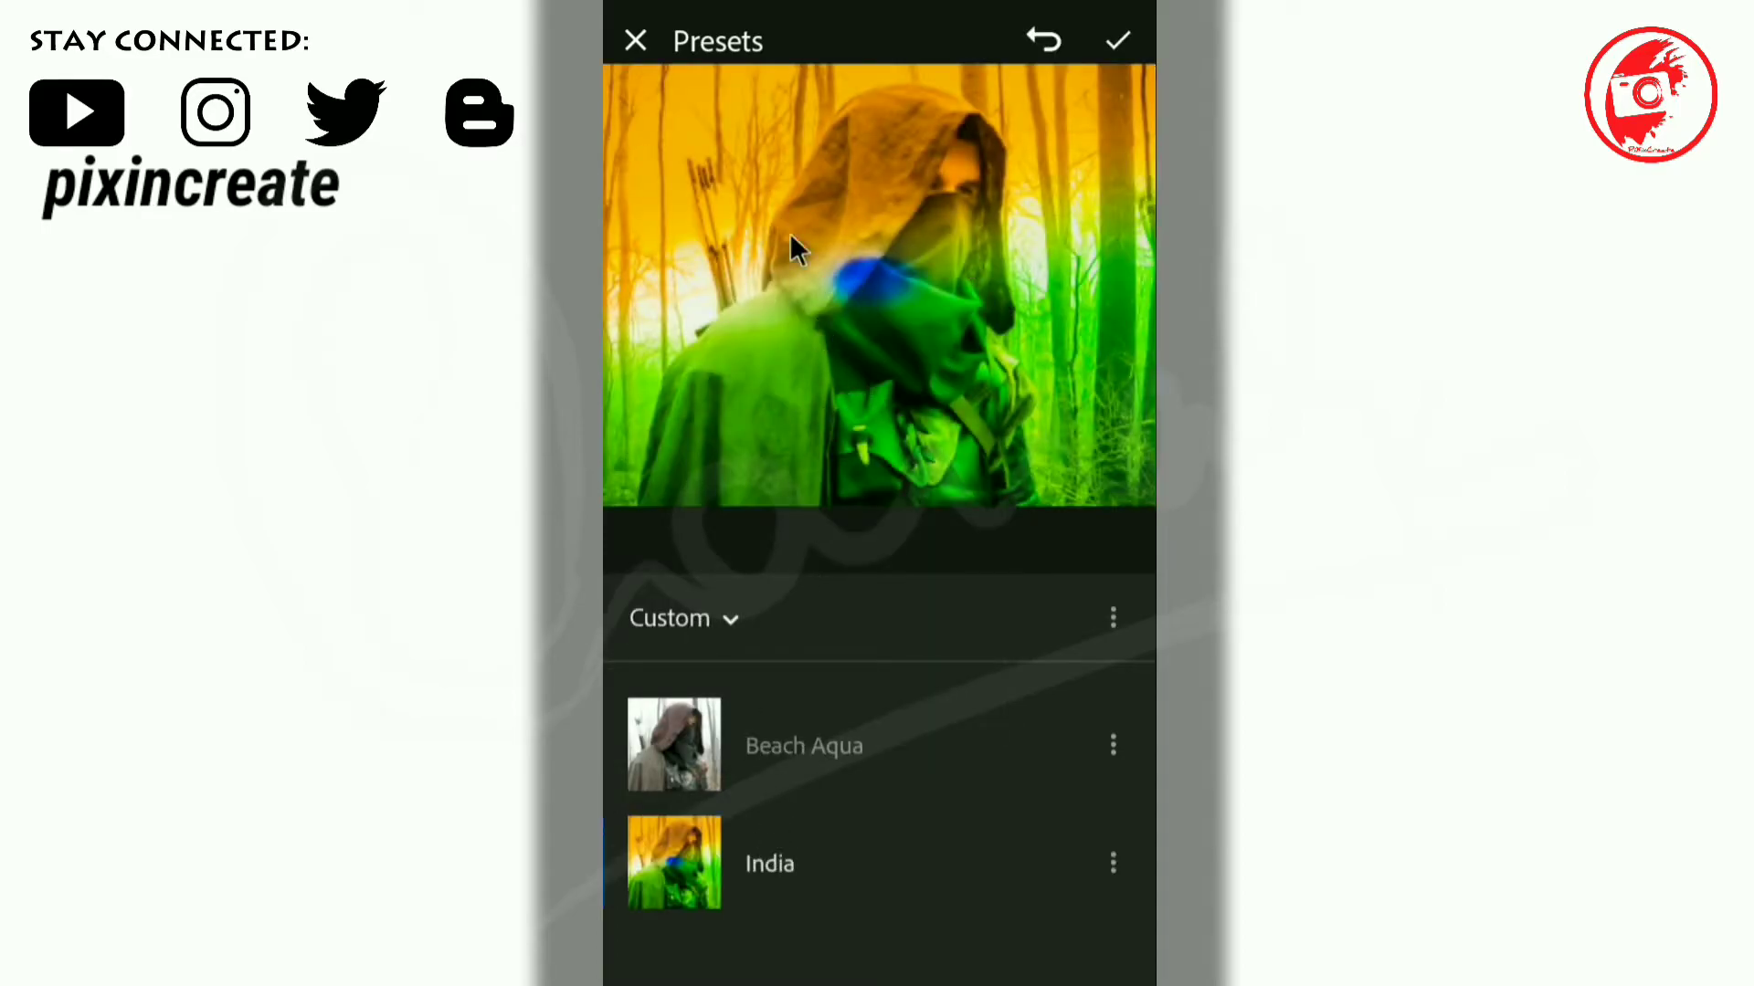
{"action": "left_click", "coordinate": [678, 738]}
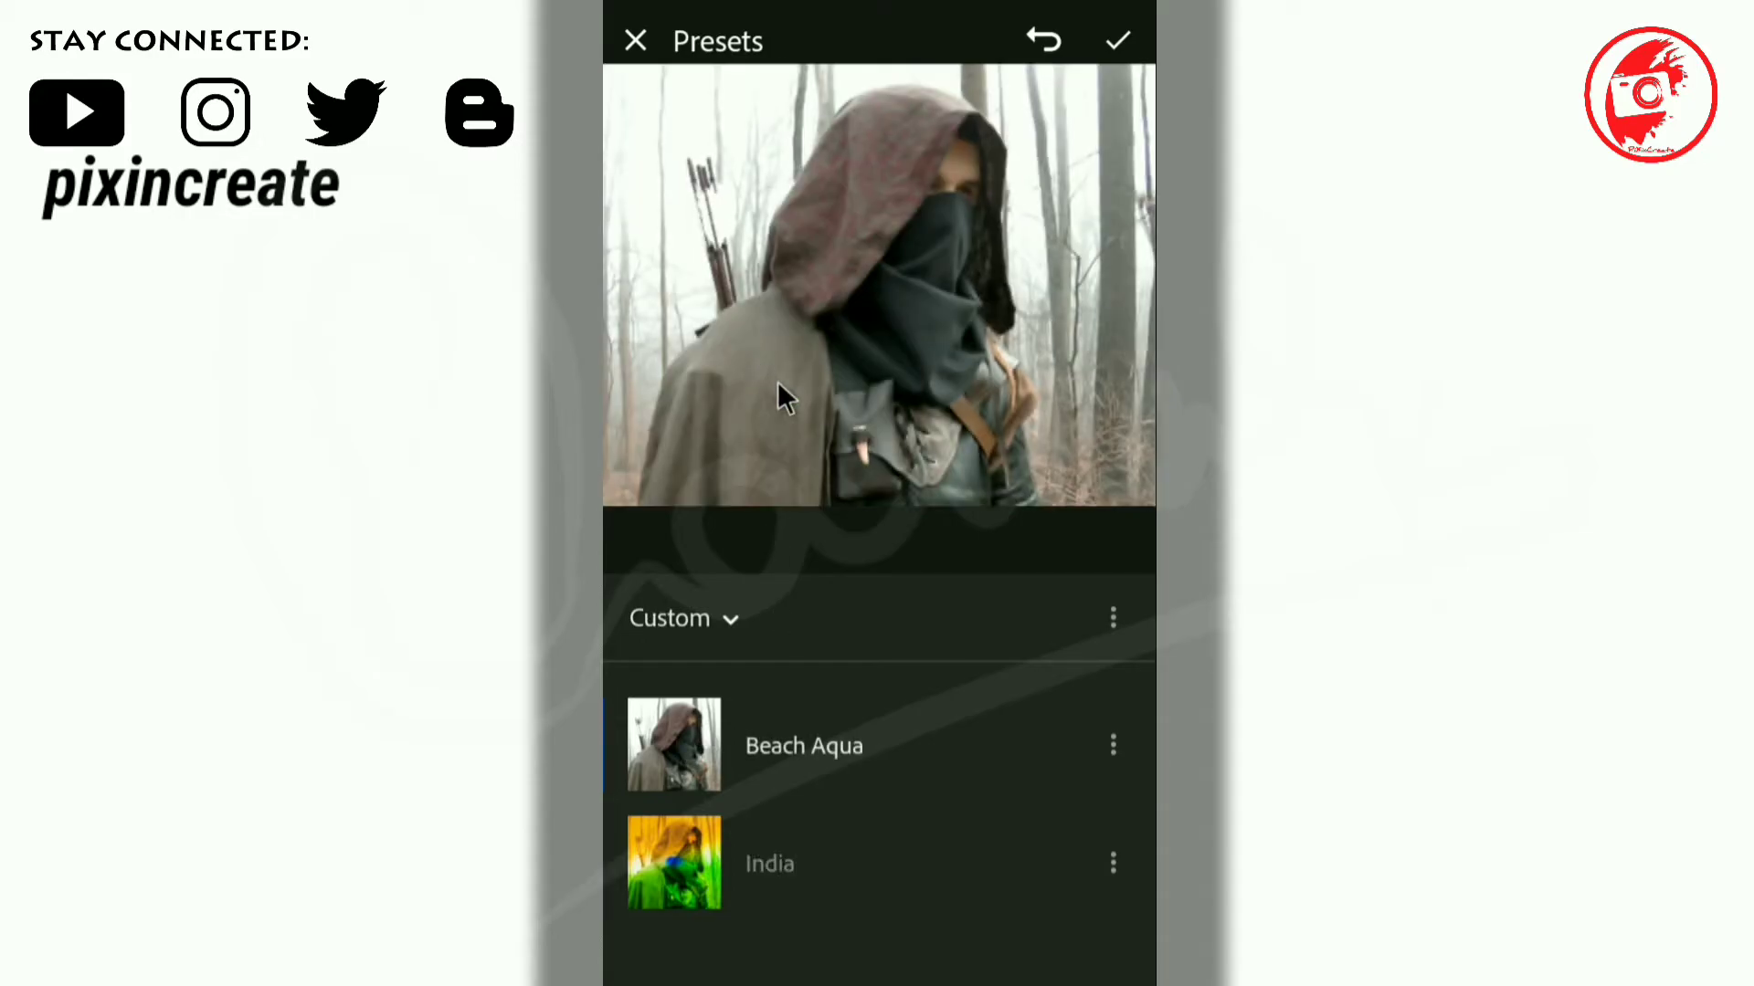
{"action": "left_click_drag", "start_coordinate": [777, 383], "coordinate": [776, 381]}
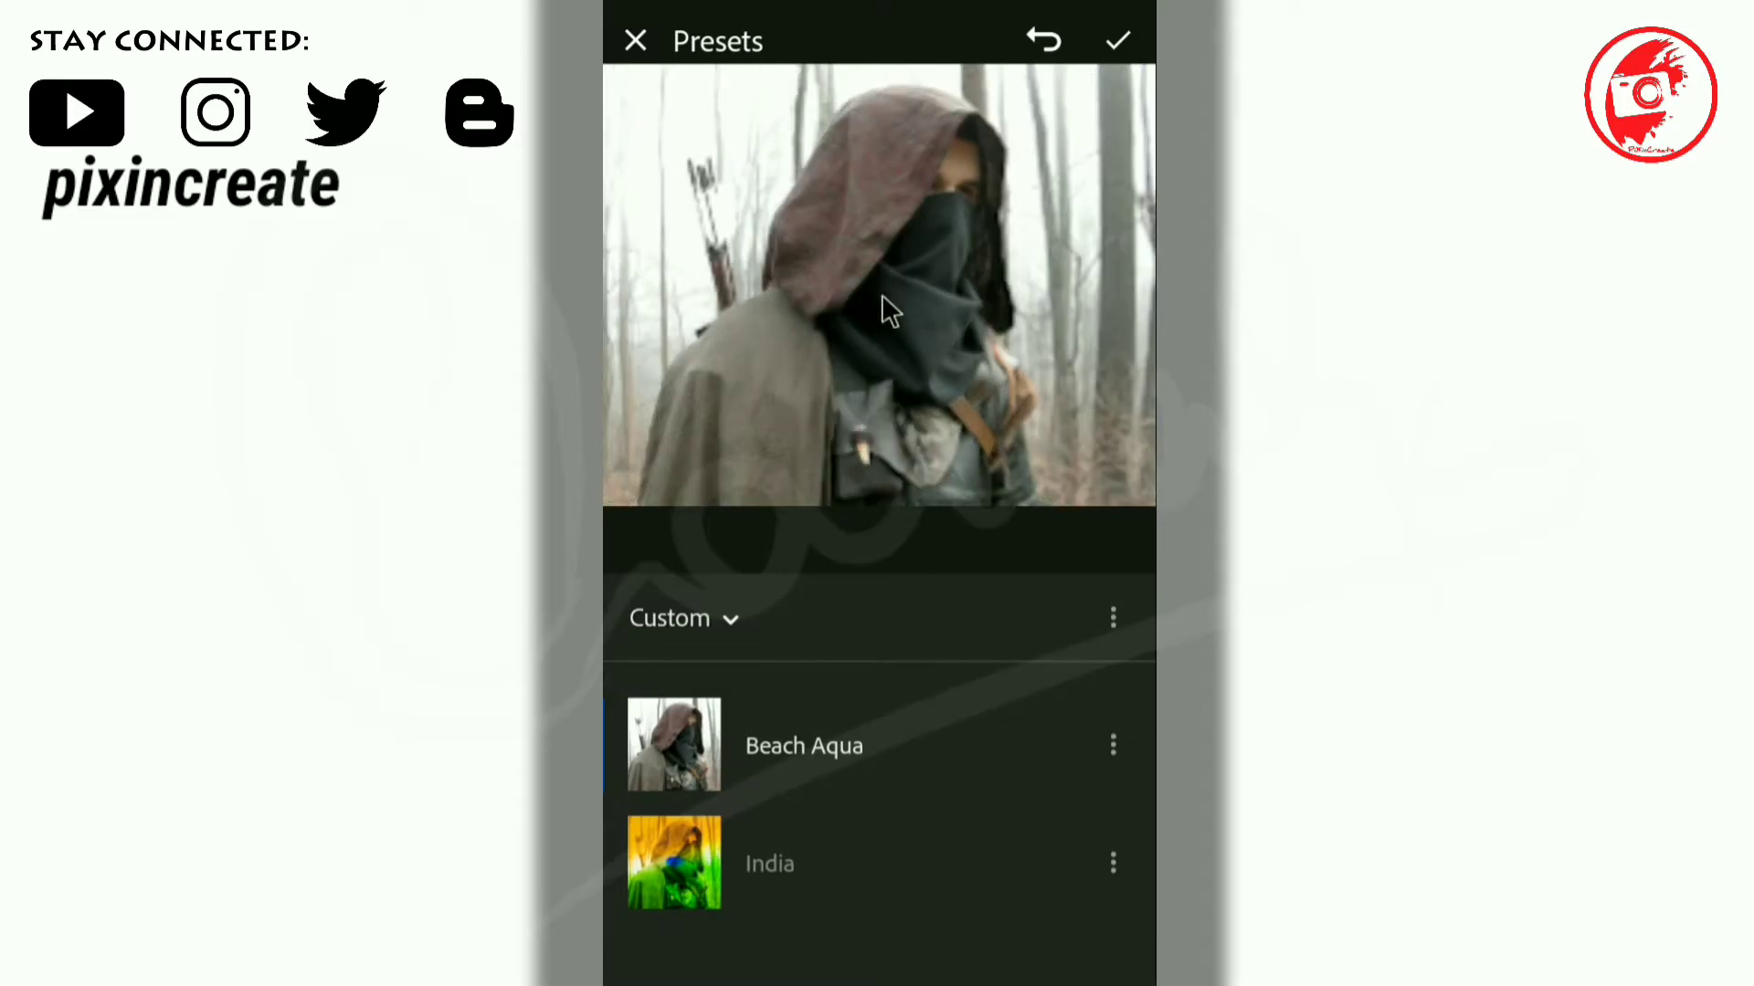
{"action": "left_click", "coordinate": [1115, 42]}
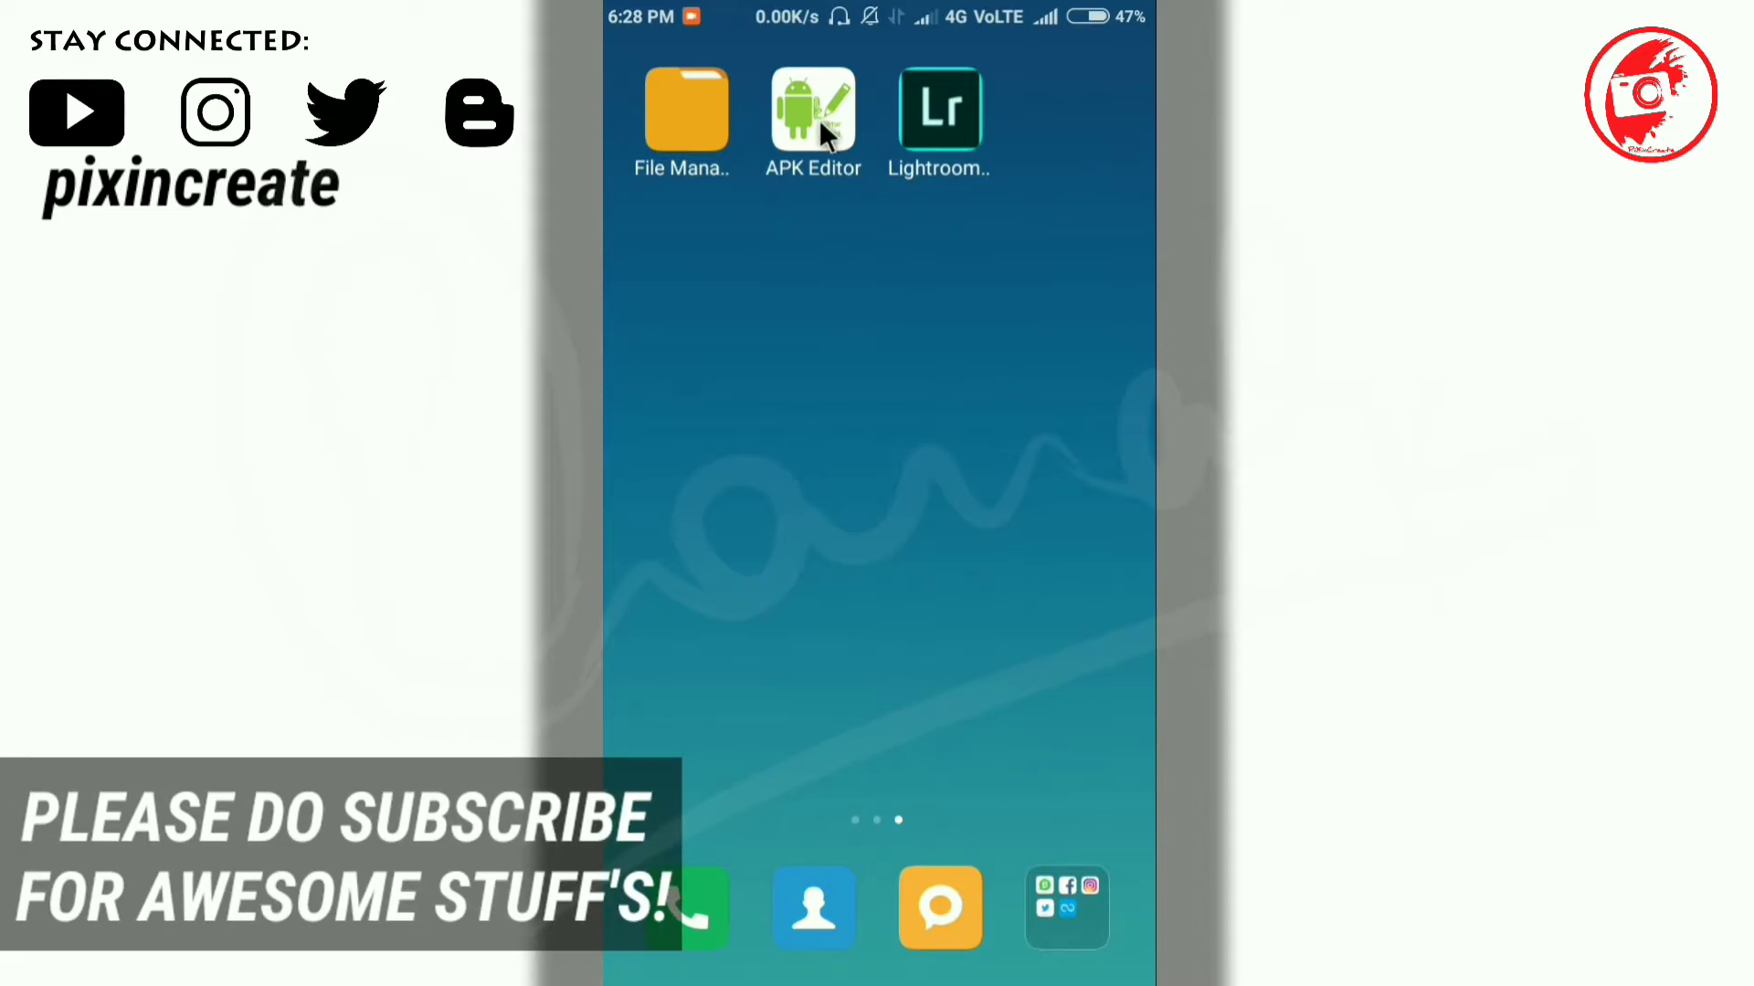
Launch APK Editor and open installed Lightroom CC with Full Edit (RESOURCE RE-BUILD)
{"action": "left_click", "coordinate": [818, 119]}
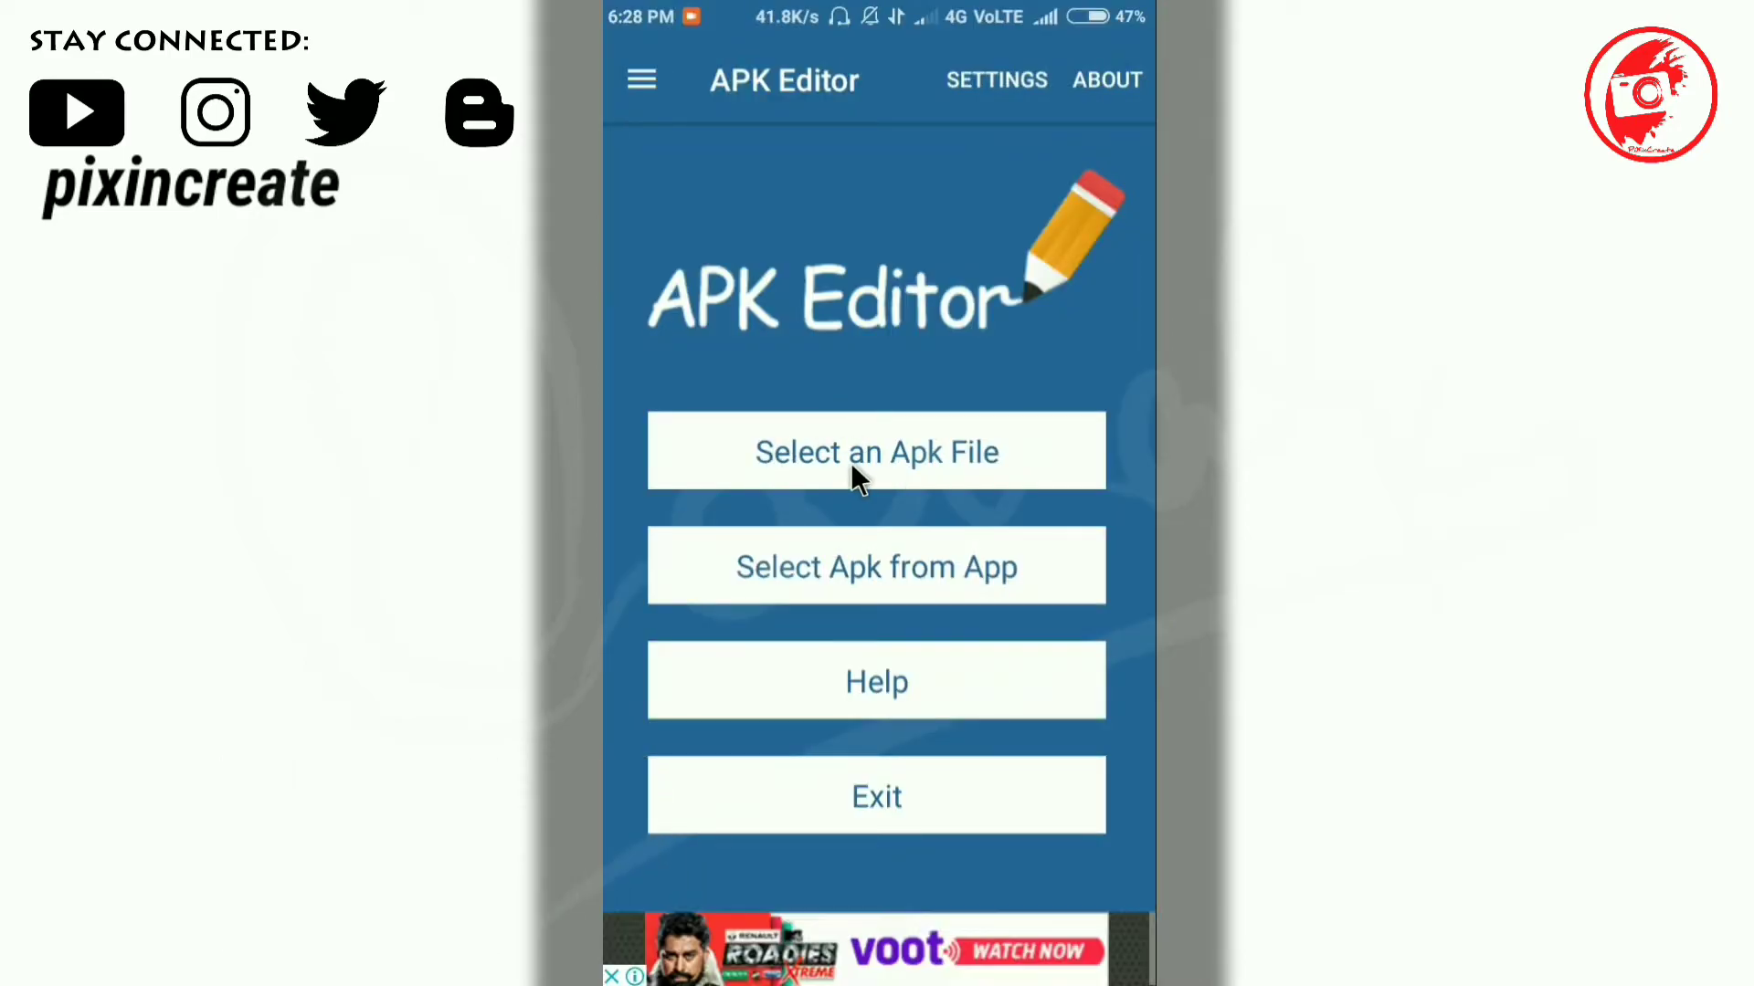
{"action": "left_click", "coordinate": [864, 560]}
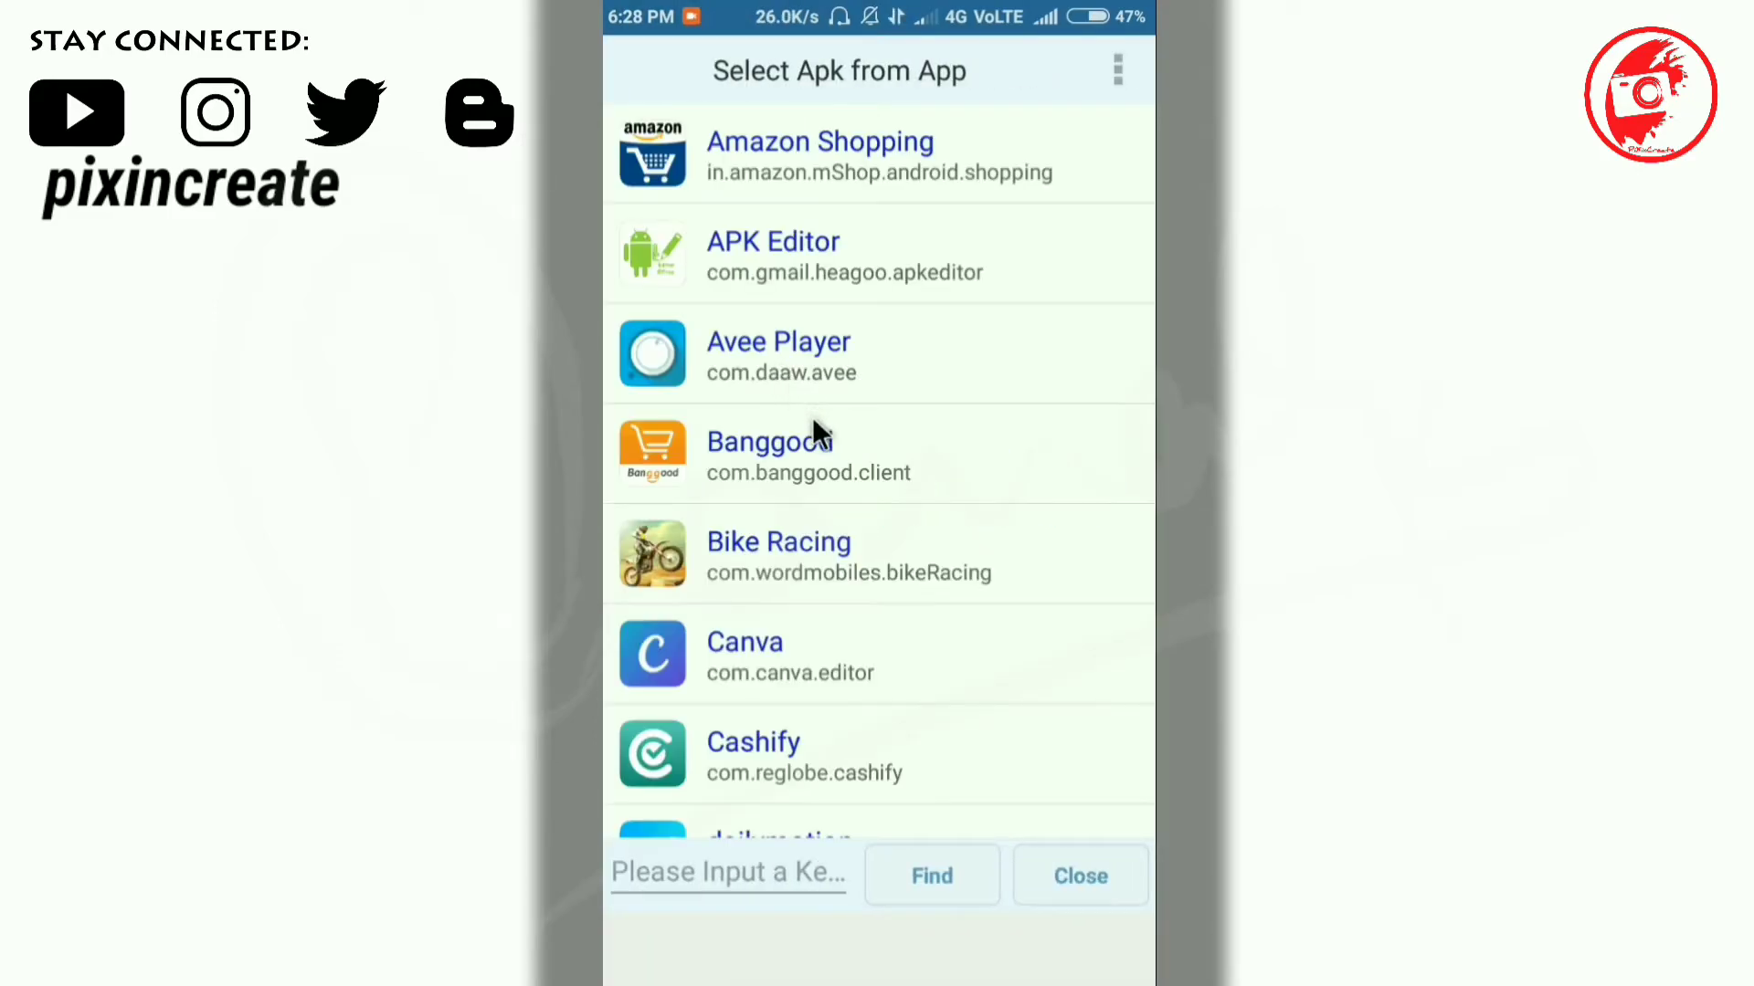
{"action": "scroll", "coordinate": [814, 438], "scroll_direction": "down", "scroll_amount": 15}
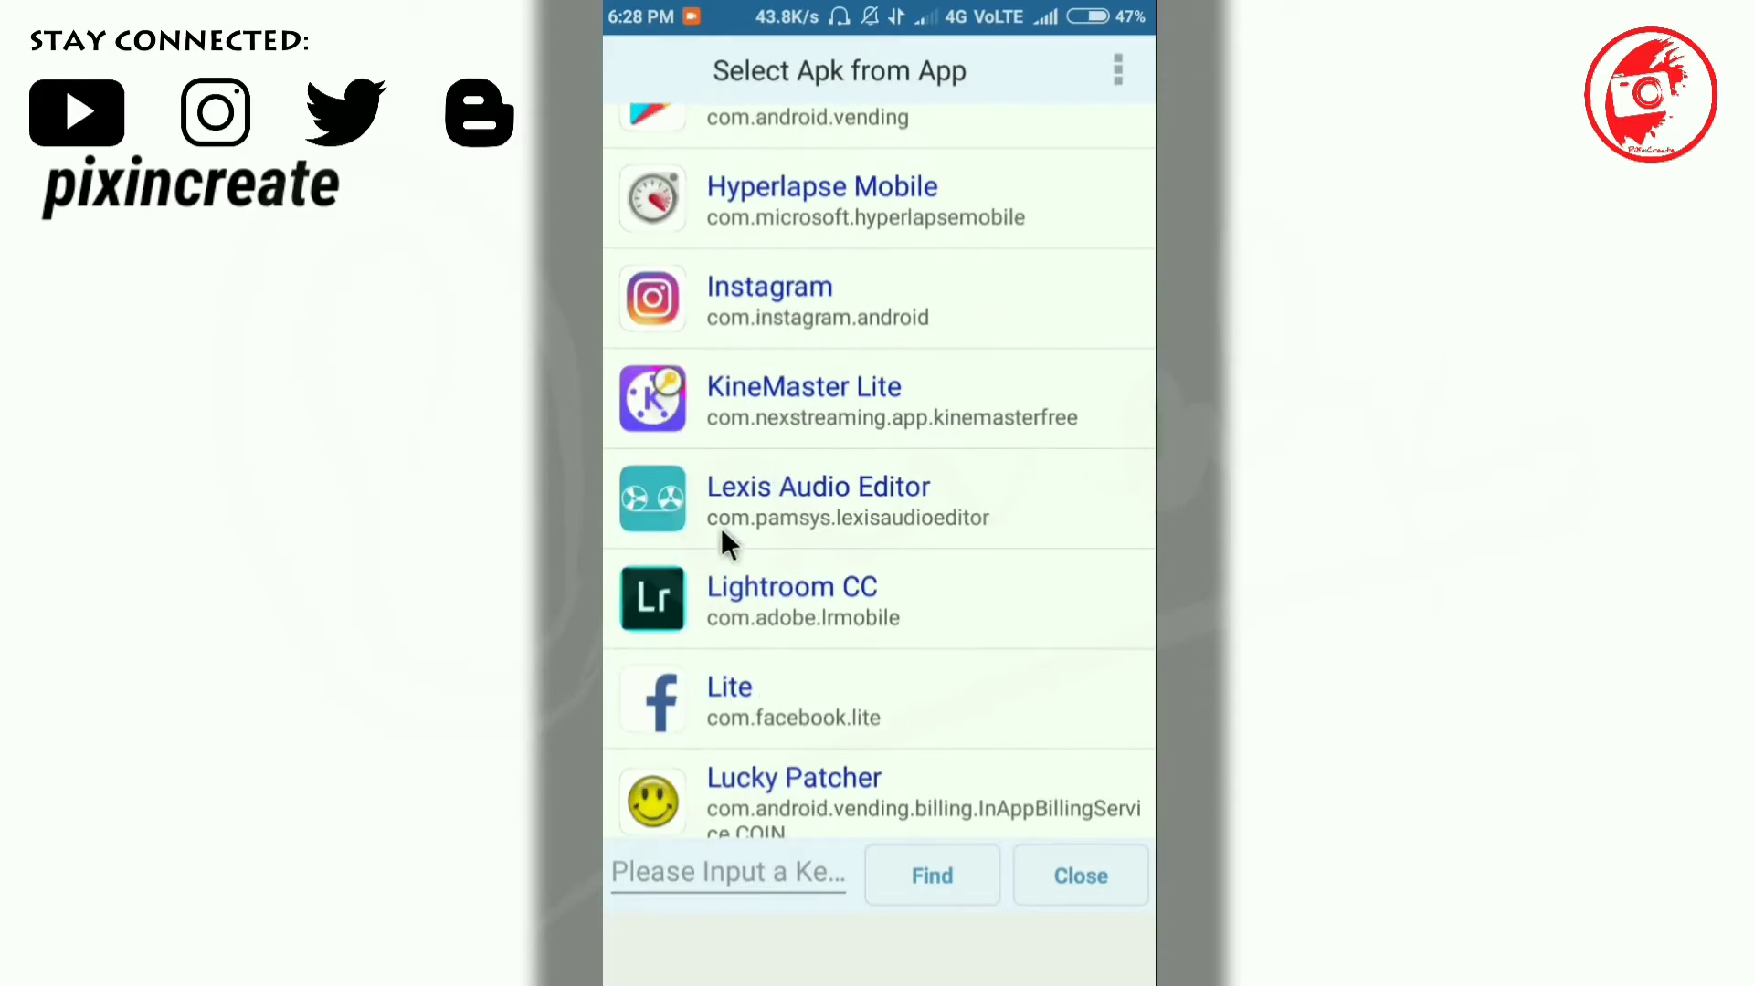
{"action": "left_click", "coordinate": [752, 610]}
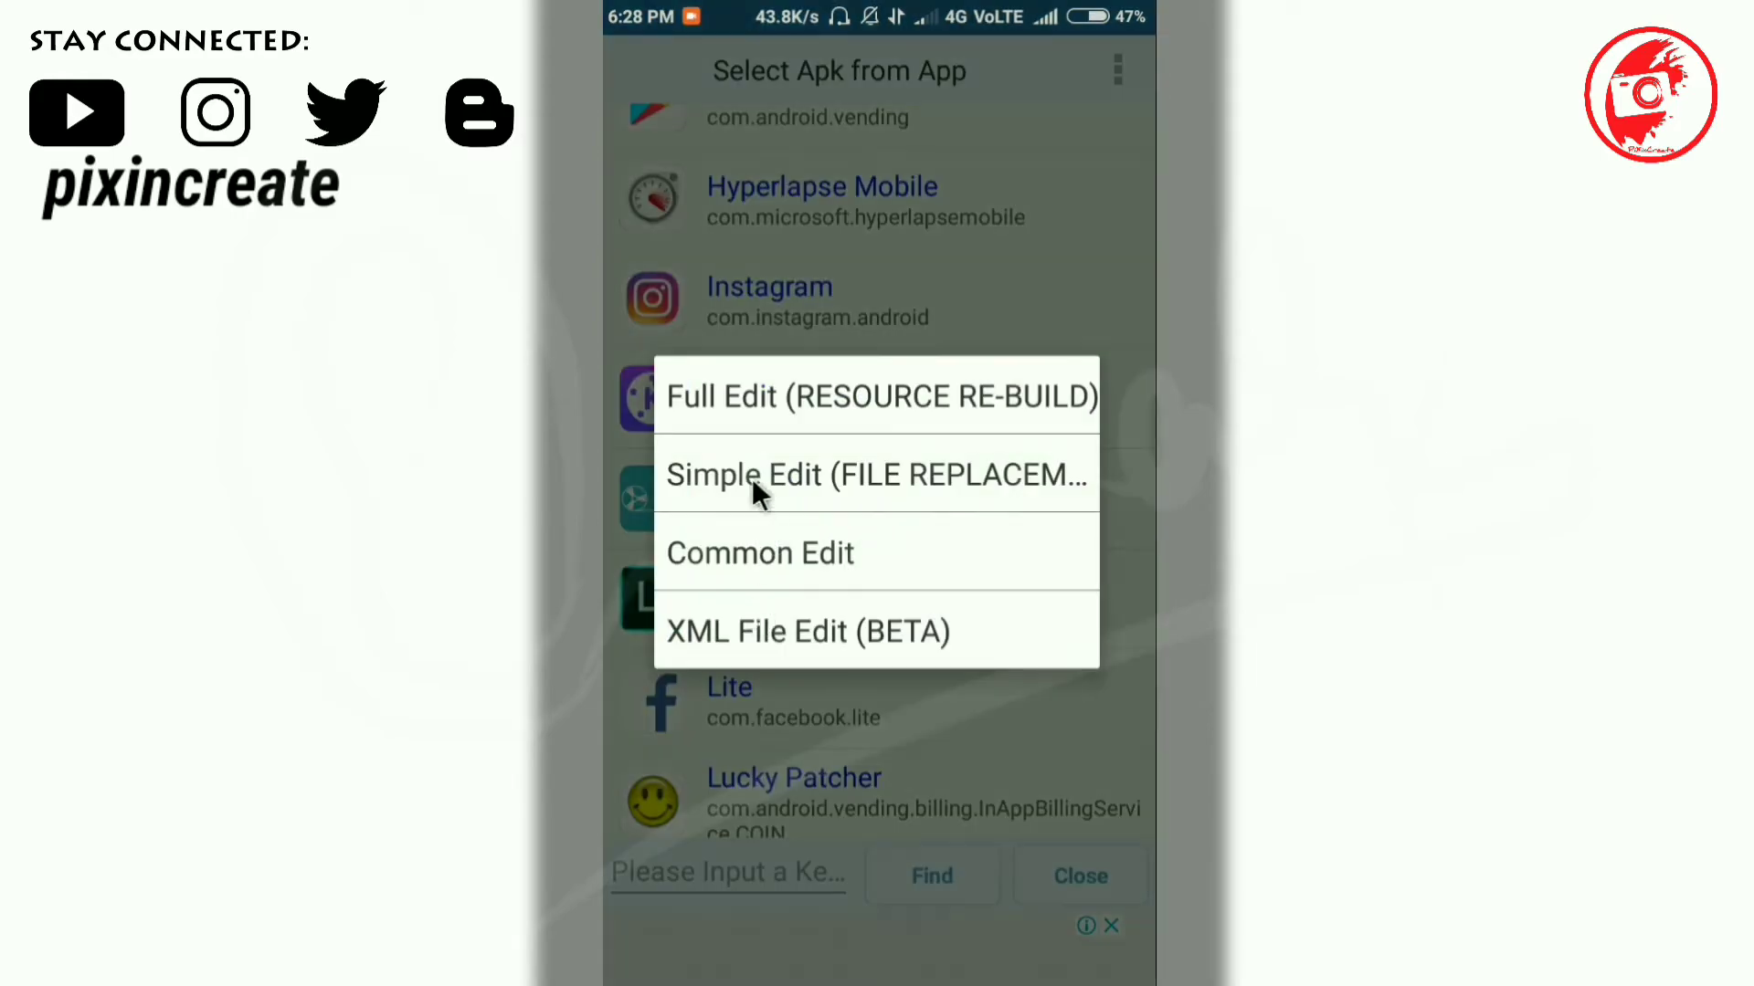
{"action": "left_click", "coordinate": [721, 395]}
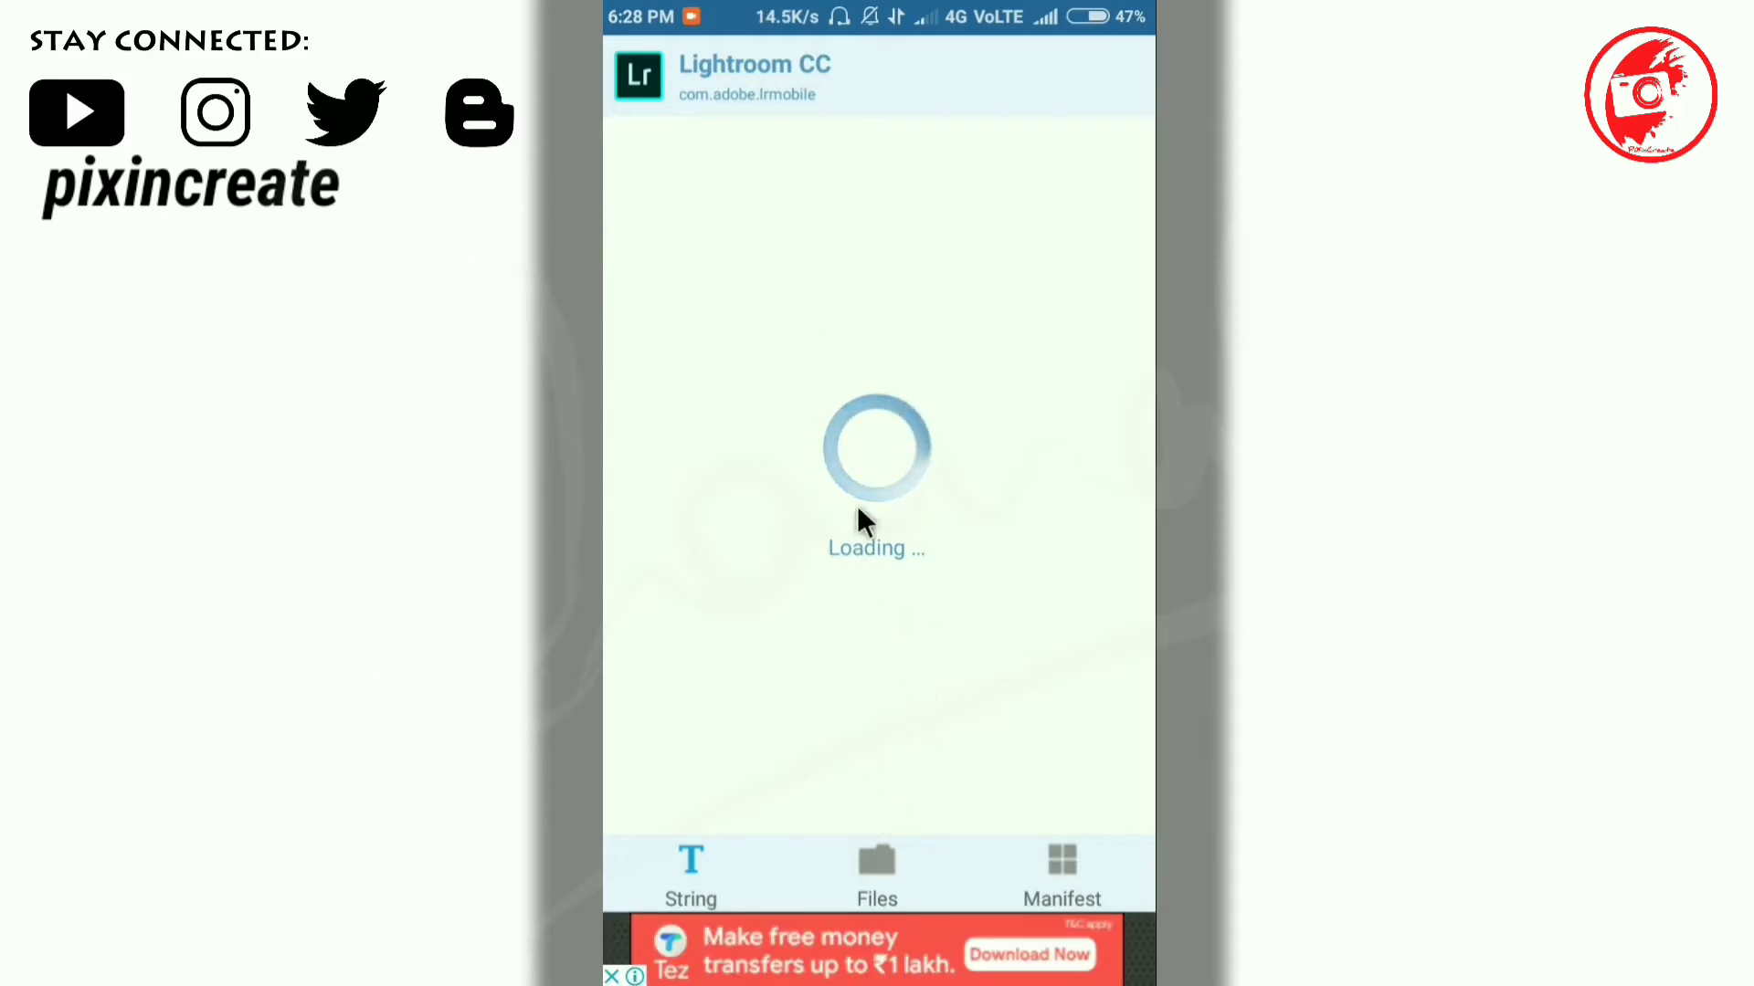
Browse the APK files to assets/resource and choose Replace on imagecorePresetsStrings
{"action": "left_click", "coordinate": [873, 868]}
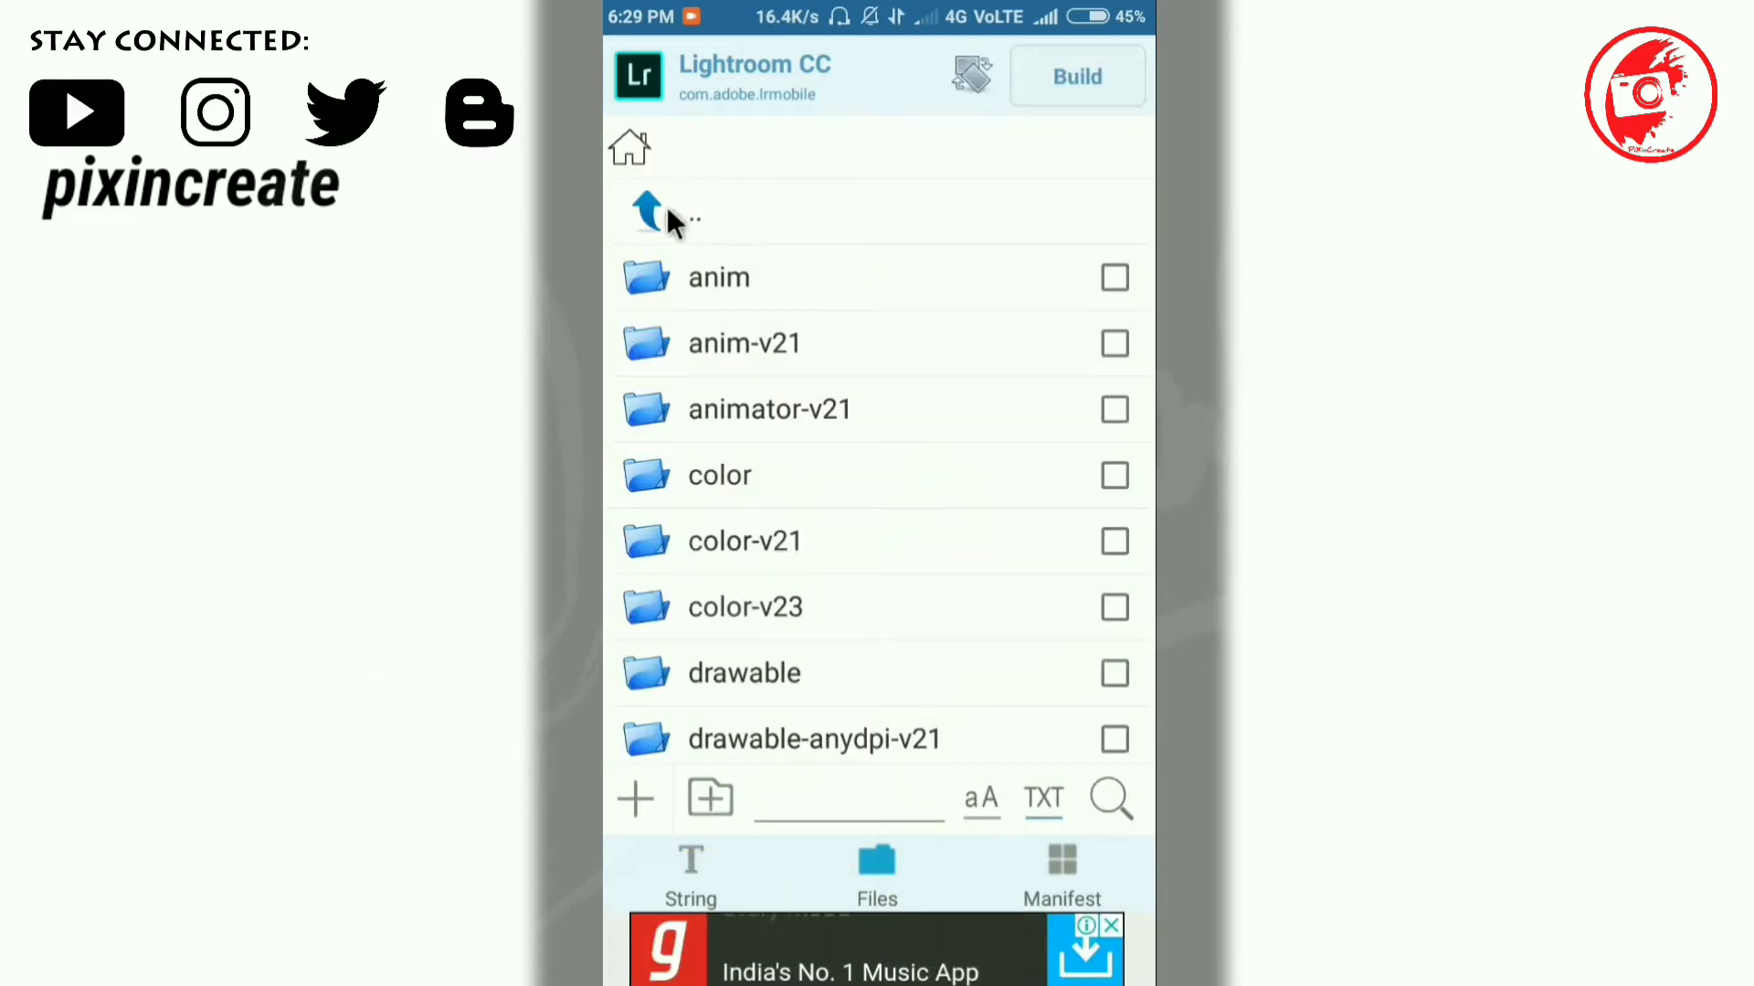
{"action": "left_click", "coordinate": [667, 210]}
{"action": "left_click", "coordinate": [723, 278]}
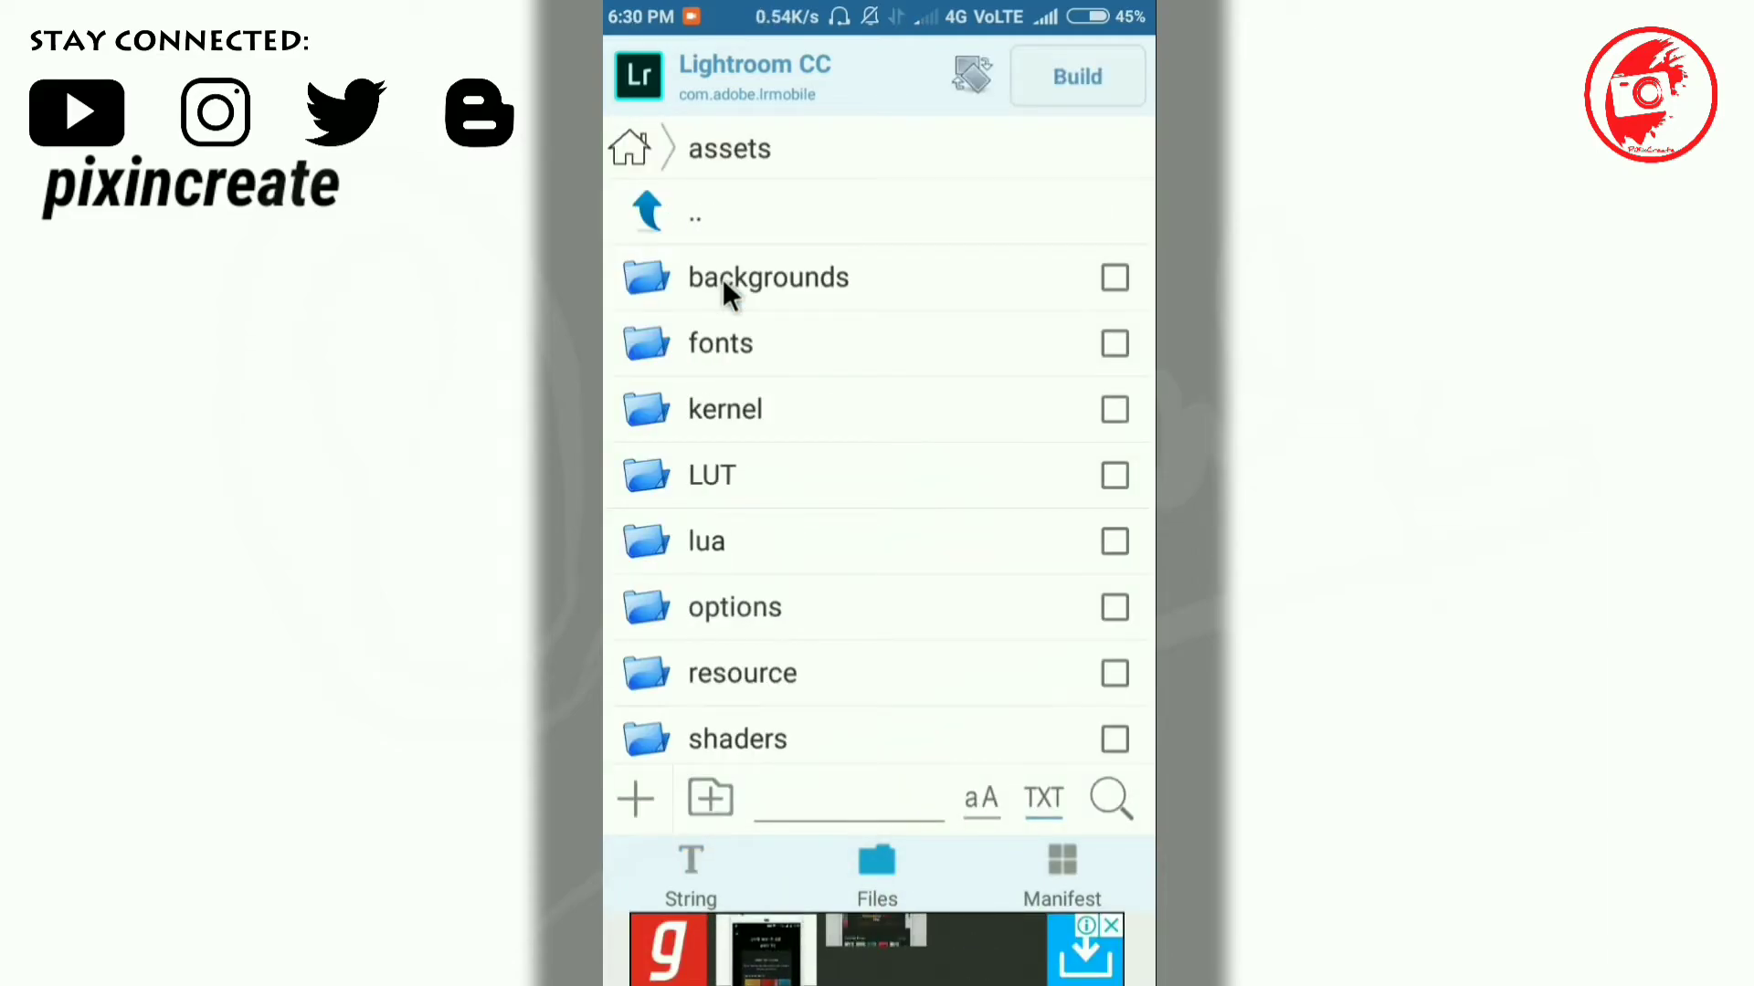
{"action": "scroll", "coordinate": [731, 584], "scroll_direction": "down", "scroll_amount": 1}
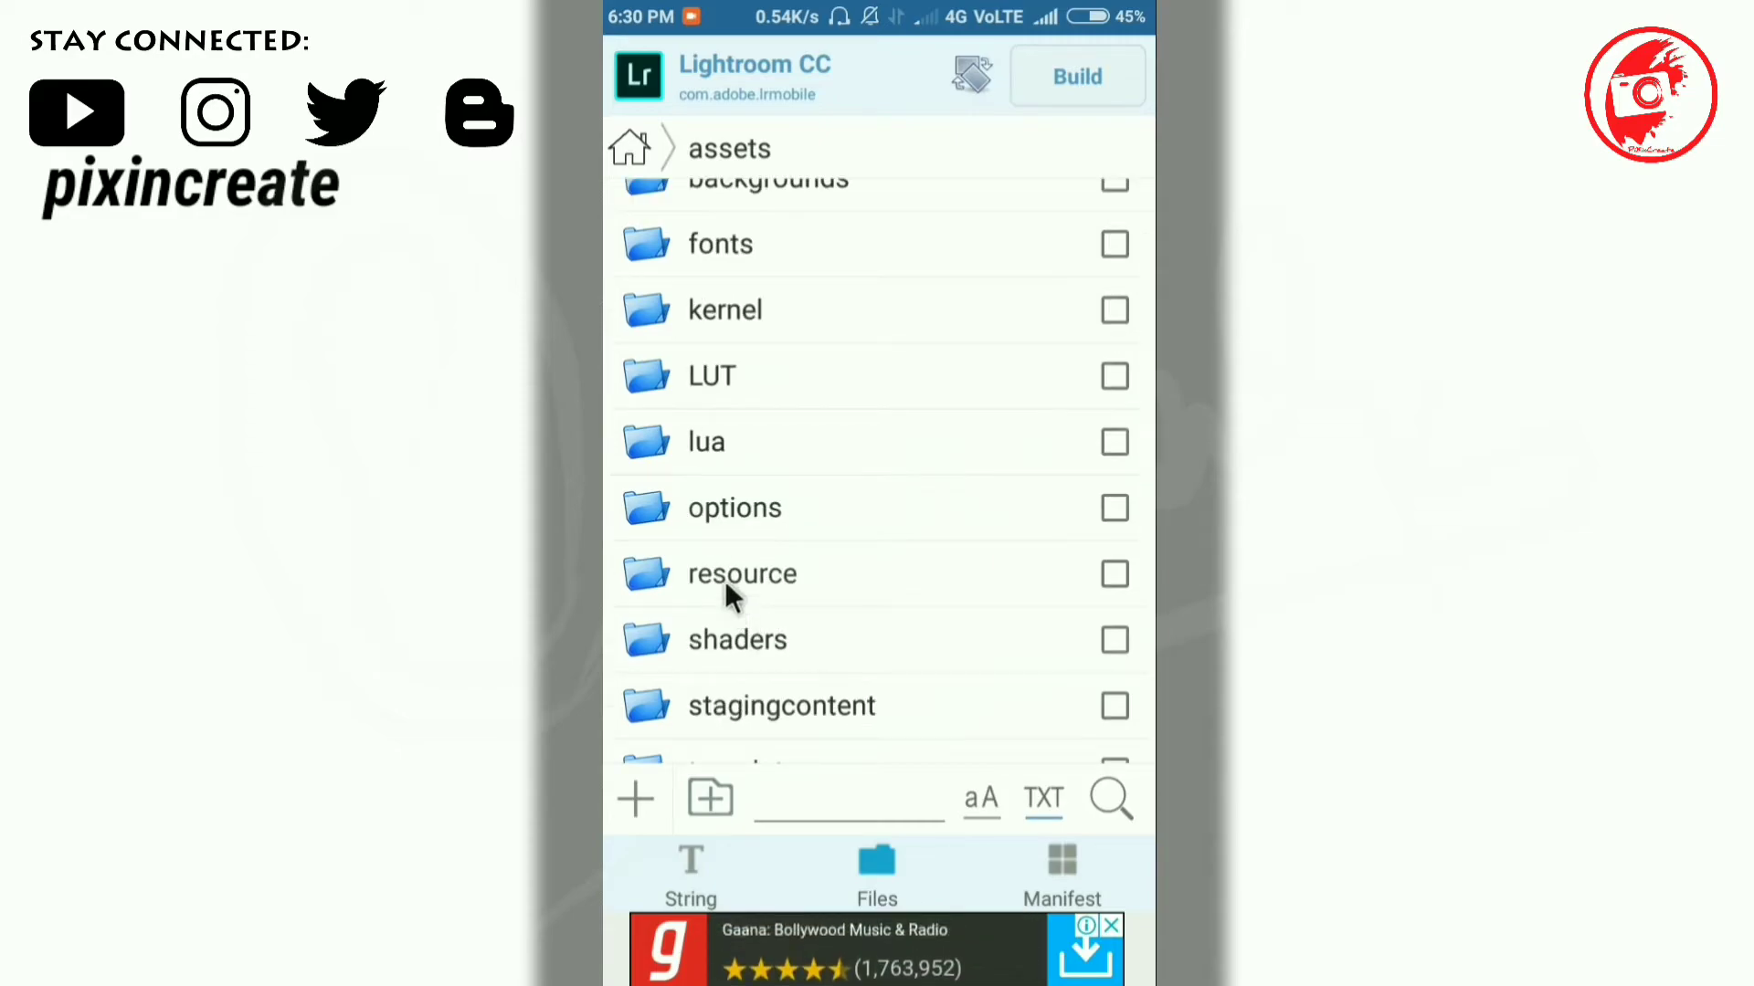
{"action": "left_click", "coordinate": [725, 579]}
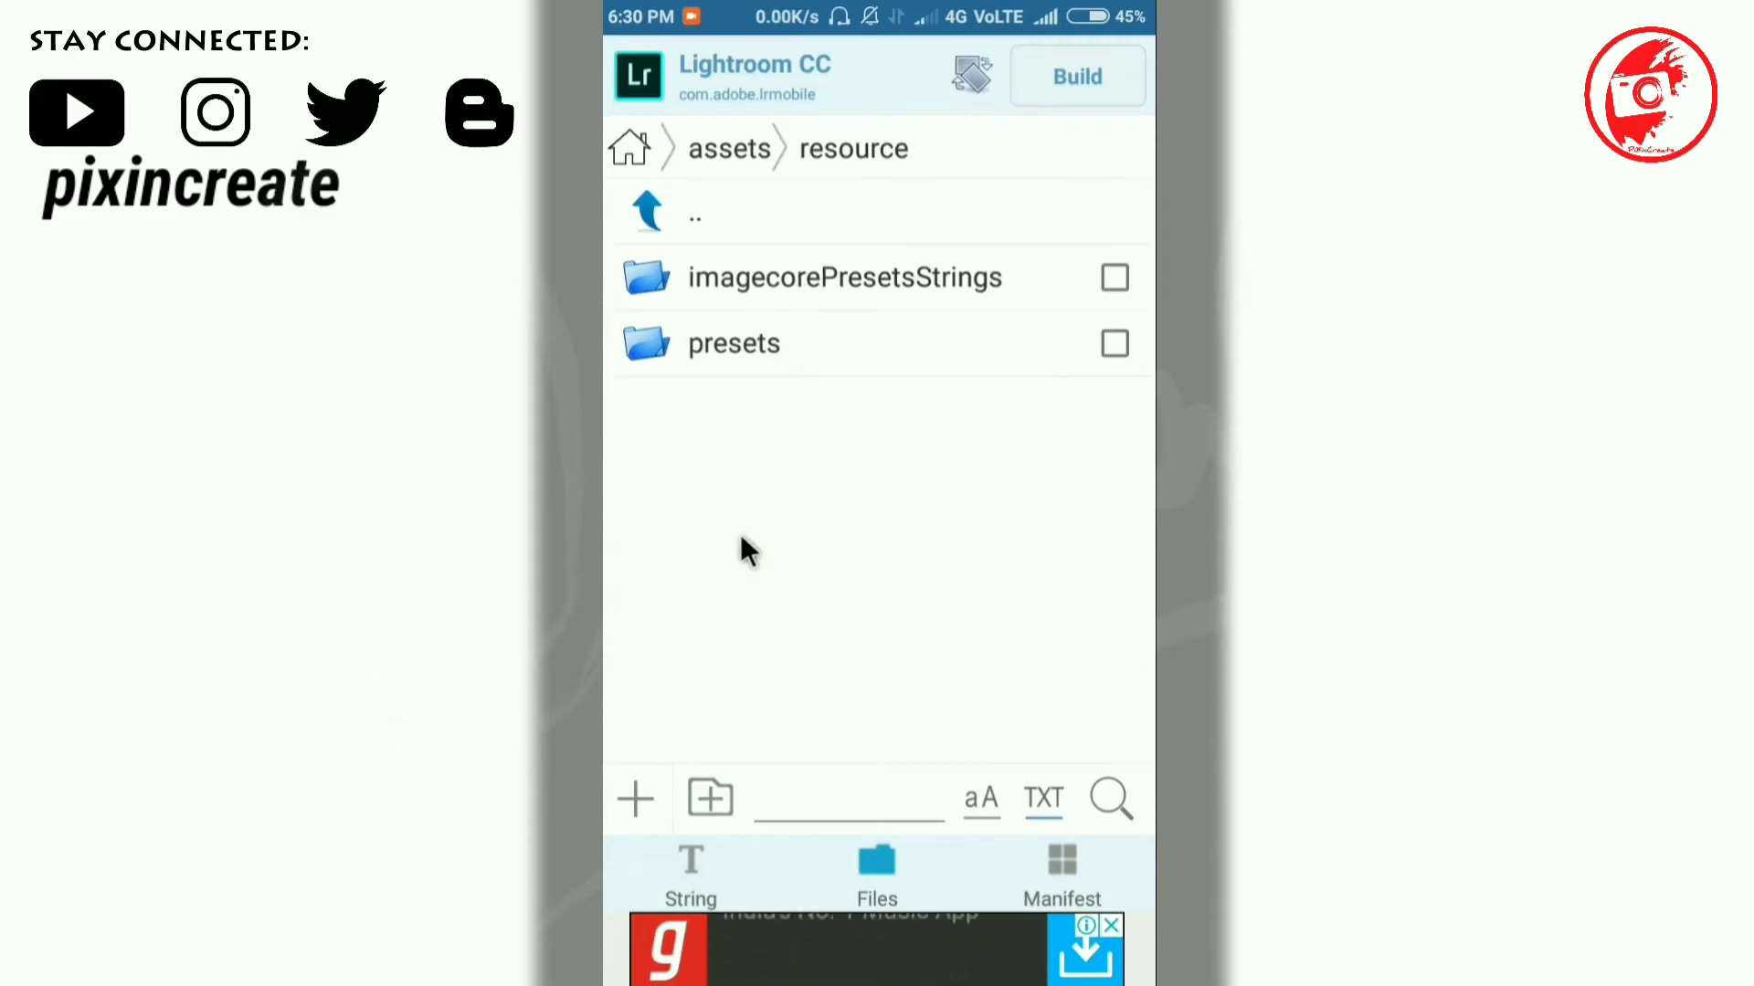
{"action": "left_click", "coordinate": [749, 280]}
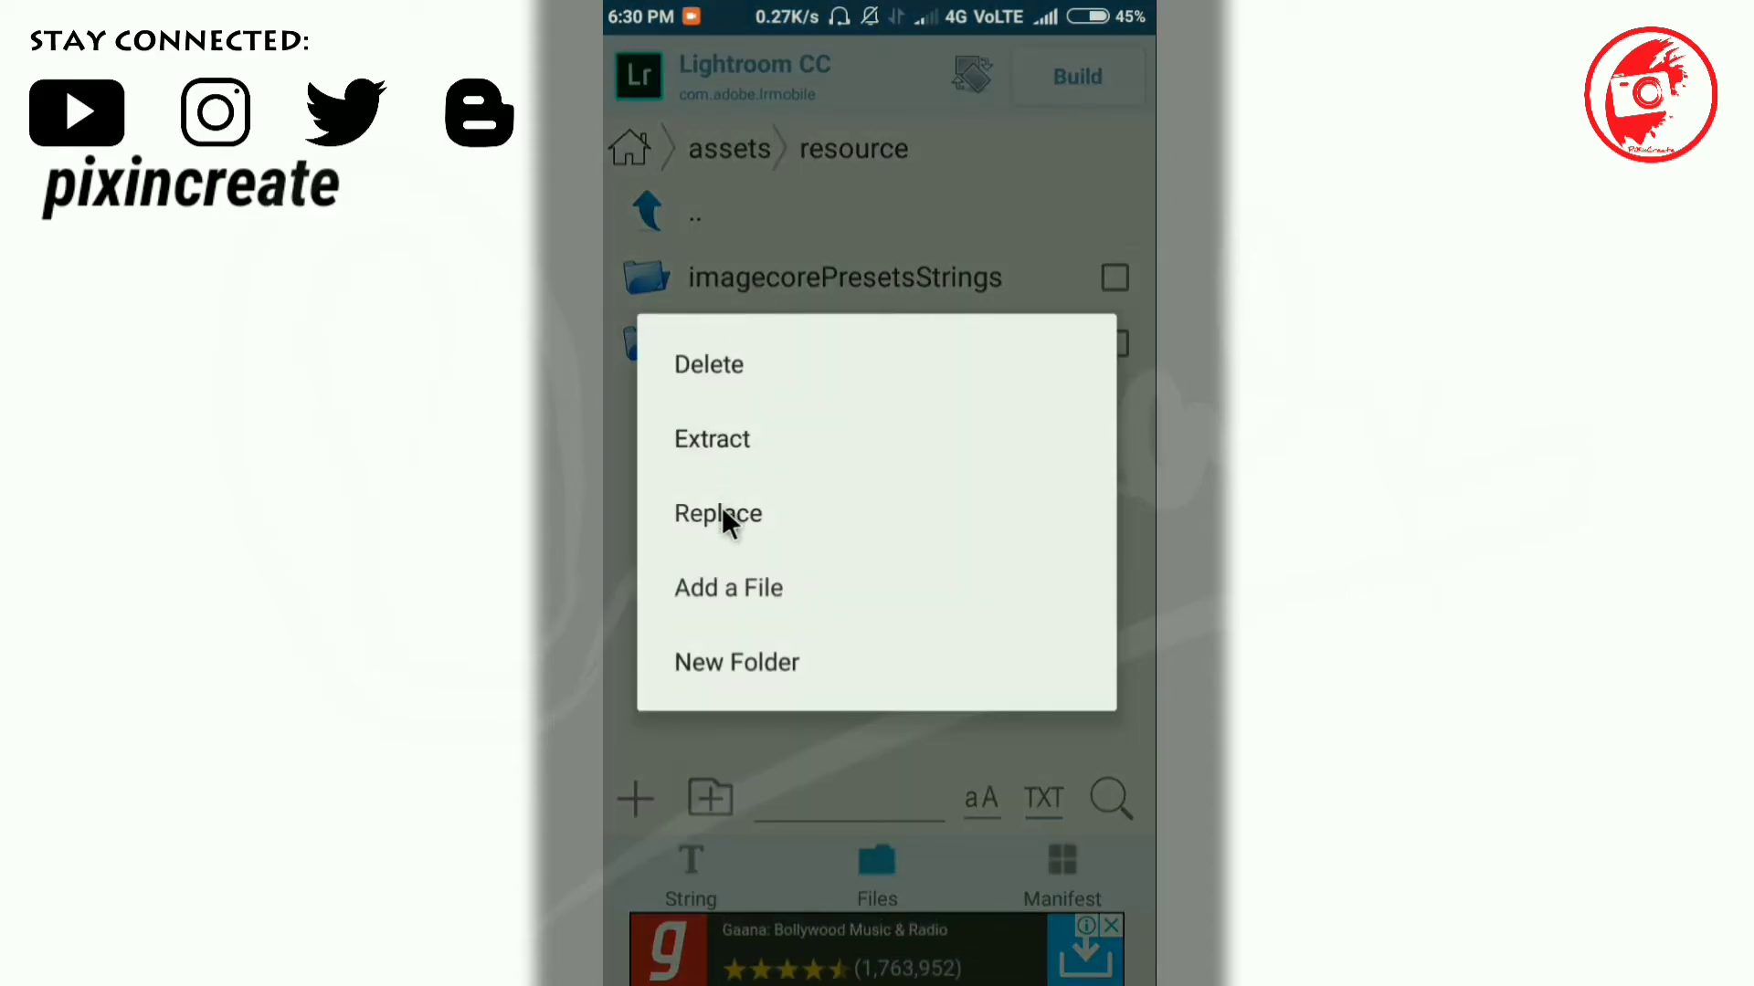
{"action": "left_click", "coordinate": [722, 513]}
Pick Files to Replace/resource/imagecorePresetsStrings as the replacement and confirm it
{"action": "left_click", "coordinate": [718, 214]}
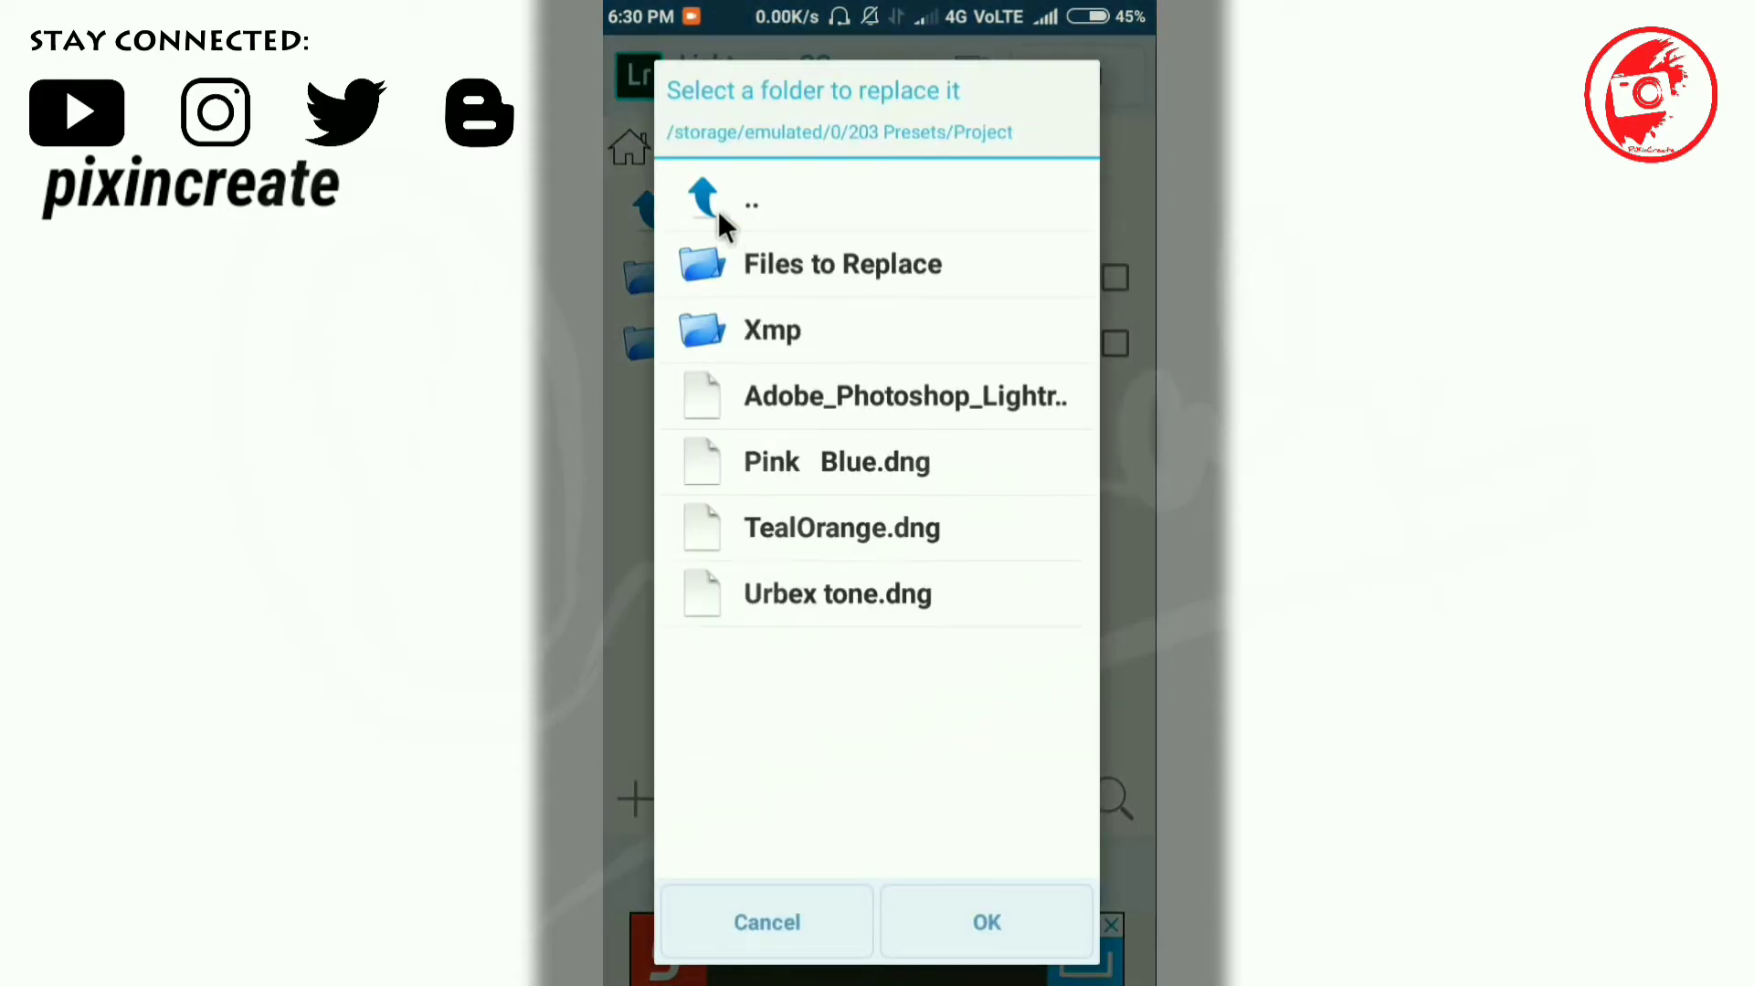
{"action": "left_click", "coordinate": [803, 265]}
{"action": "left_click", "coordinate": [767, 310]}
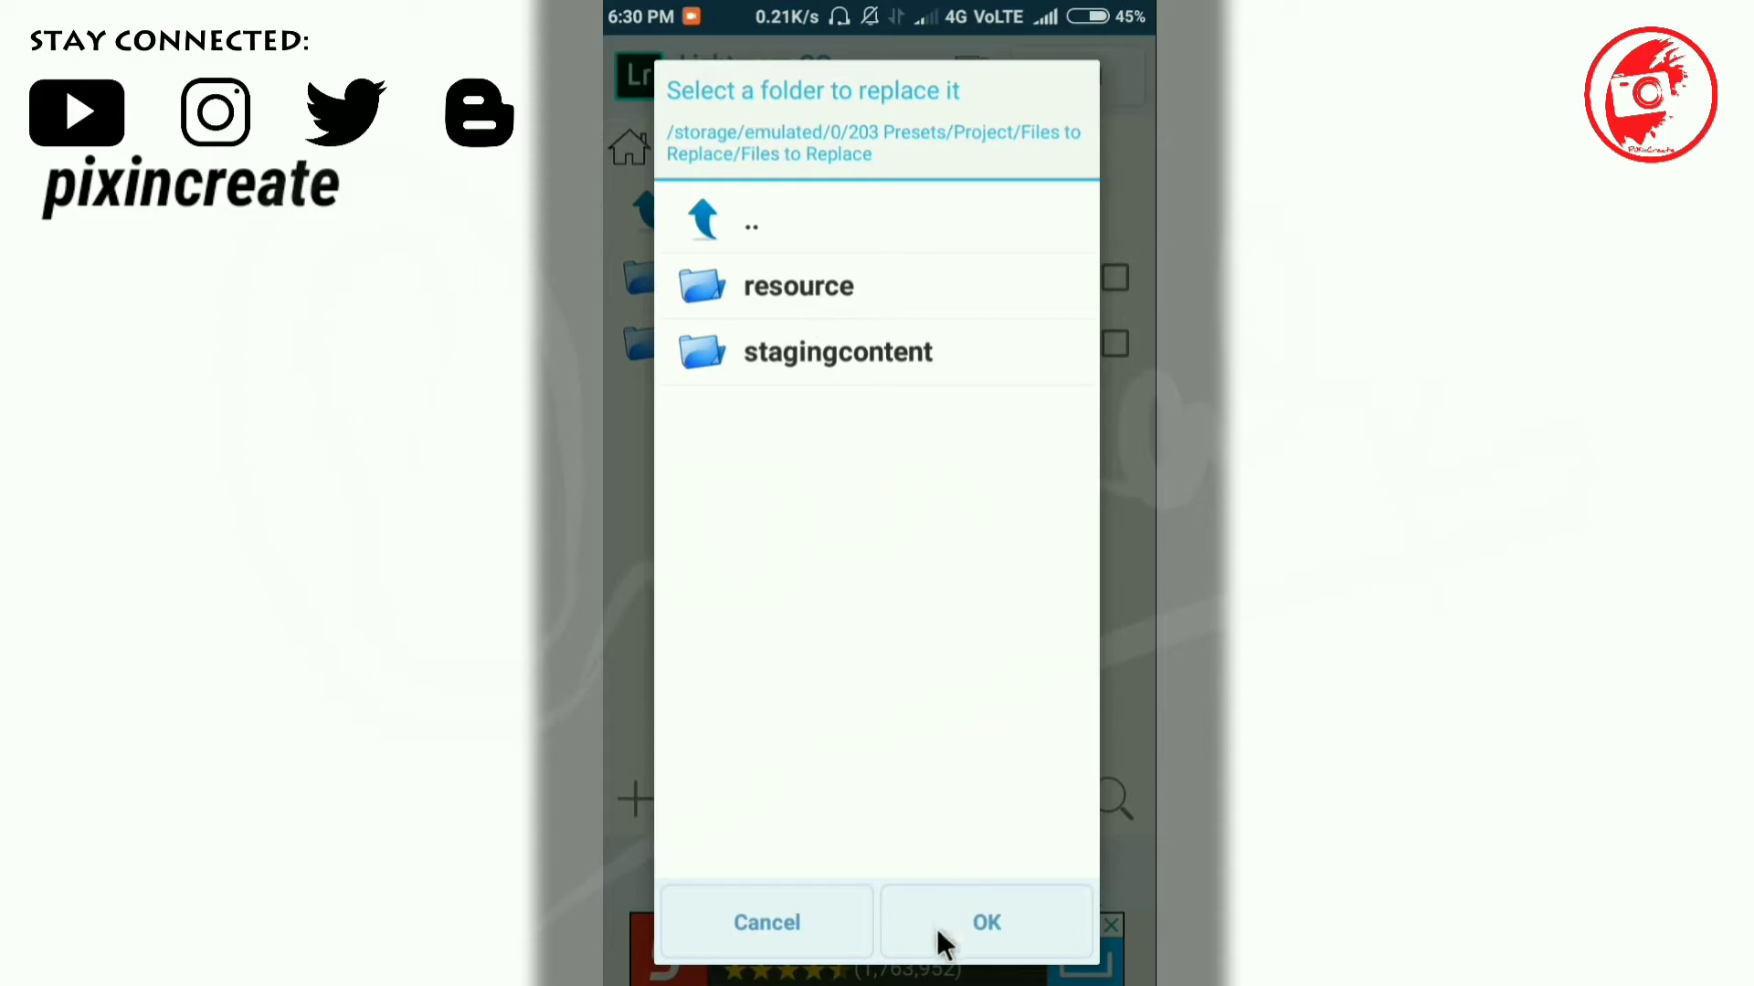
{"action": "left_click", "coordinate": [854, 300]}
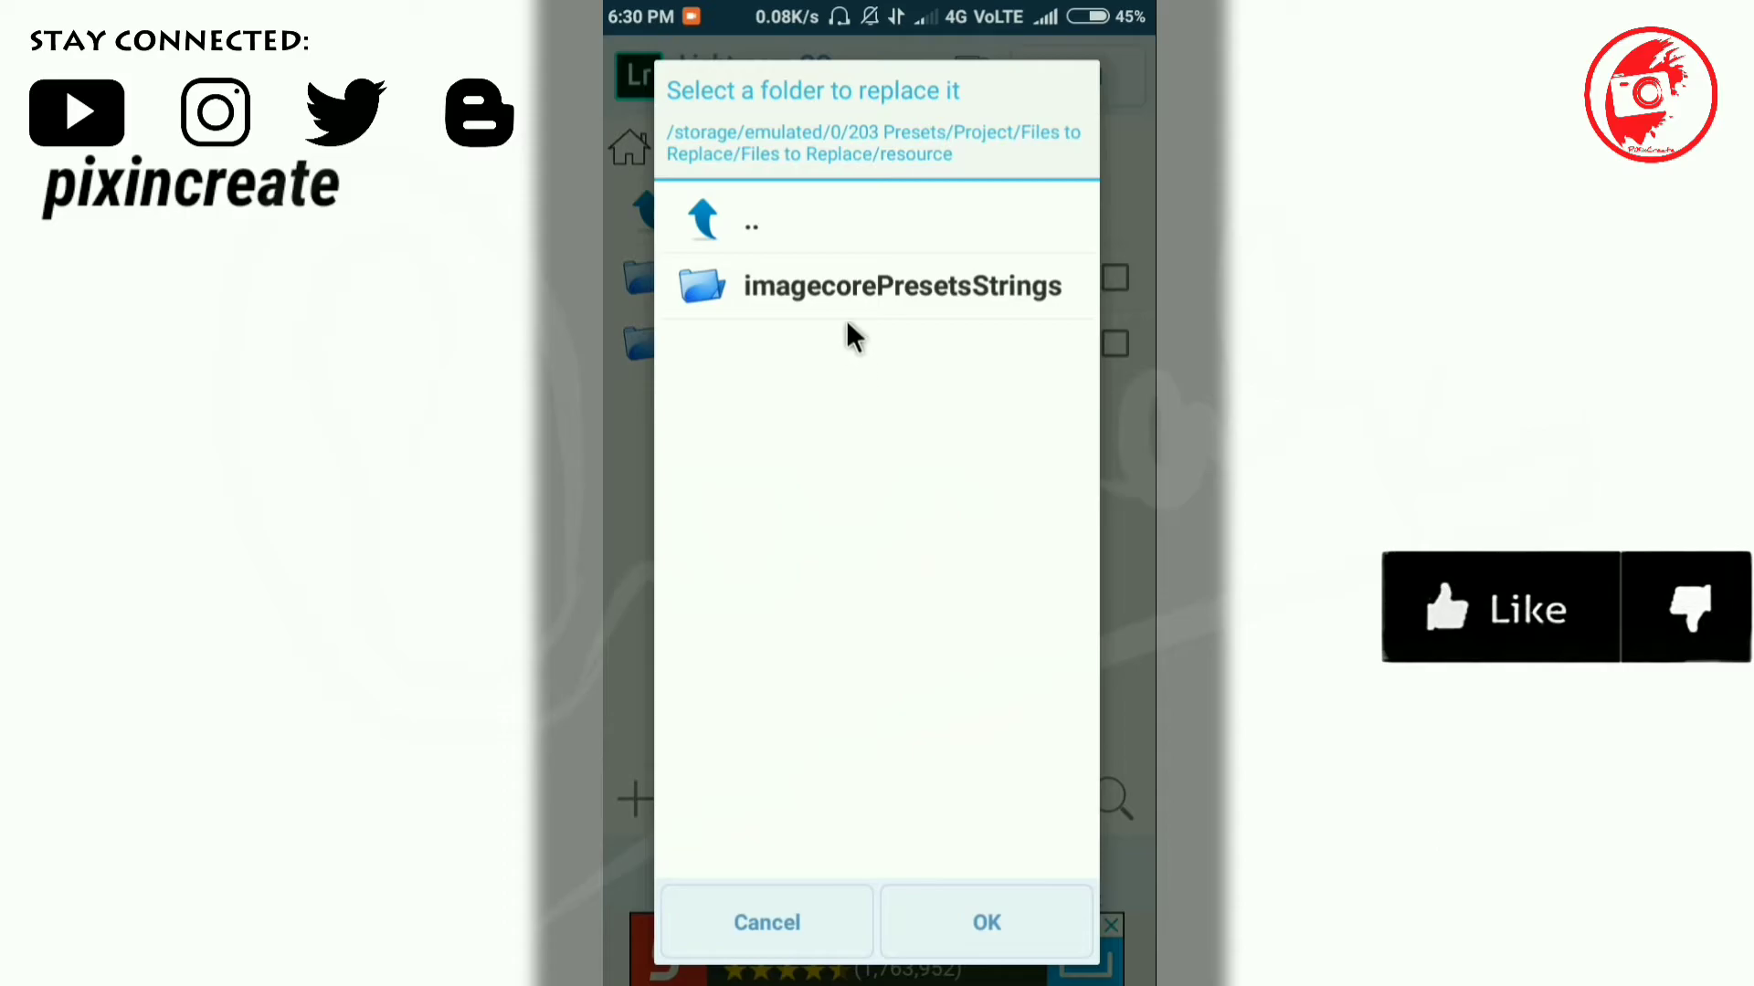
{"action": "left_click", "coordinate": [838, 288]}
{"action": "left_click", "coordinate": [946, 935]}
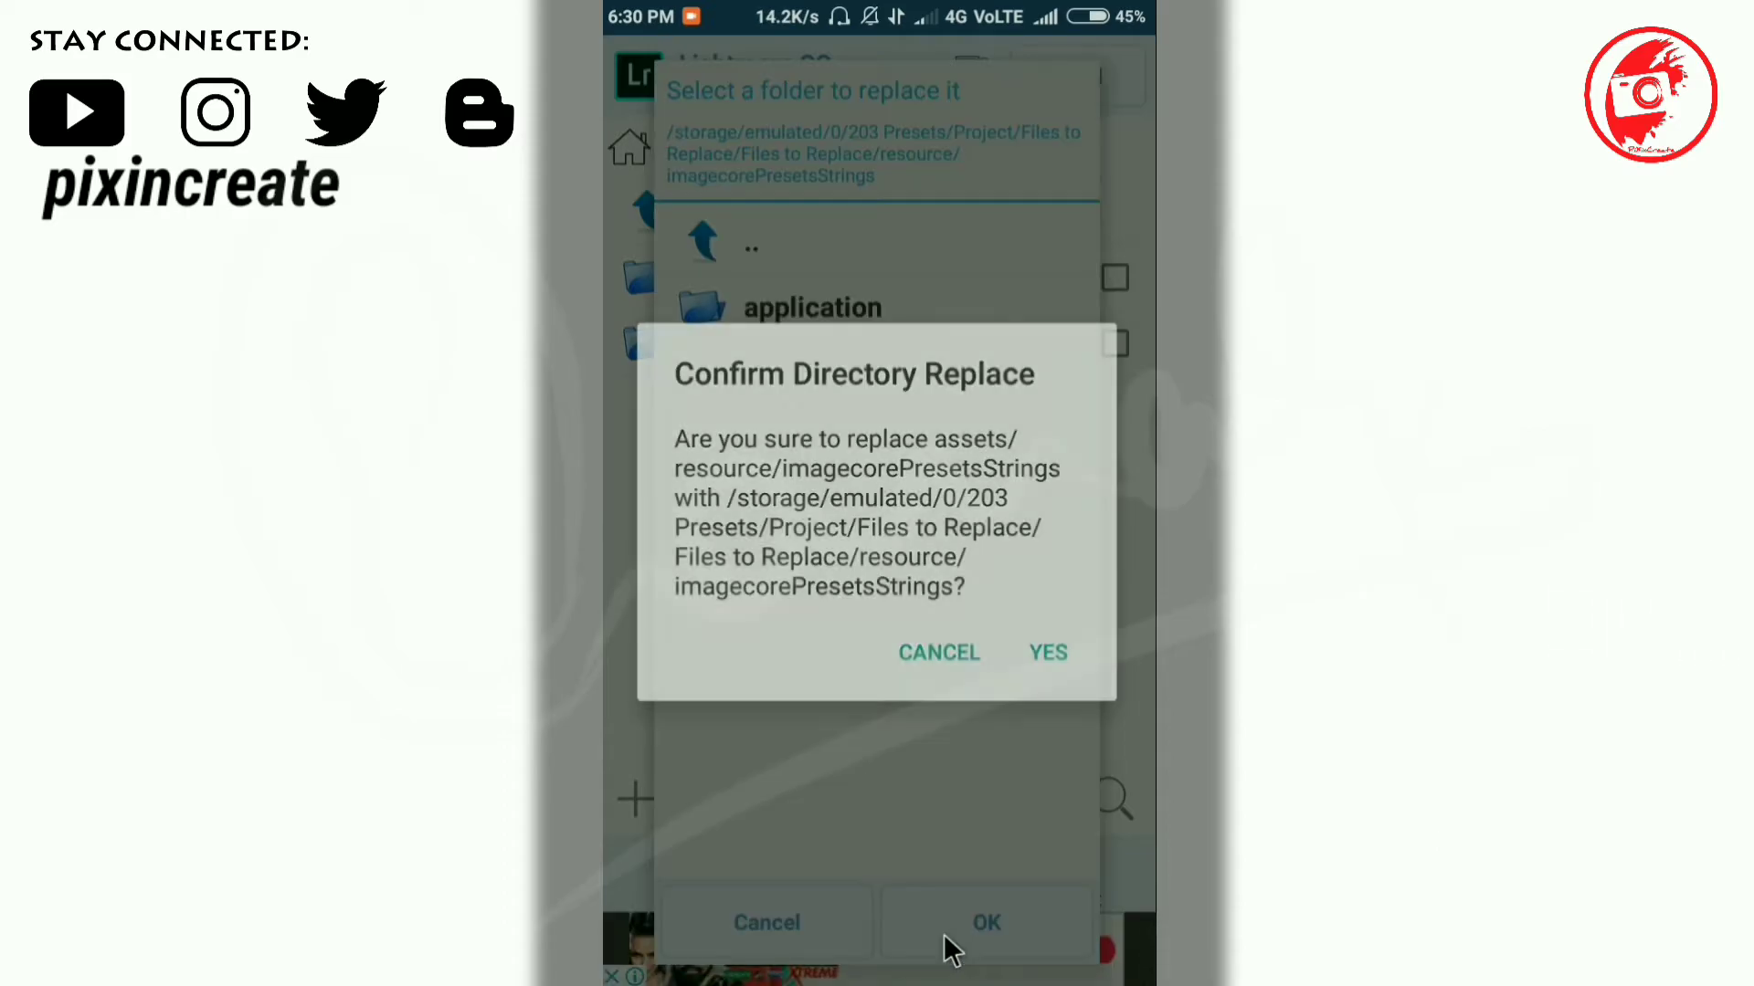
{"action": "left_click", "coordinate": [1054, 650]}
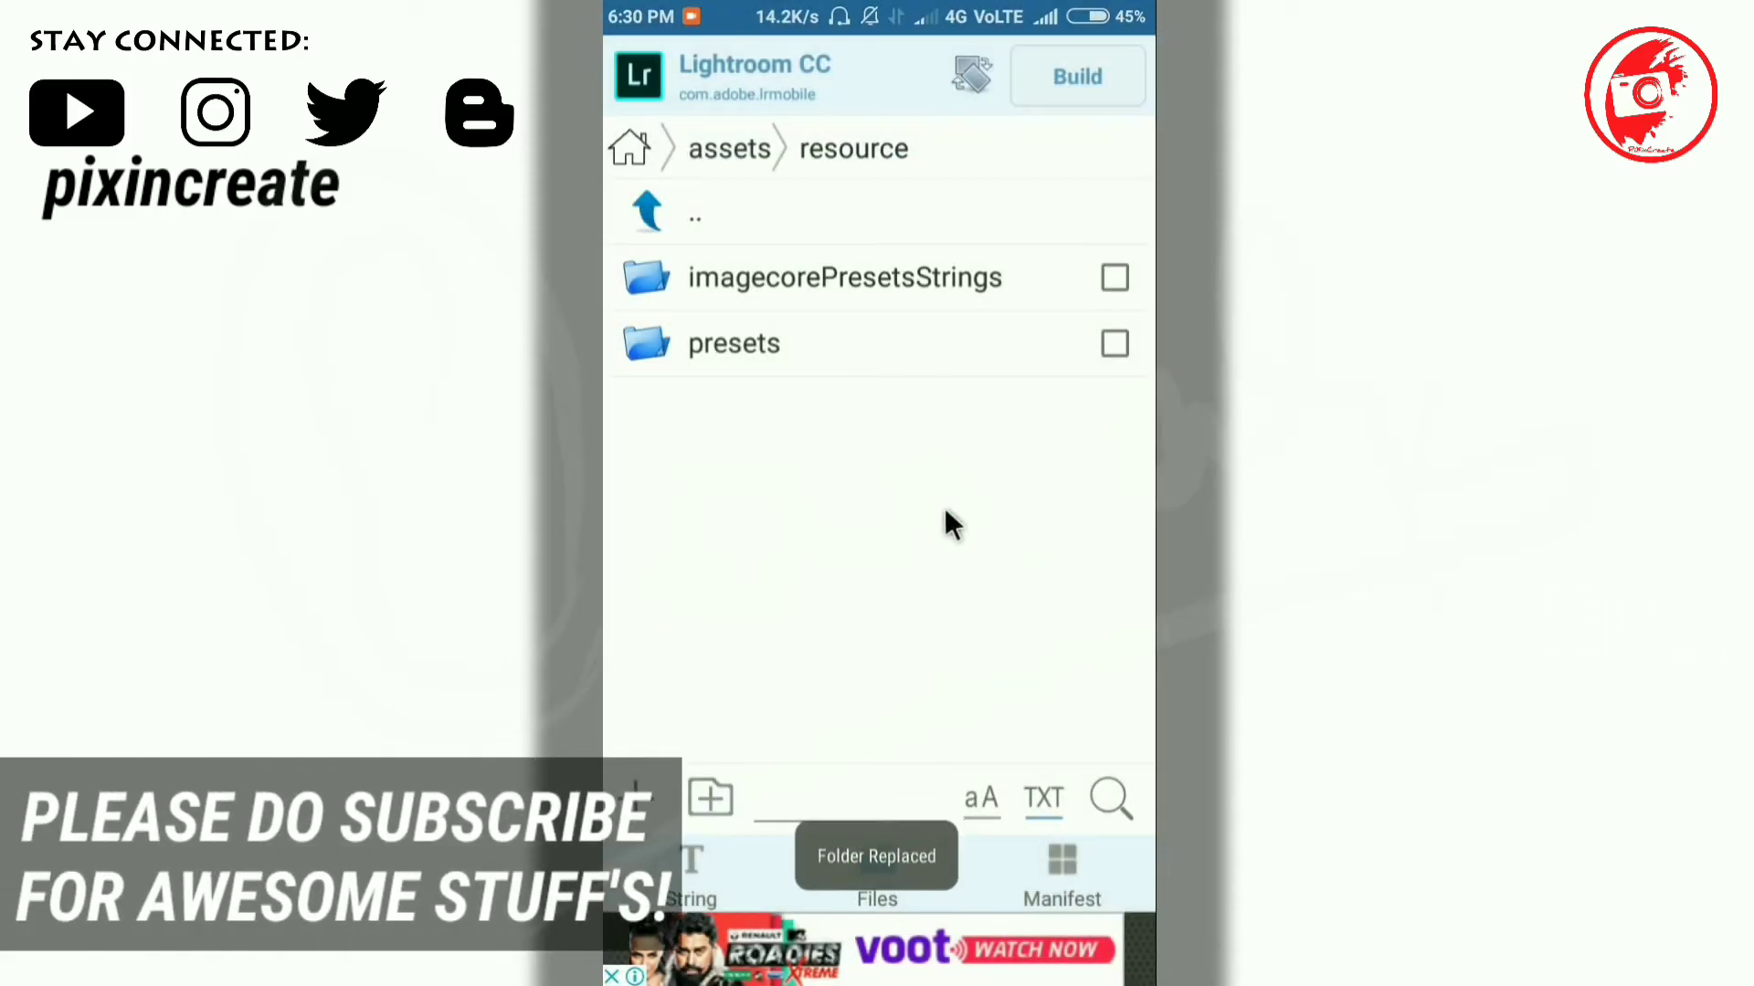
{"action": "left_click", "coordinate": [727, 222]}
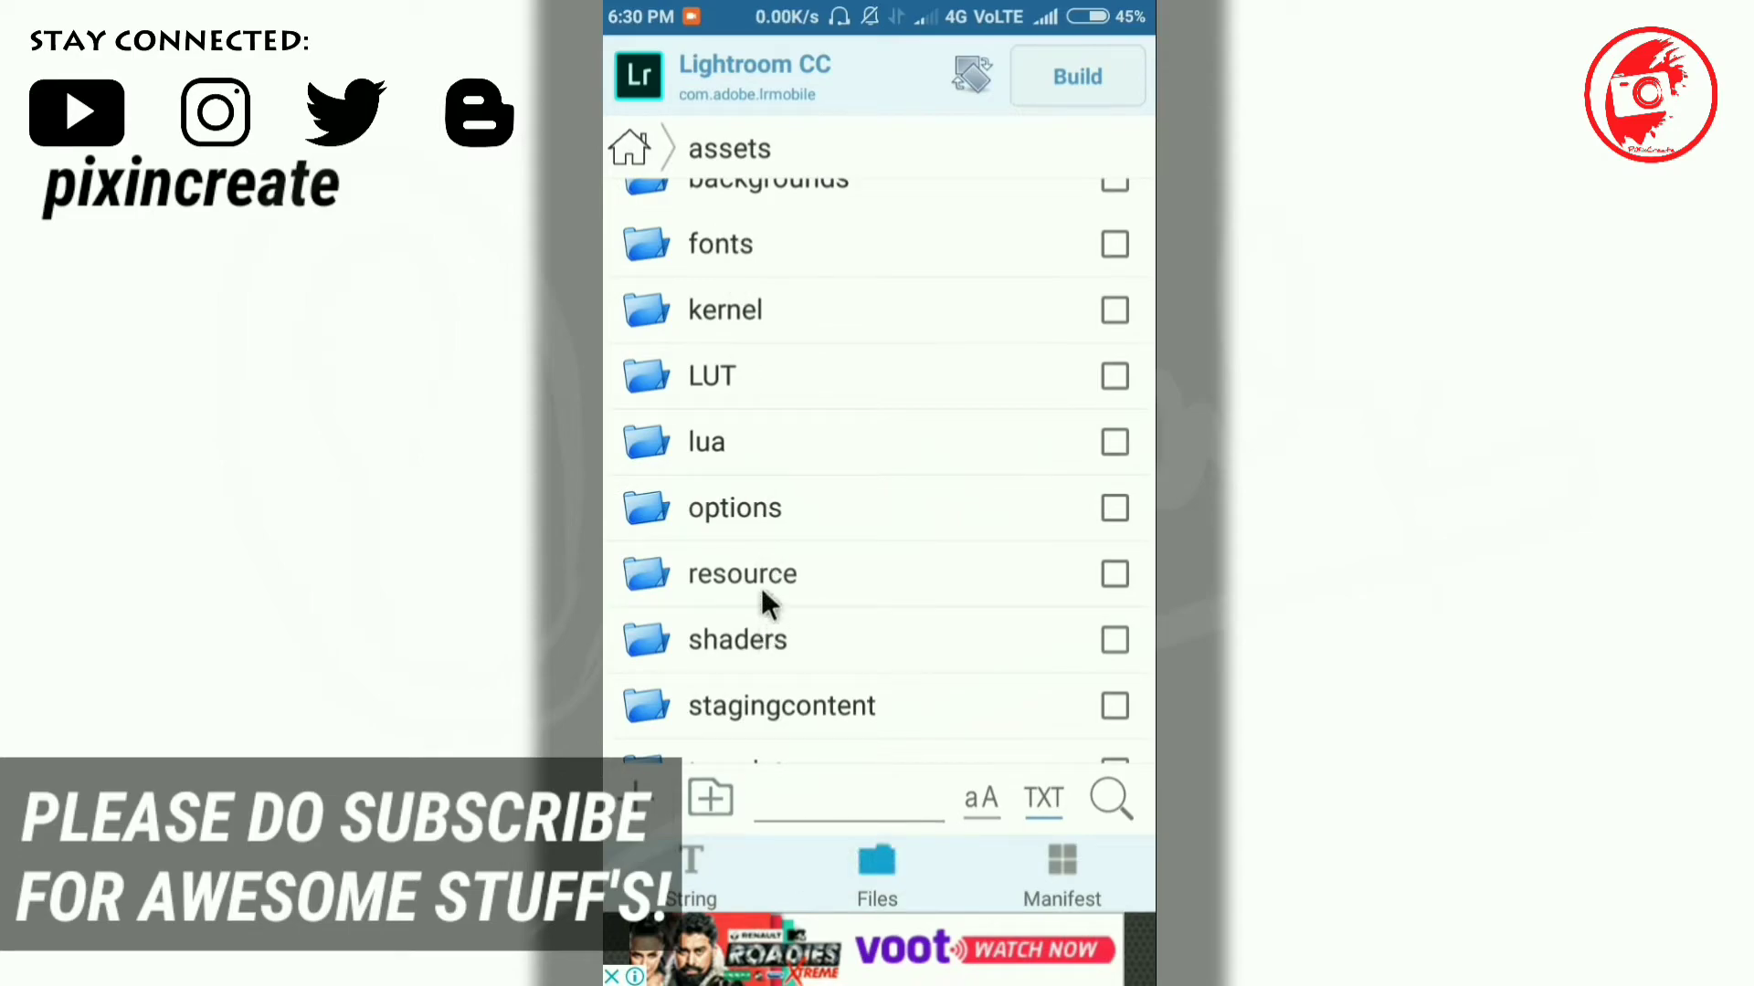
Replace assets/stagingcontent/CameraProfiles with the prepared Files to Replace/stagingcontent/CameraProfiles folder
{"action": "left_click", "coordinate": [793, 712]}
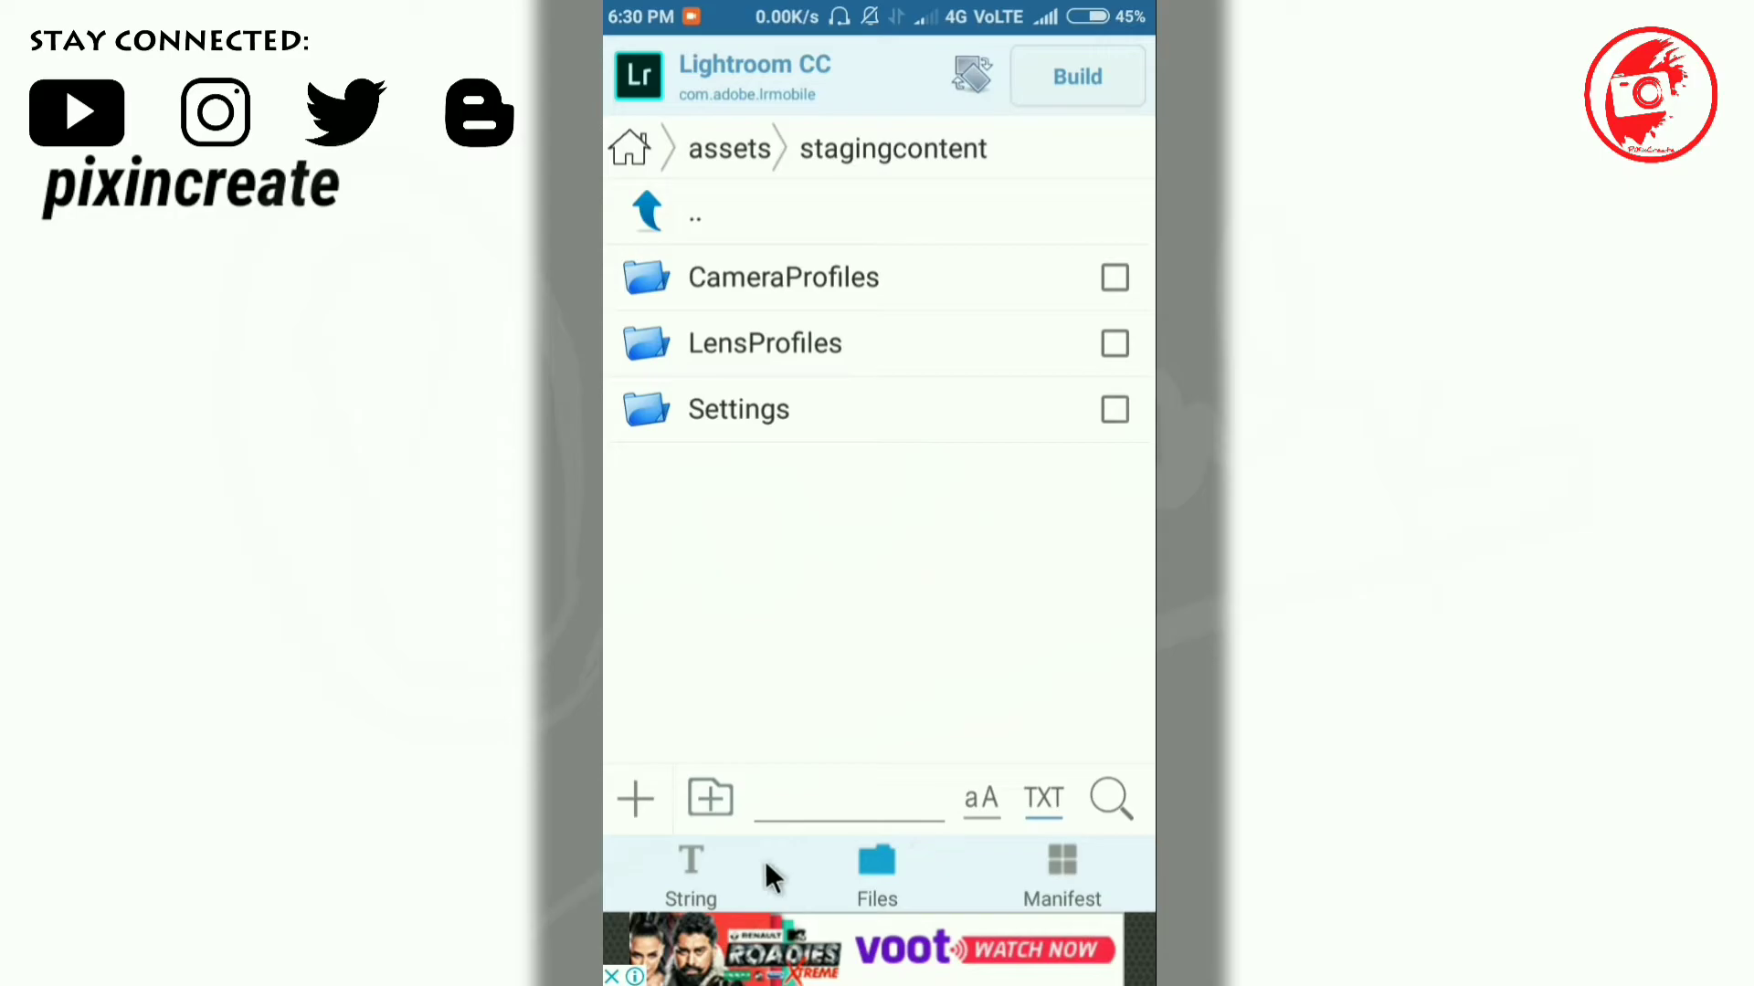
{"action": "left_click", "coordinate": [796, 276]}
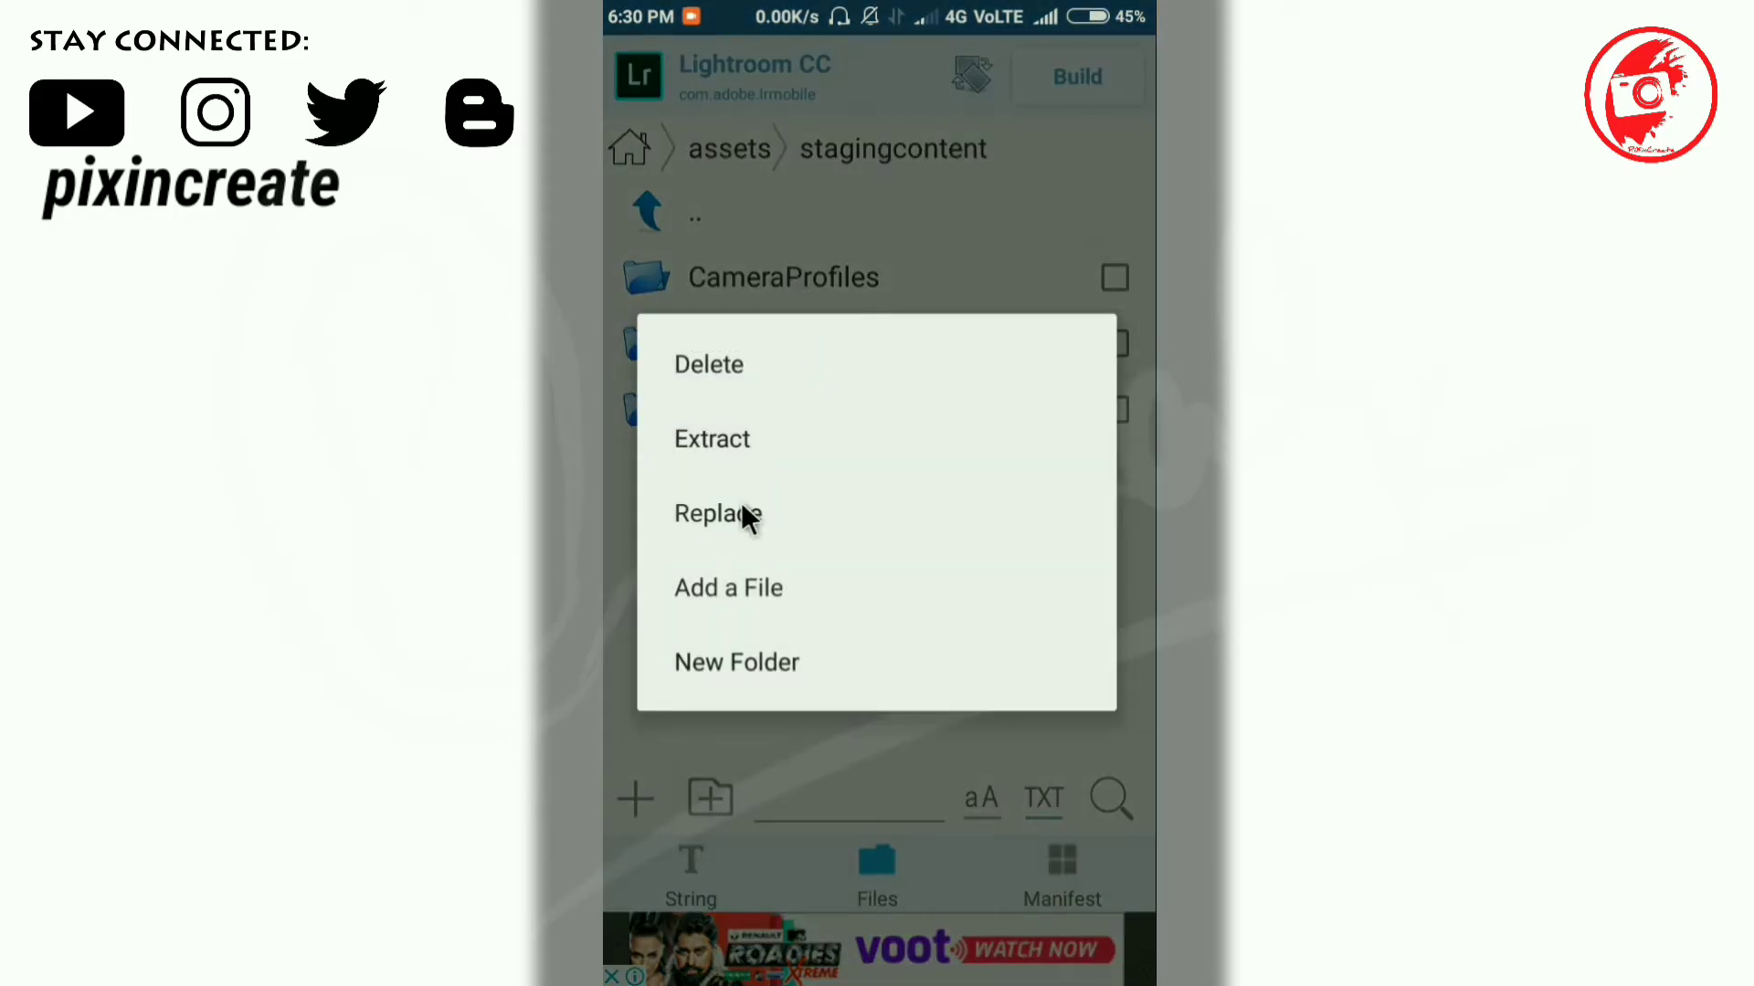
{"action": "left_click", "coordinate": [742, 509]}
{"action": "left_click", "coordinate": [807, 240]}
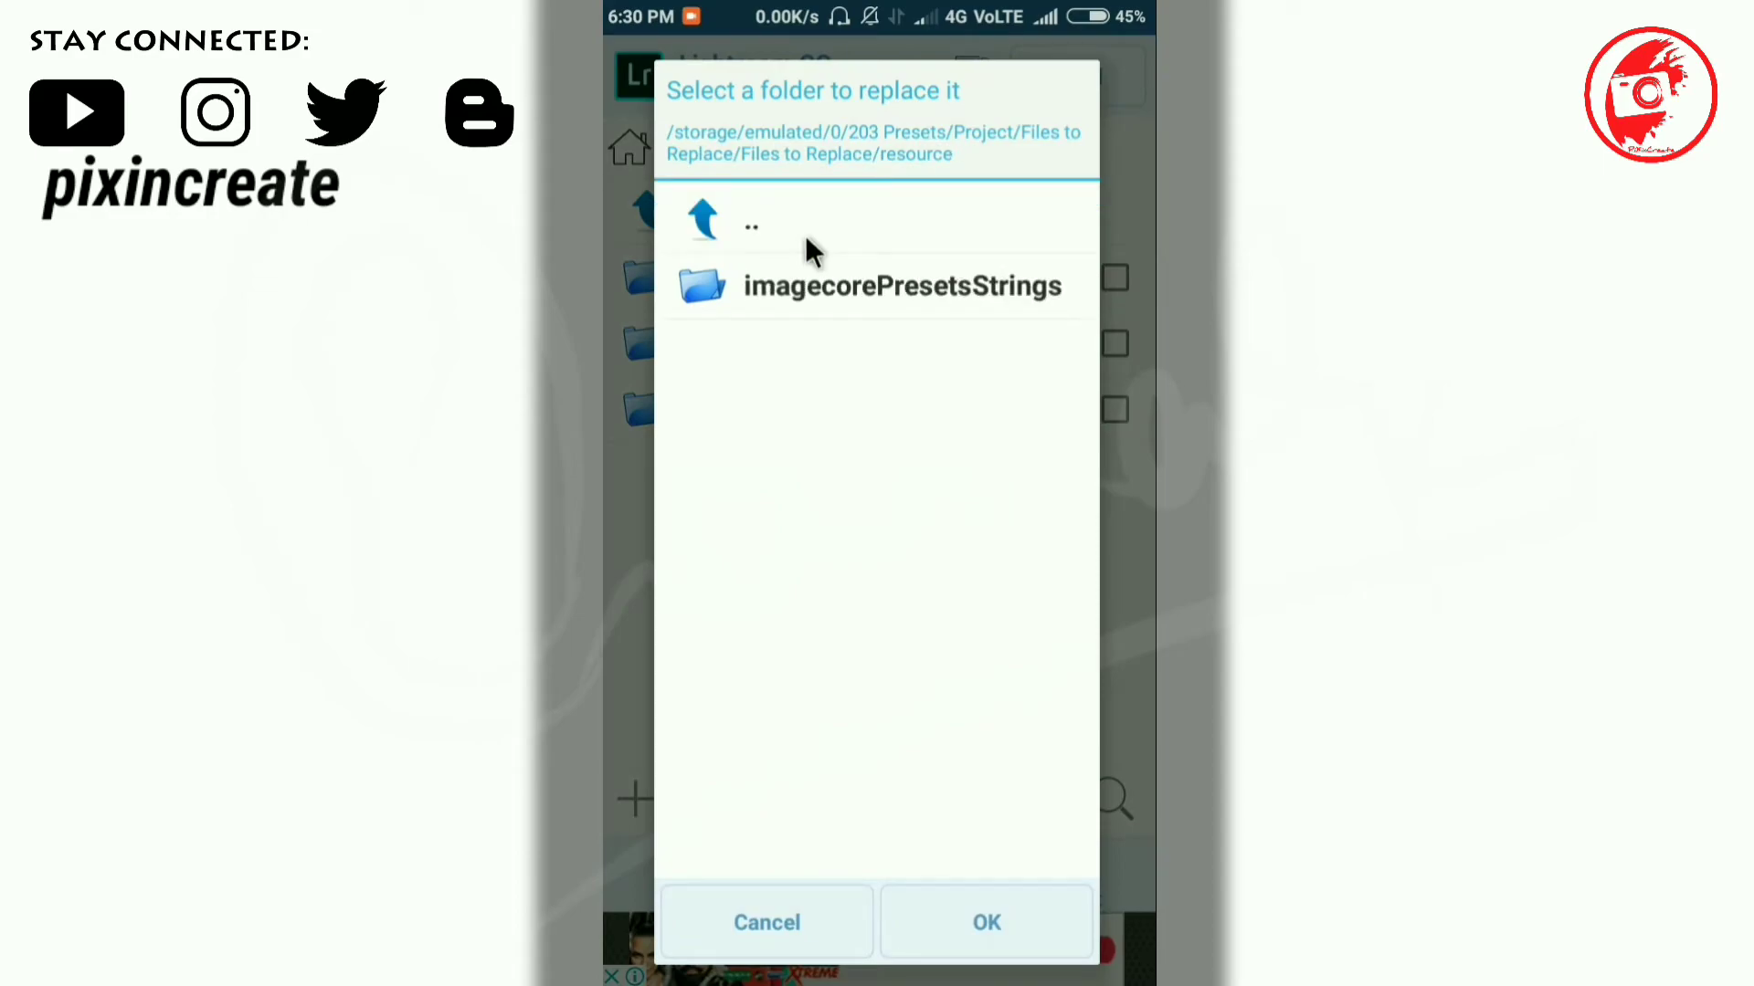
{"action": "left_click", "coordinate": [767, 228]}
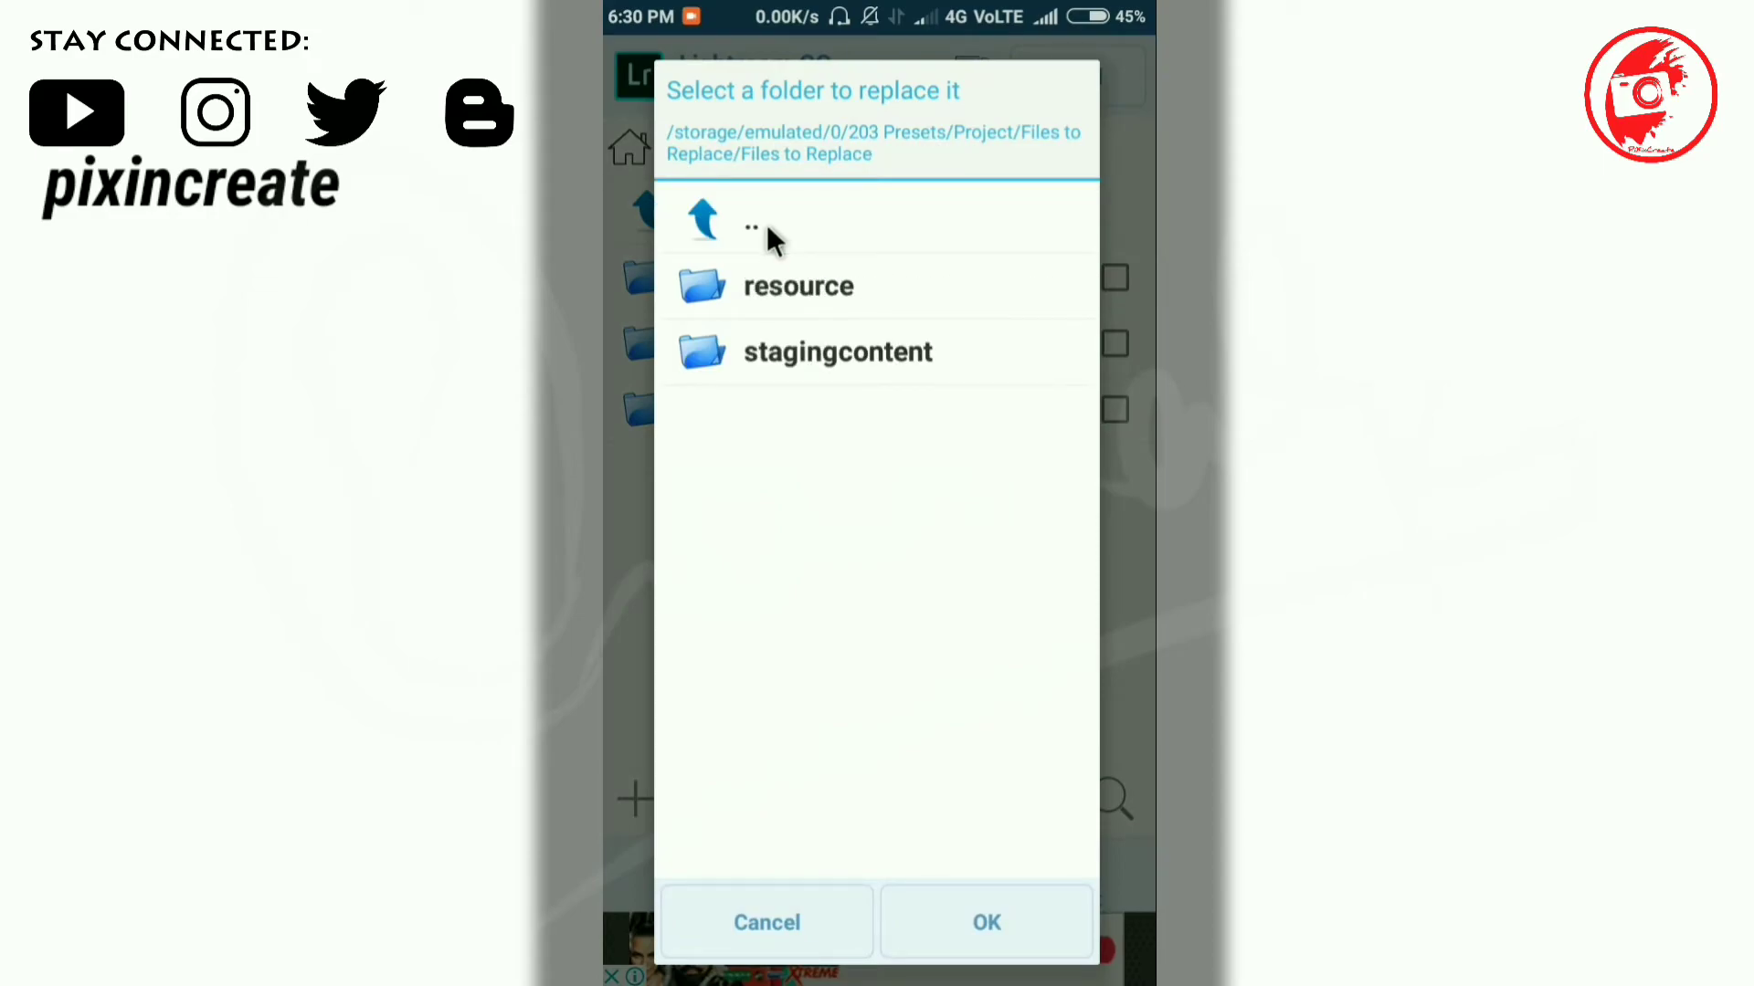
{"action": "left_click", "coordinate": [781, 360]}
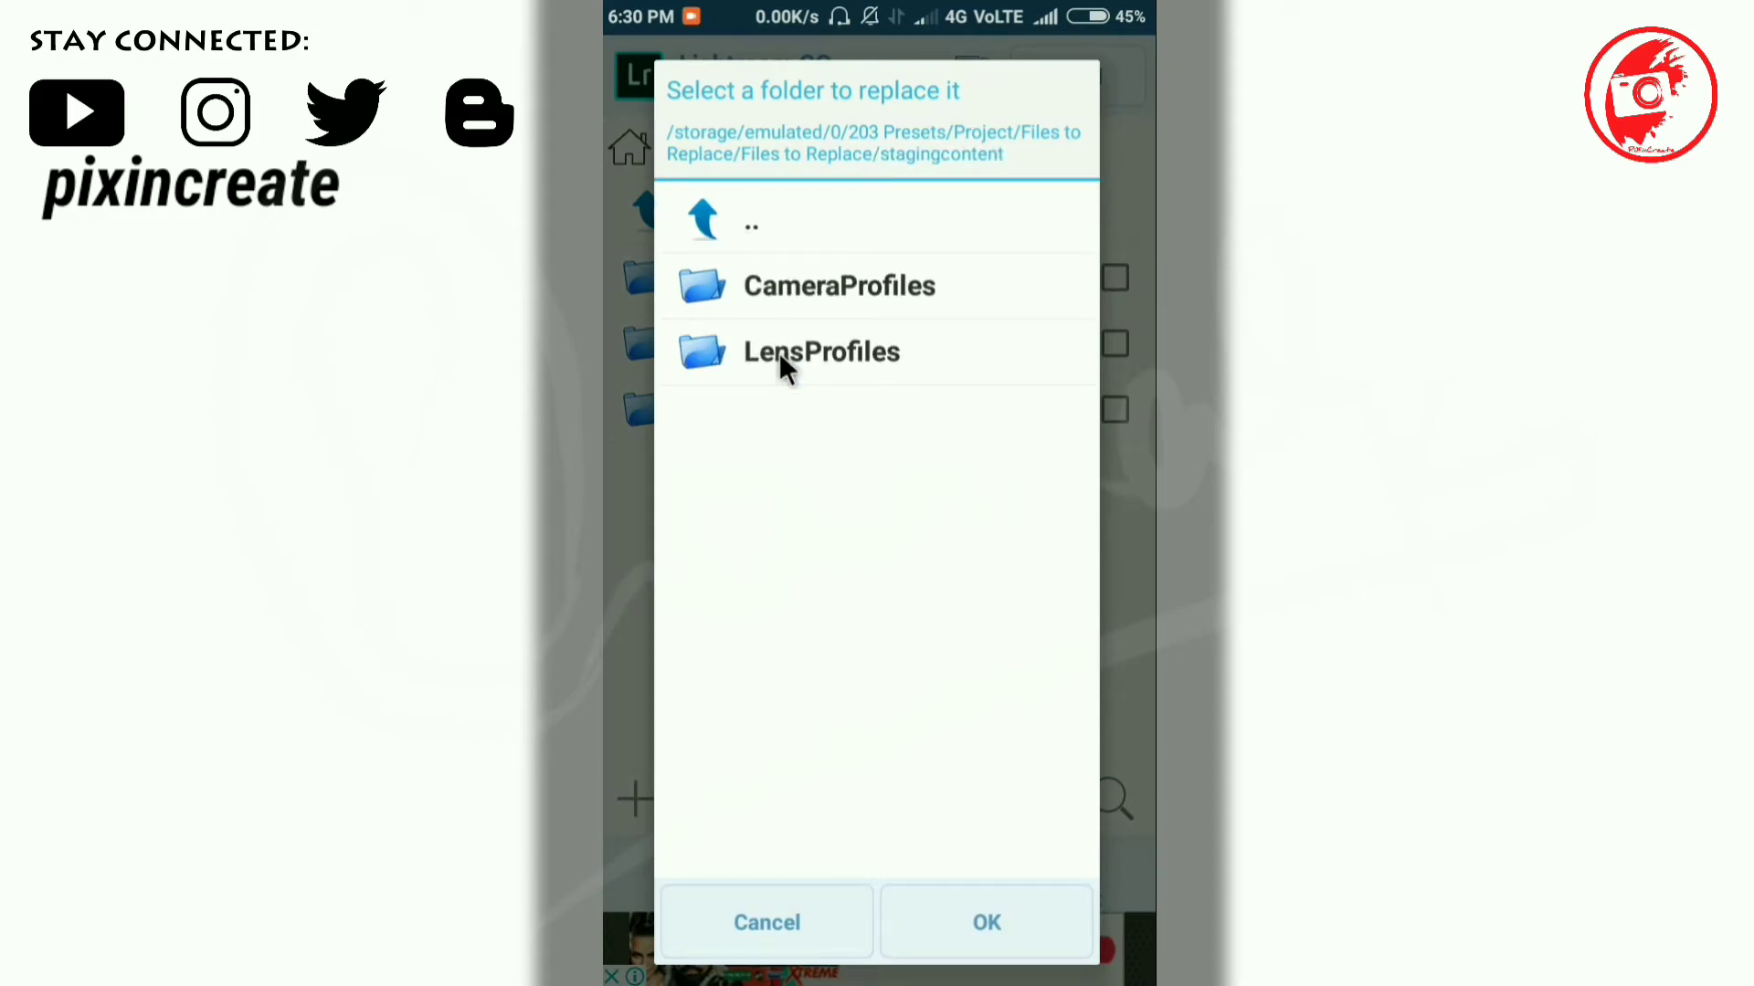
{"action": "left_click", "coordinate": [803, 304]}
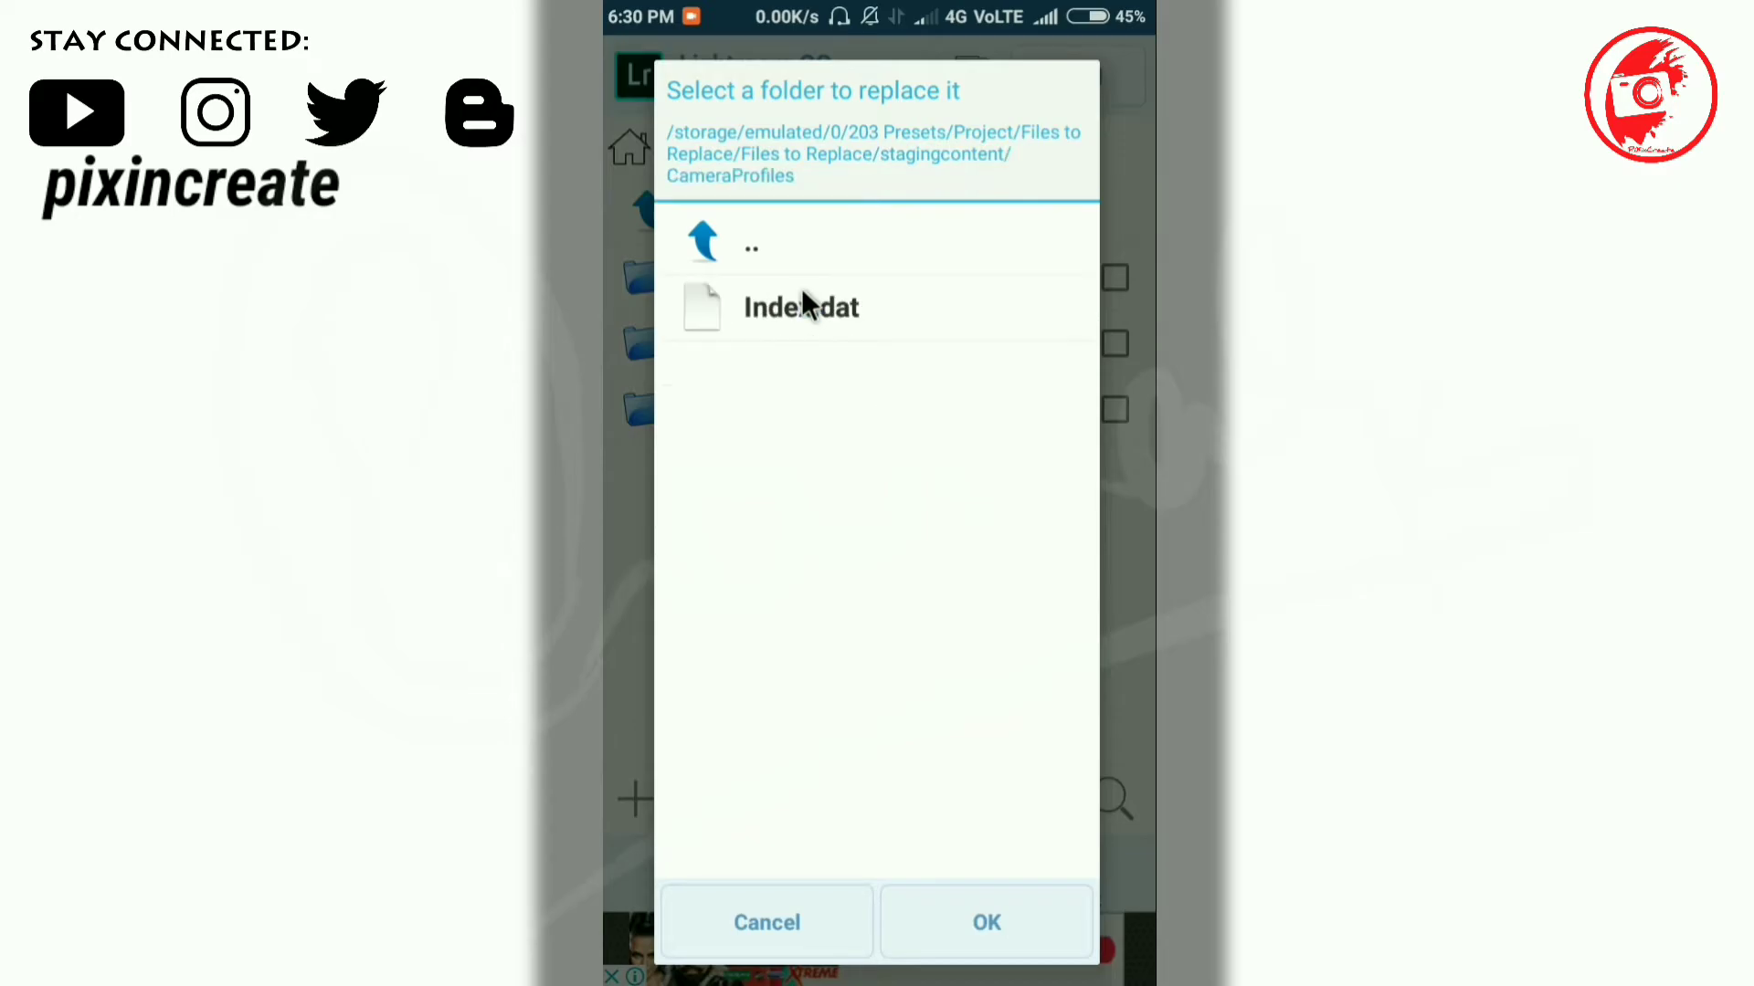
{"action": "left_click", "coordinate": [928, 904]}
{"action": "left_click", "coordinate": [1039, 654]}
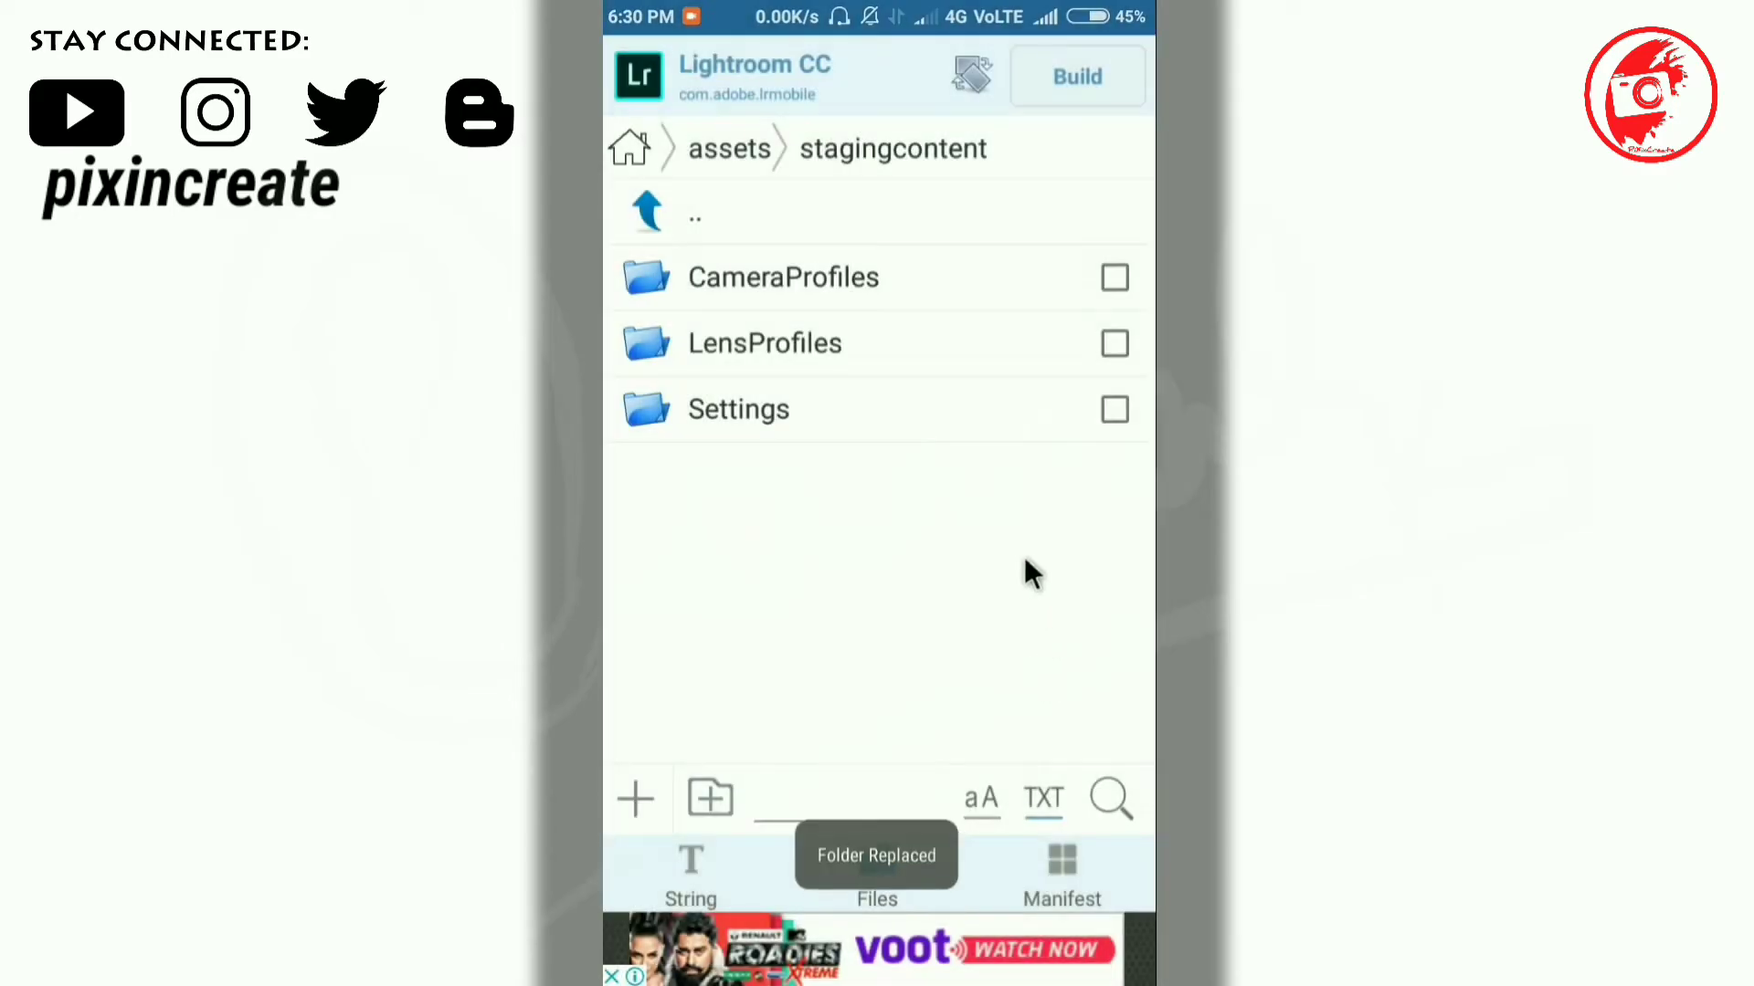
Replace LensProfiles with the prepared Files to Replace/stagingcontent/LensProfiles folder
{"action": "left_click", "coordinate": [798, 344]}
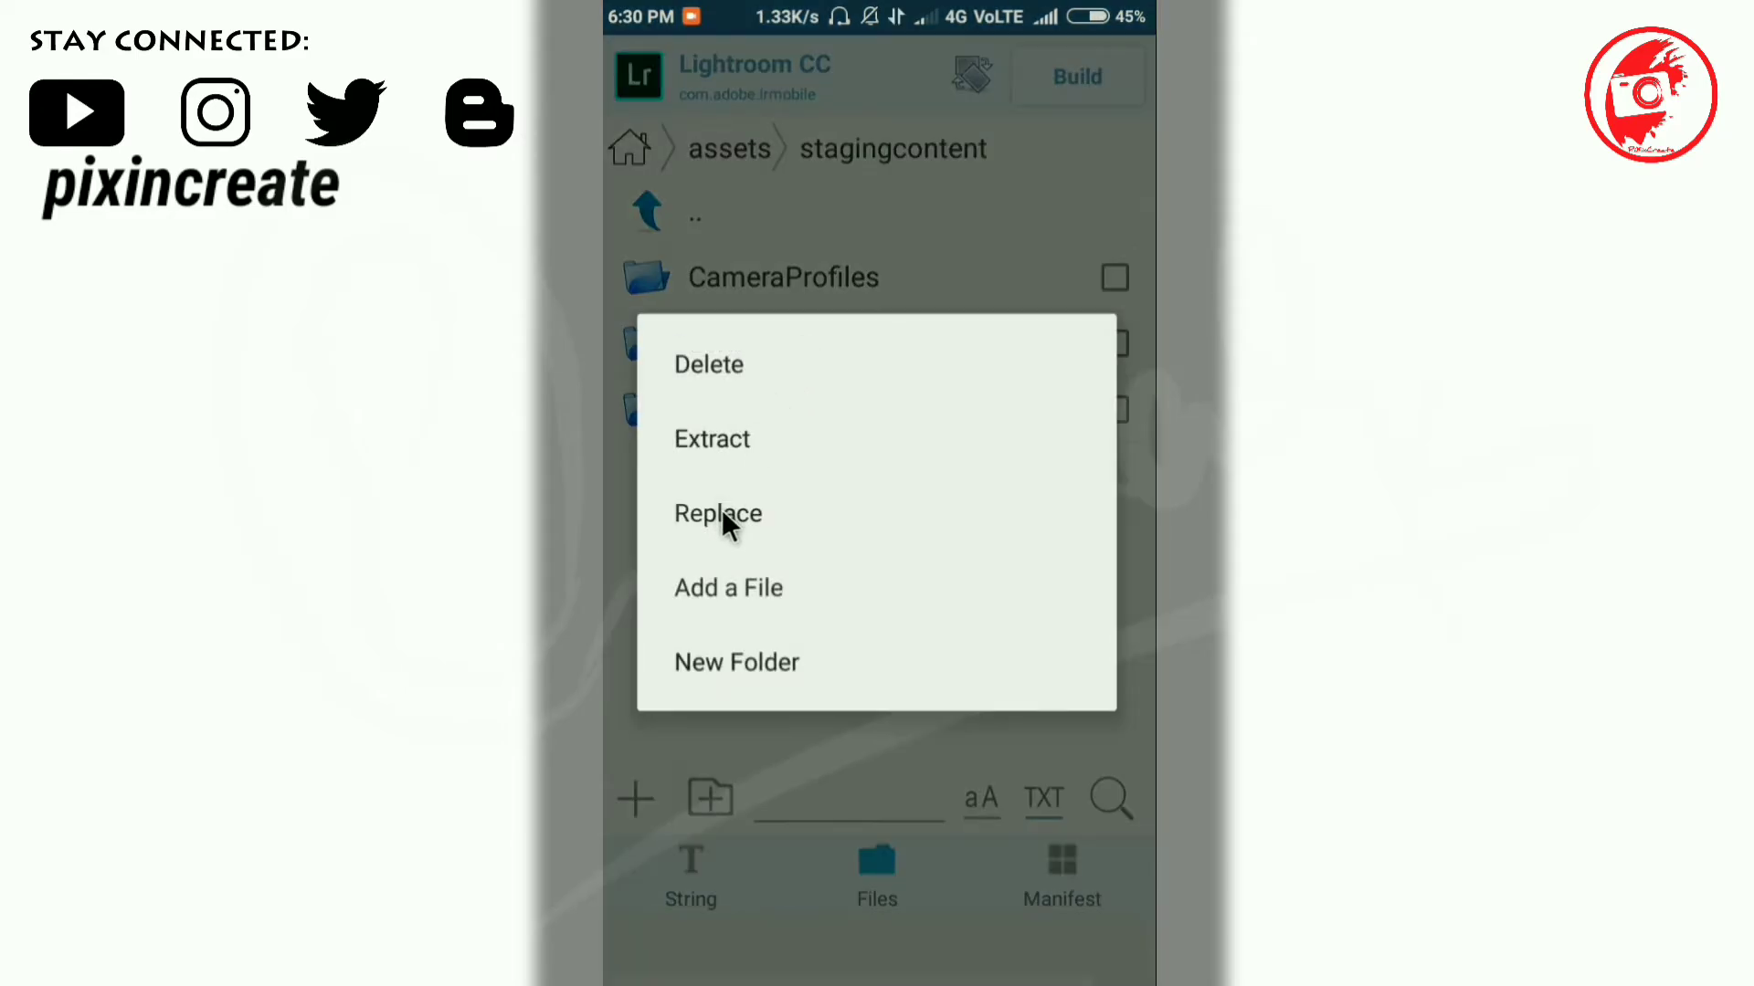
{"action": "left_click", "coordinate": [722, 509]}
{"action": "left_click", "coordinate": [763, 242]}
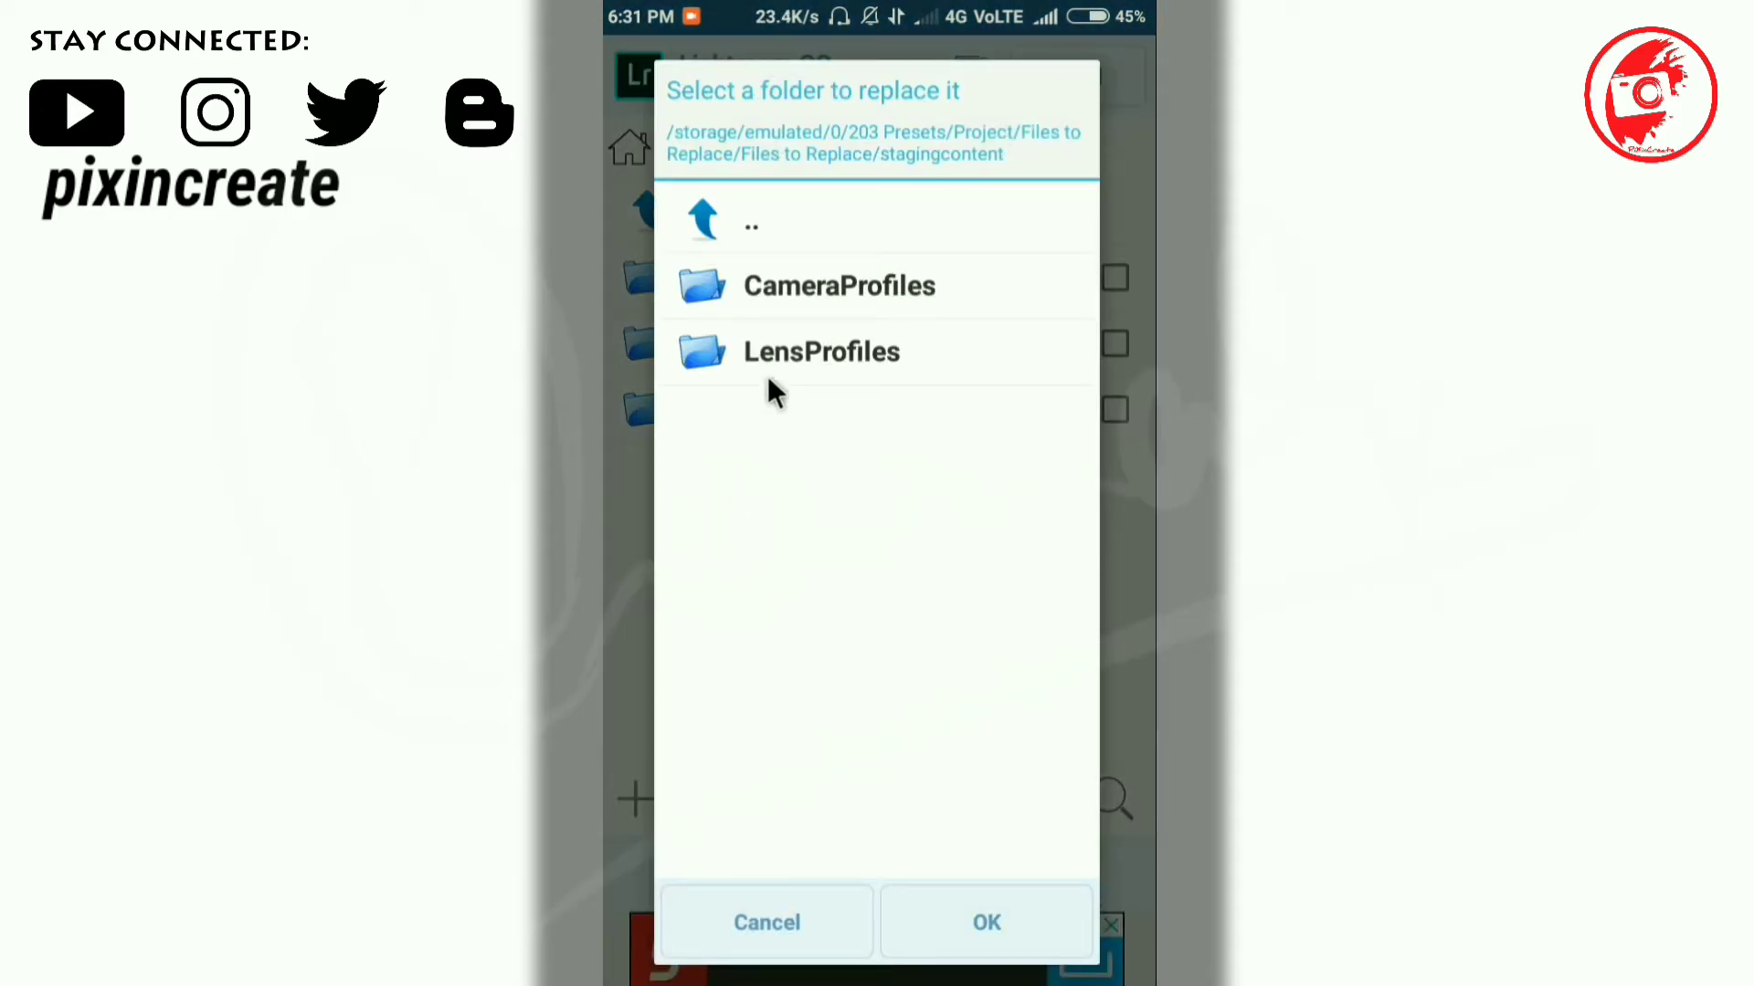
{"action": "left_click", "coordinate": [768, 370]}
{"action": "left_click", "coordinate": [955, 927]}
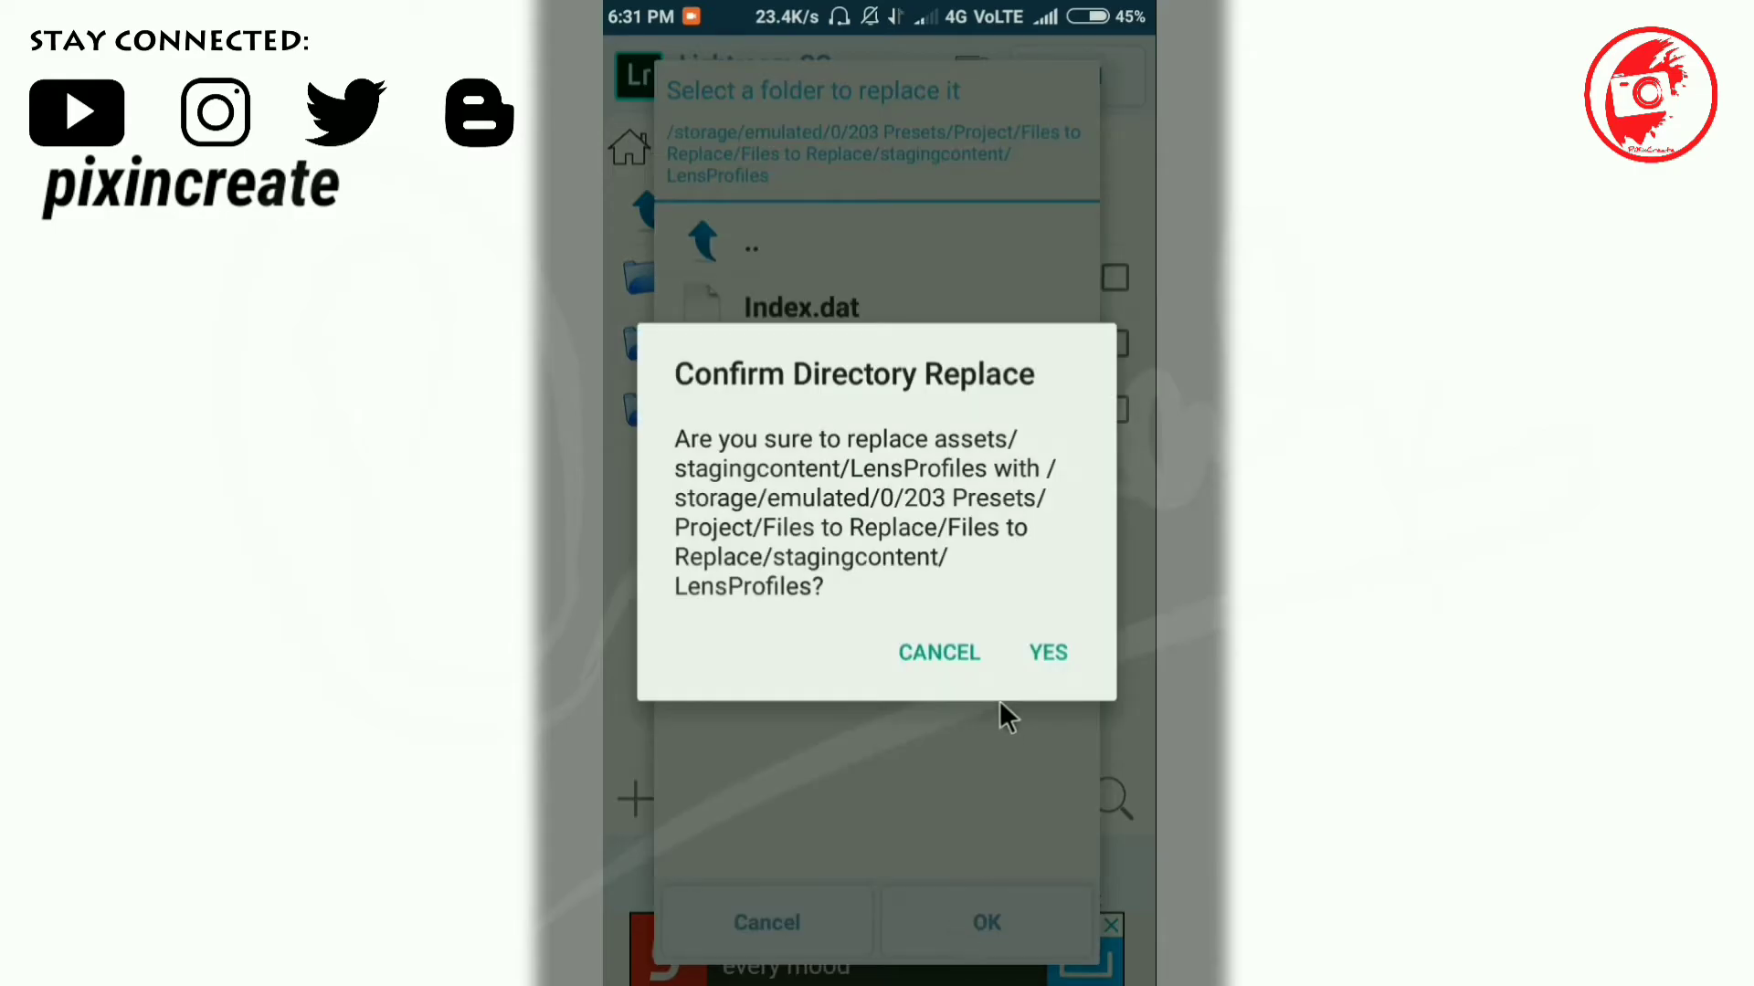
{"action": "left_click", "coordinate": [1043, 650]}
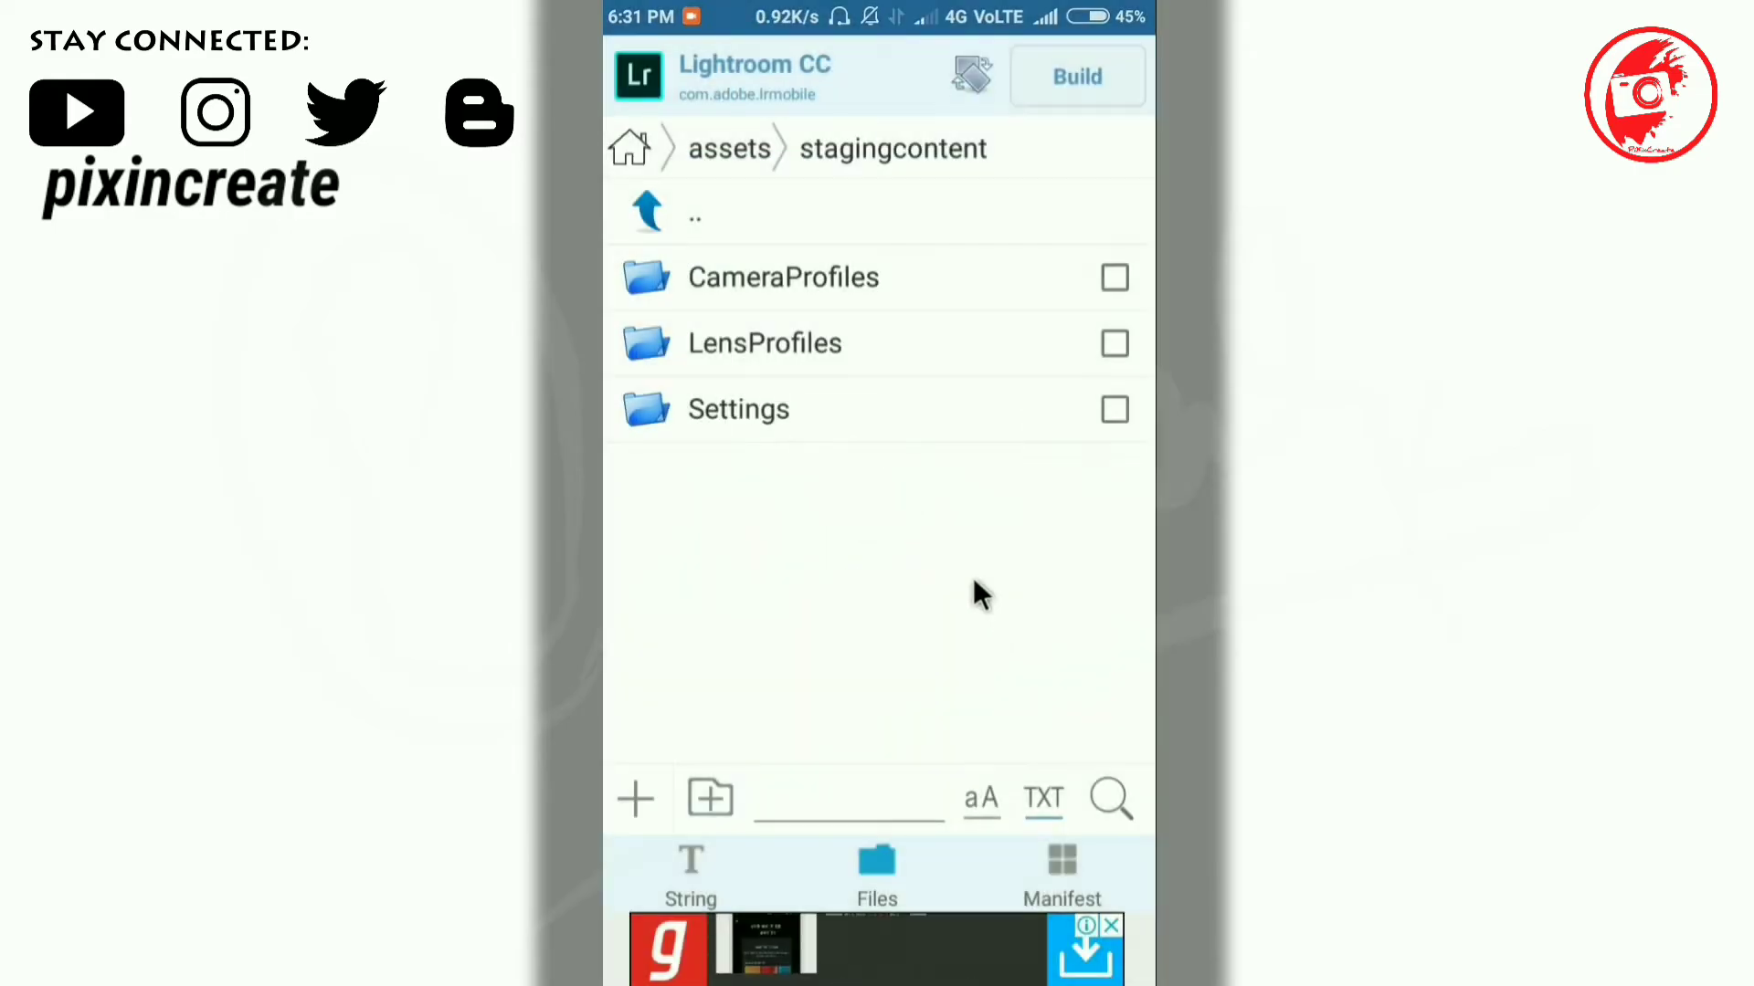
Open stagingcontent/Settings/Adobe/Presets/Color and add Beach Aqua.xmp from the Project's Xmp folder
{"action": "left_click", "coordinate": [740, 413]}
{"action": "left_click", "coordinate": [738, 285]}
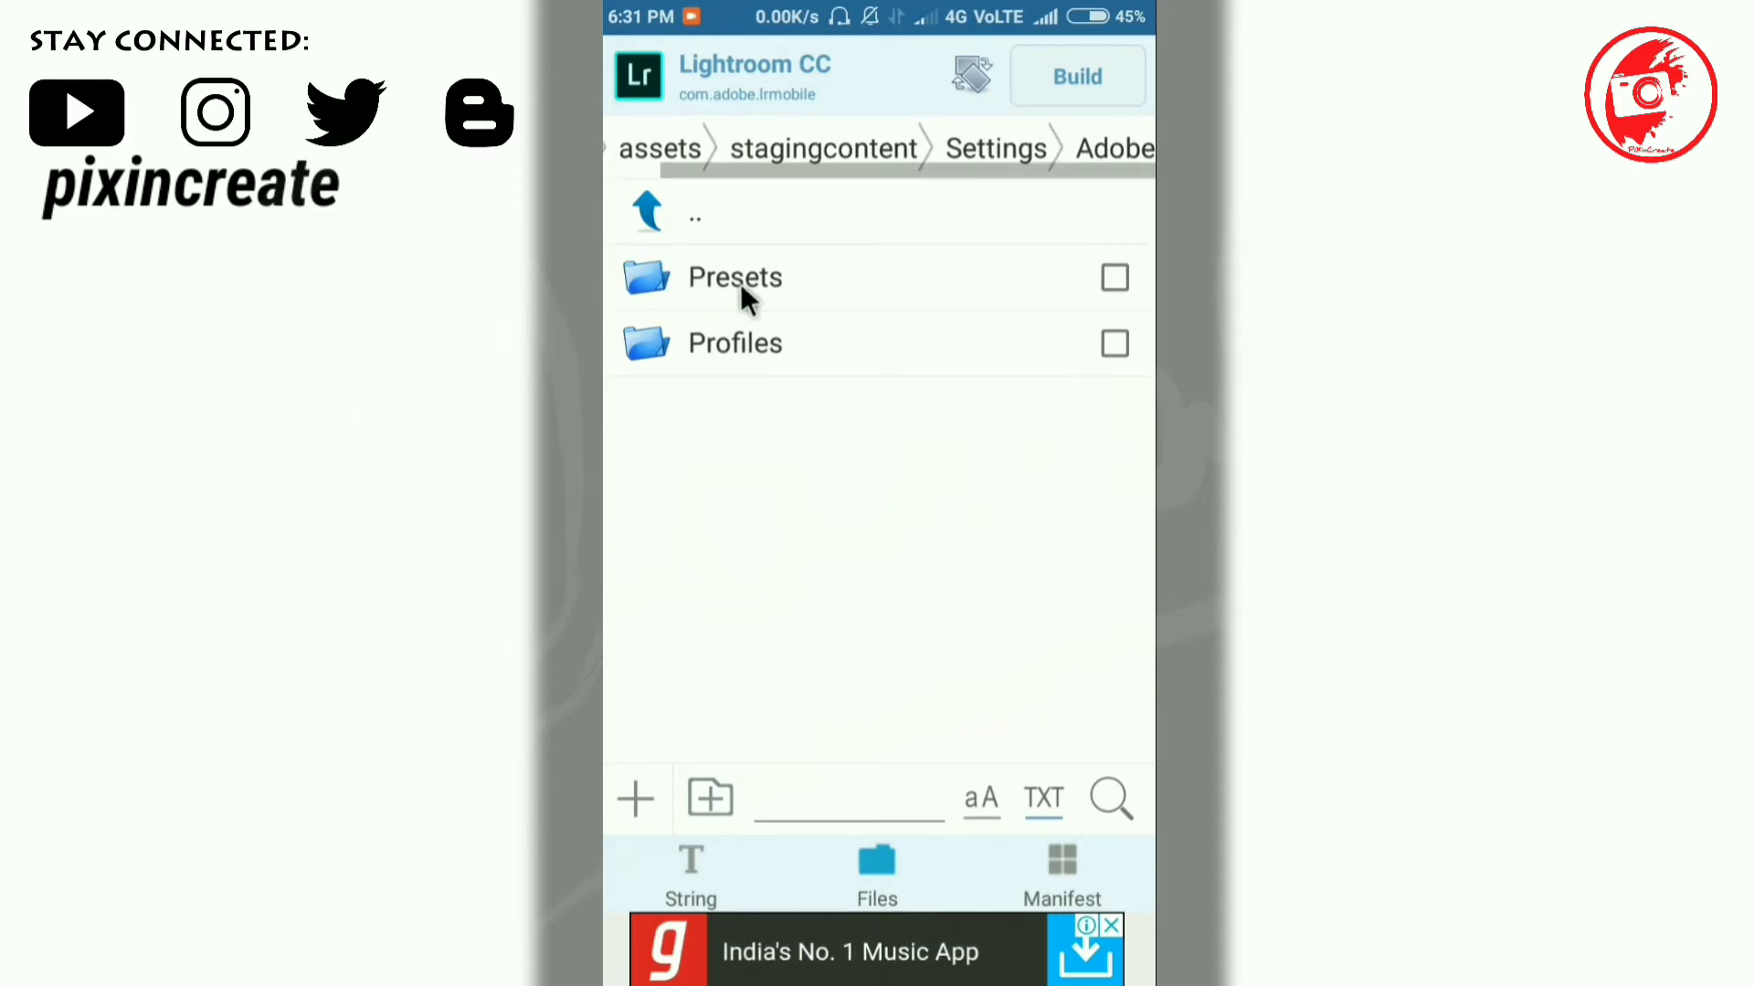
{"action": "left_click", "coordinate": [740, 283]}
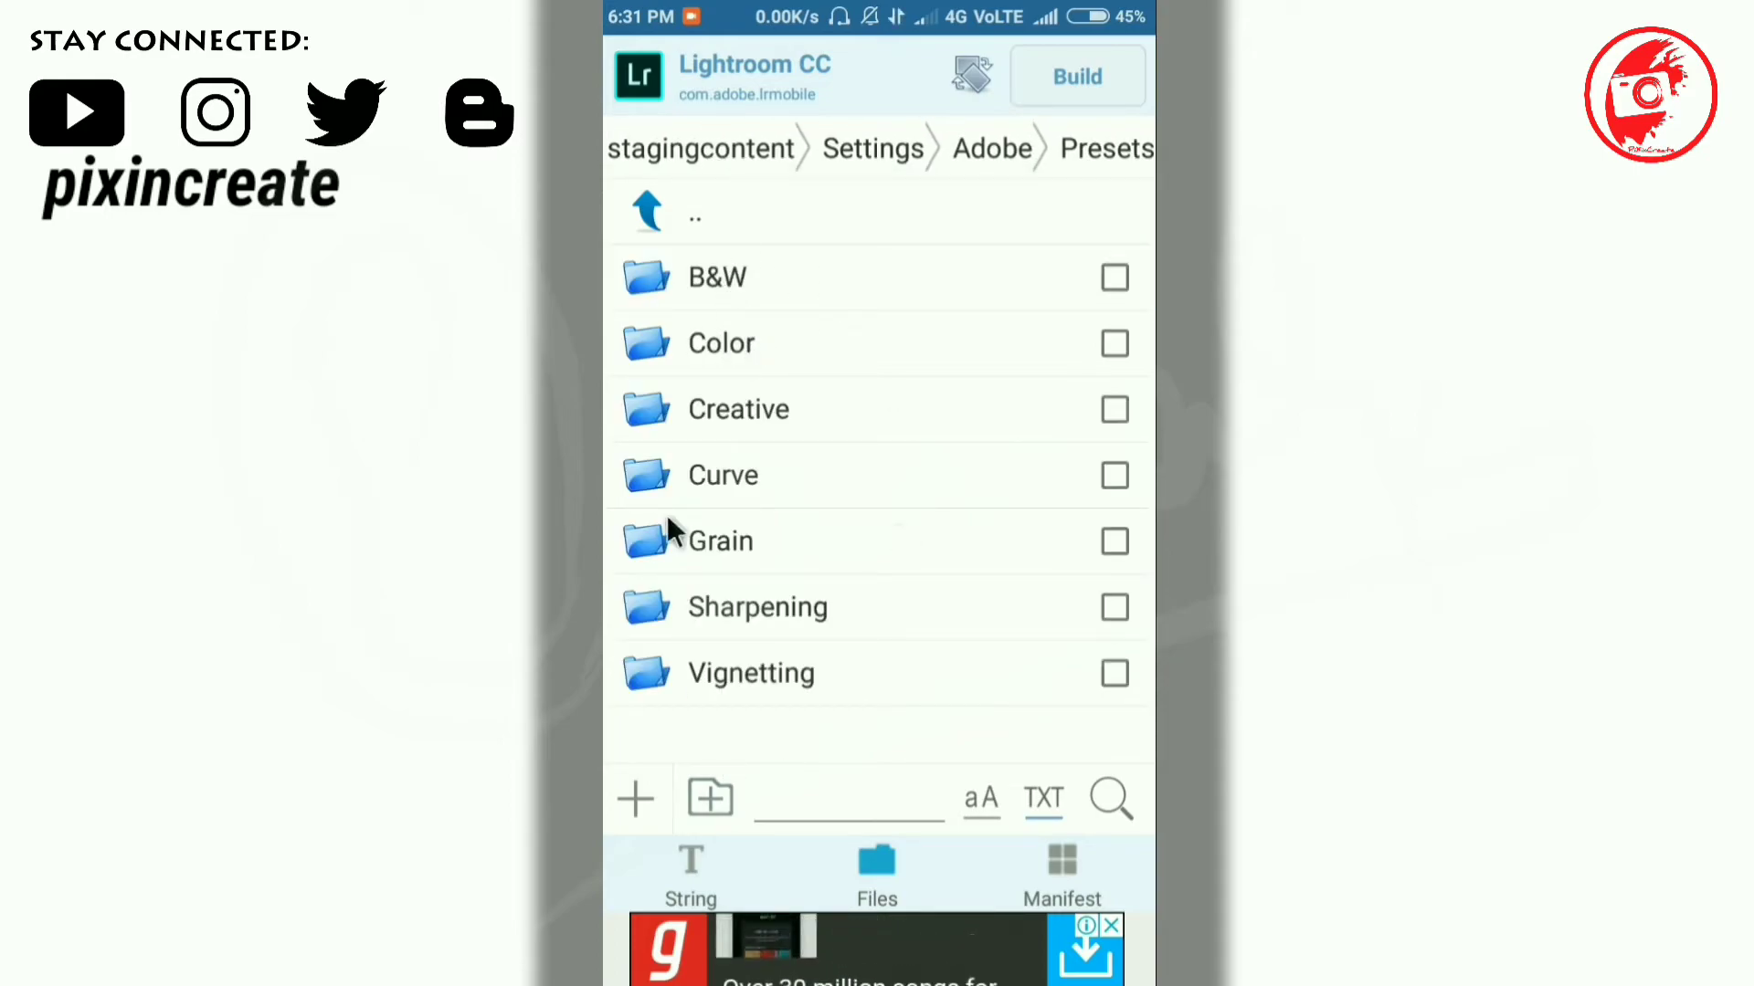
{"action": "left_click", "coordinate": [731, 345]}
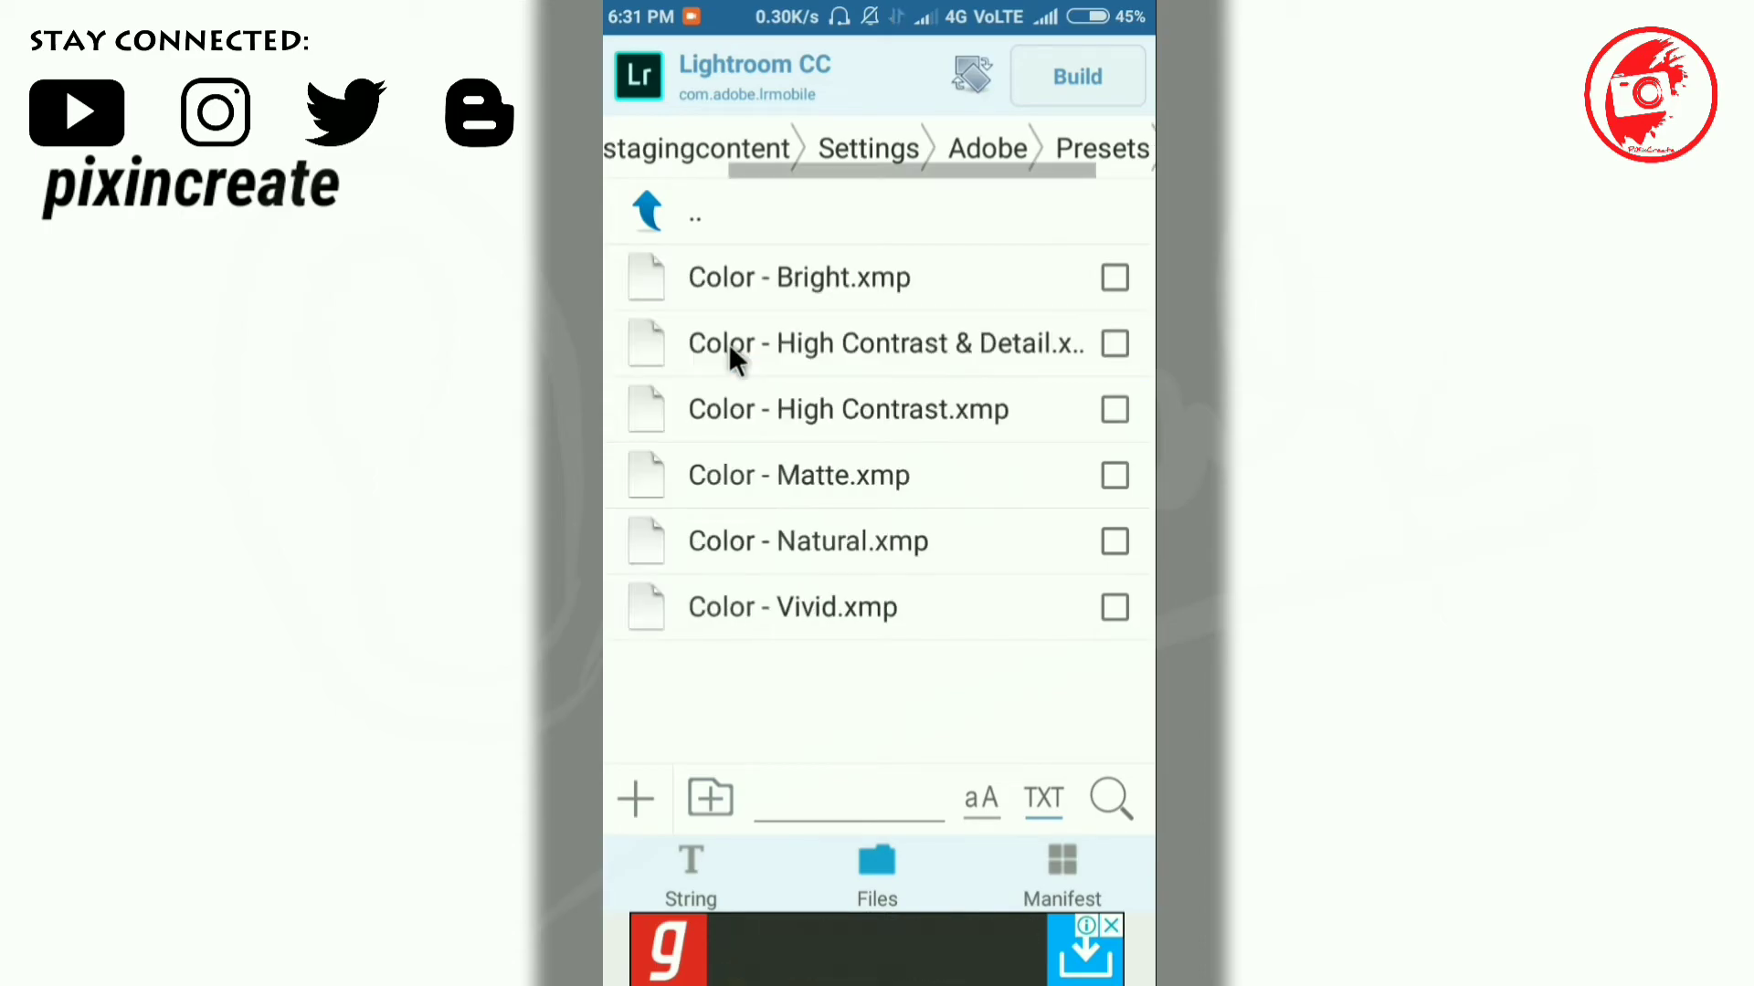
{"action": "left_click", "coordinate": [637, 798]}
{"action": "left_click", "coordinate": [834, 212]}
{"action": "left_click", "coordinate": [833, 215]}
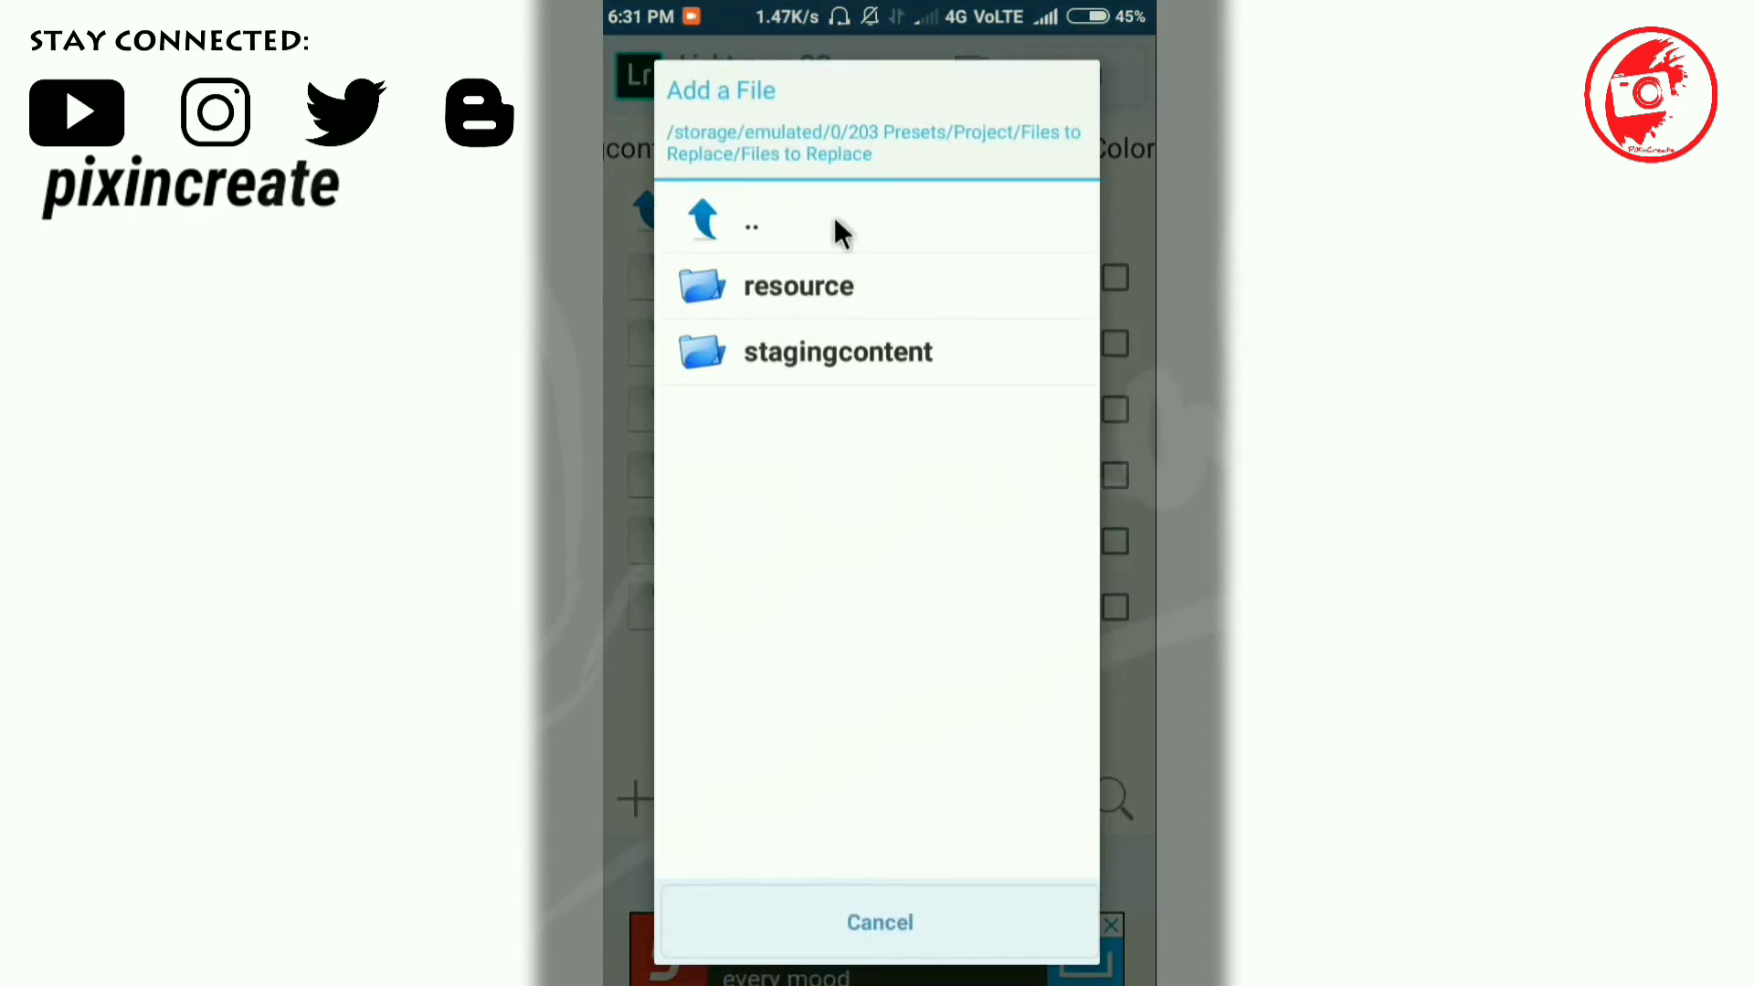
{"action": "left_click", "coordinate": [835, 216]}
{"action": "left_click", "coordinate": [835, 216]}
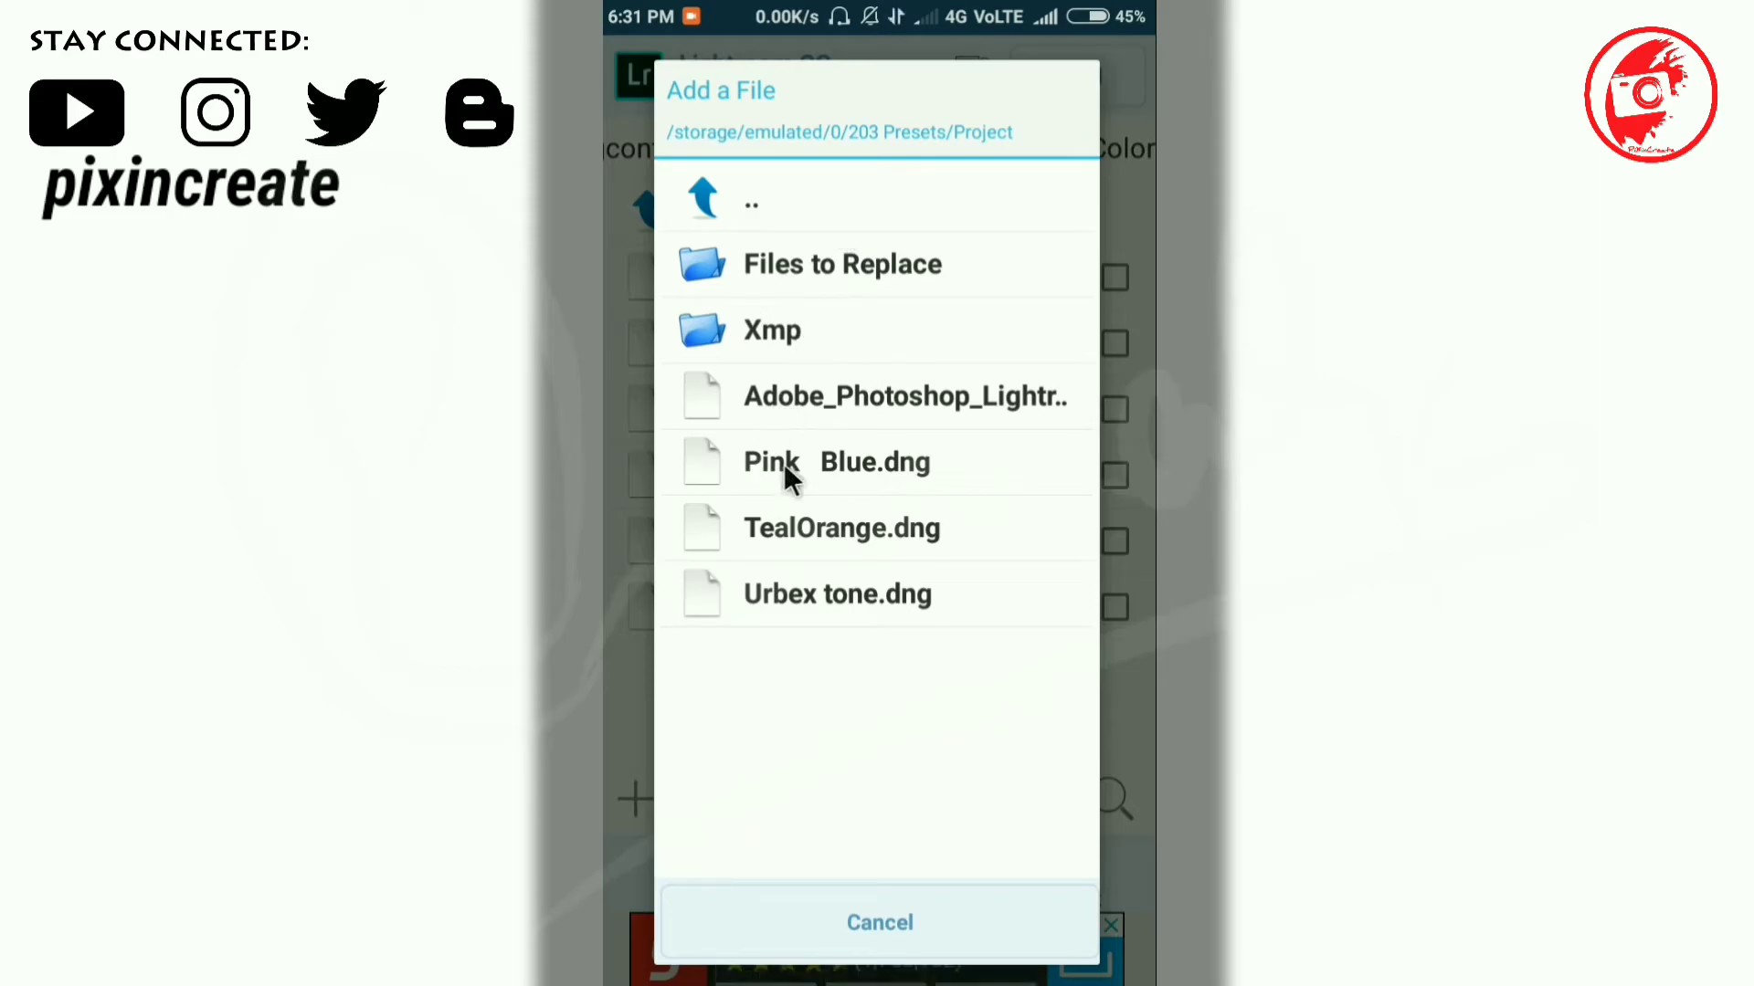
{"action": "left_click", "coordinate": [742, 336]}
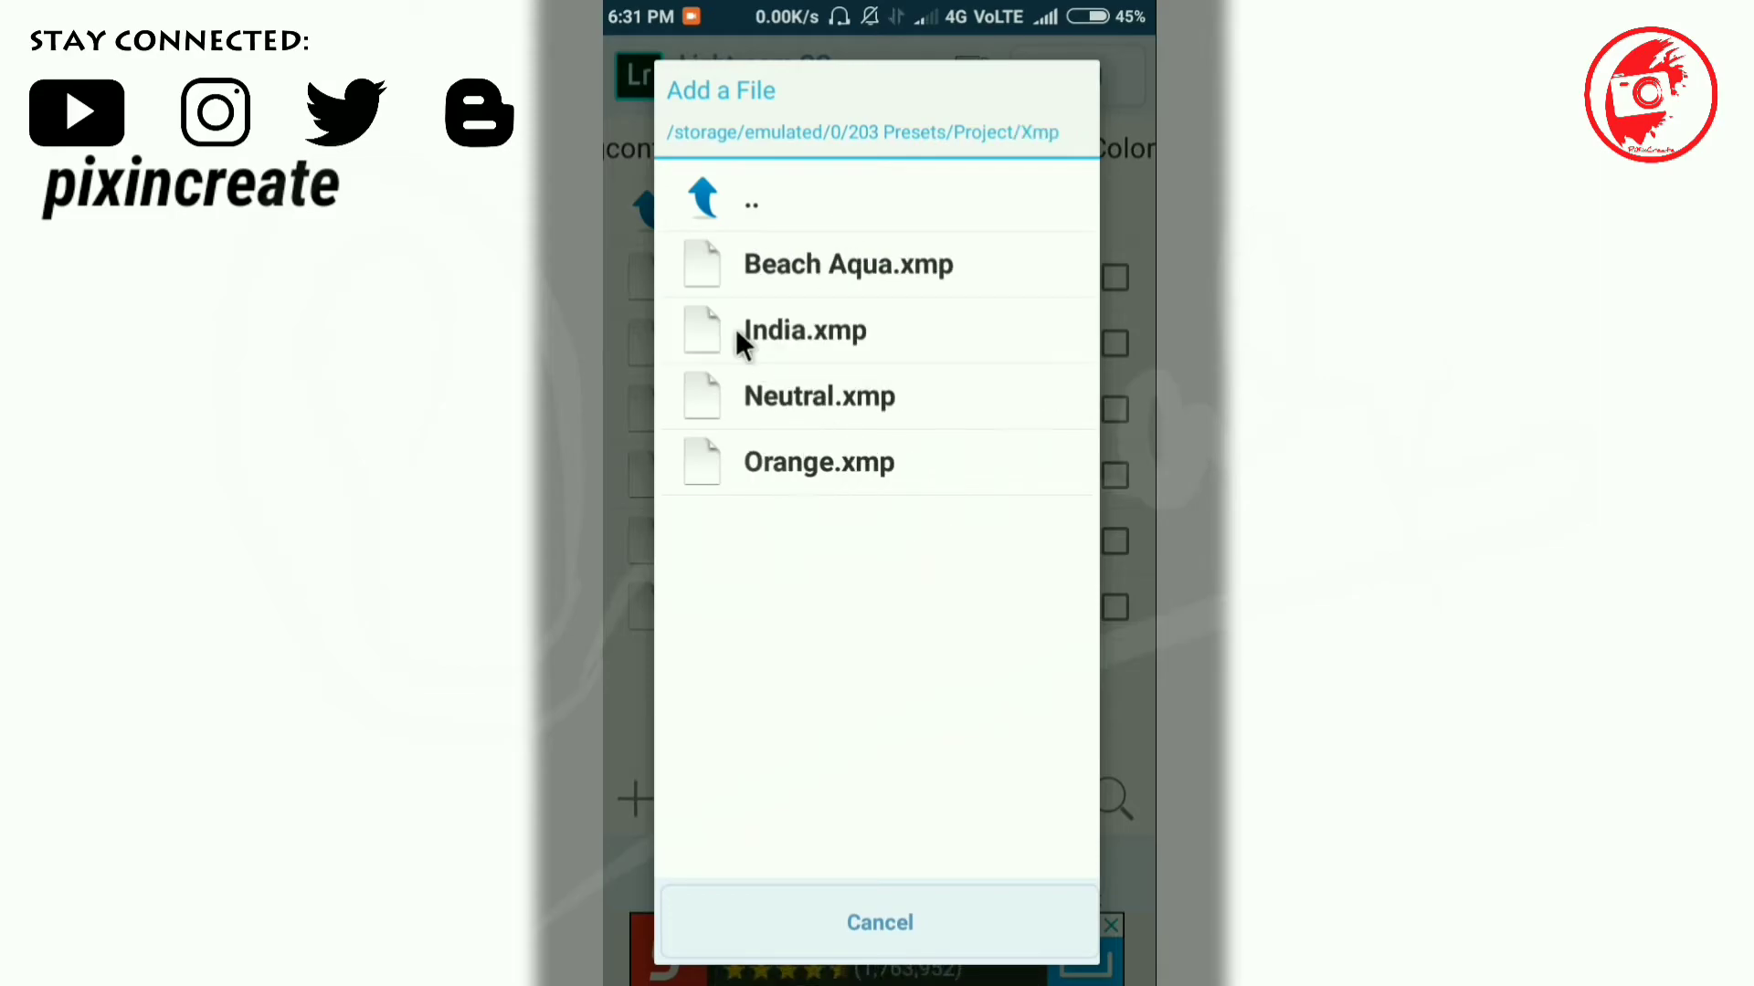
{"action": "left_click", "coordinate": [788, 265]}
Add India.xmp, Neutral.xmp and Orange.xmp to the Color folder
{"action": "left_click", "coordinate": [632, 802]}
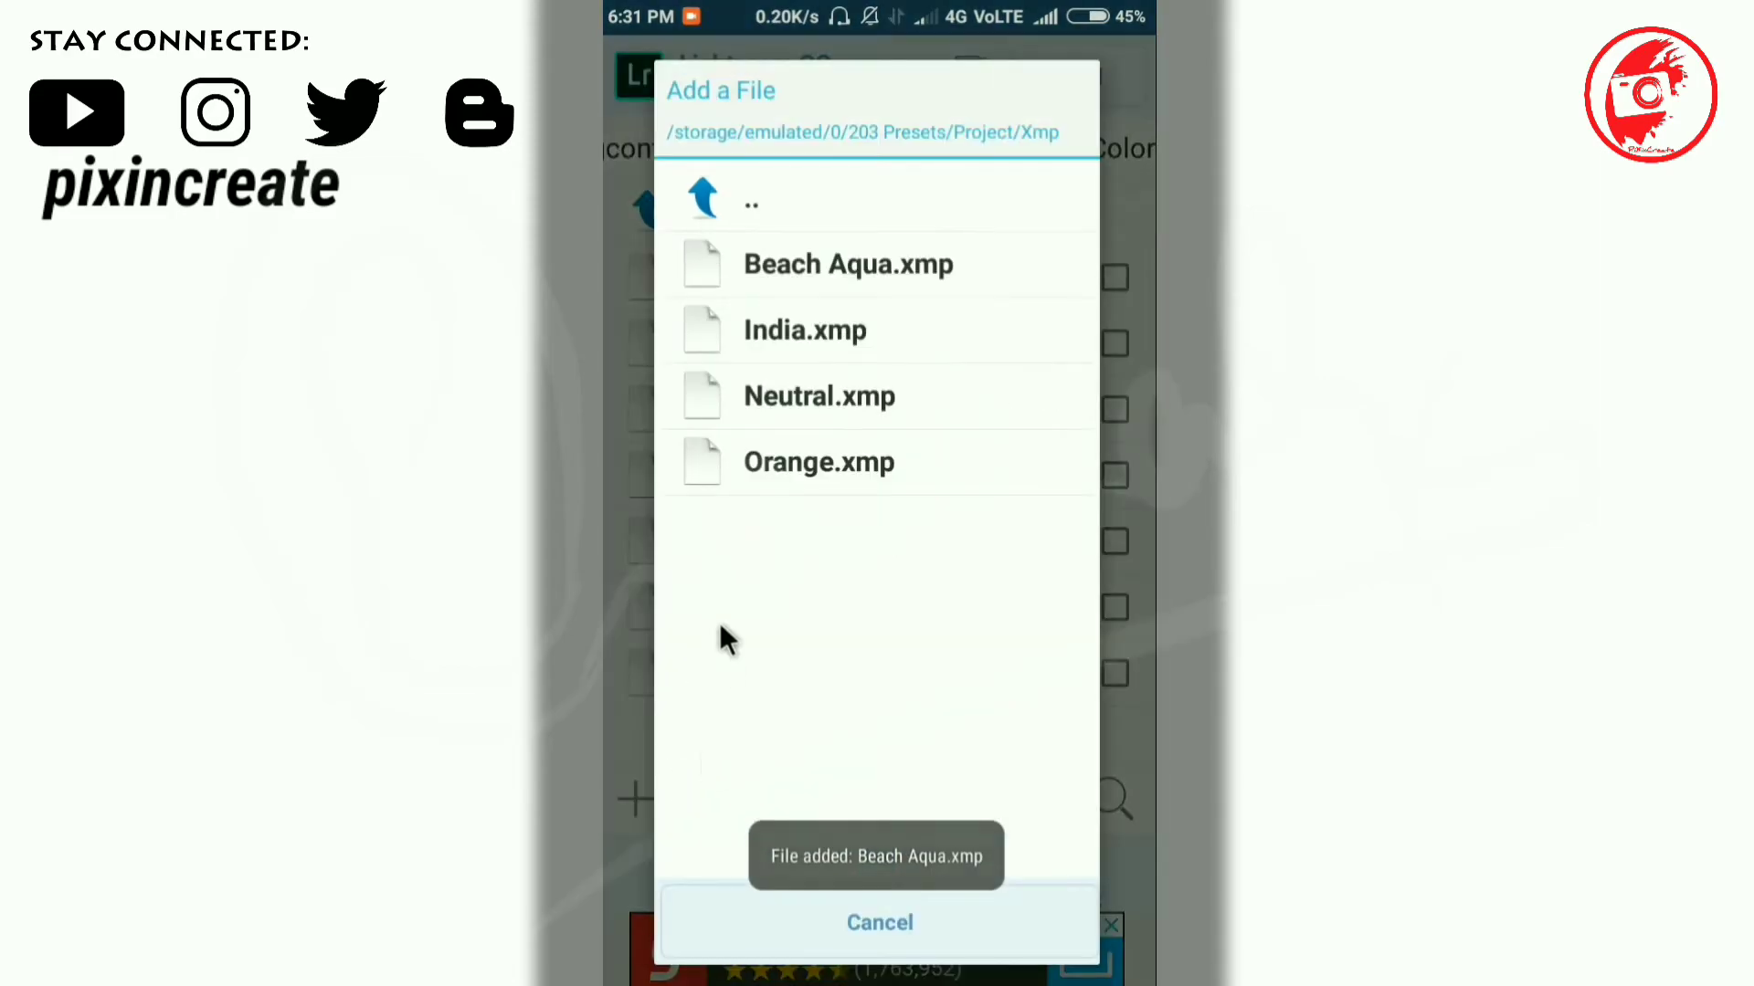
{"action": "left_click", "coordinate": [789, 327]}
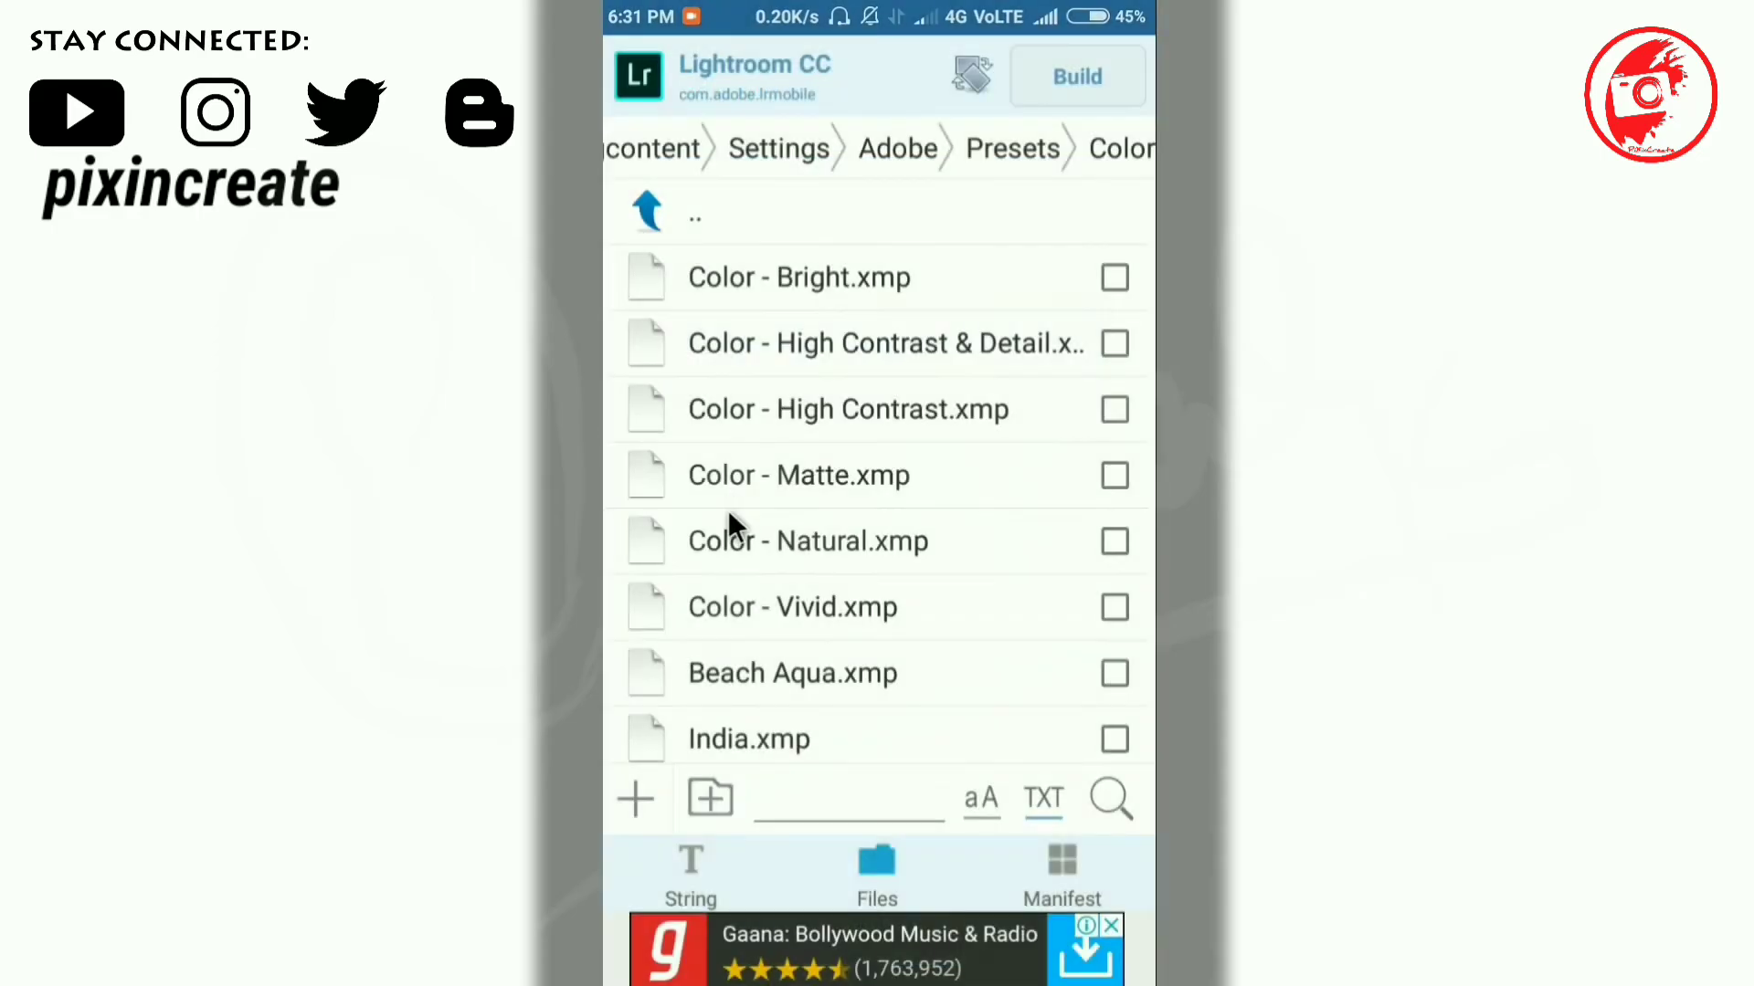
{"action": "left_click", "coordinate": [637, 791]}
{"action": "left_click", "coordinate": [829, 385]}
{"action": "left_click", "coordinate": [638, 795]}
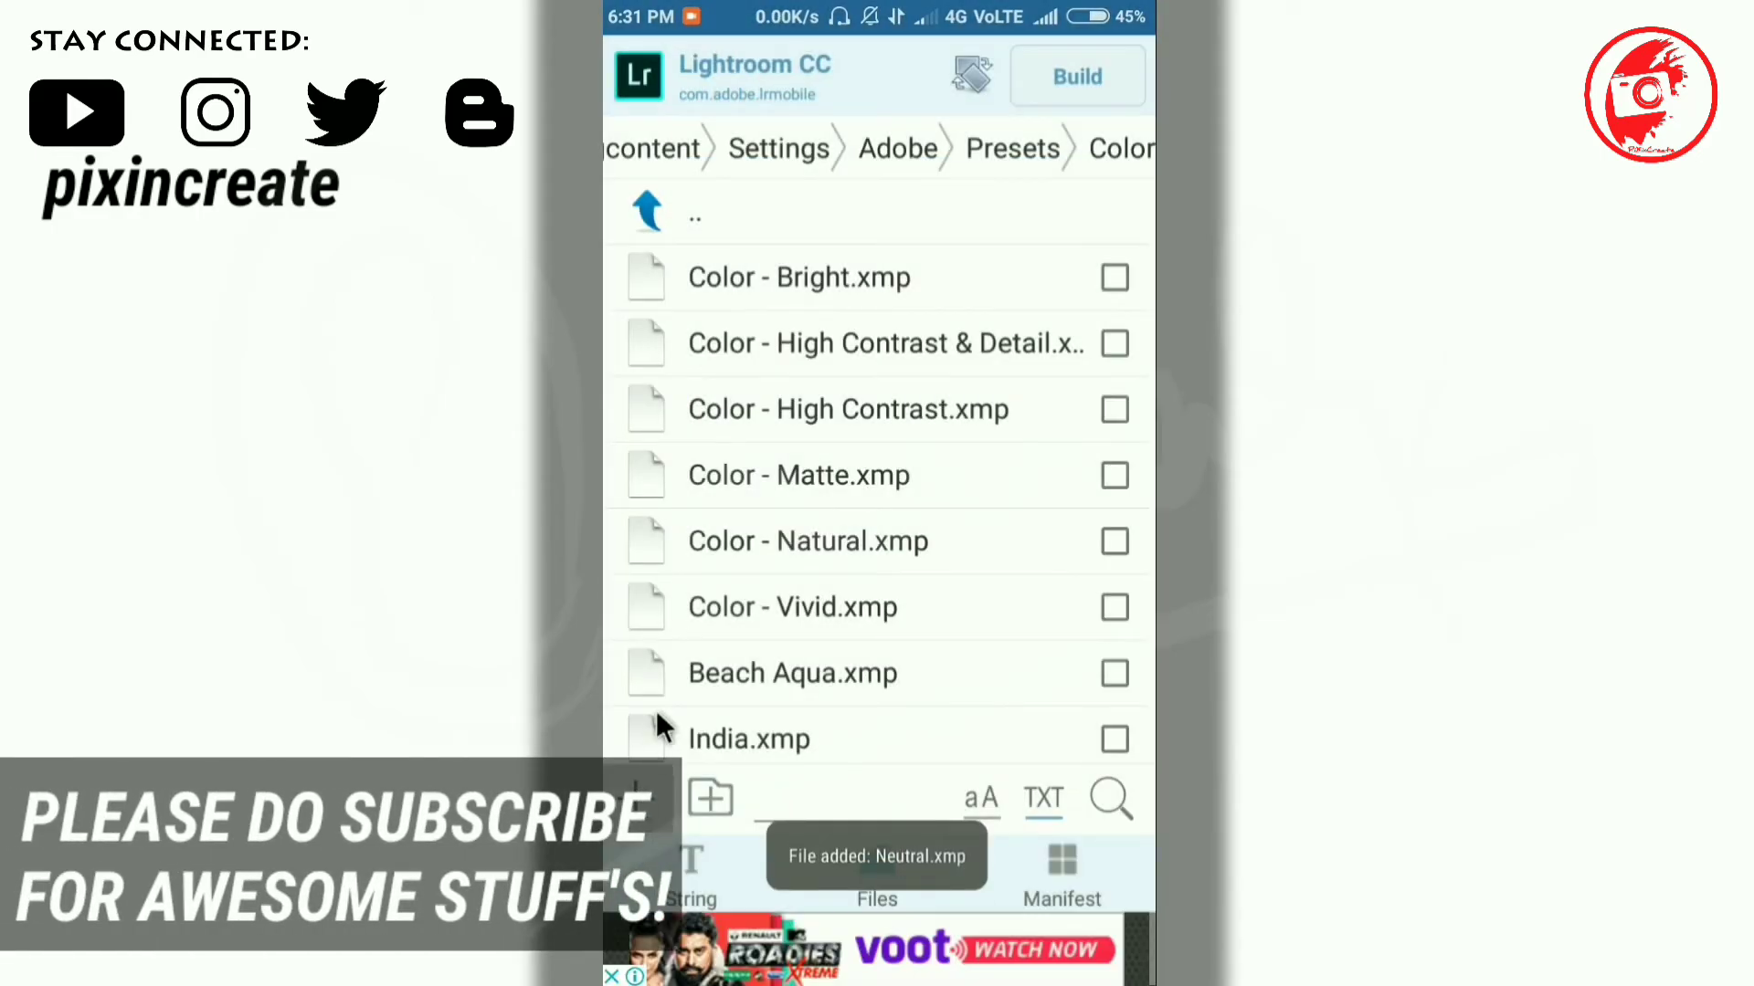
{"action": "left_click", "coordinate": [796, 482]}
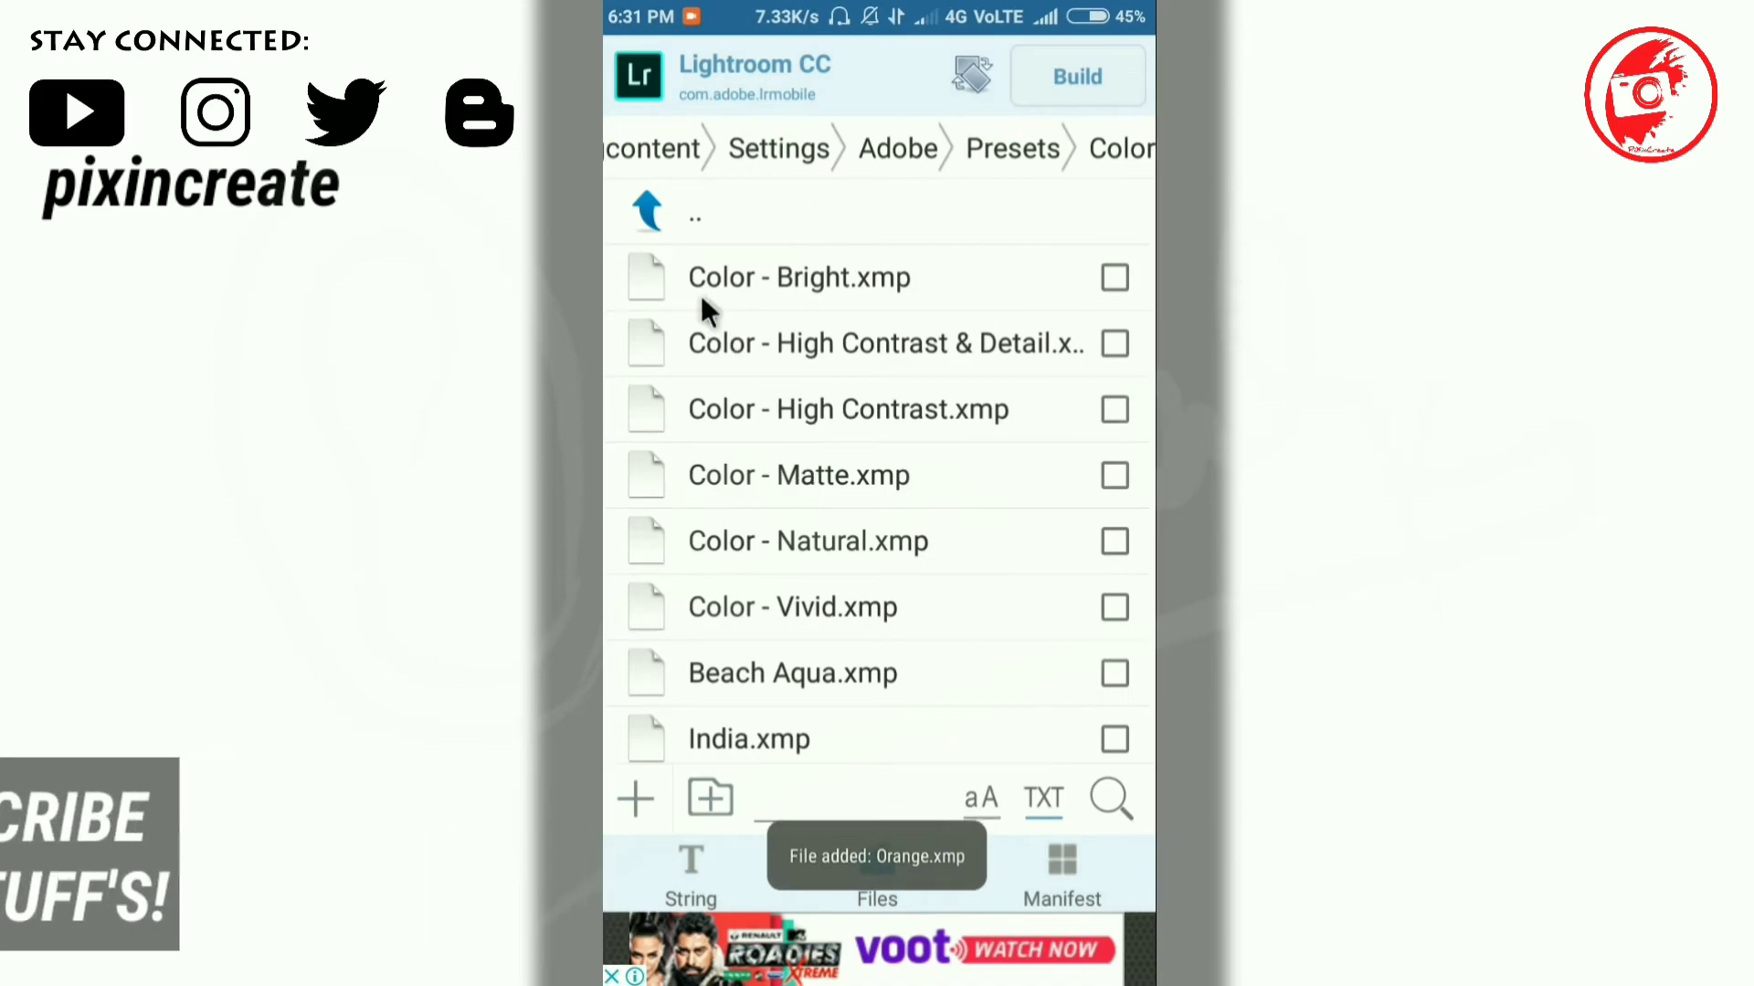
Navigate back up from Color to the assets folder
{"action": "left_click", "coordinate": [665, 232]}
{"action": "left_click", "coordinate": [660, 233]}
{"action": "left_click", "coordinate": [659, 230]}
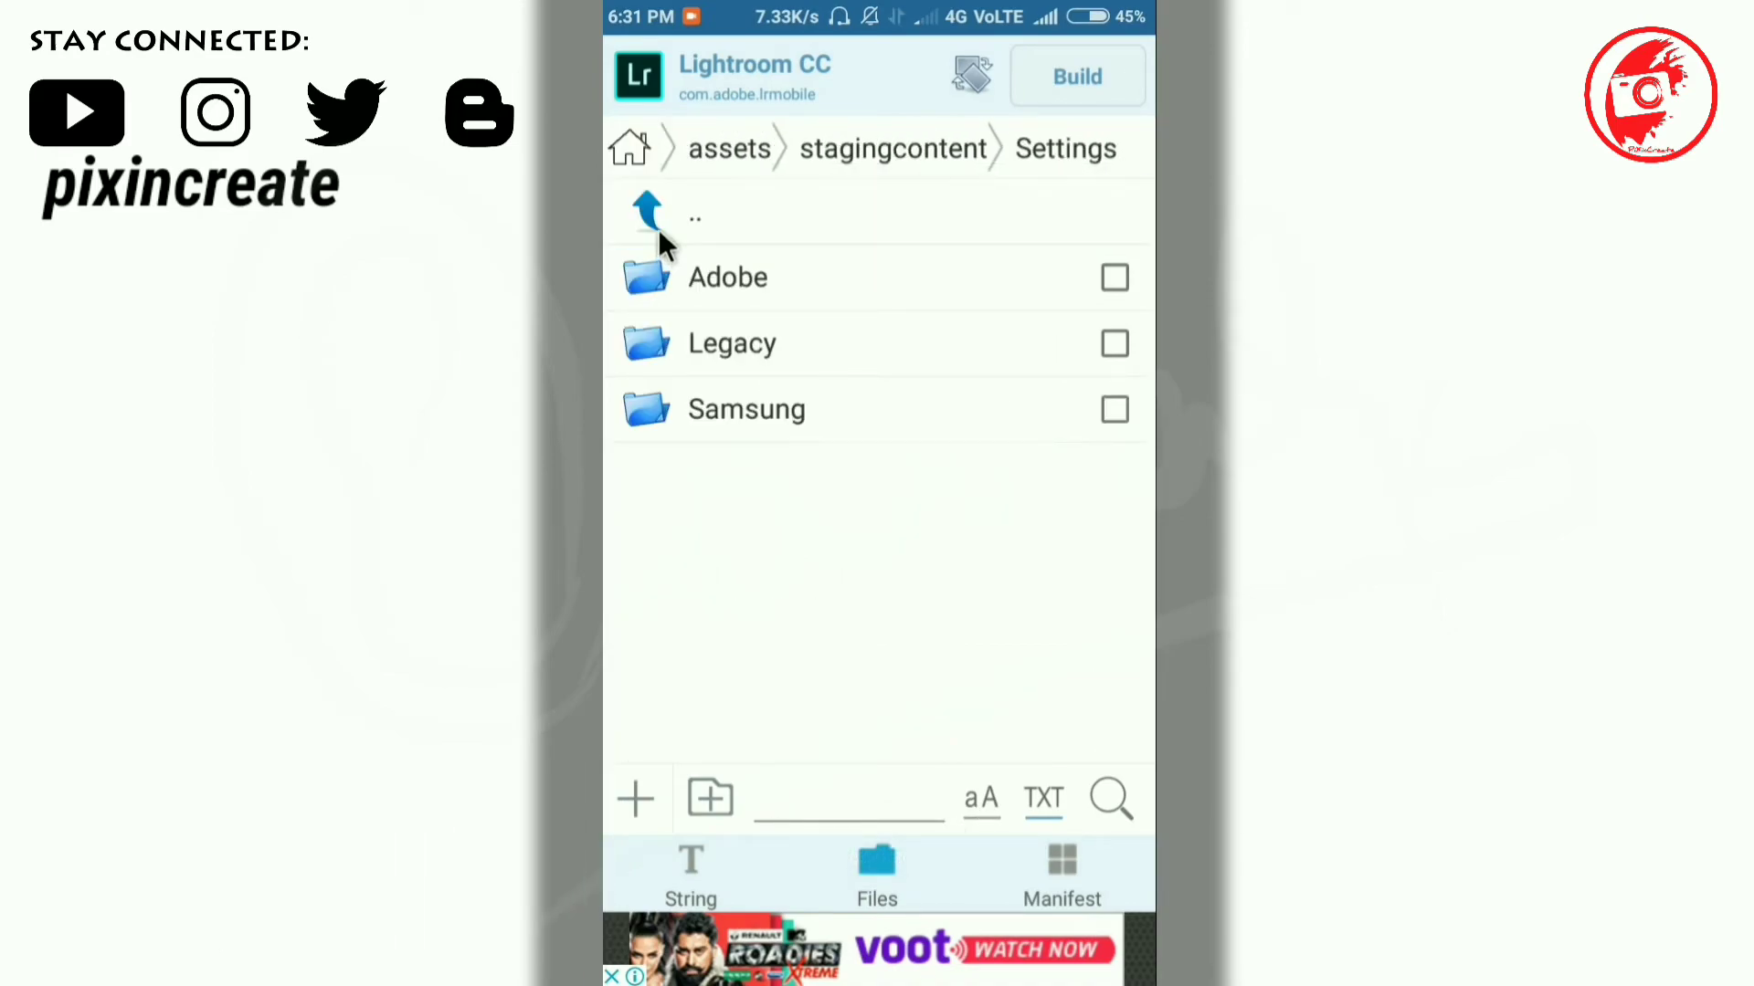
{"action": "left_click", "coordinate": [657, 228]}
{"action": "left_click", "coordinate": [658, 228]}
{"action": "scroll", "coordinate": [923, 755], "scroll_direction": "down", "scroll_amount": 3}
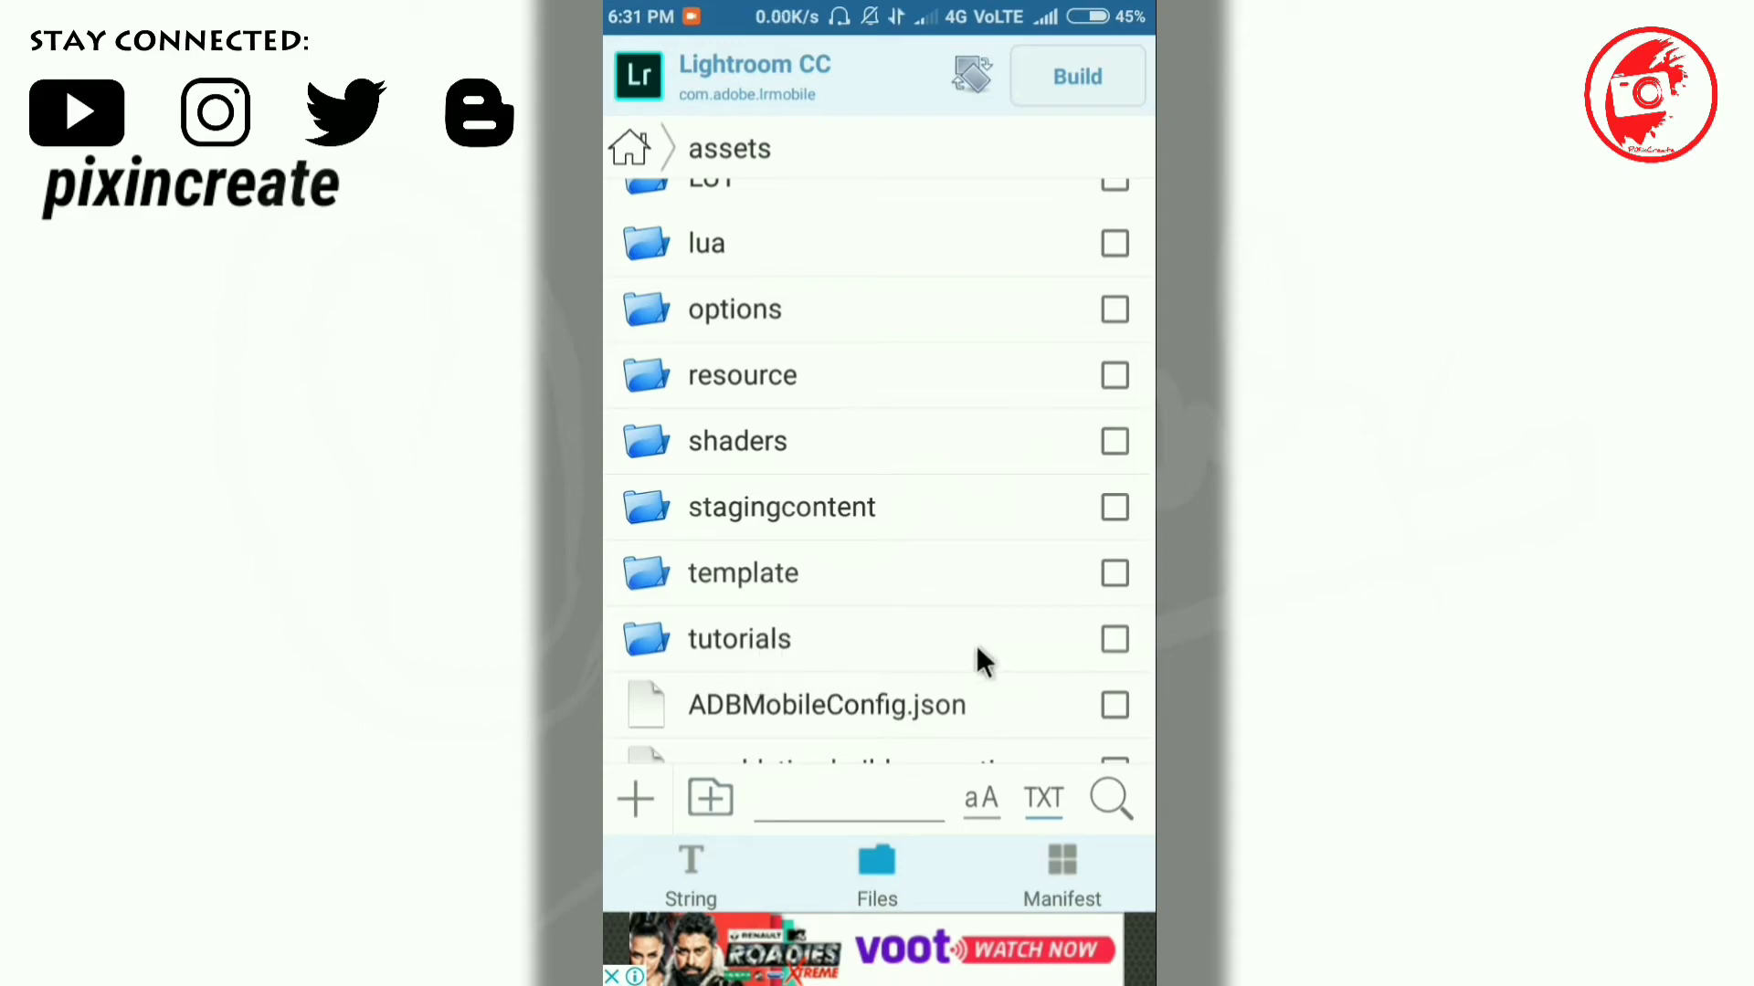
Delete the tutorials folder from assets and rebuild the app as gen_signed.apk
{"action": "left_click", "coordinate": [1114, 636]}
{"action": "left_click", "coordinate": [1006, 776]}
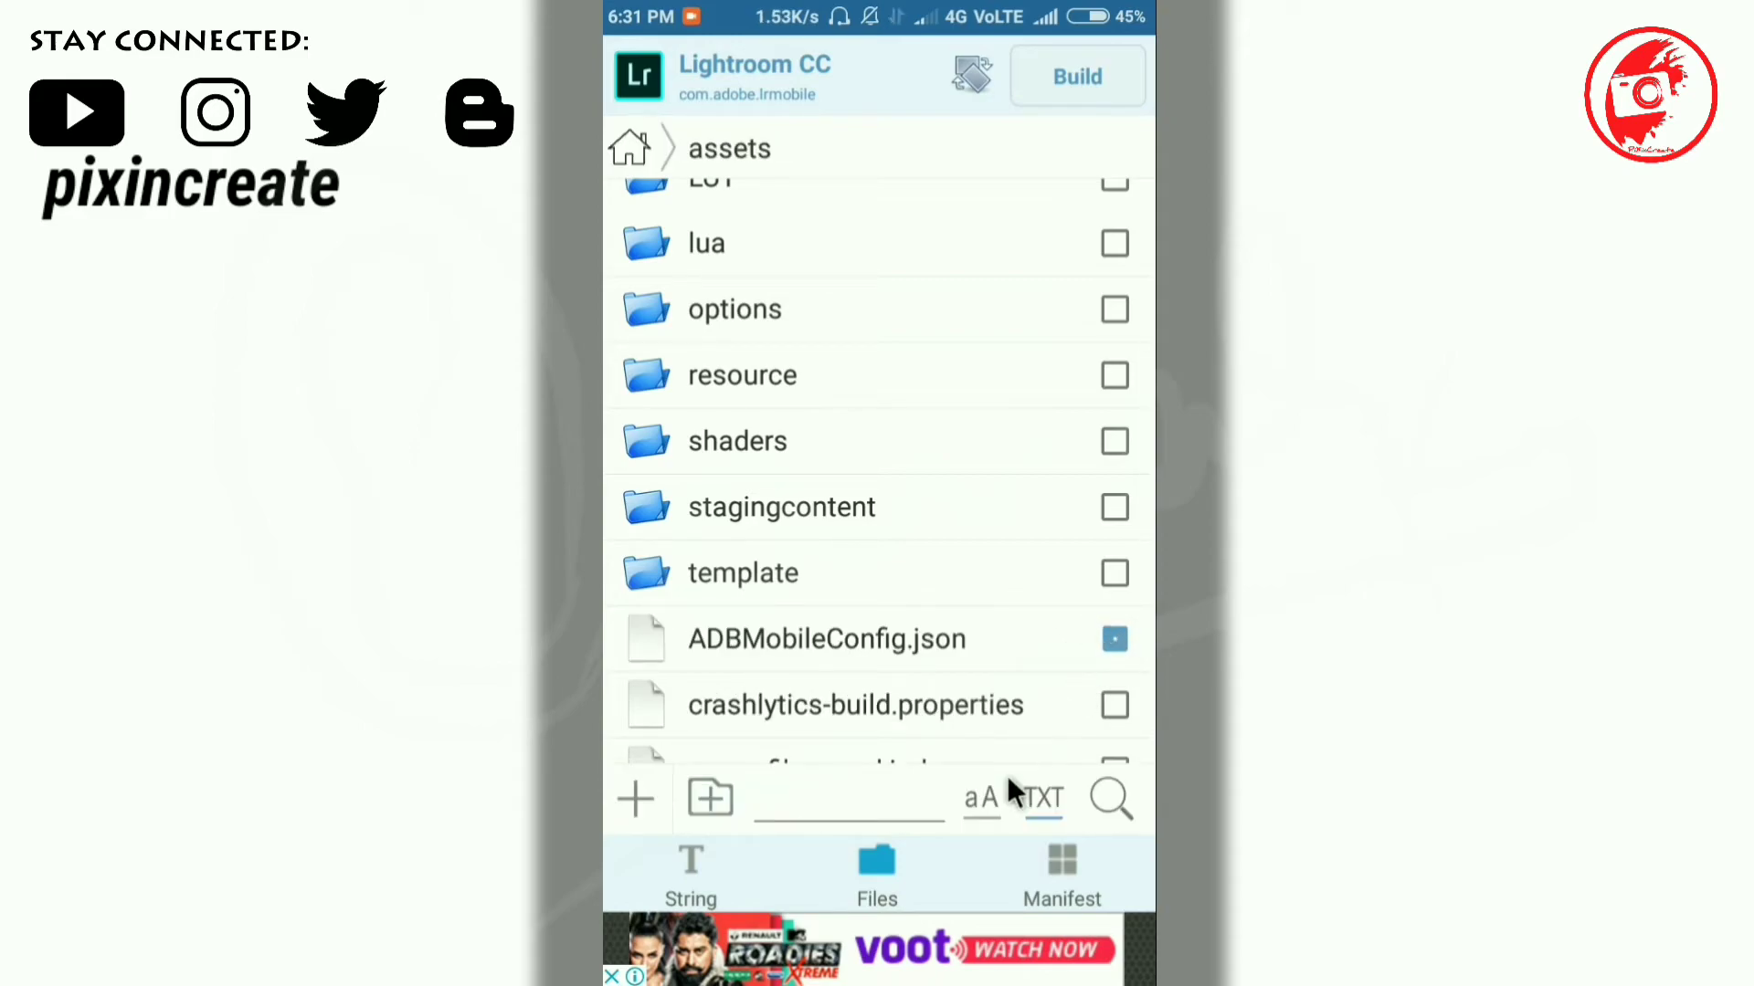
{"action": "left_click", "coordinate": [1078, 86]}
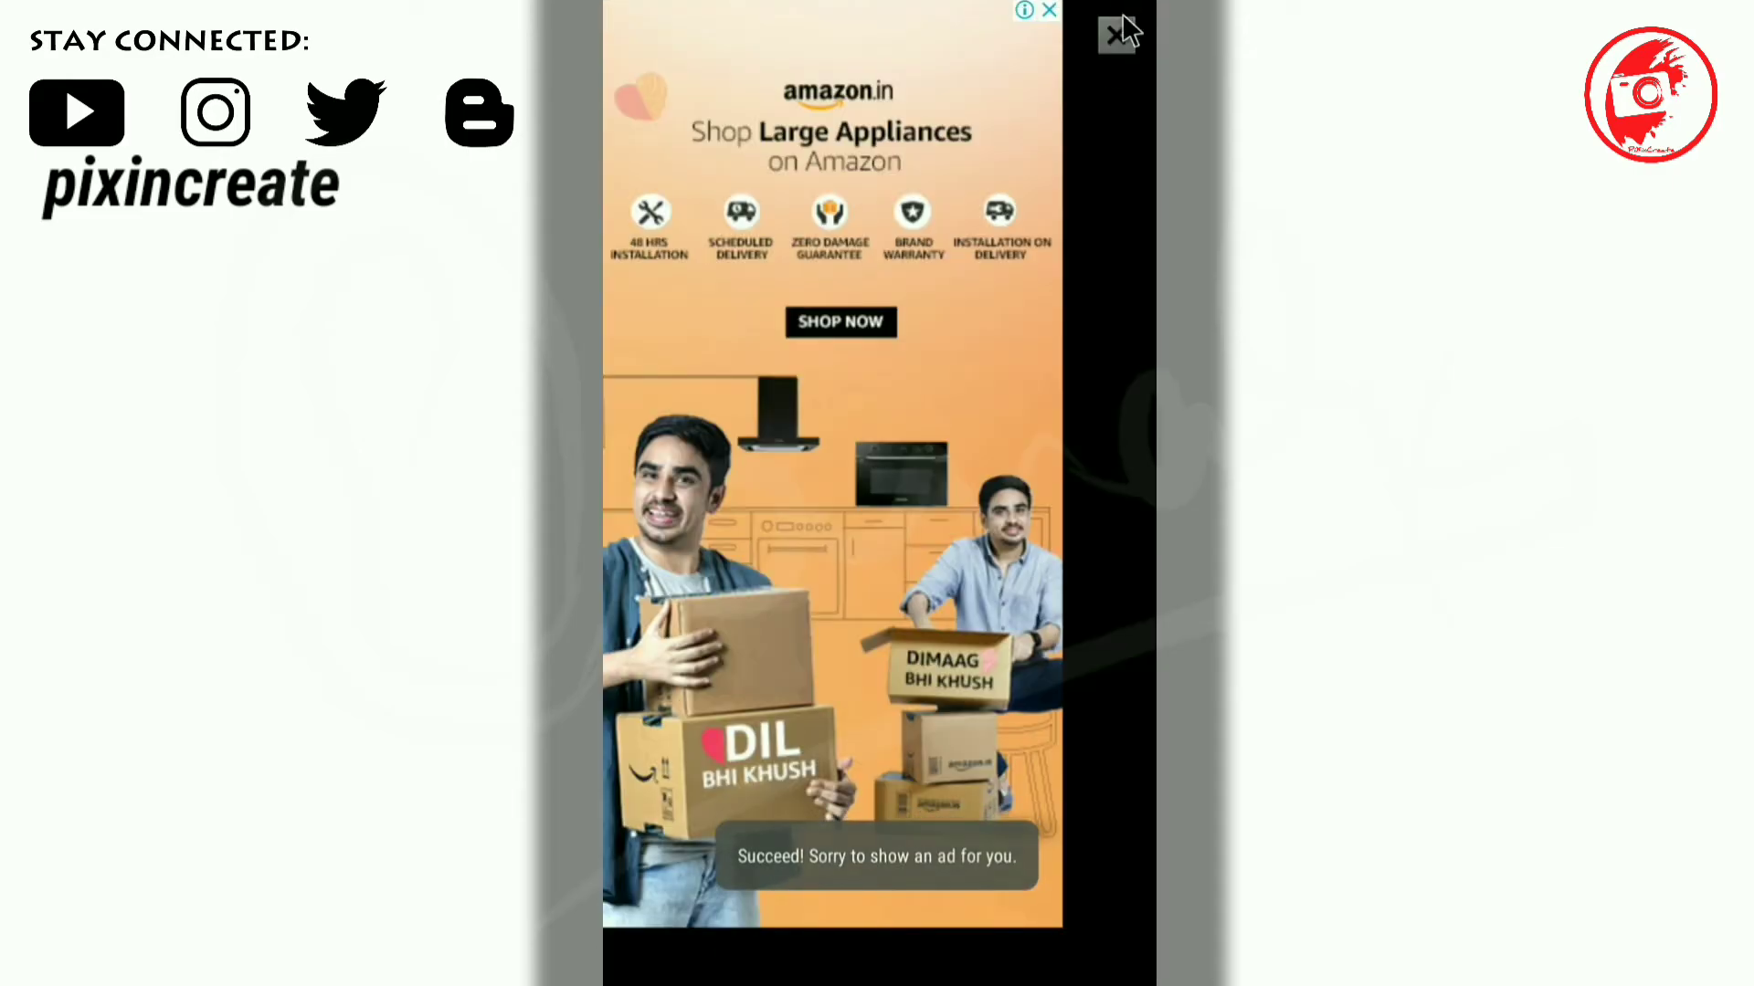
{"action": "left_click", "coordinate": [1121, 20]}
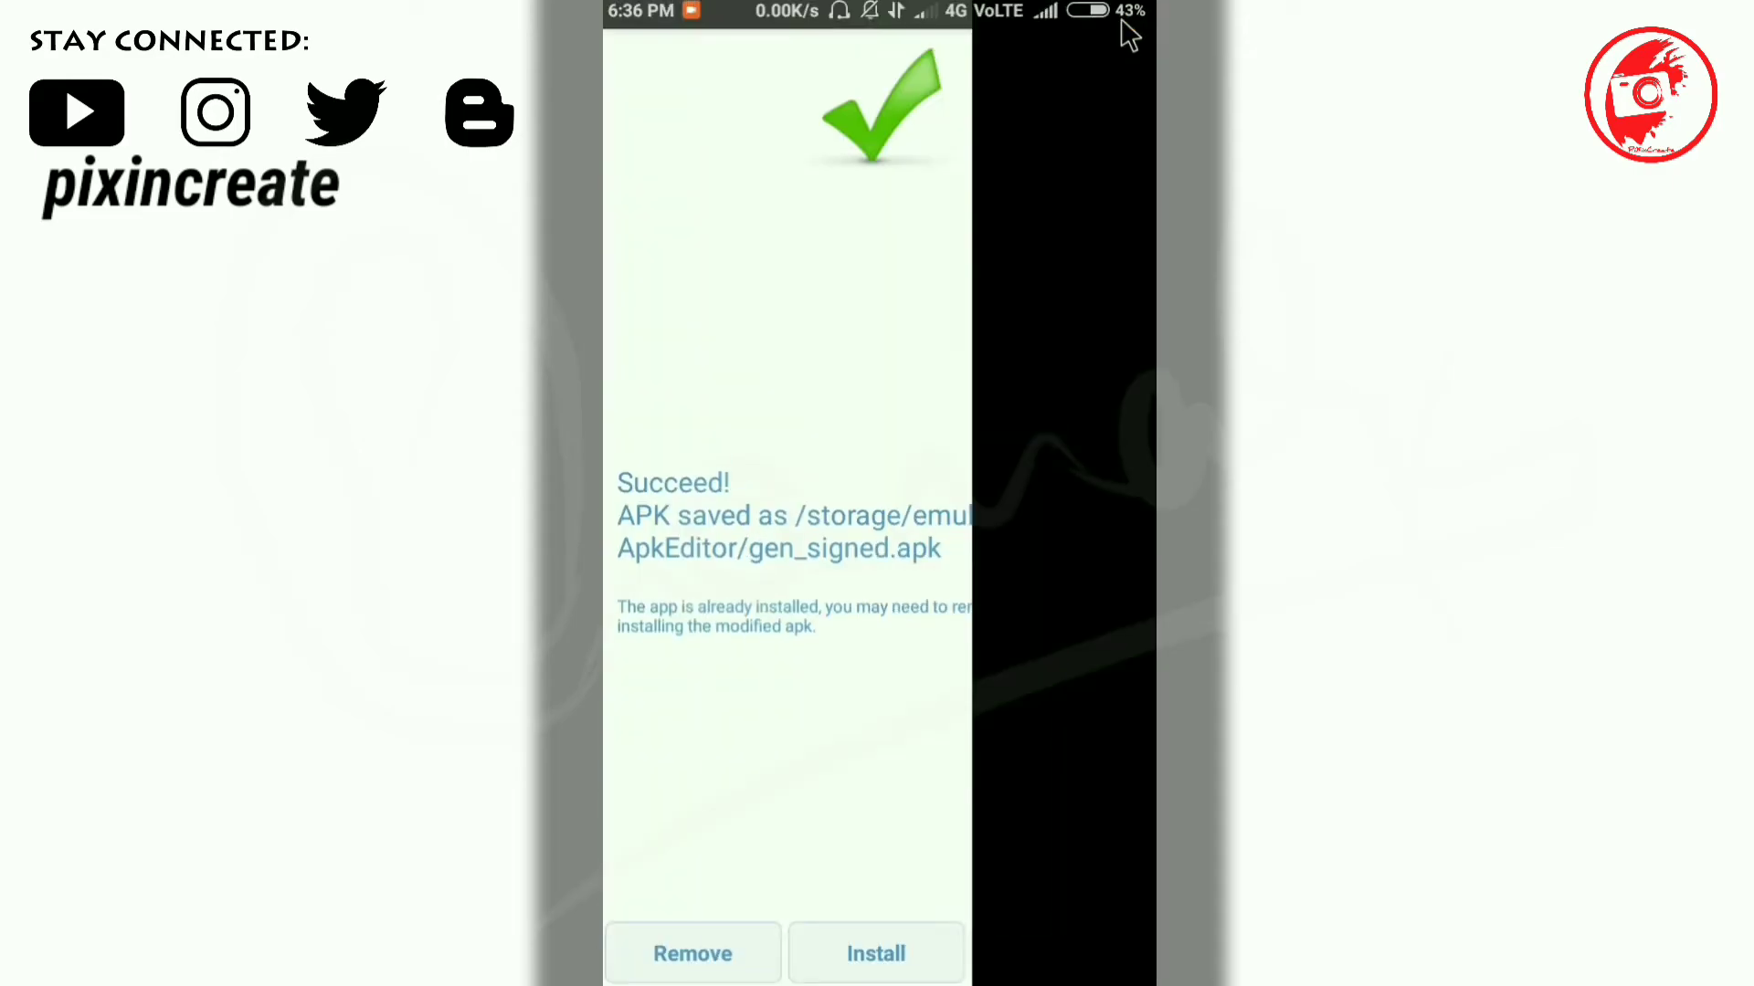
Uninstall the original Lightroom CC by dragging its home-screen icon to Uninstall
{"action": "key", "text": "super"}
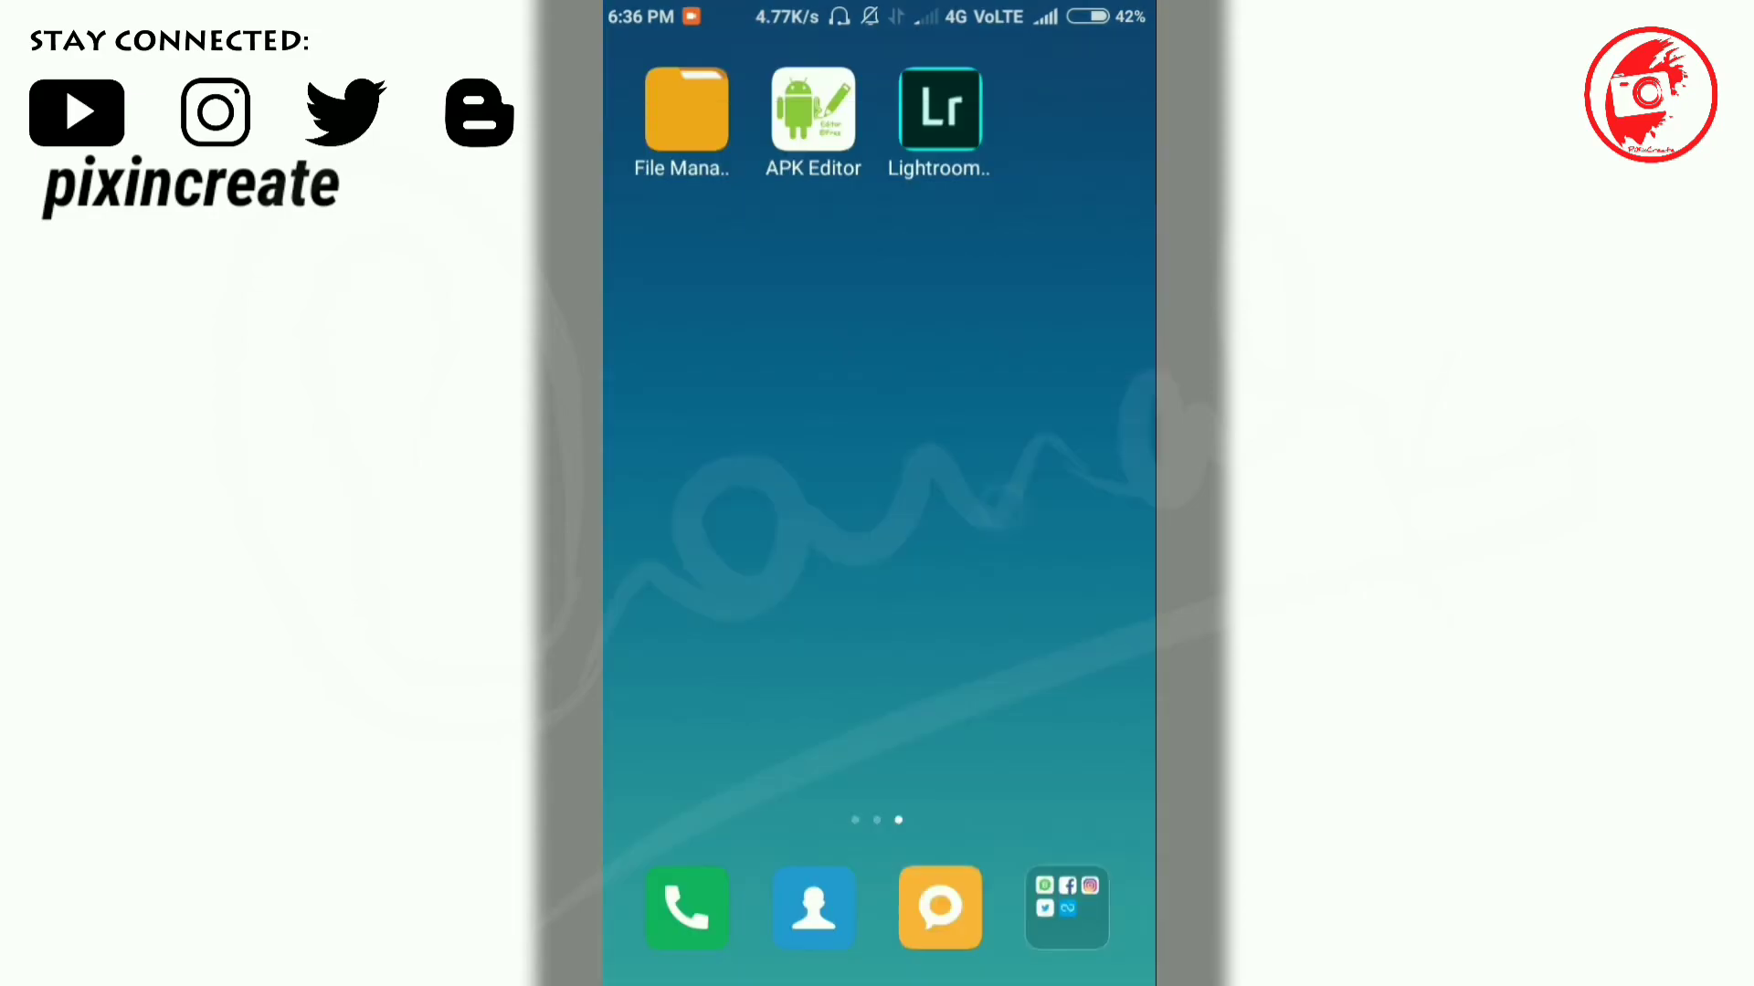
{"action": "left_click_drag", "start_coordinate": [945, 135], "coordinate": [893, 37]}
{"action": "left_click_drag", "start_coordinate": [949, 144], "coordinate": [907, 37]}
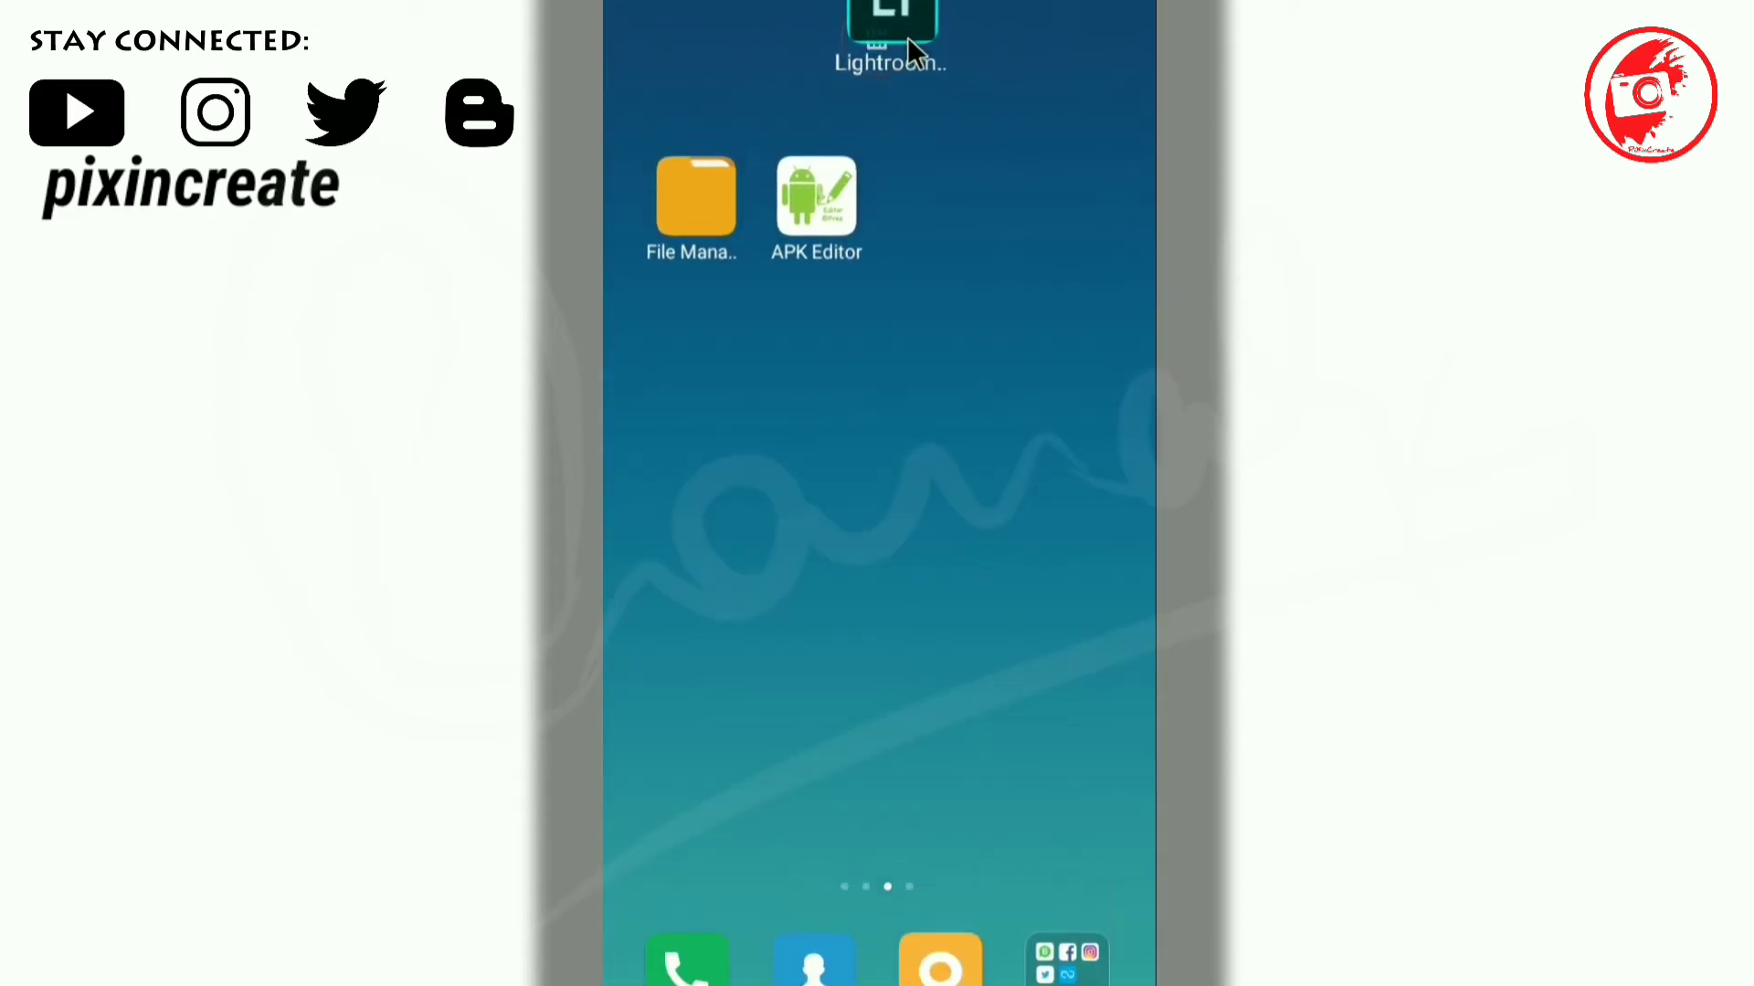
{"action": "left_click", "coordinate": [947, 291]}
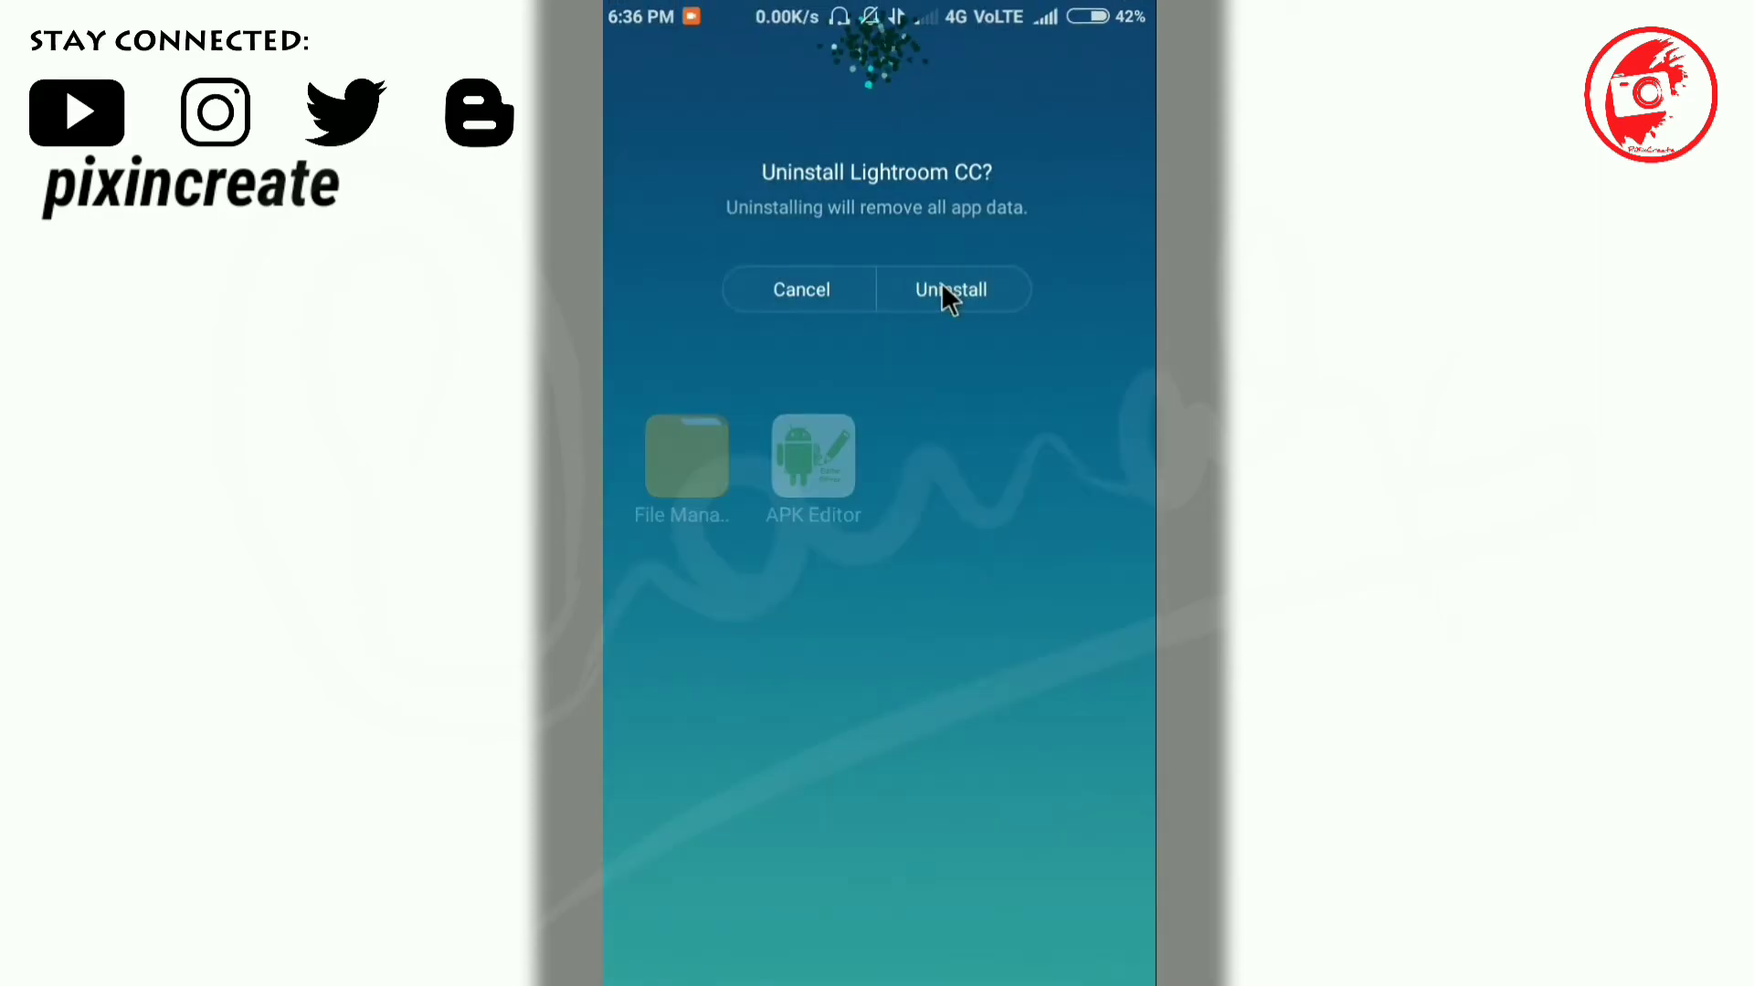
{"action": "left_click", "coordinate": [865, 454]}
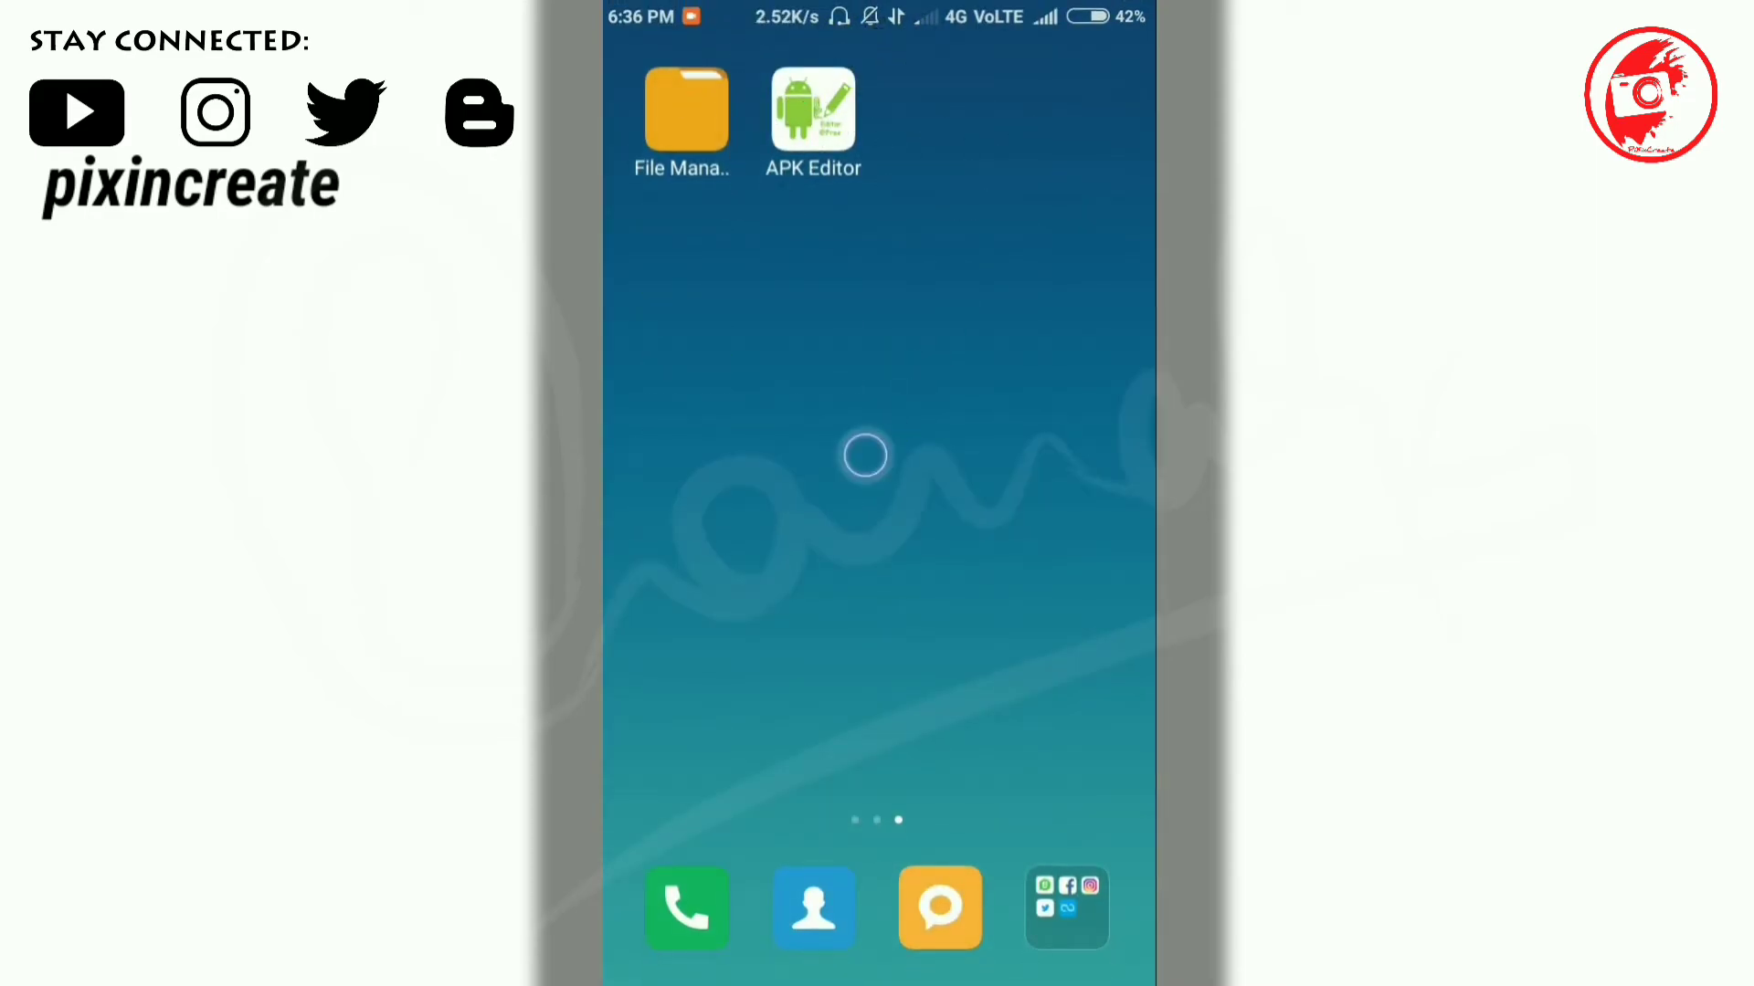
{"action": "left_click", "coordinate": [891, 447]}
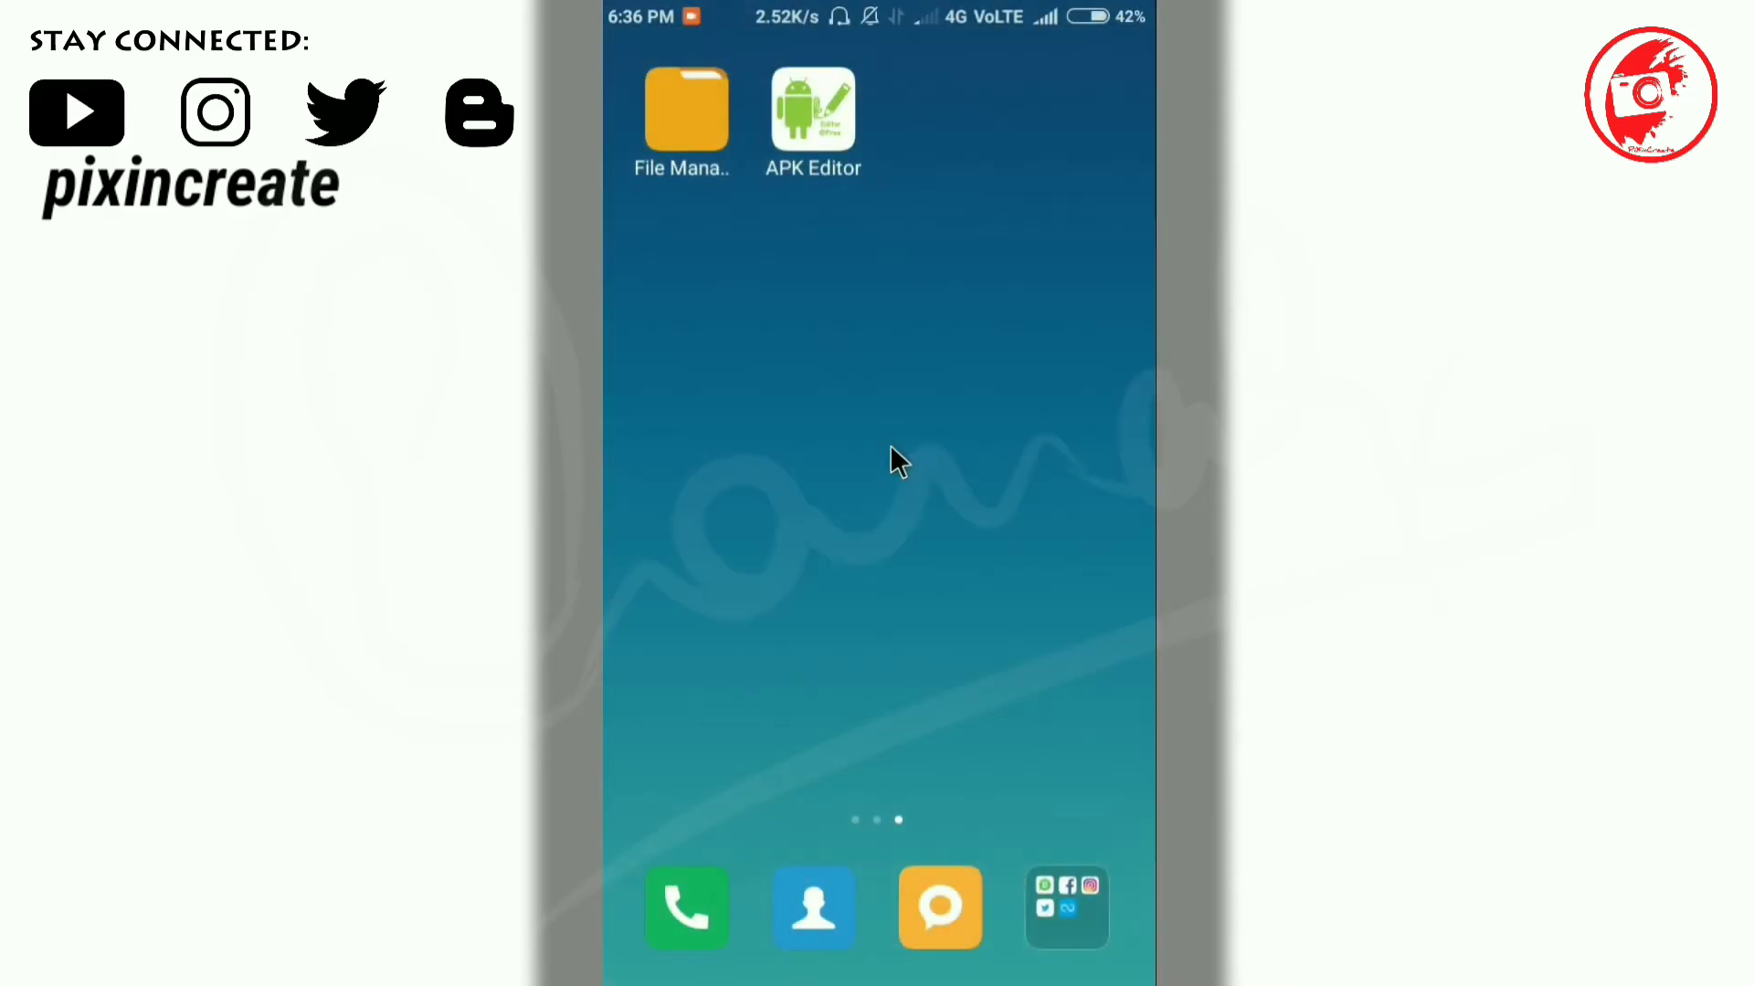
Install the rebuilt Lightroom CC from Internal storage > ApkEditor > gen_signed.apk
{"action": "left_click", "coordinate": [690, 128]}
{"action": "left_click", "coordinate": [958, 72]}
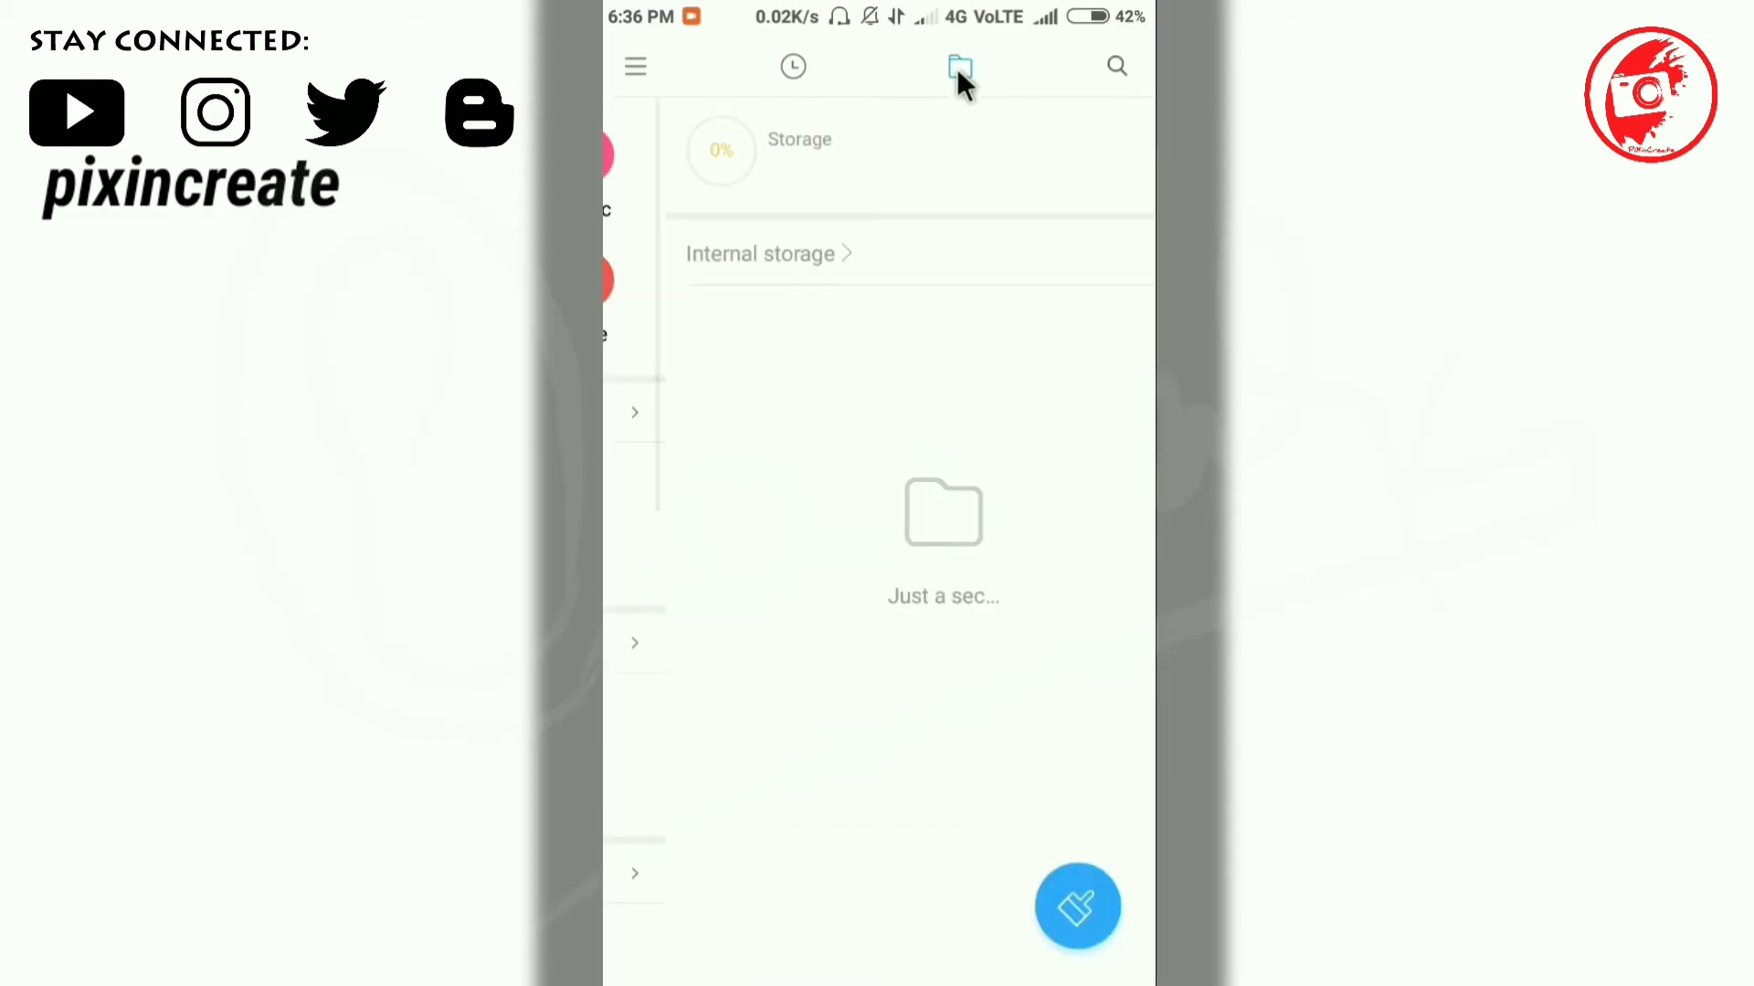
{"action": "left_click", "coordinate": [1080, 363]}
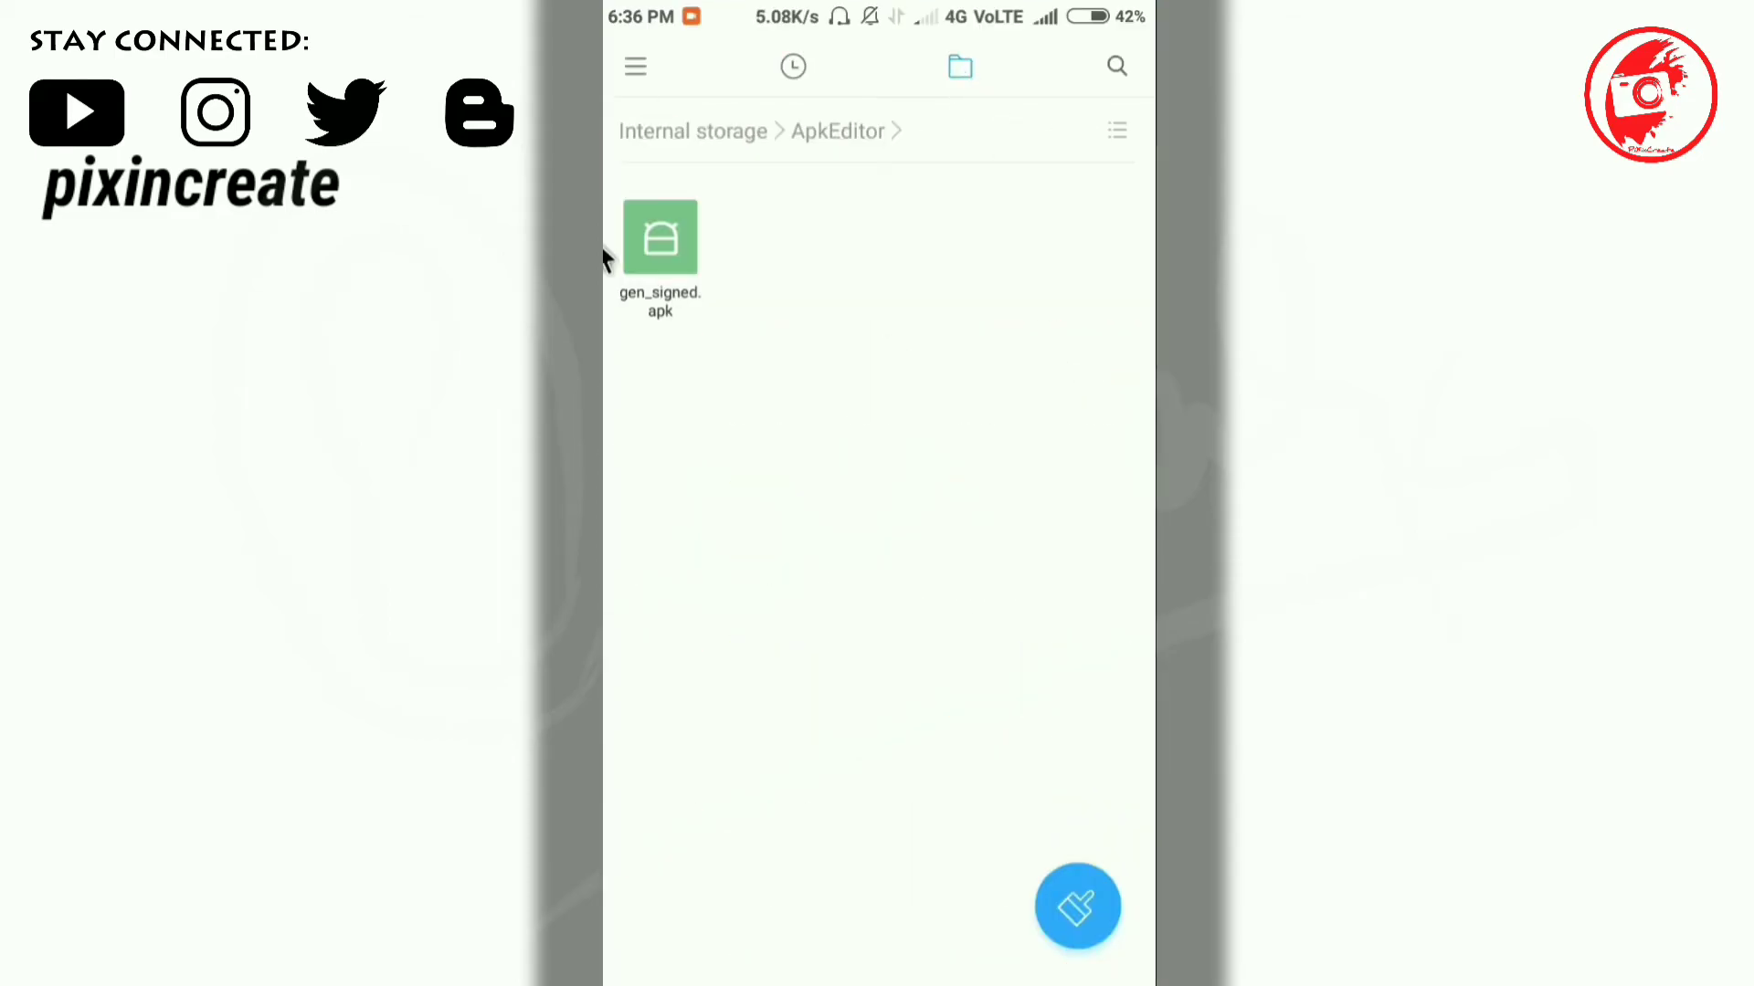
{"action": "left_click", "coordinate": [672, 239]}
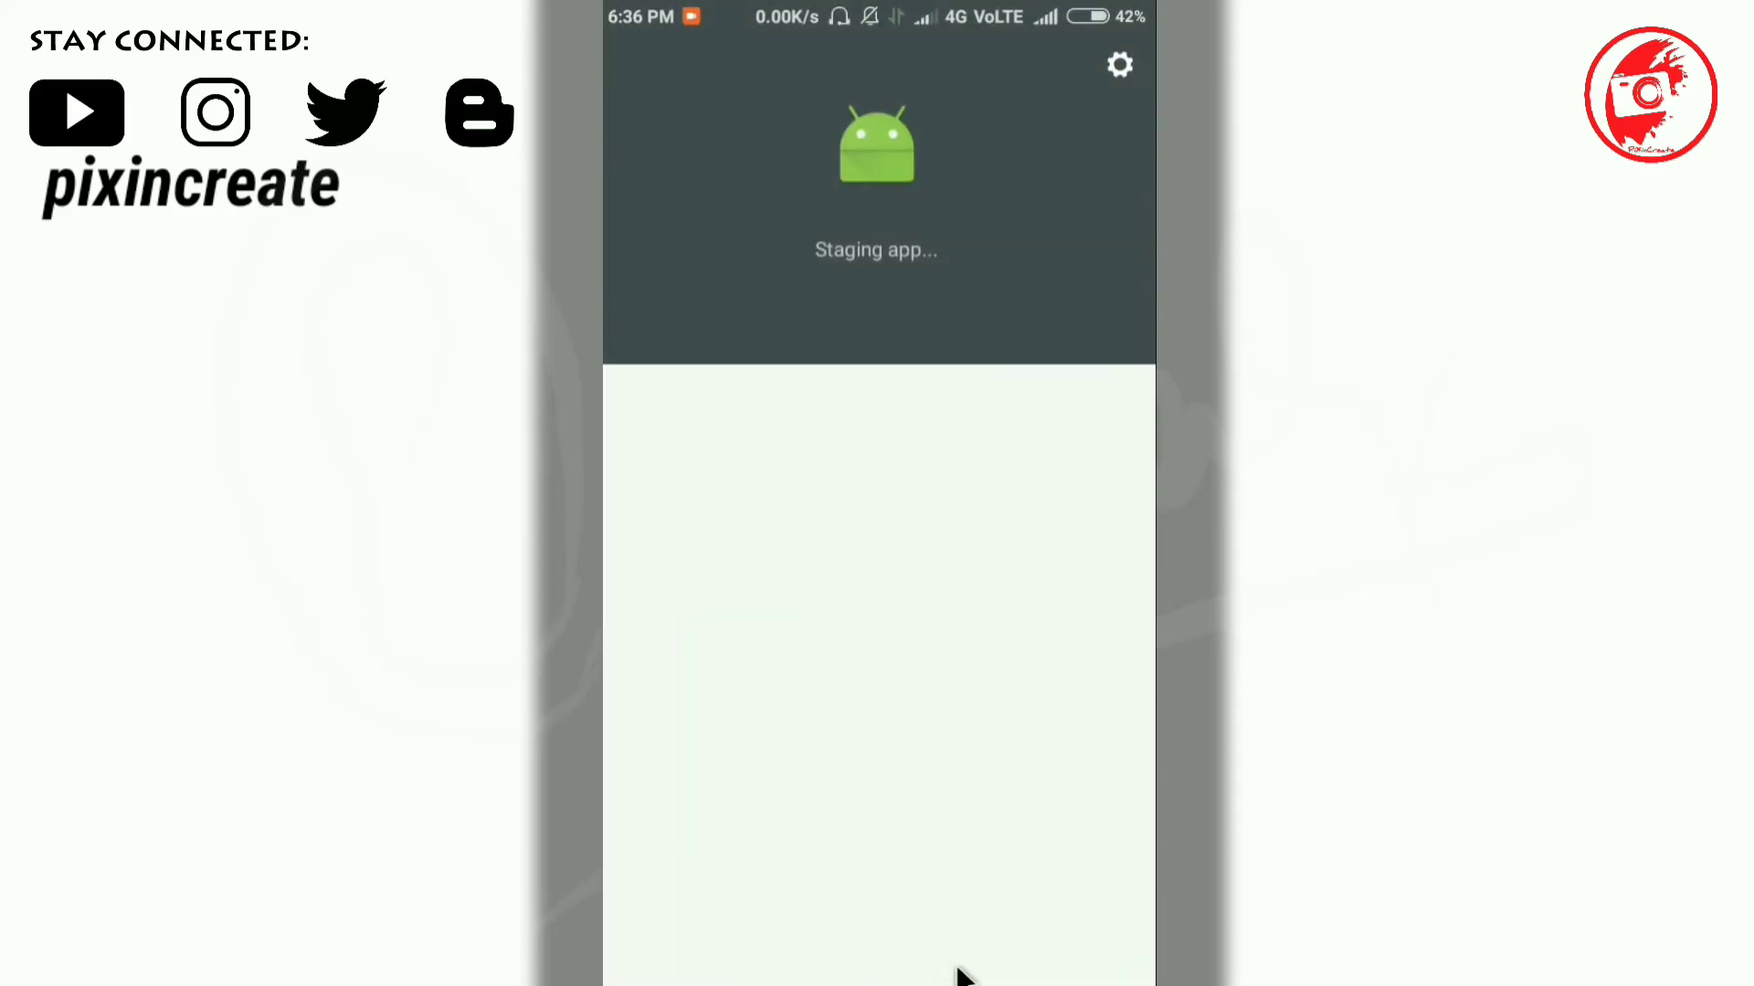
{"action": "left_click", "coordinate": [965, 974]}
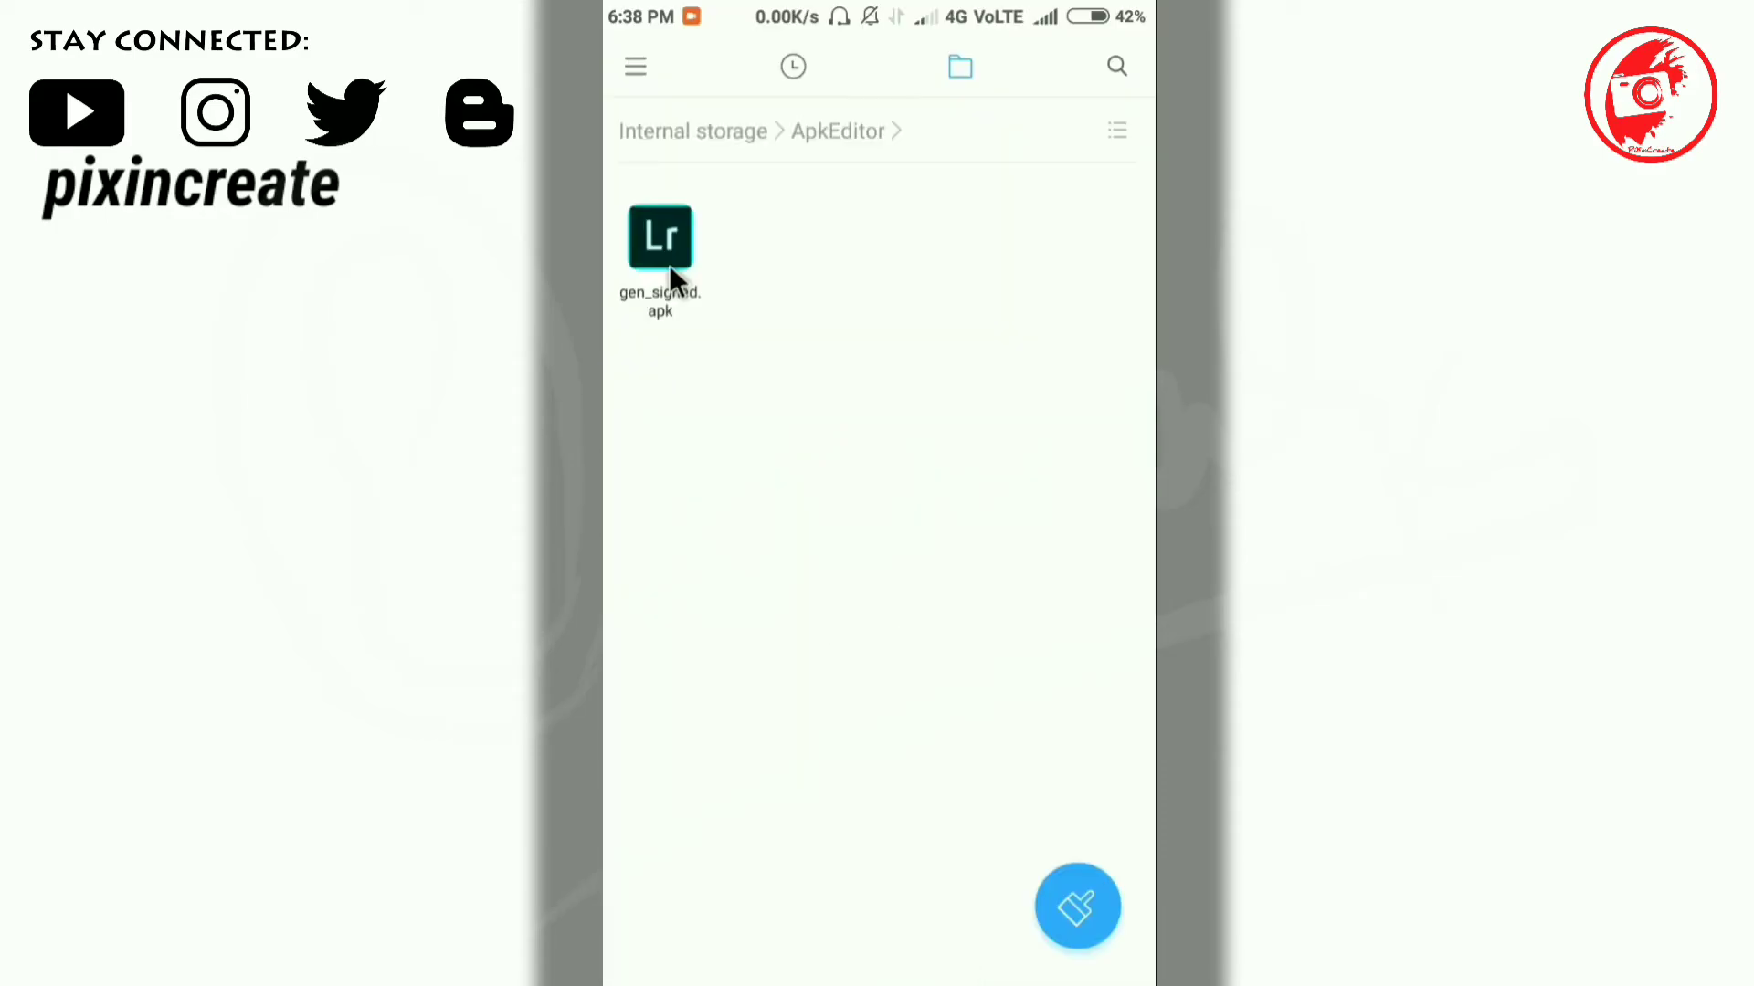
View the file details of gen_signed.apk, then close them
{"action": "left_click", "coordinate": [670, 265]}
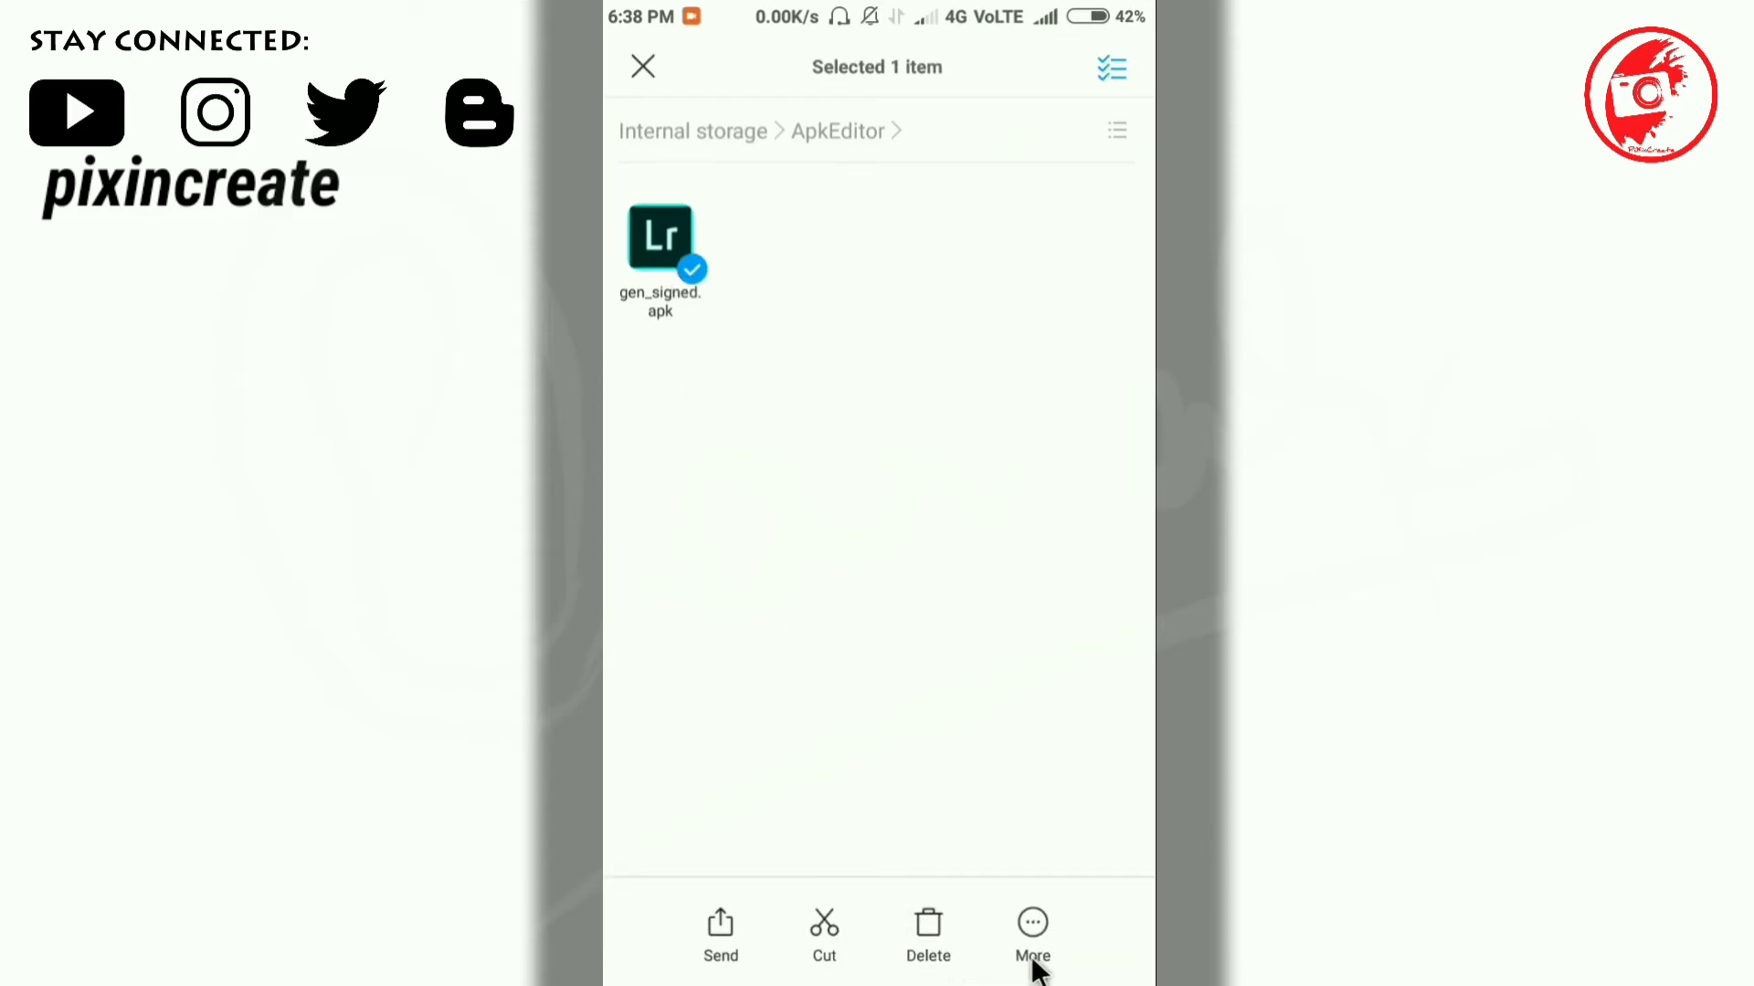
{"action": "left_click", "coordinate": [1033, 950]}
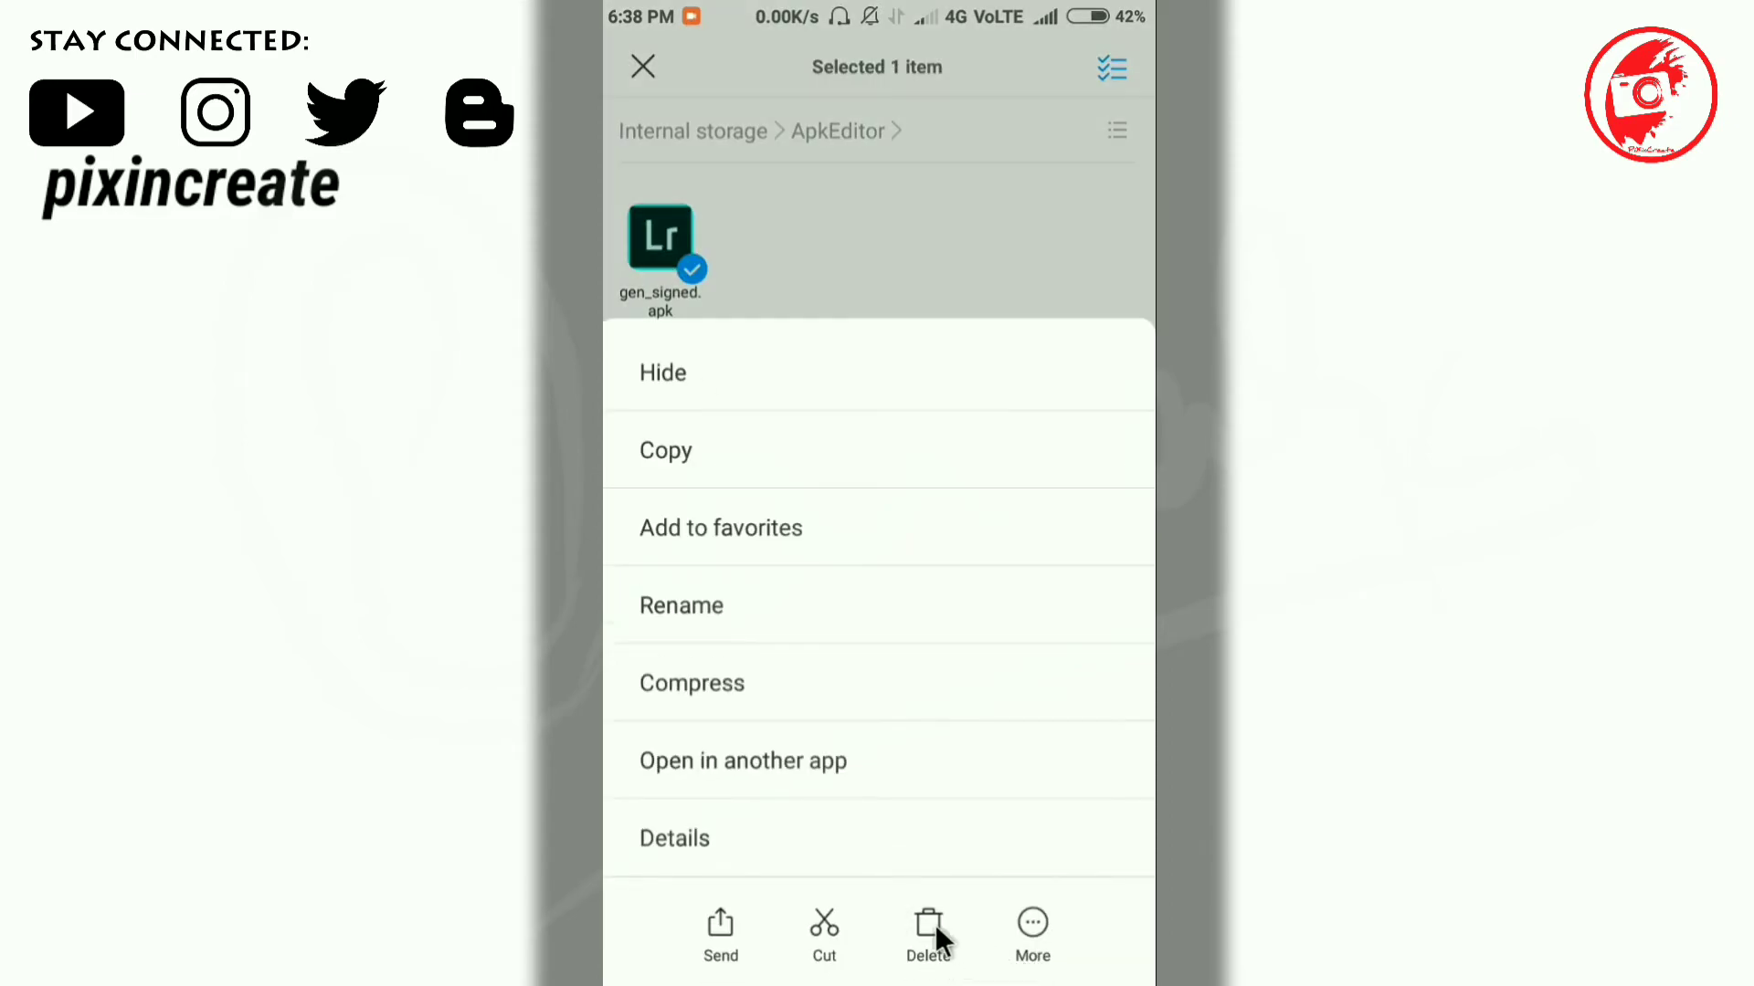
{"action": "left_click", "coordinate": [706, 837]}
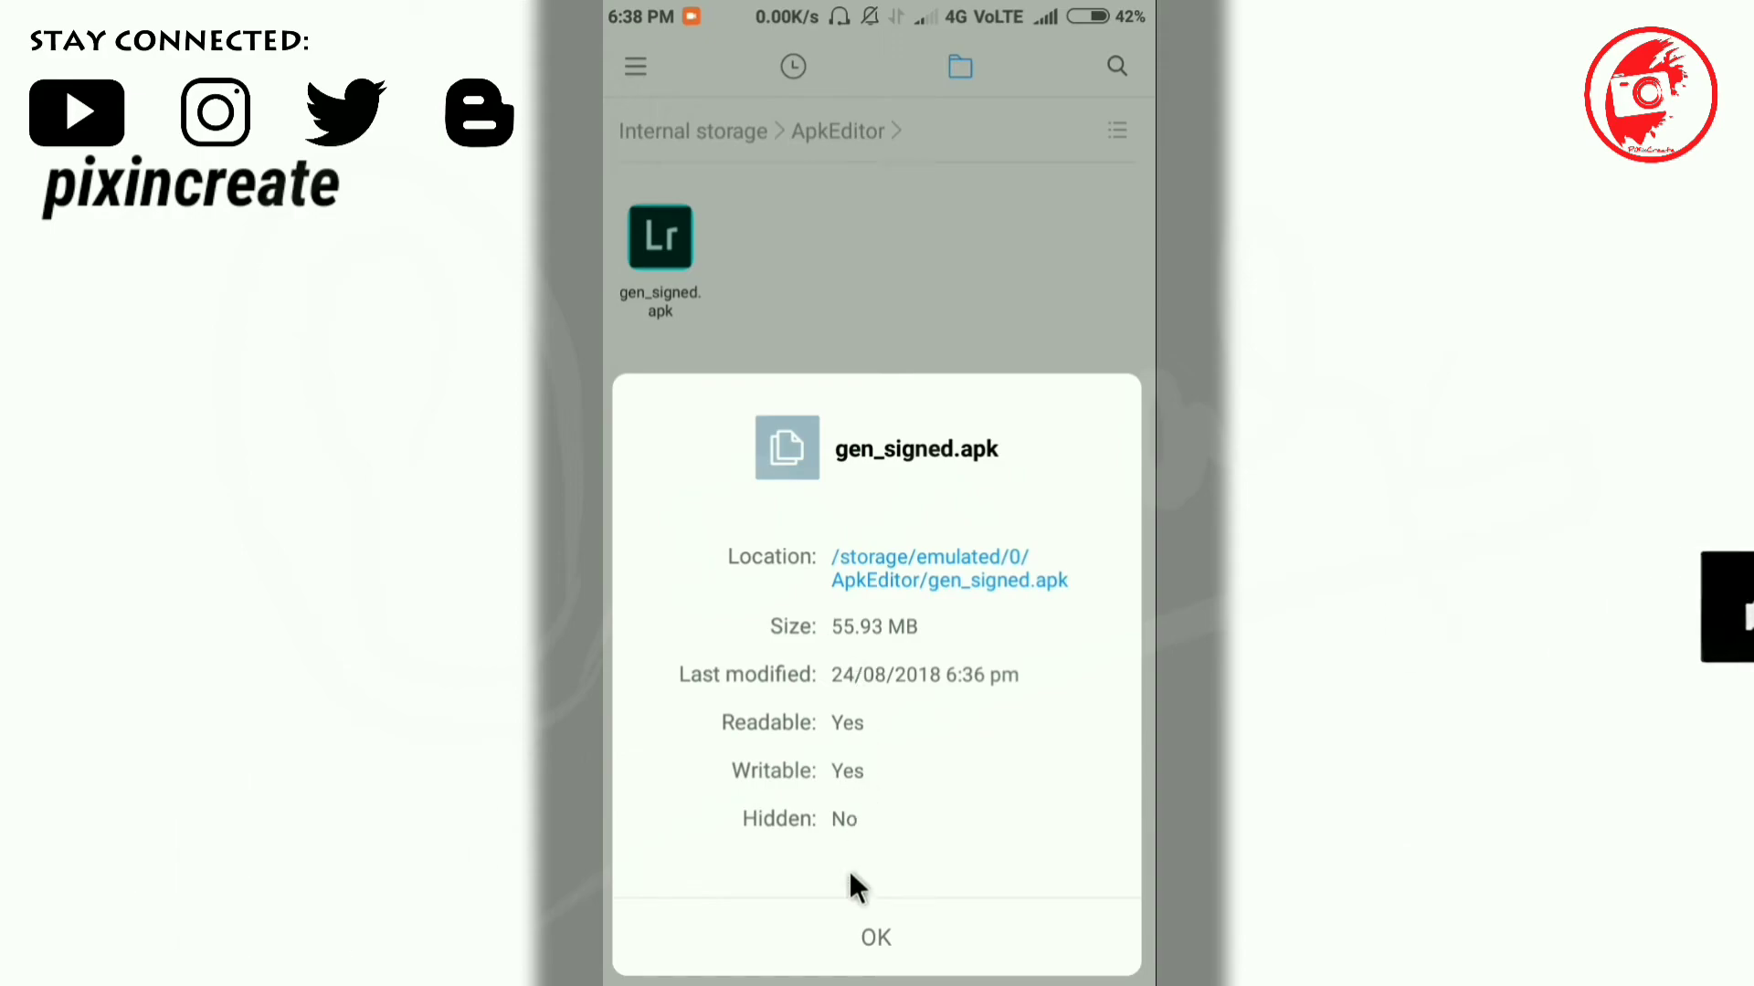
{"action": "left_click", "coordinate": [864, 939]}
Launch the reinstalled Lightroom CC, skipping onboarding and the Adobe sign-in screen
{"action": "left_click_drag", "start_coordinate": [866, 943], "coordinate": [864, 571]}
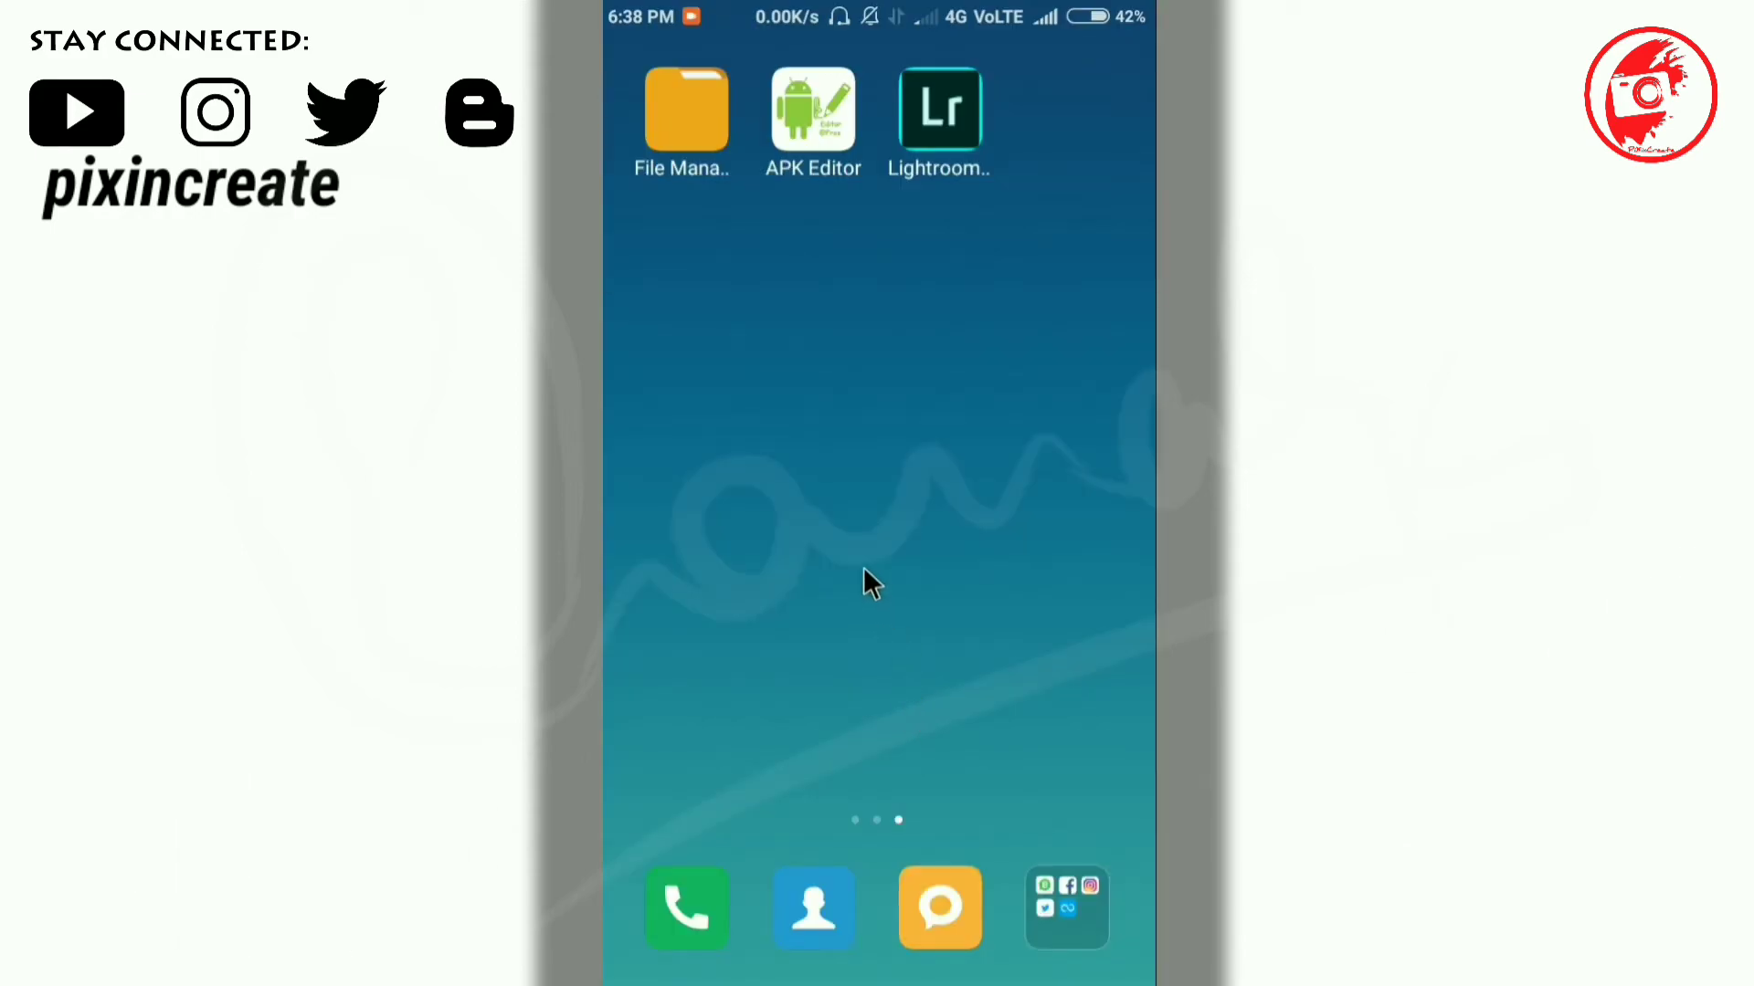
{"action": "left_click", "coordinate": [946, 117]}
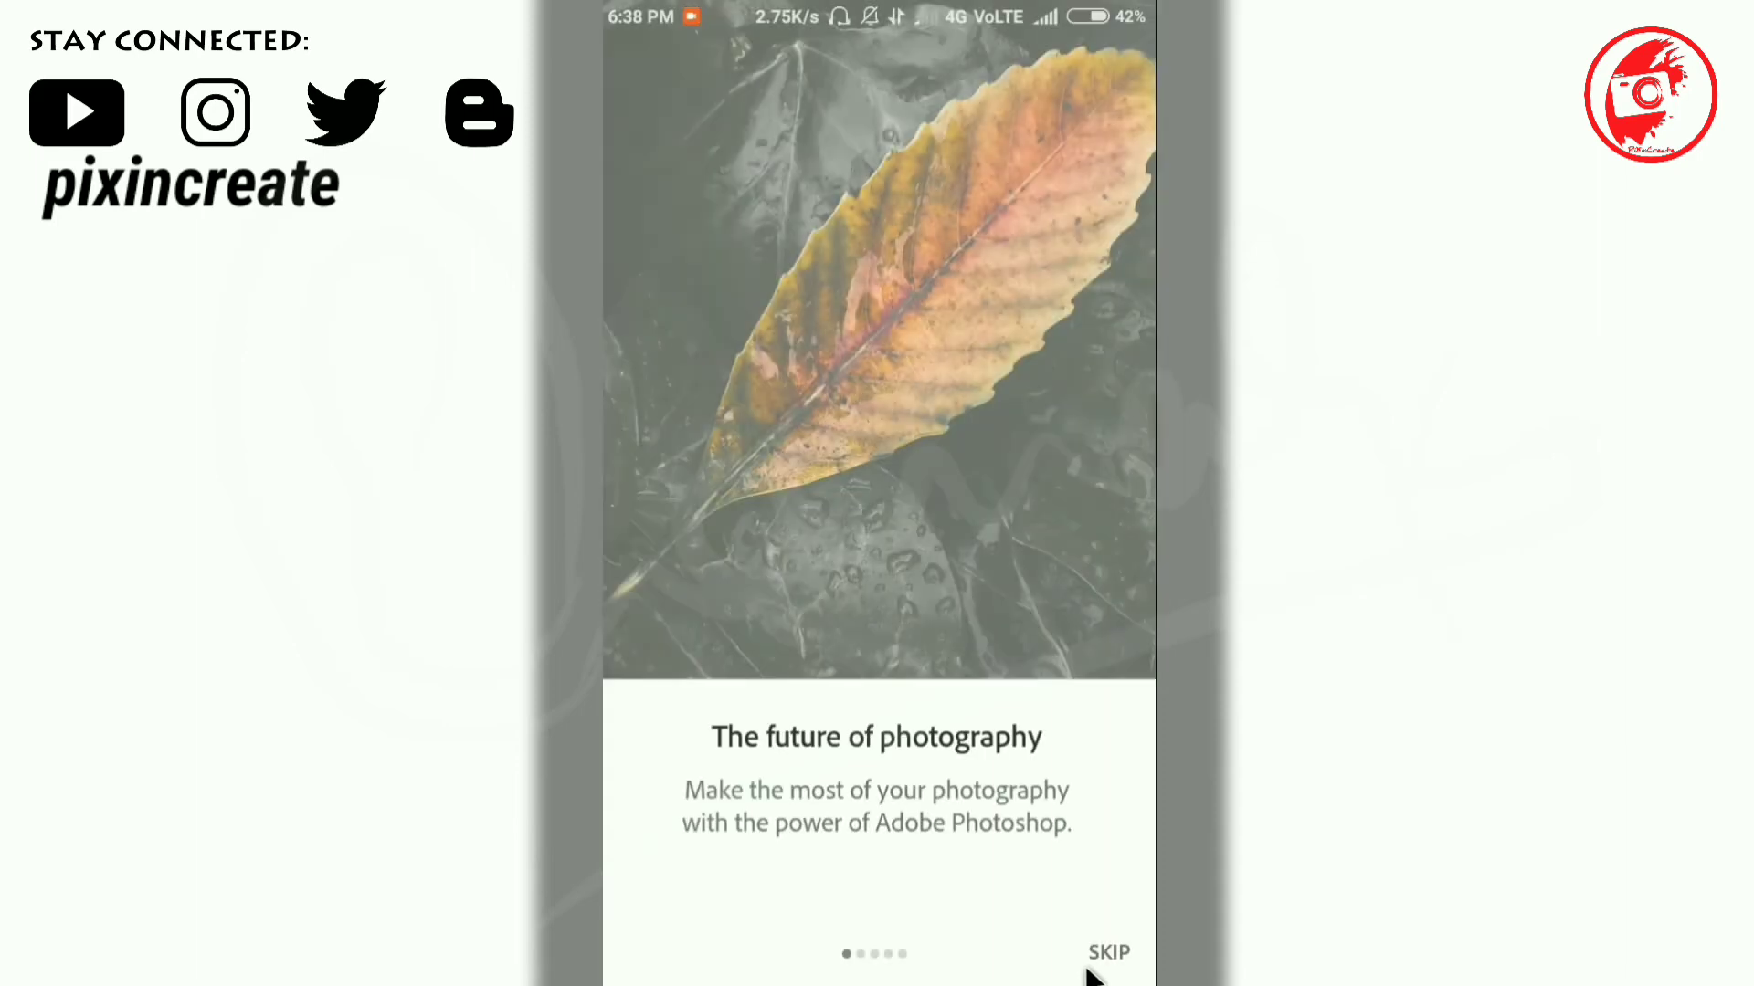
{"action": "left_click", "coordinate": [1099, 967]}
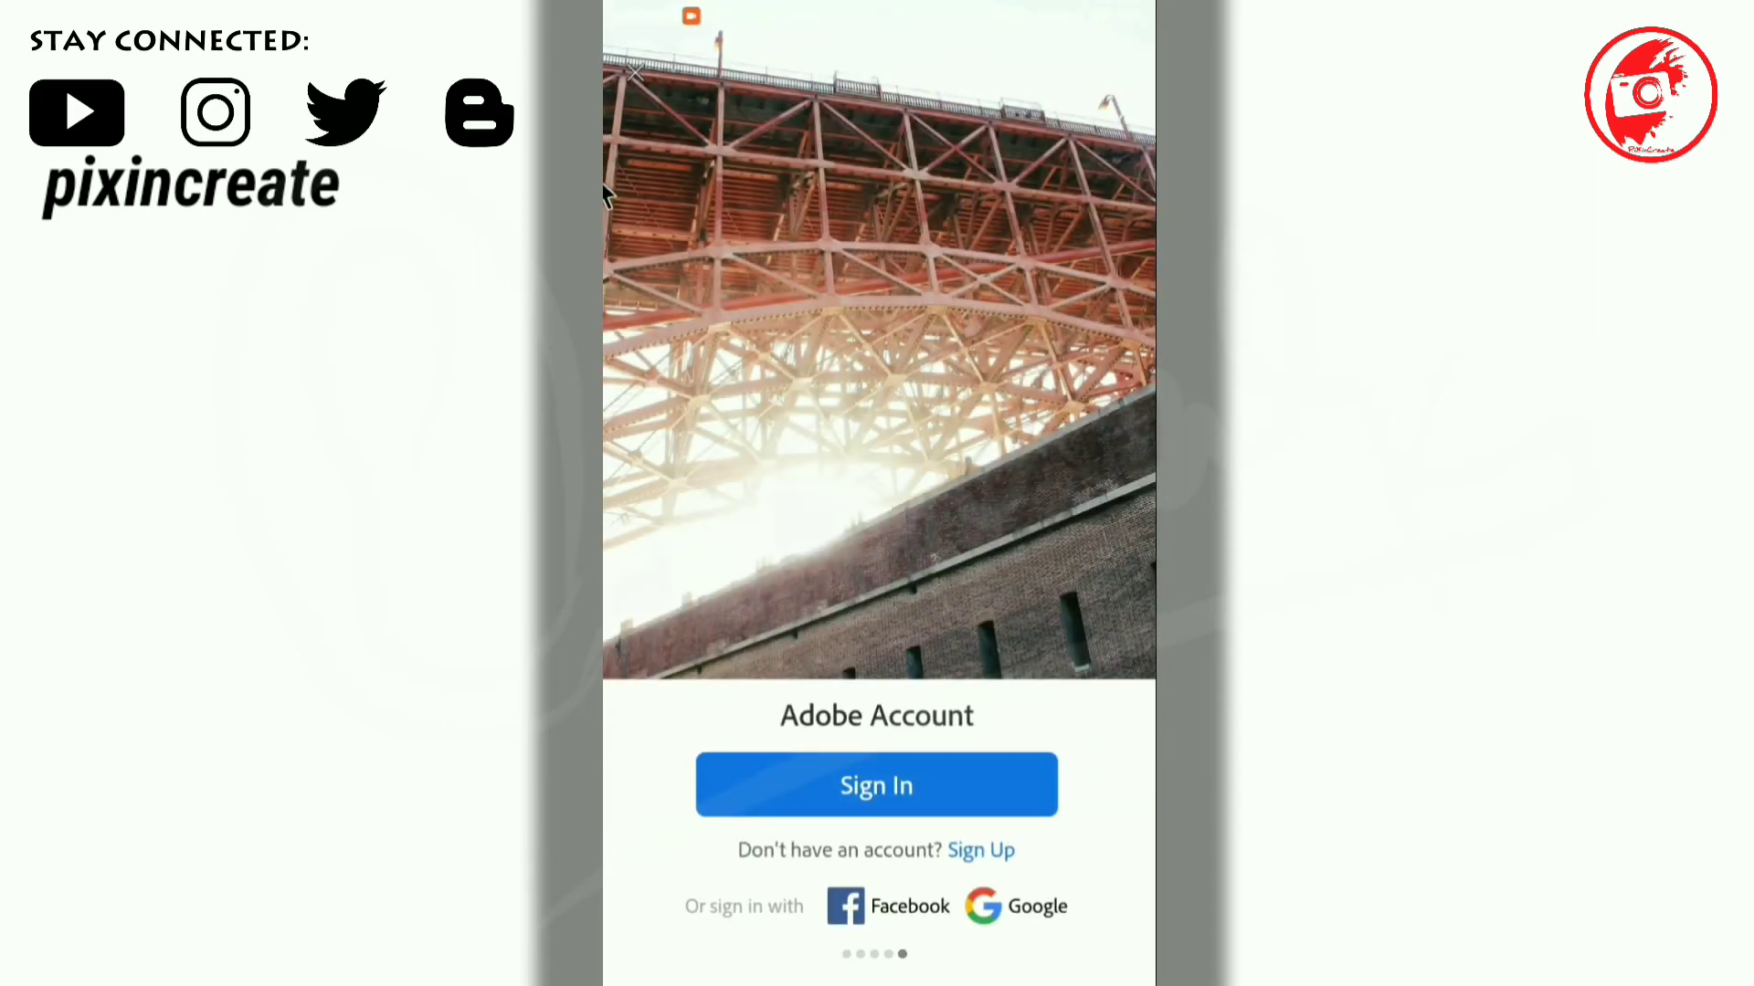
{"action": "left_click", "coordinate": [639, 81]}
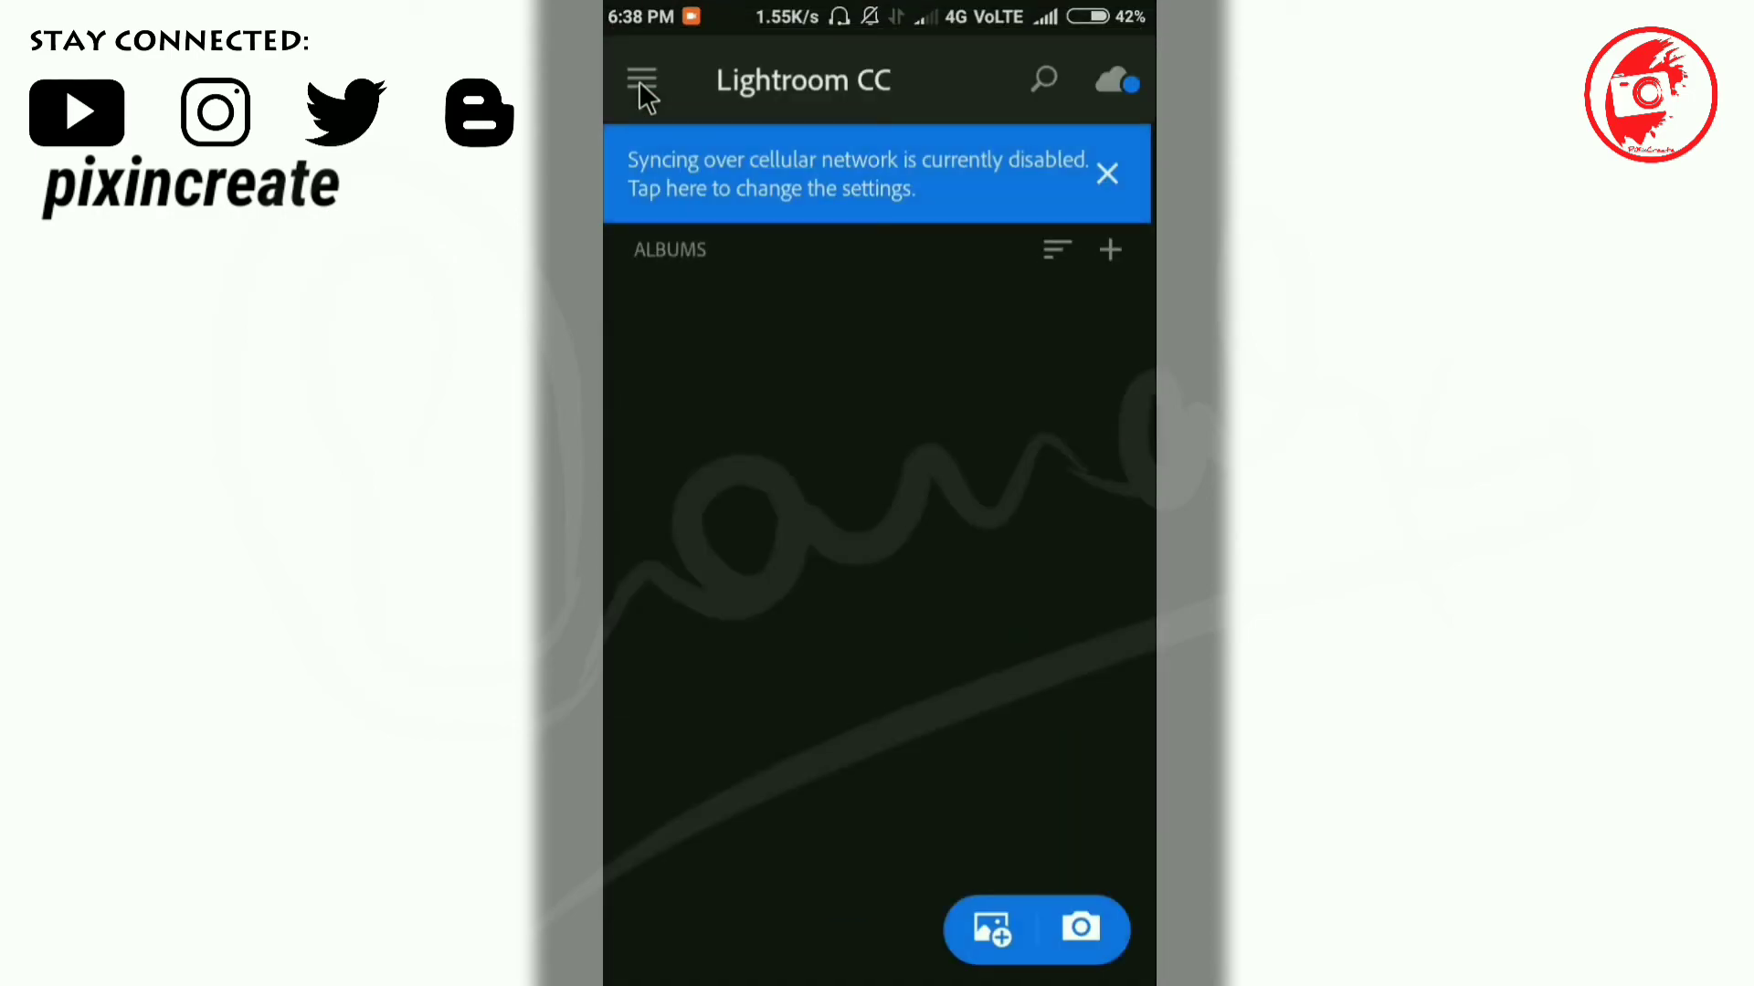
{"action": "left_click", "coordinate": [640, 83]}
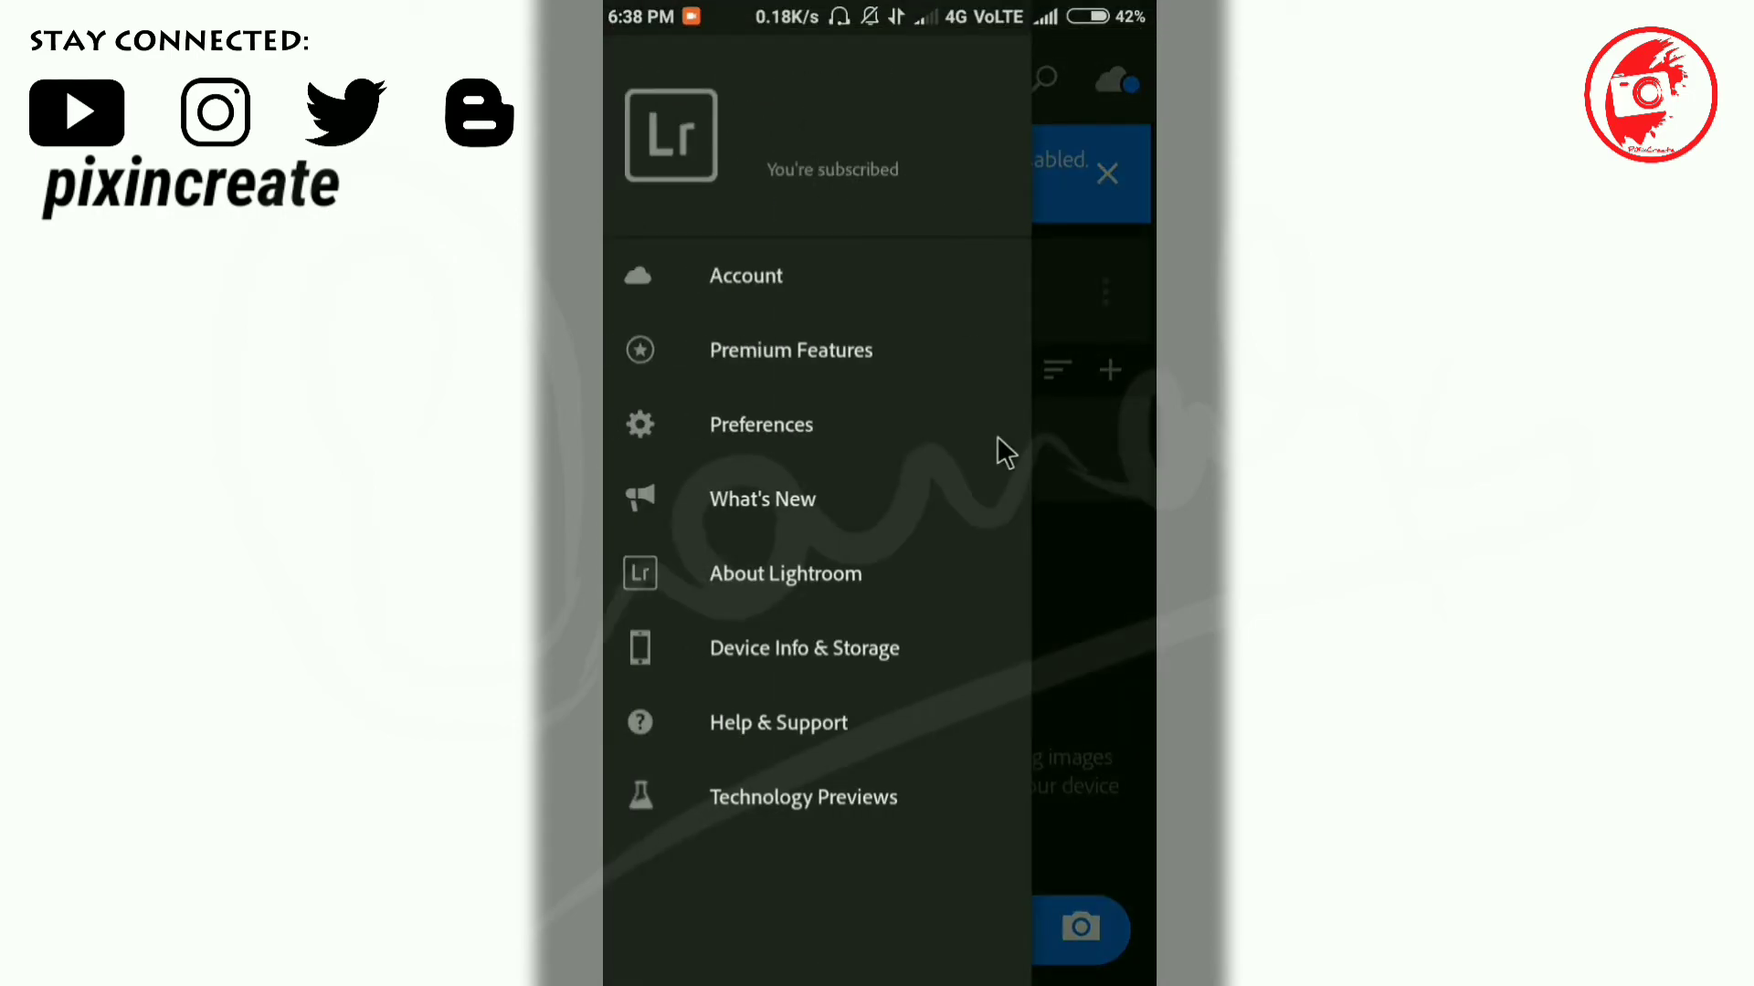
{"action": "left_click", "coordinate": [1087, 643]}
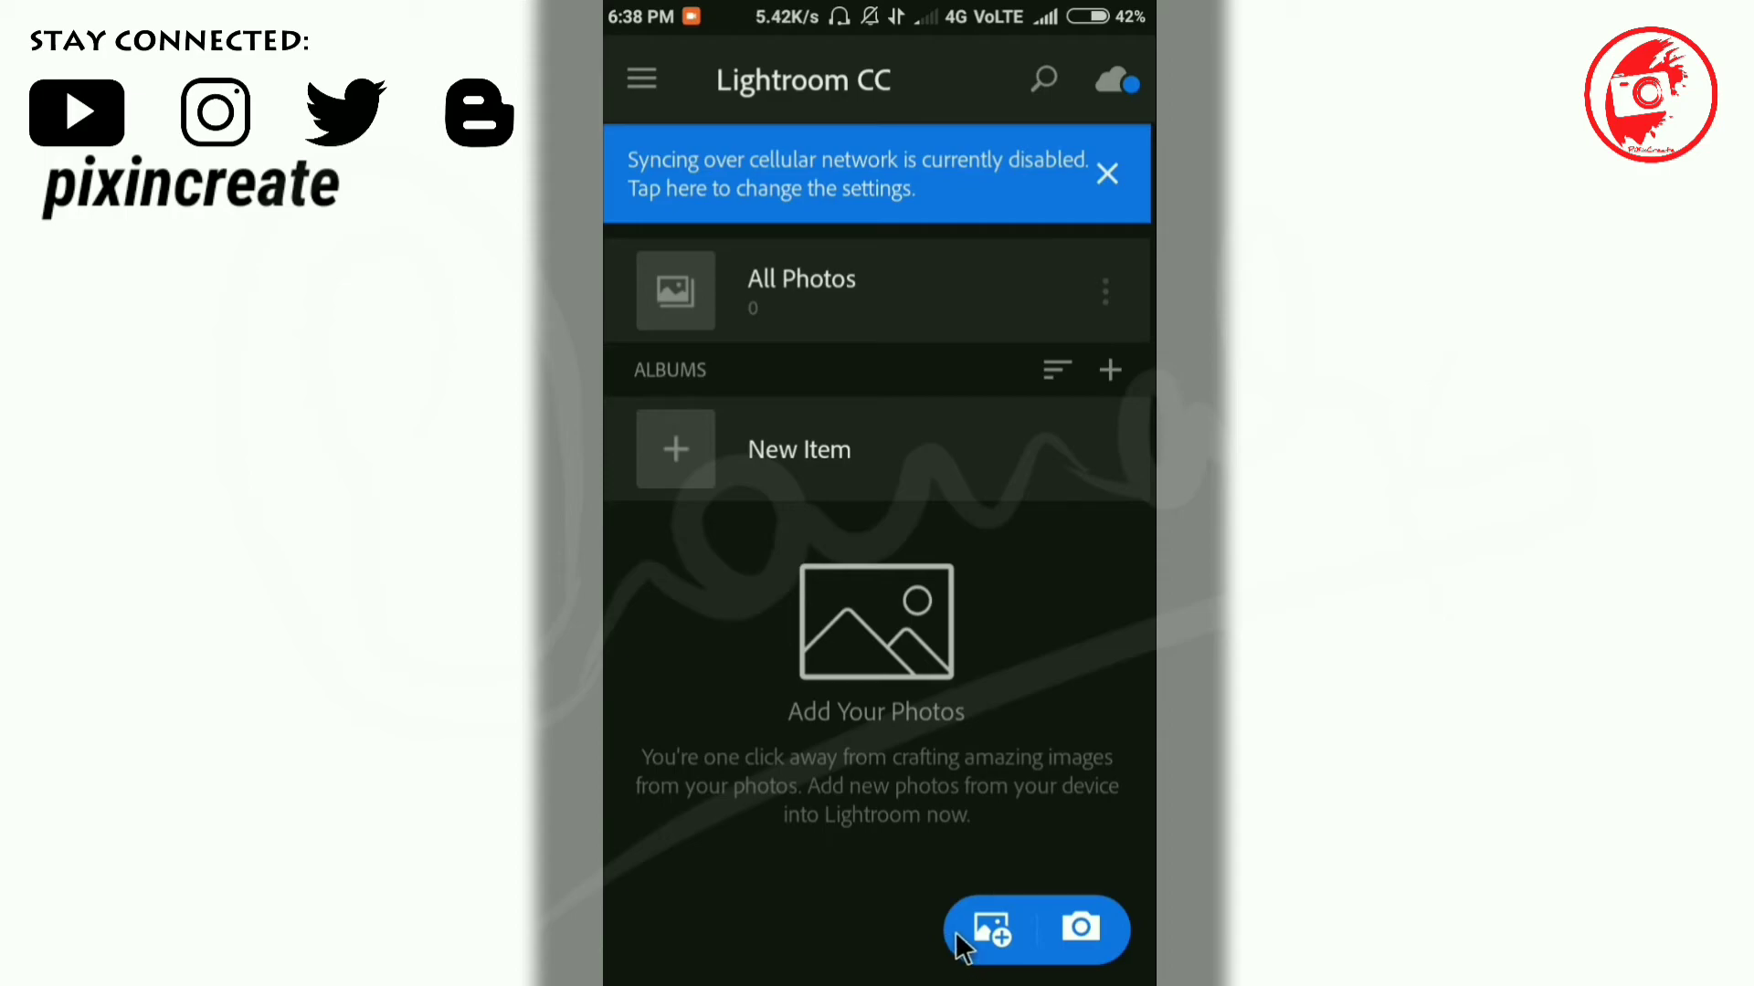
Import the hooded-archer photo from the device and open All Photos
{"action": "left_click", "coordinate": [959, 943]}
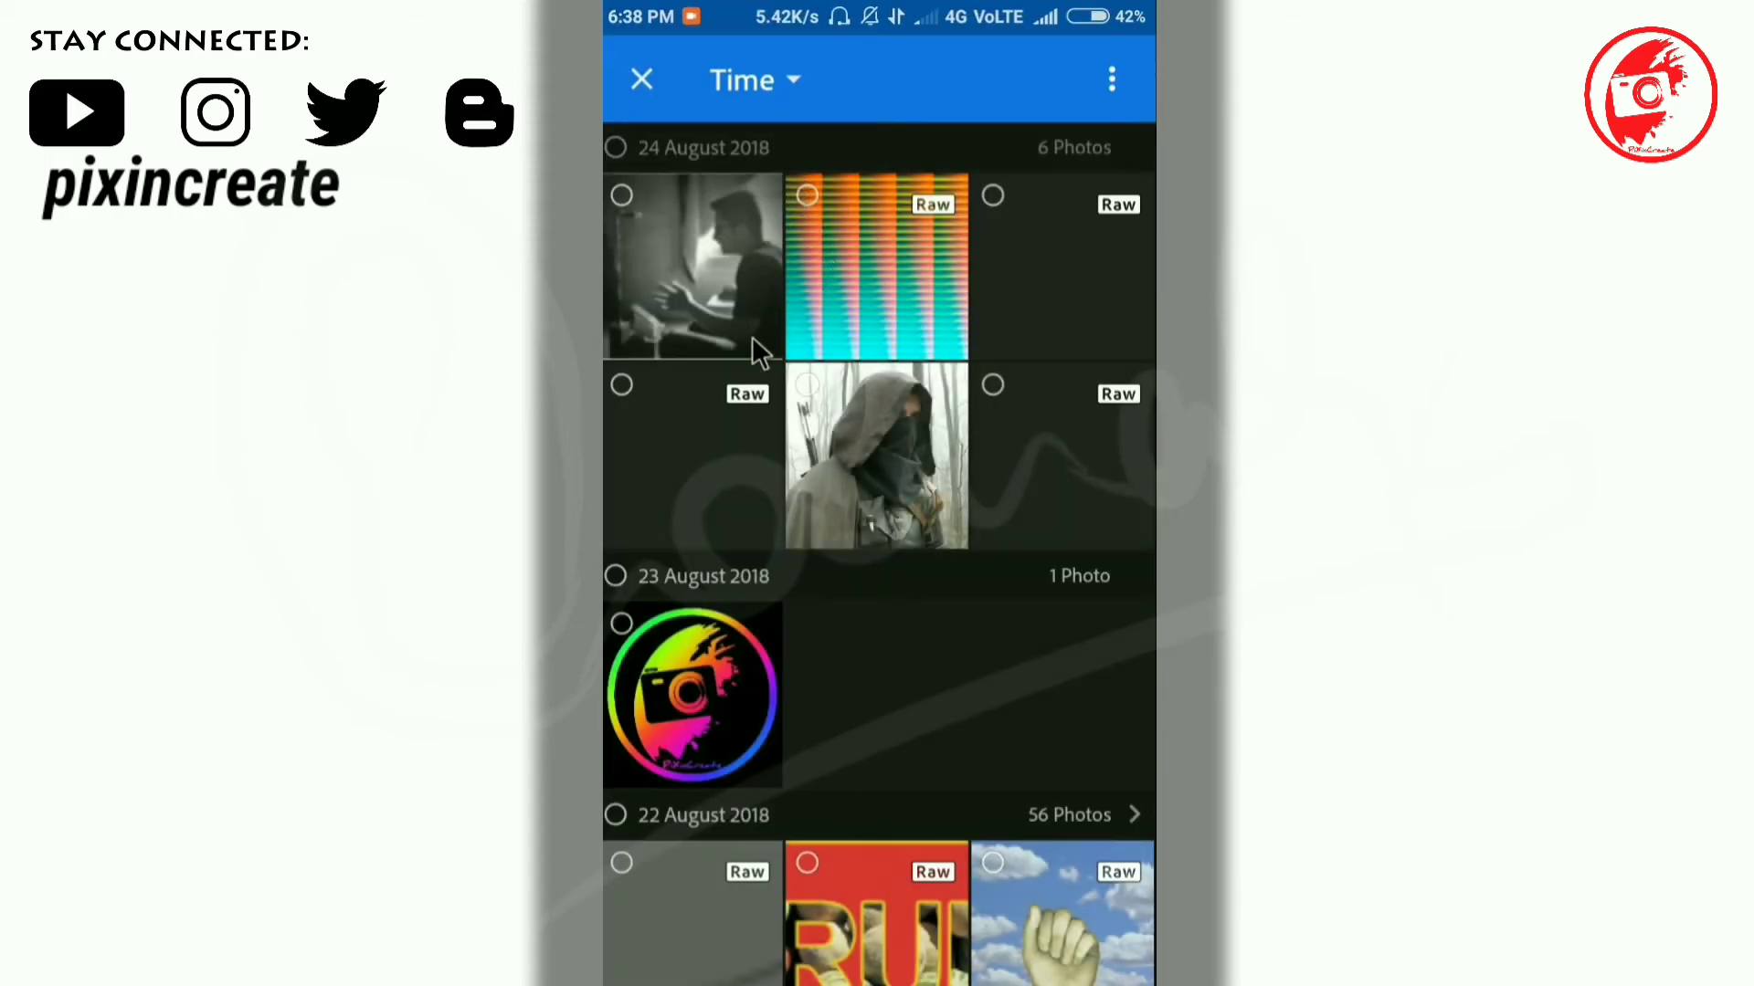
{"action": "left_click", "coordinate": [859, 451]}
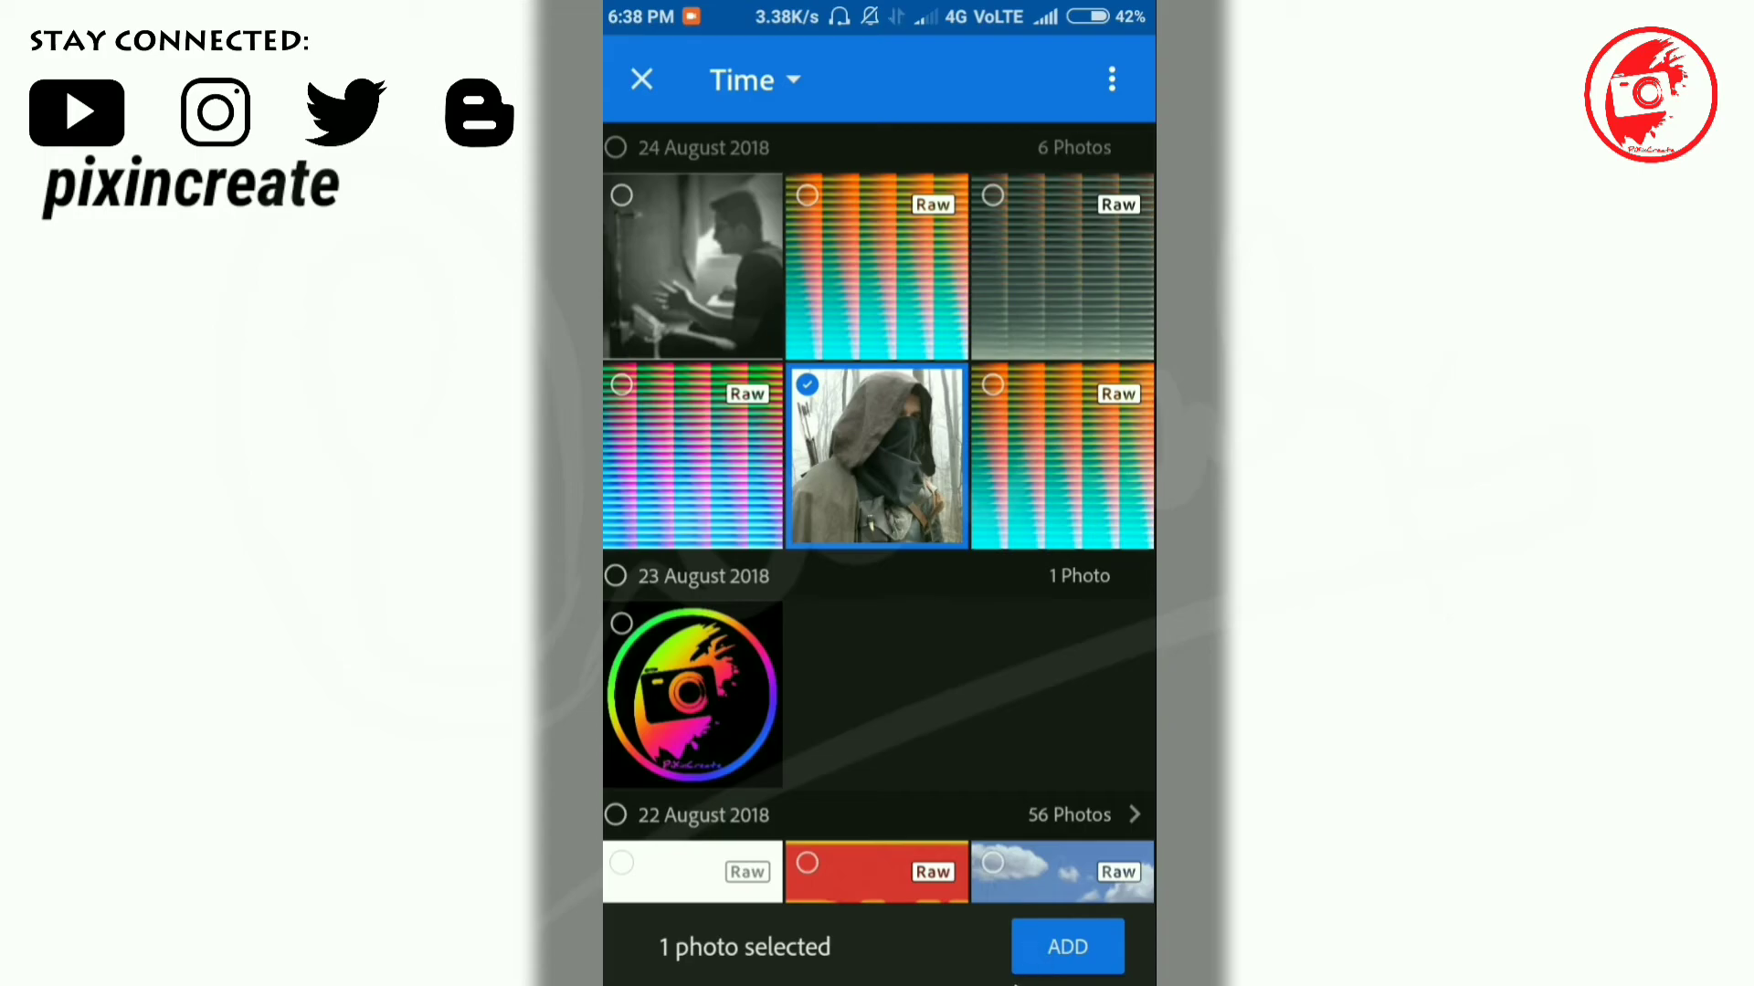
{"action": "left_click", "coordinate": [1055, 959]}
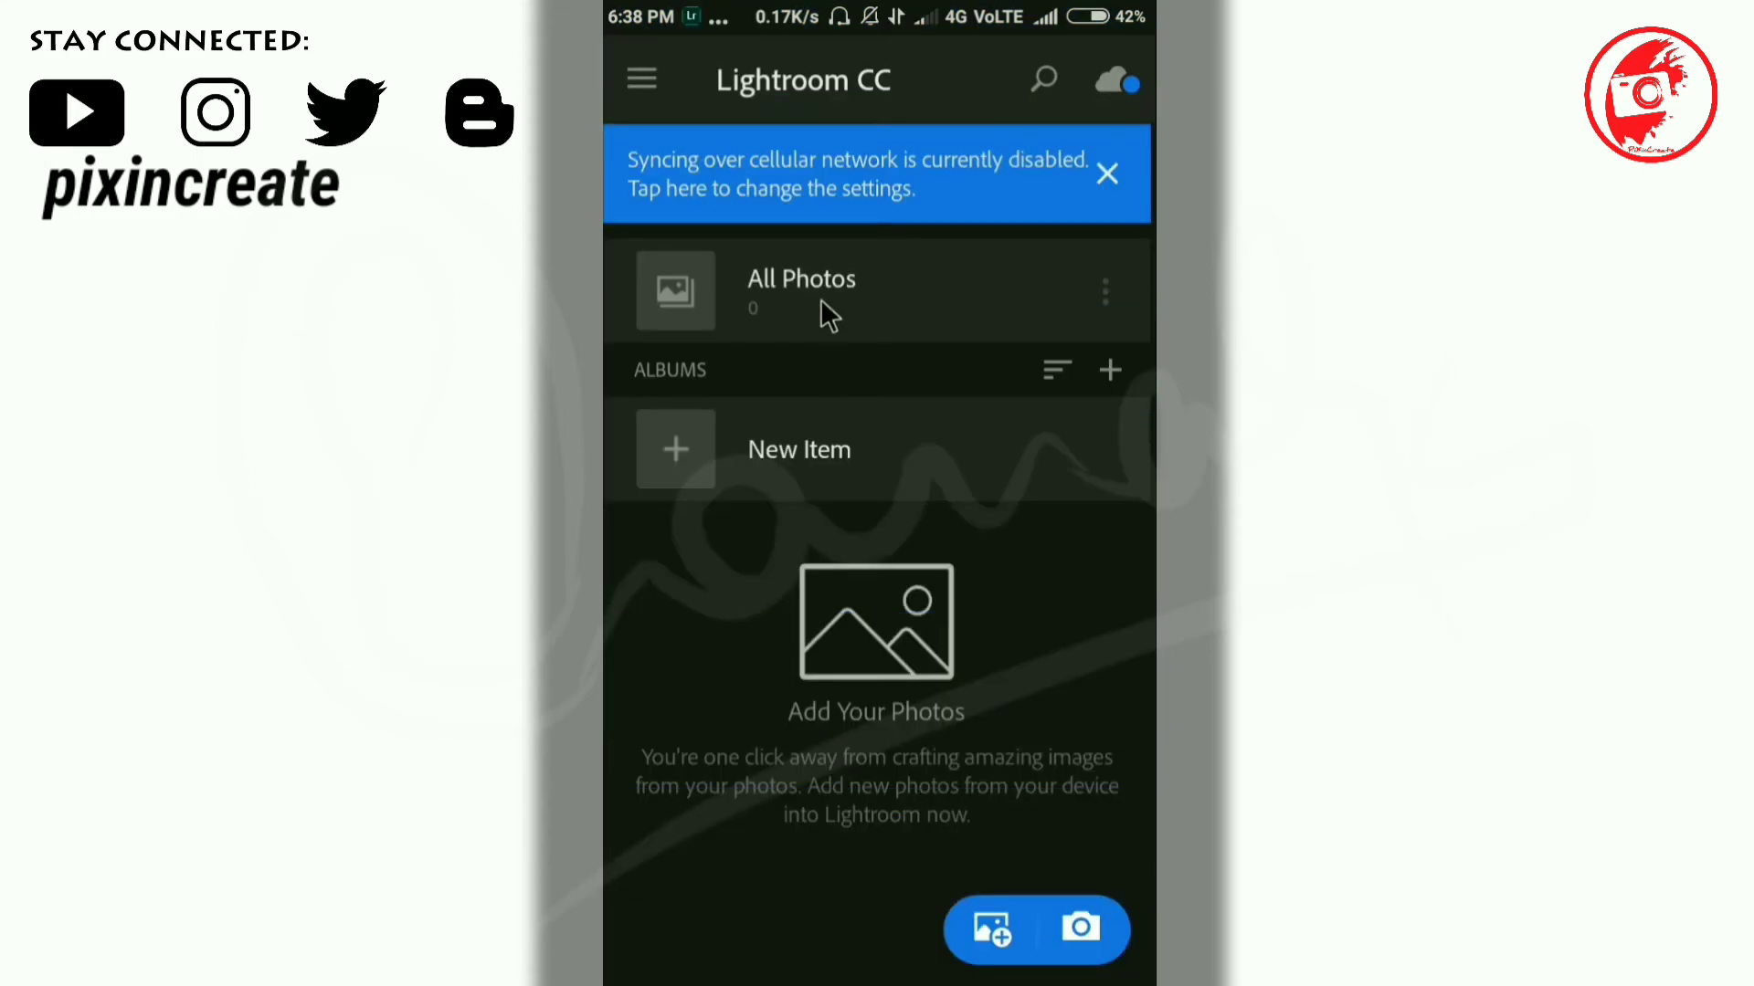
{"action": "left_click", "coordinate": [820, 302]}
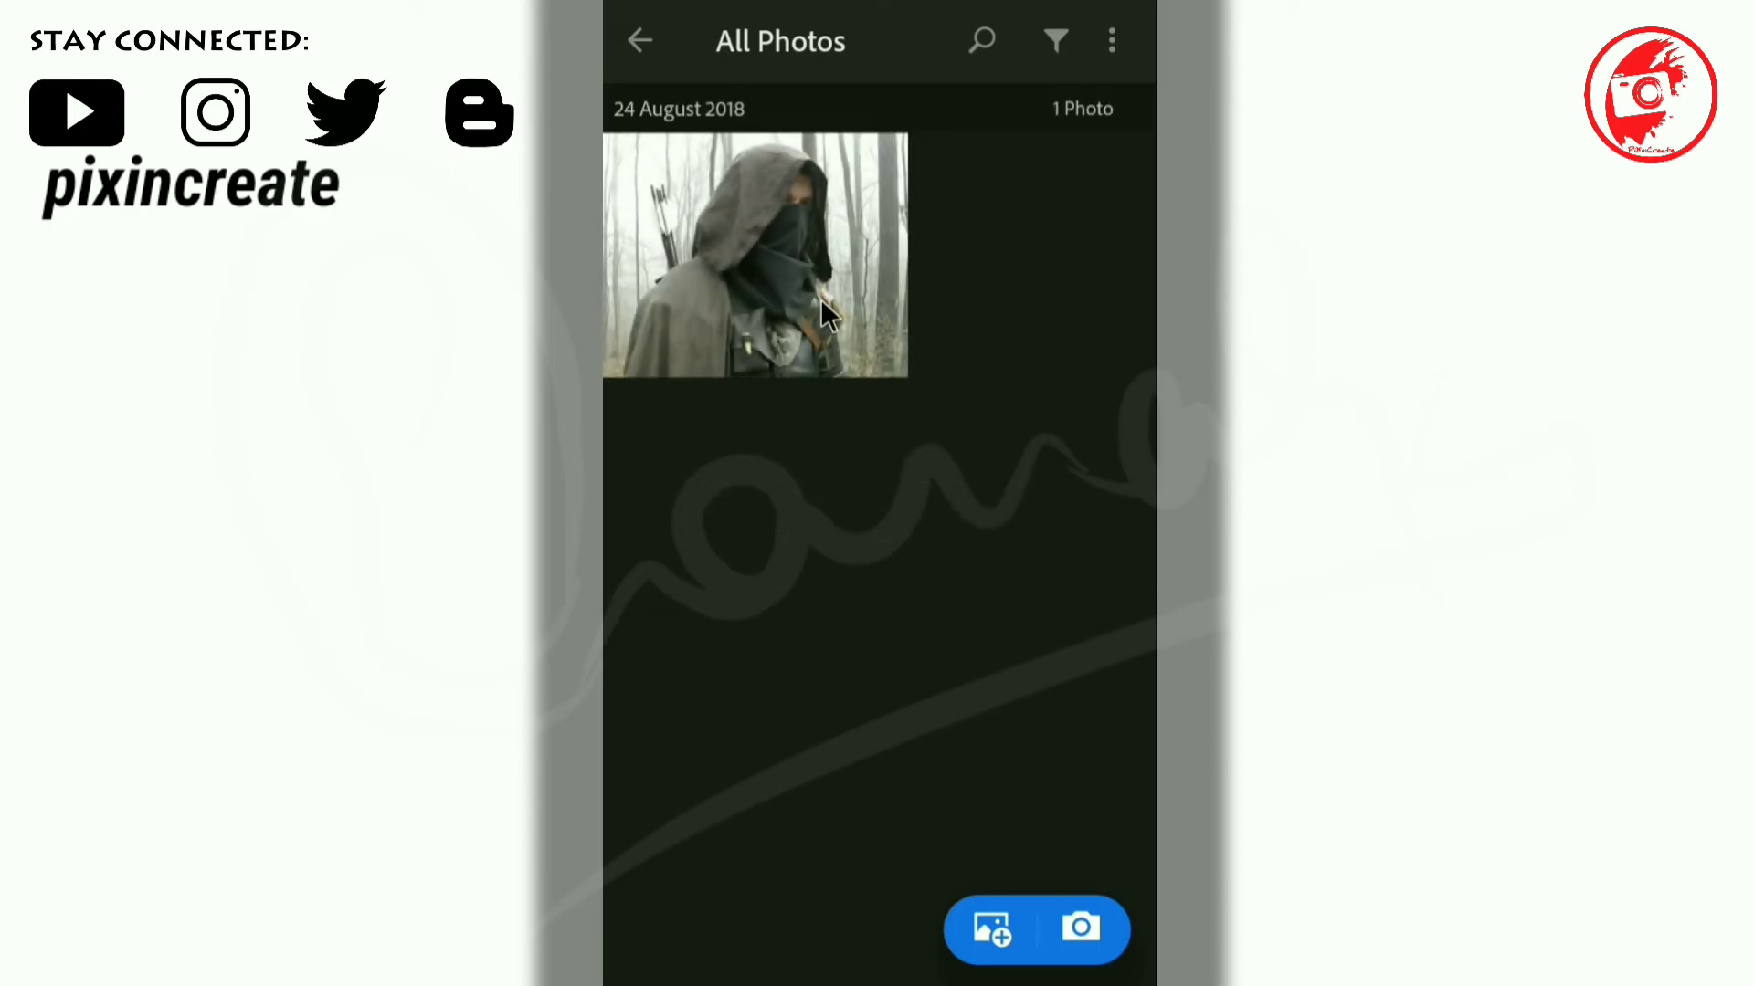
Open the archer photo's presets and confirm the Custom group is enabled in Manage Presets
{"action": "left_click", "coordinate": [820, 301]}
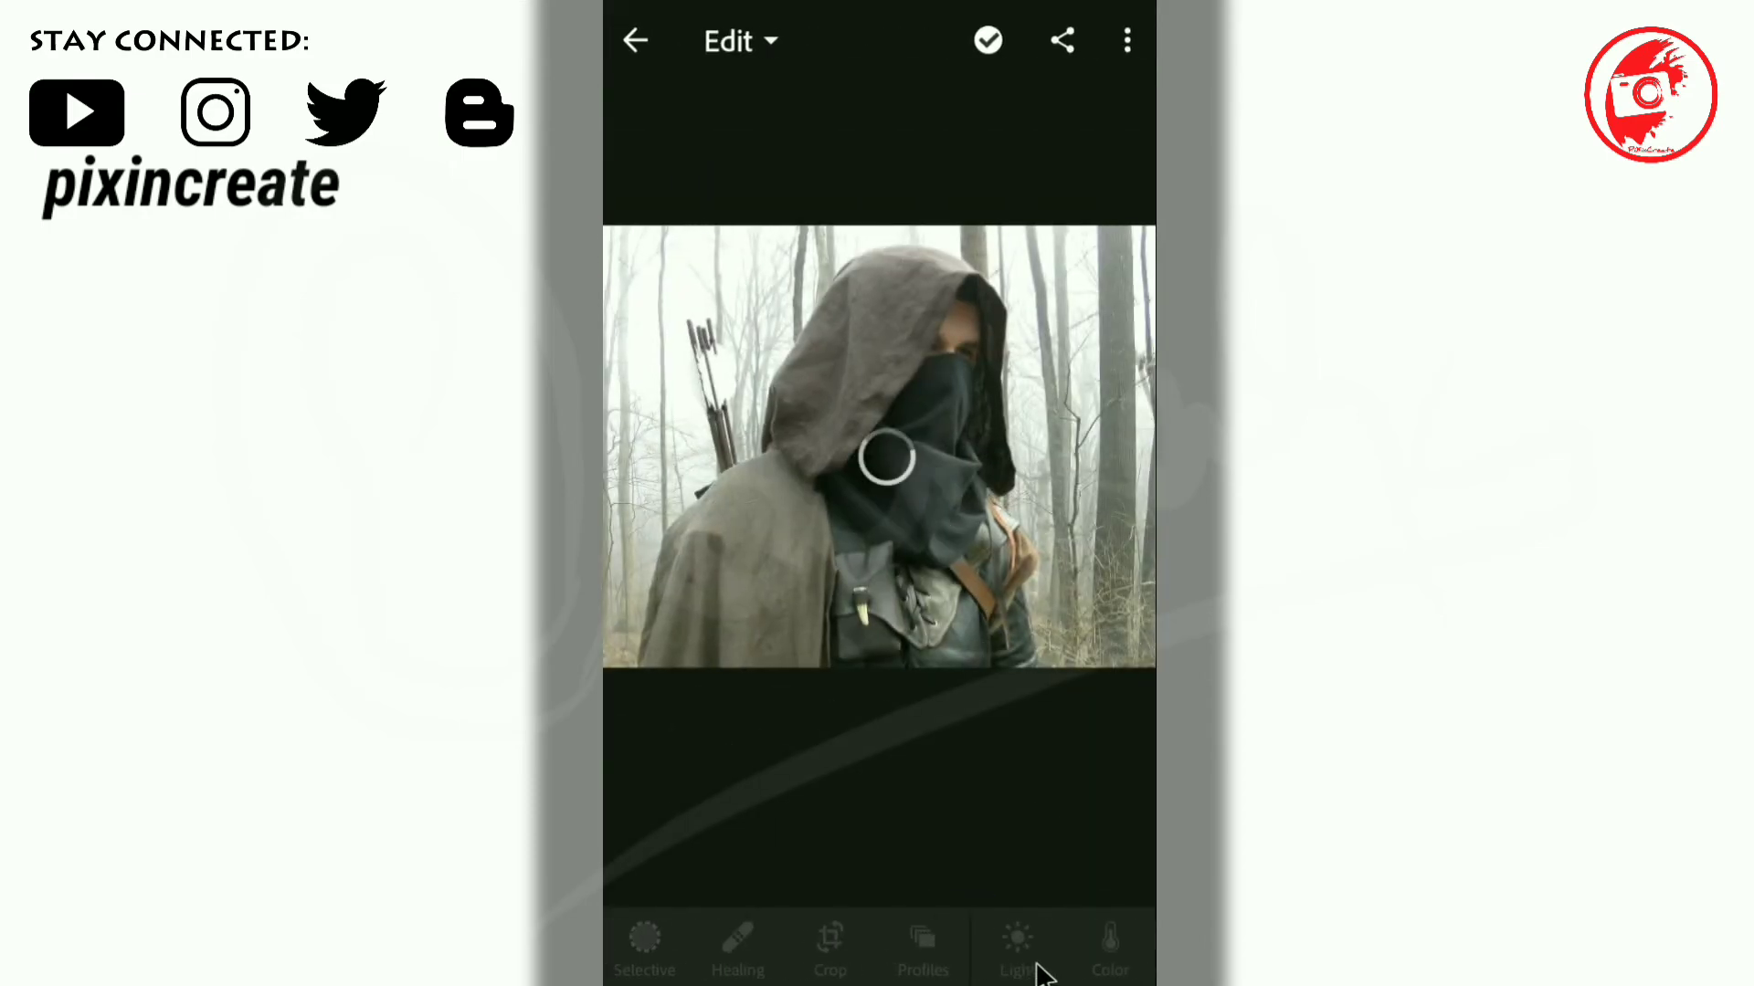
{"action": "left_click_drag", "start_coordinate": [1065, 968], "coordinate": [657, 968]}
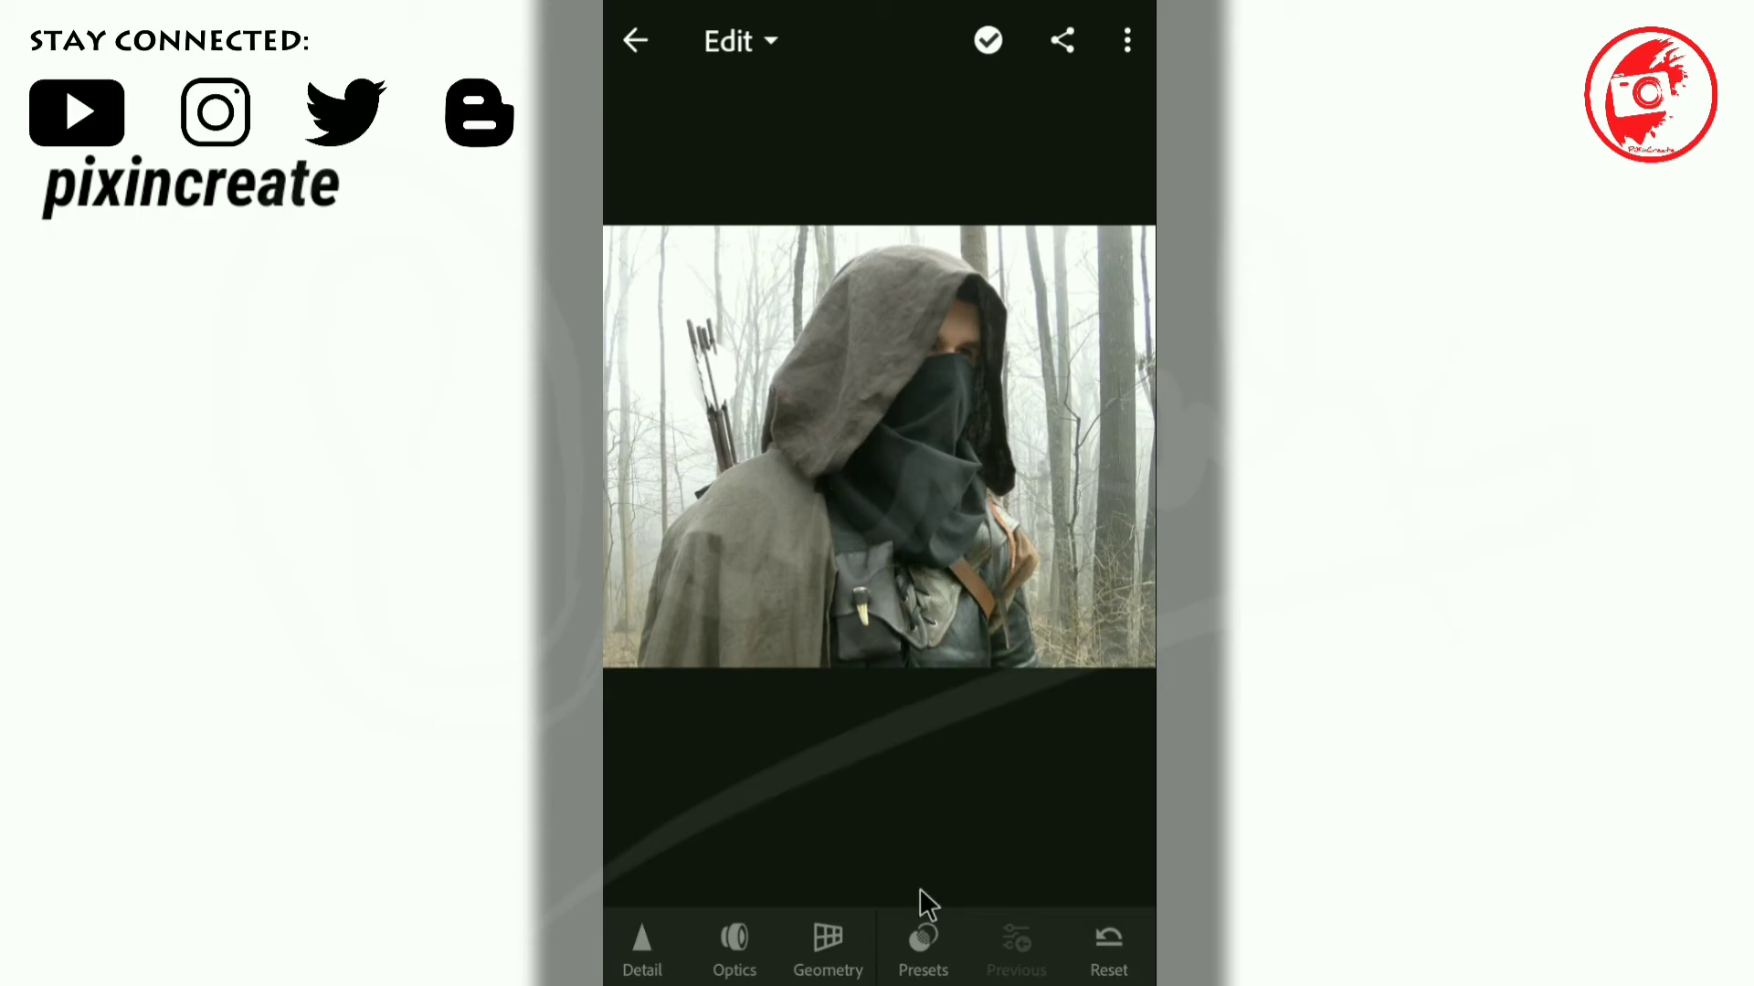
{"action": "left_click", "coordinate": [921, 941]}
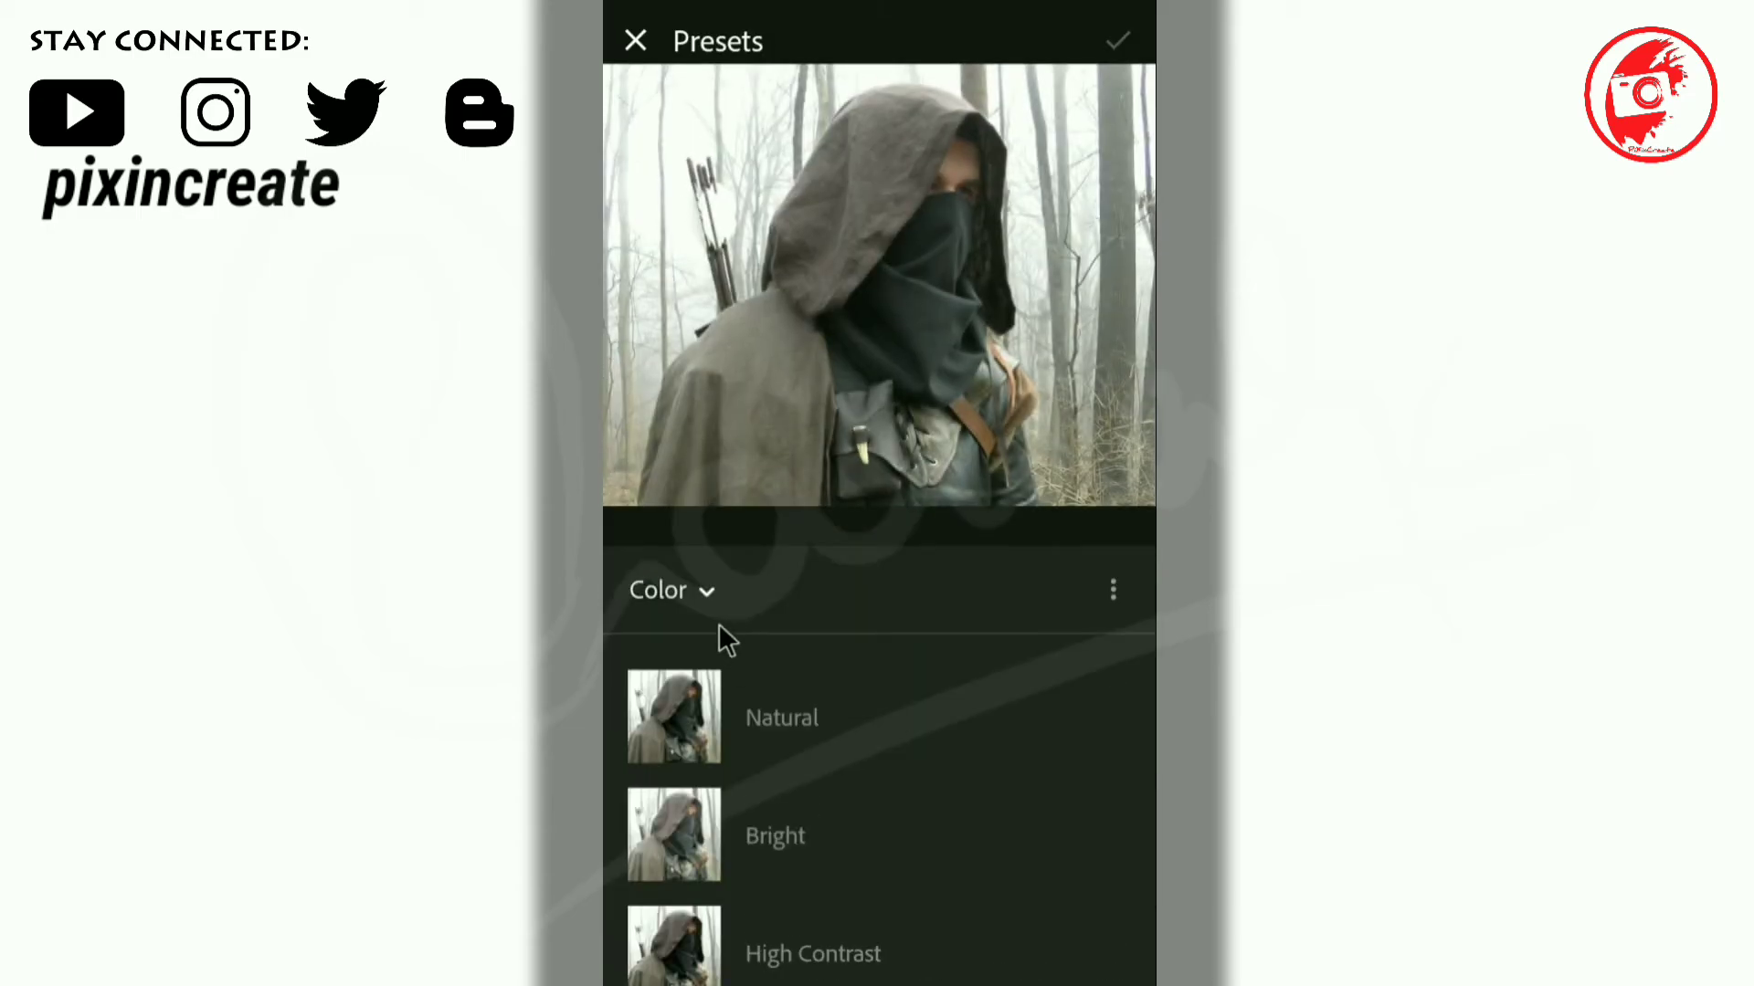
{"action": "left_click", "coordinate": [1112, 595]}
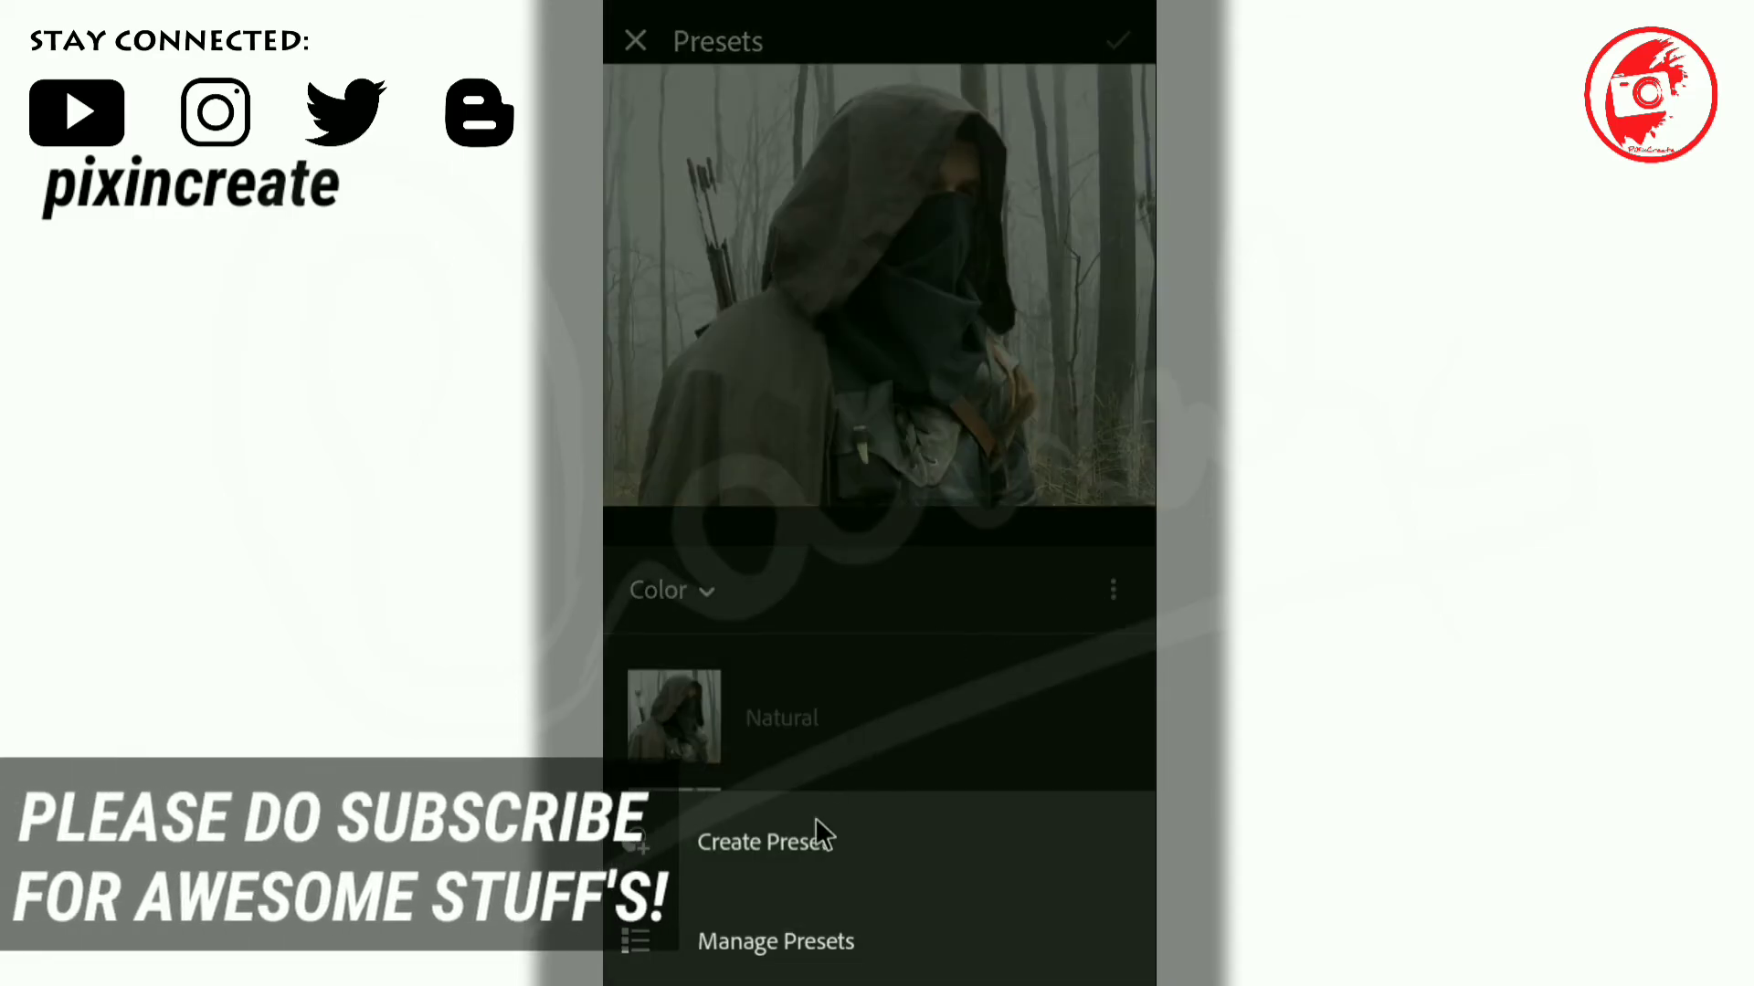
{"action": "left_click", "coordinate": [758, 950]}
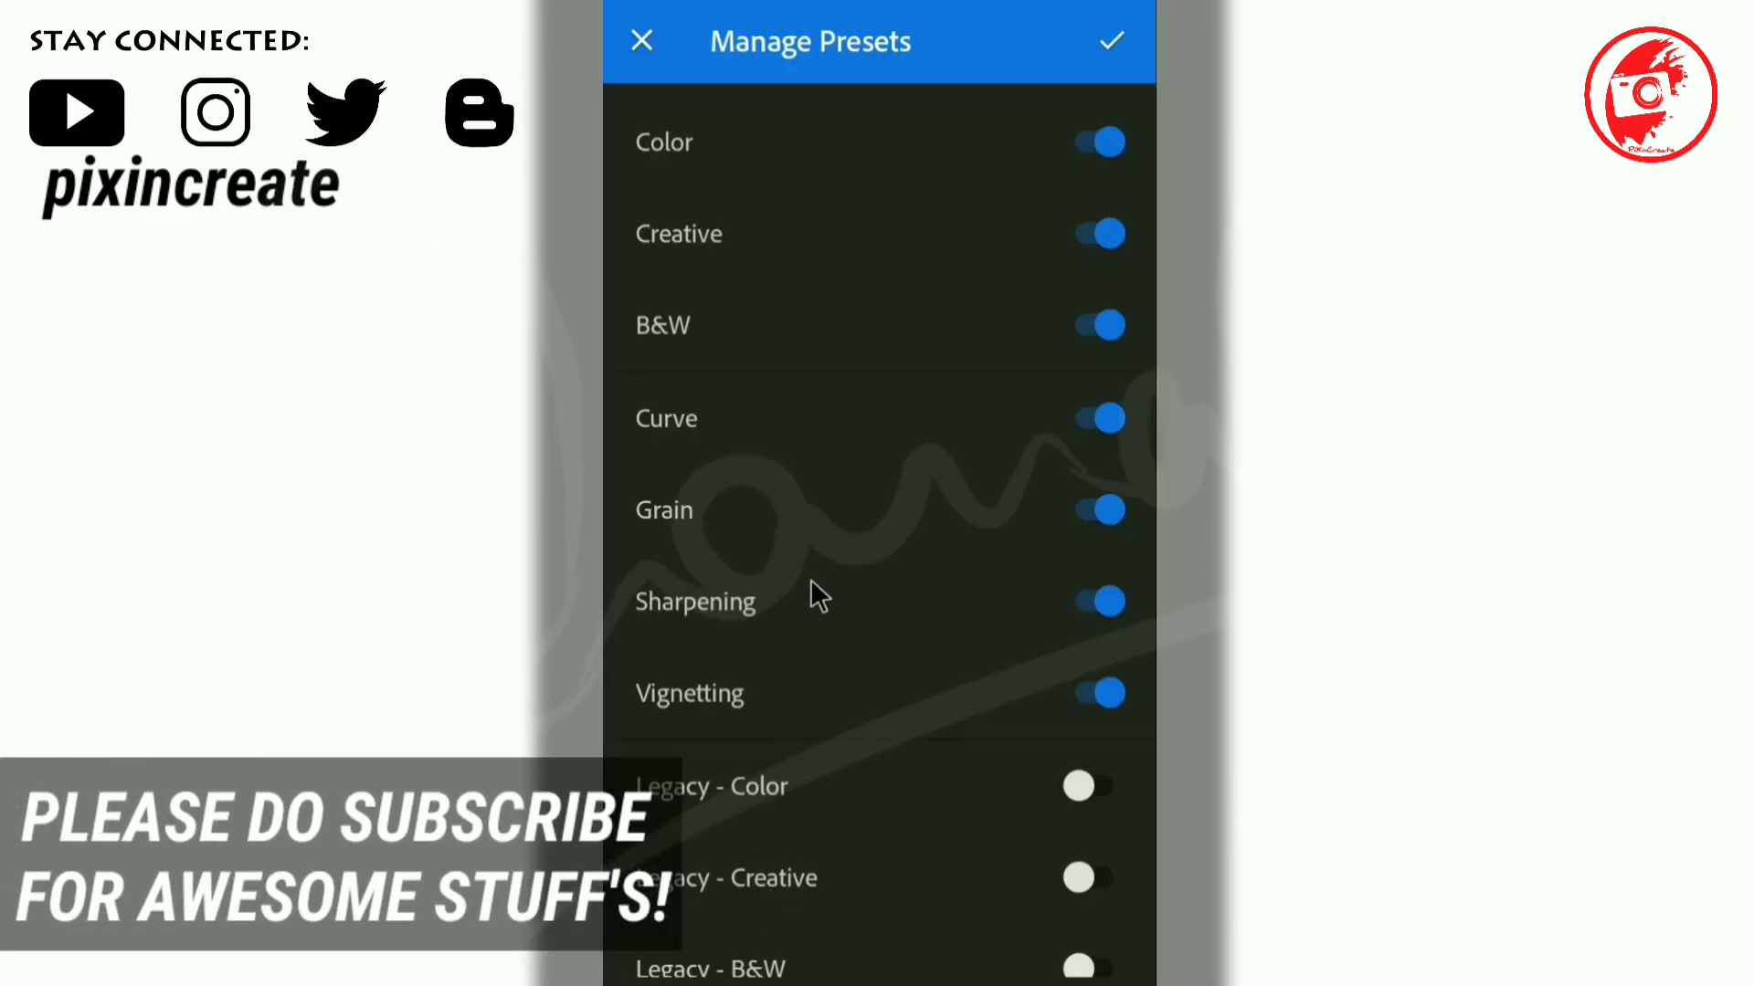
{"action": "scroll", "coordinate": [713, 917], "scroll_direction": "down", "scroll_amount": 3}
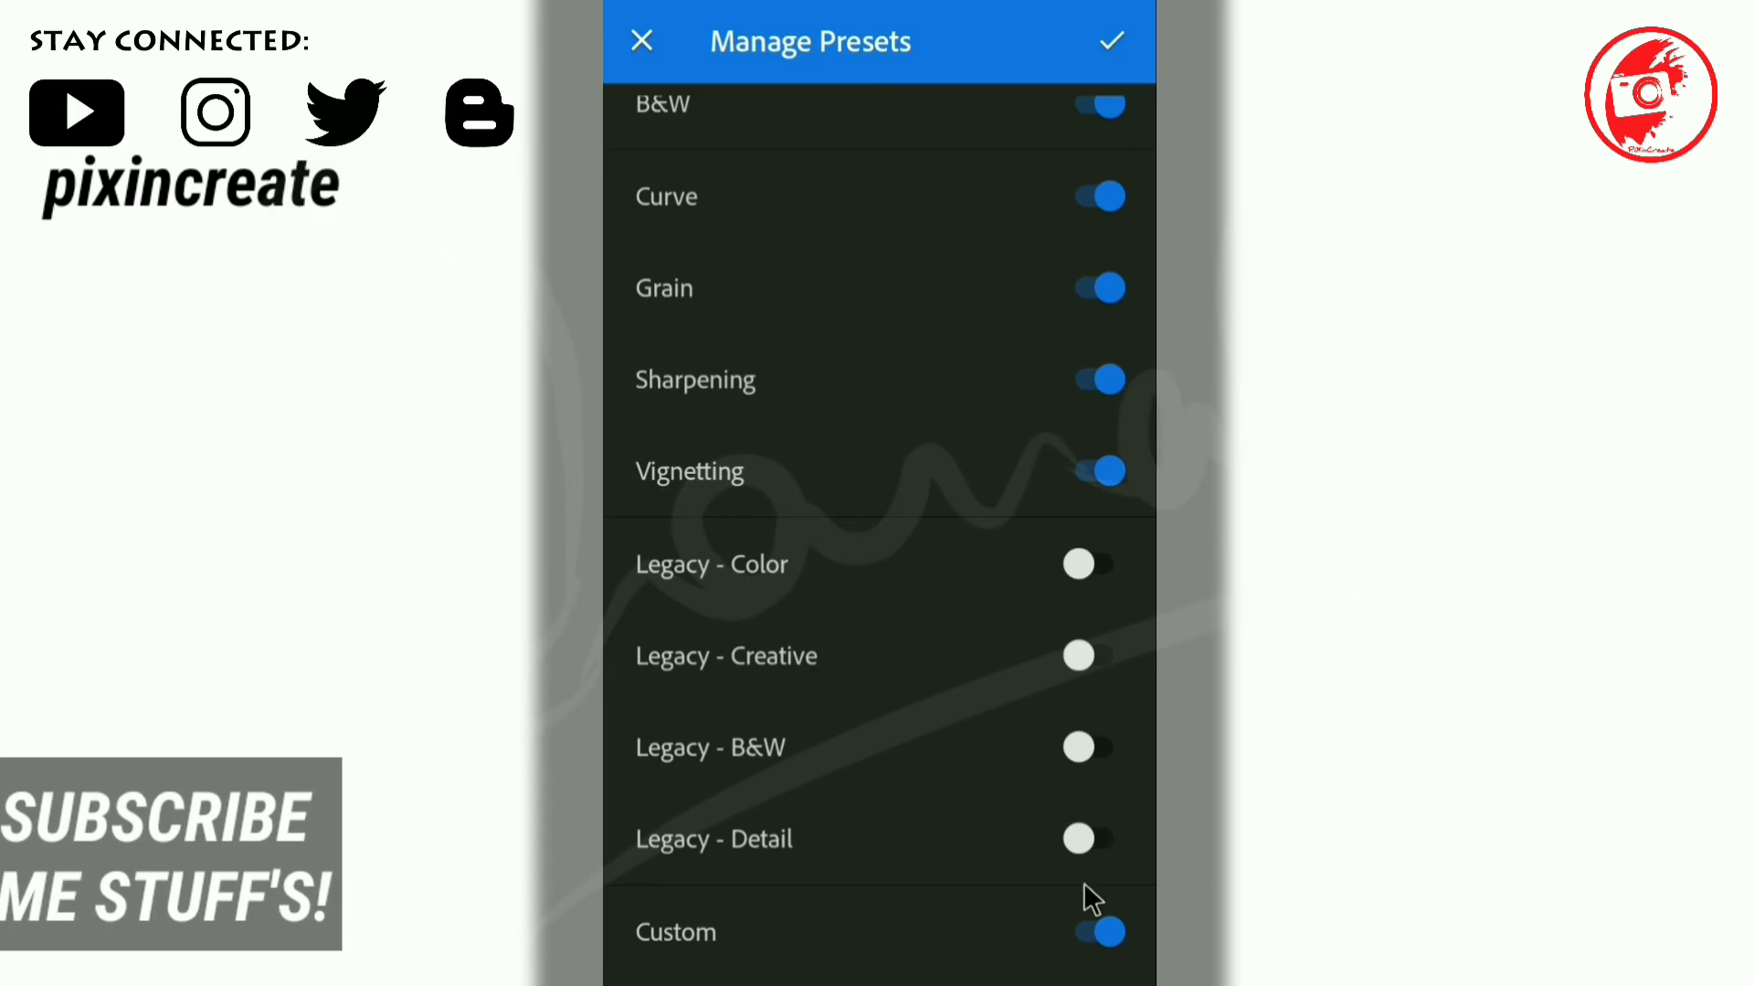
{"action": "left_click", "coordinate": [1106, 48]}
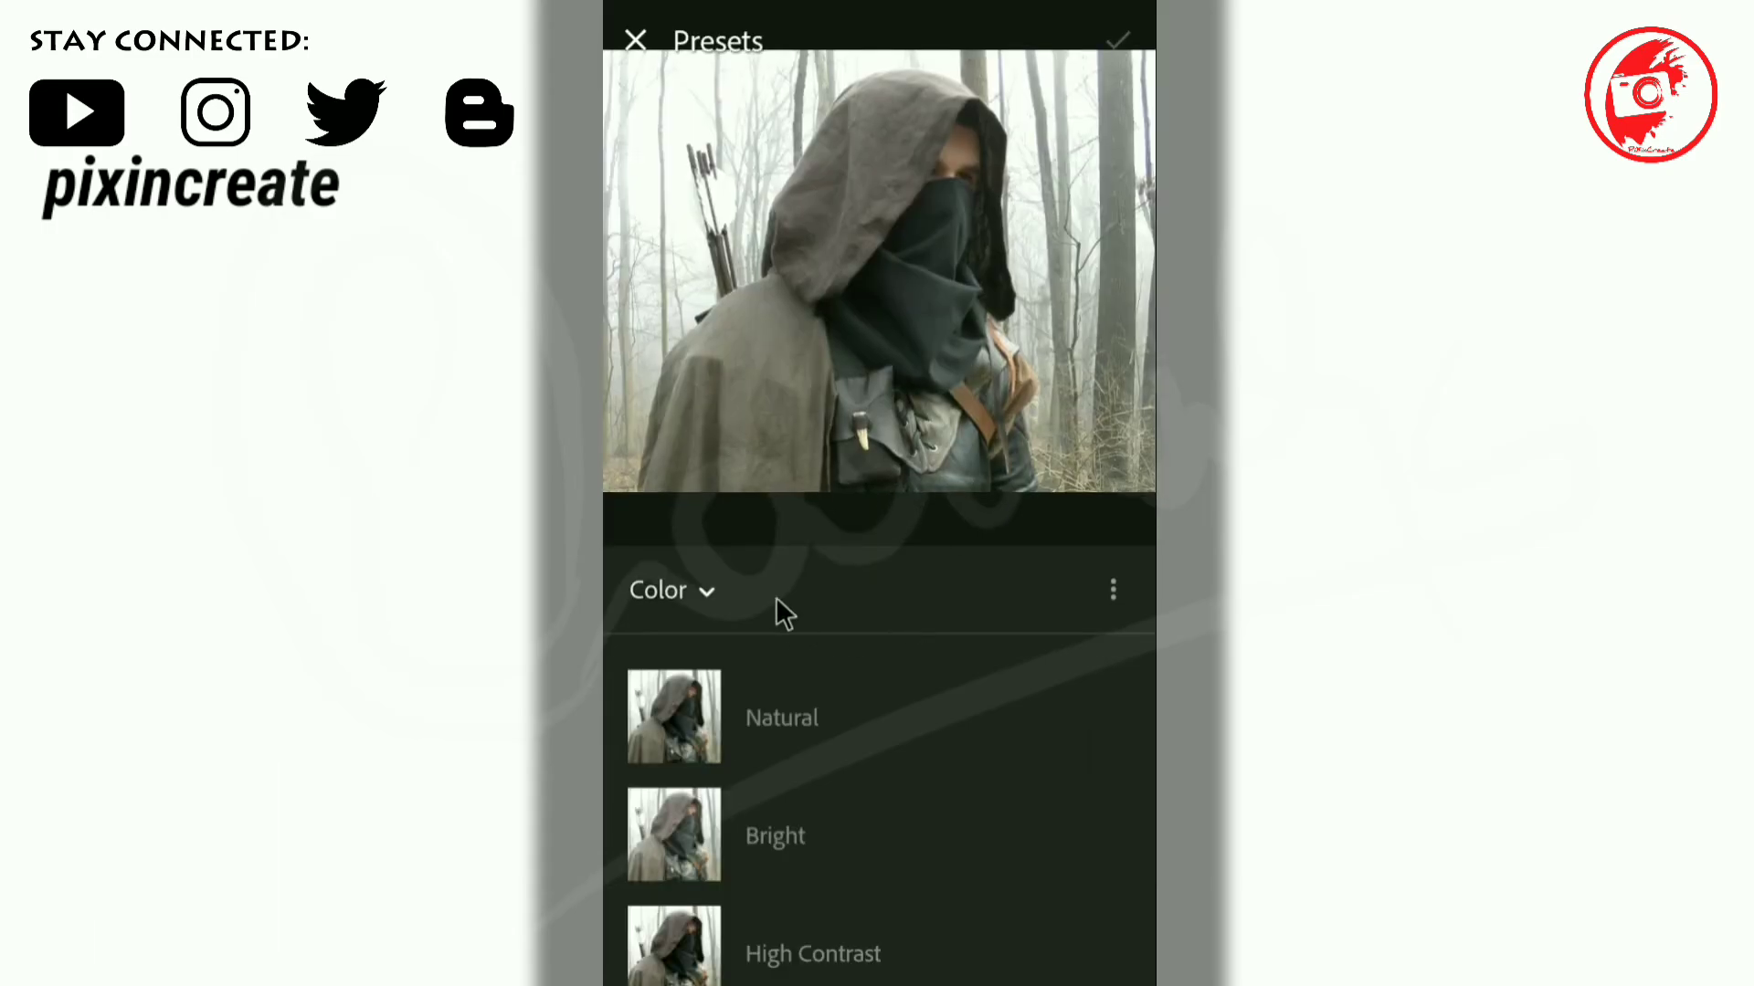
Switch the preset category to Custom, listing India, Neutral and Orange
{"action": "left_click", "coordinate": [705, 593]}
{"action": "scroll", "coordinate": [703, 601], "scroll_direction": "down", "scroll_amount": 1}
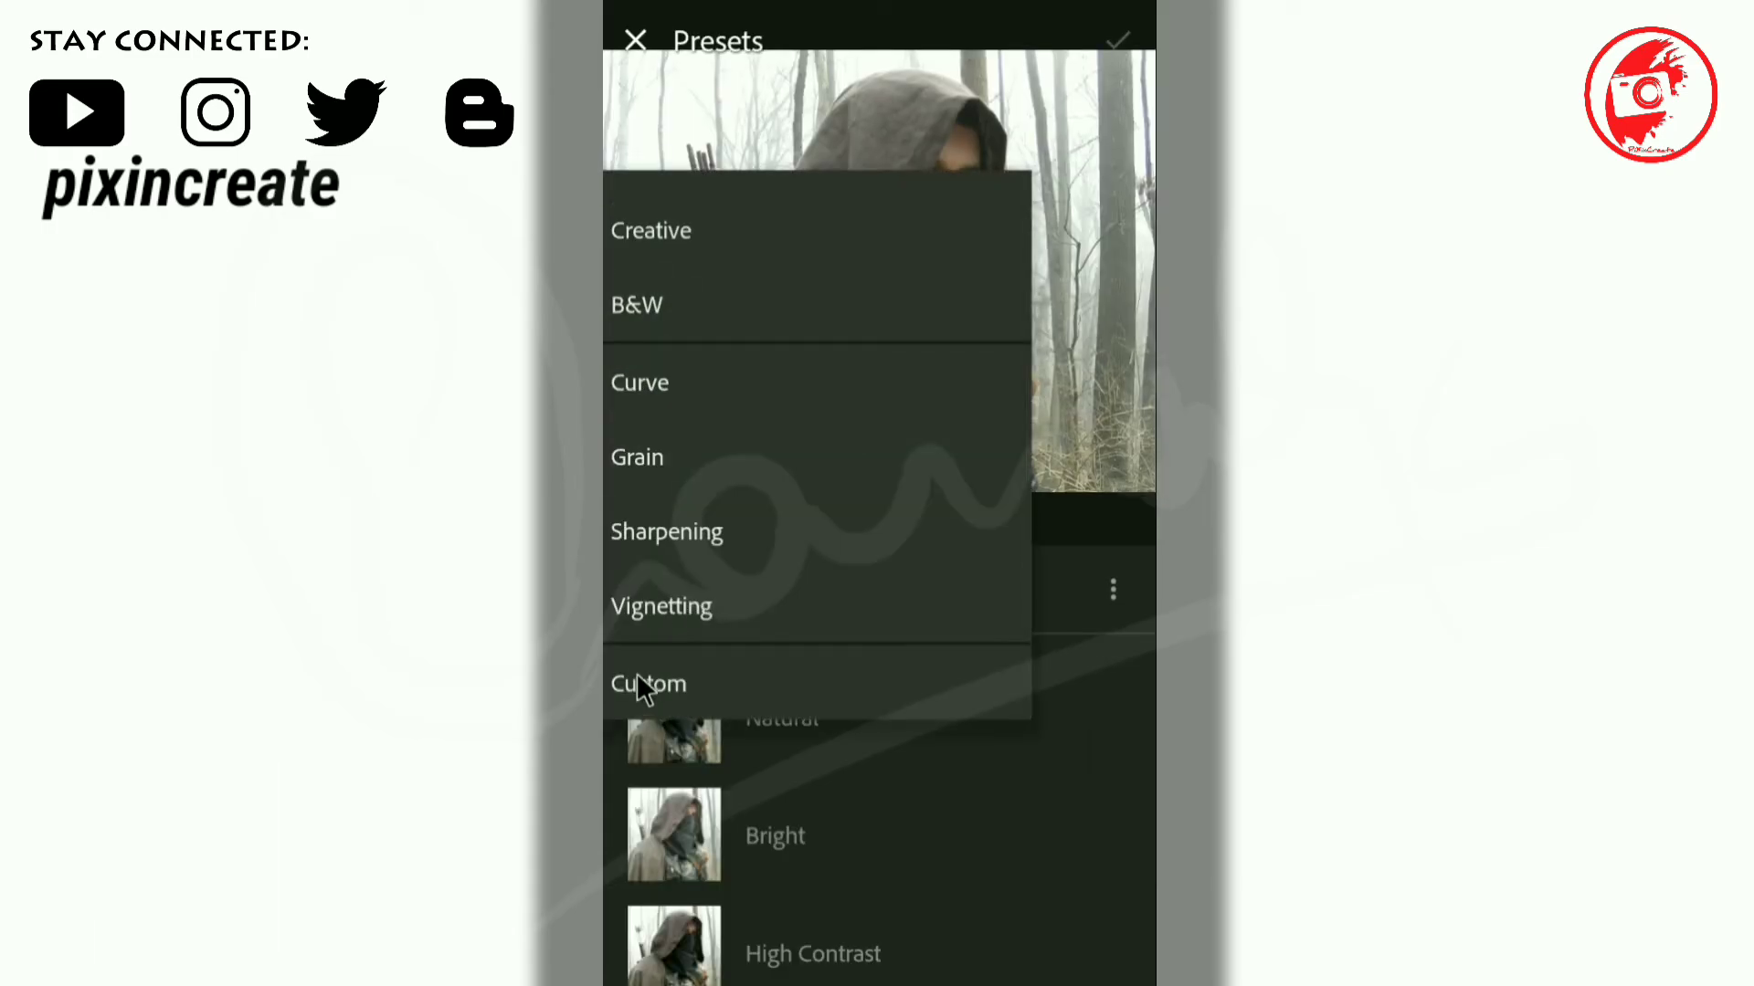
{"action": "left_click", "coordinate": [703, 688]}
Apply the Beach Aqua, India, Neutral and Orange custom presets to the archer photo in turn
{"action": "scroll", "coordinate": [716, 776], "scroll_direction": "down", "scroll_amount": 1}
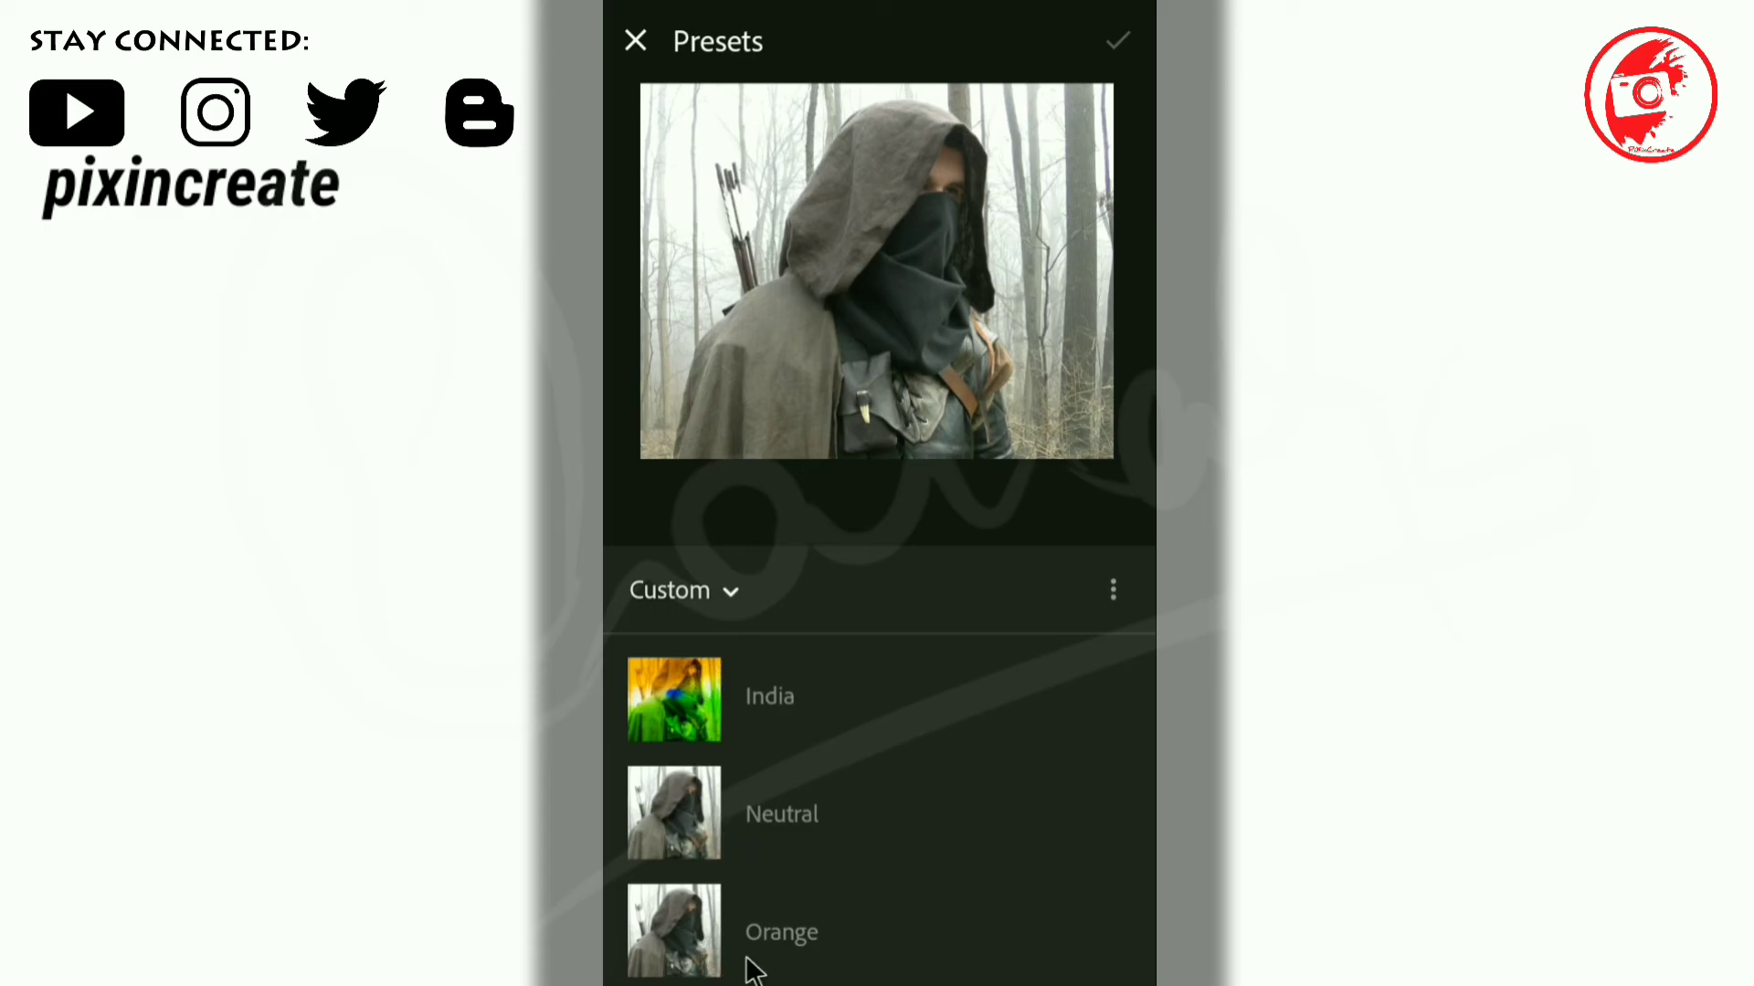
{"action": "scroll", "coordinate": [930, 749], "scroll_direction": "up", "scroll_amount": 1}
{"action": "scroll", "coordinate": [918, 759], "scroll_direction": "down", "scroll_amount": 1}
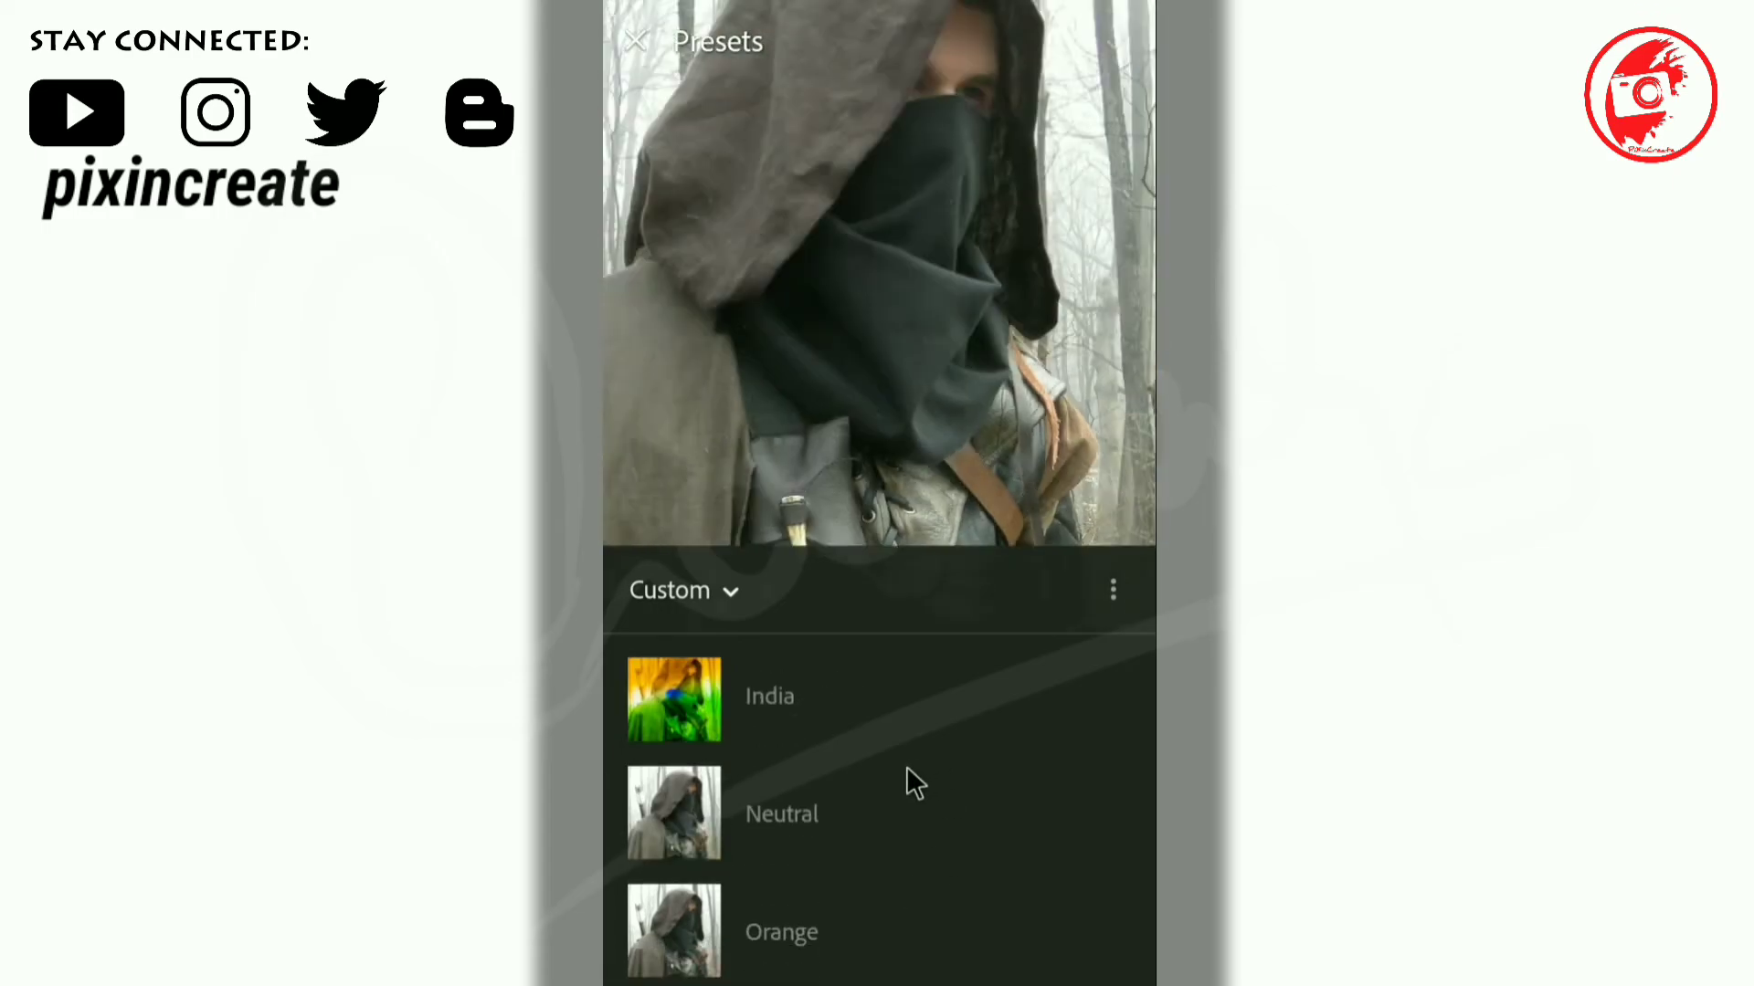
{"action": "scroll", "coordinate": [902, 769], "scroll_direction": "up", "scroll_amount": 1}
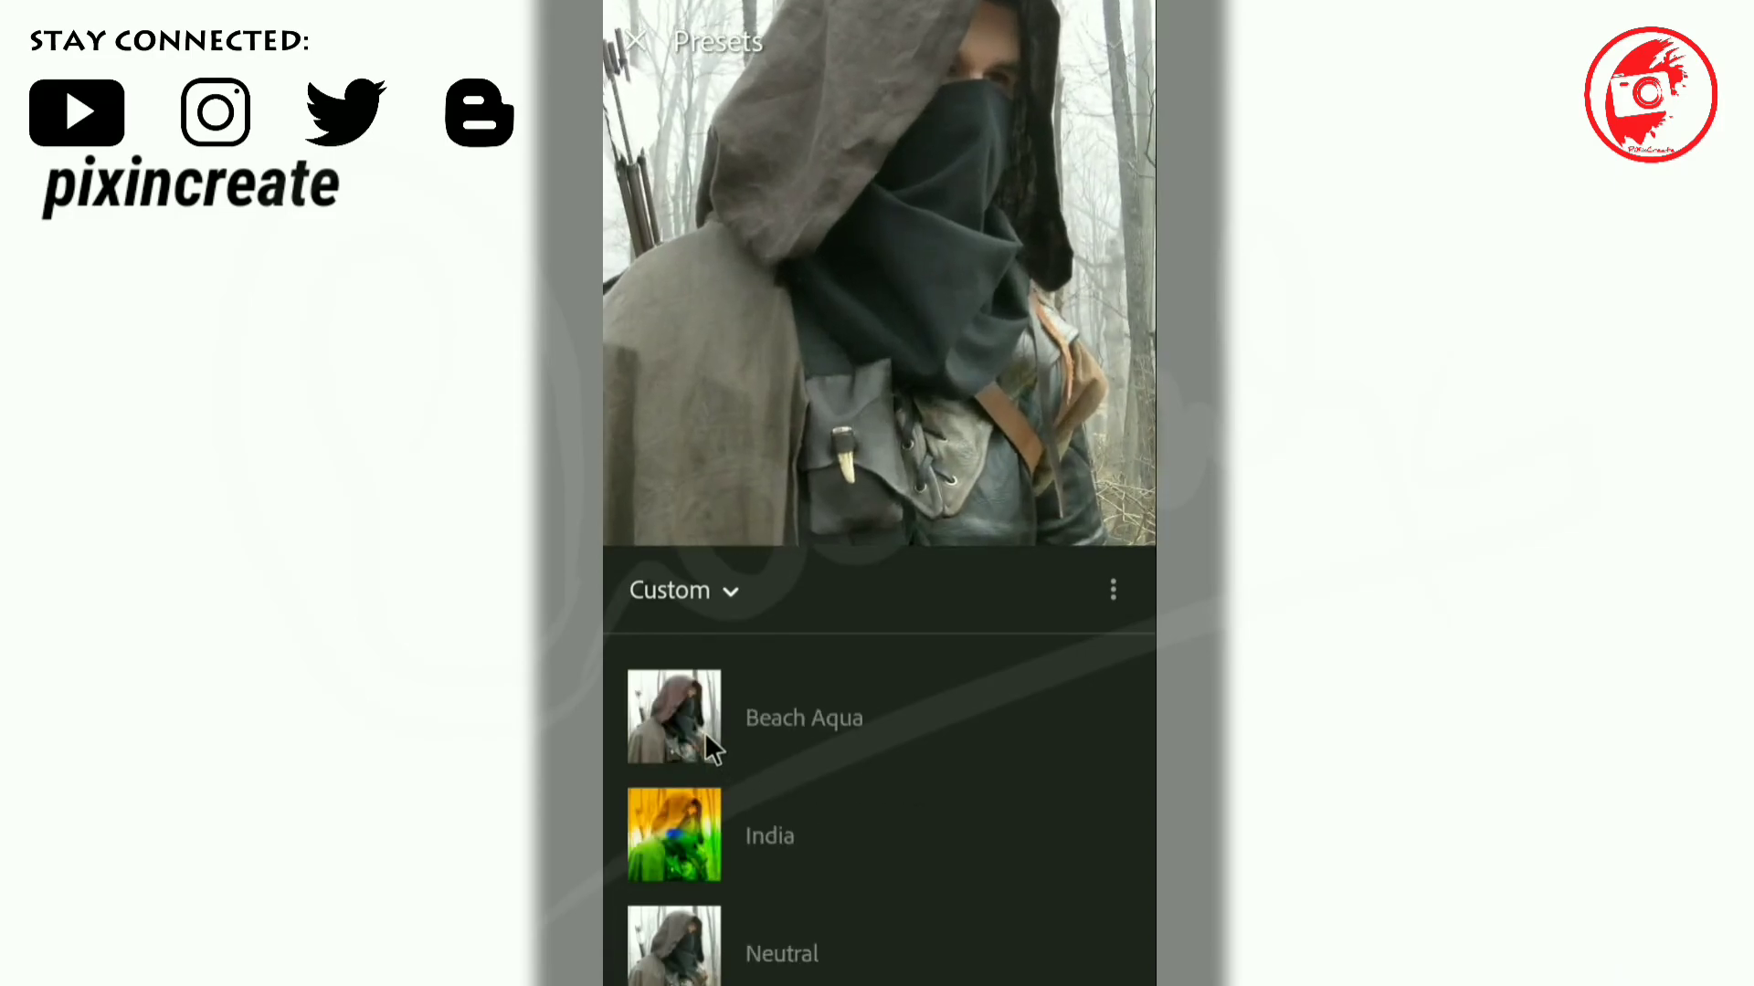
{"action": "left_click", "coordinate": [705, 727]}
{"action": "left_click", "coordinate": [752, 357]}
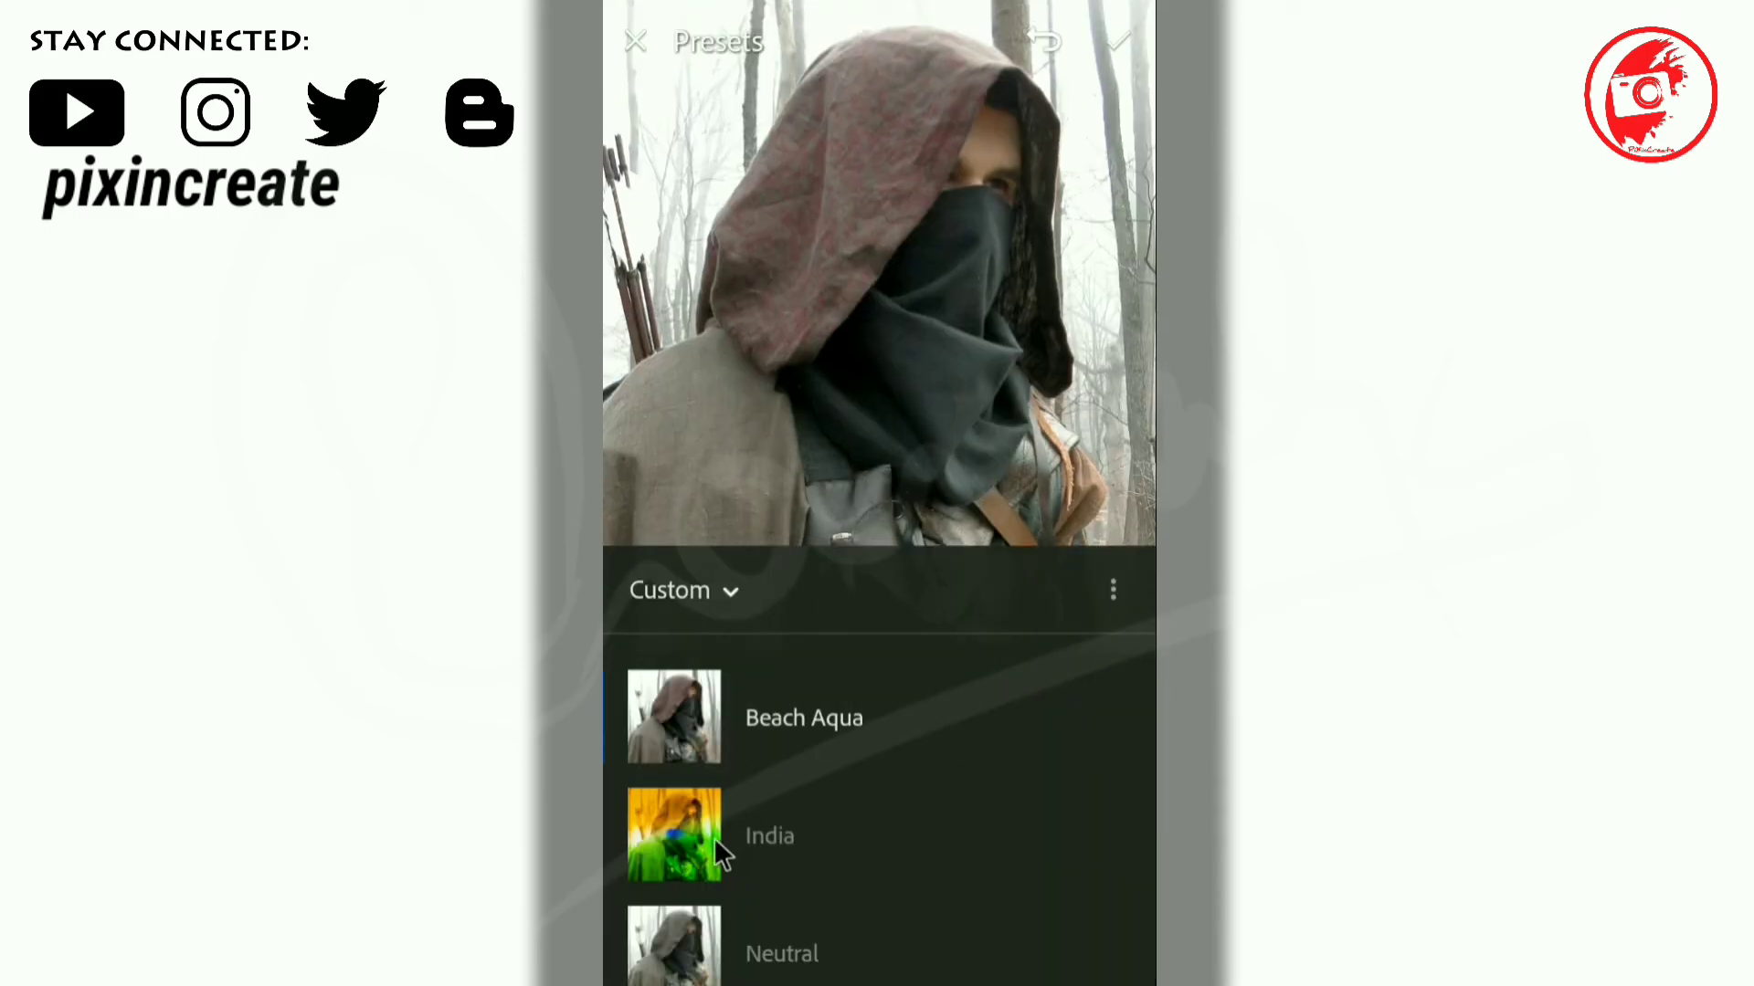
{"action": "left_click", "coordinate": [717, 850]}
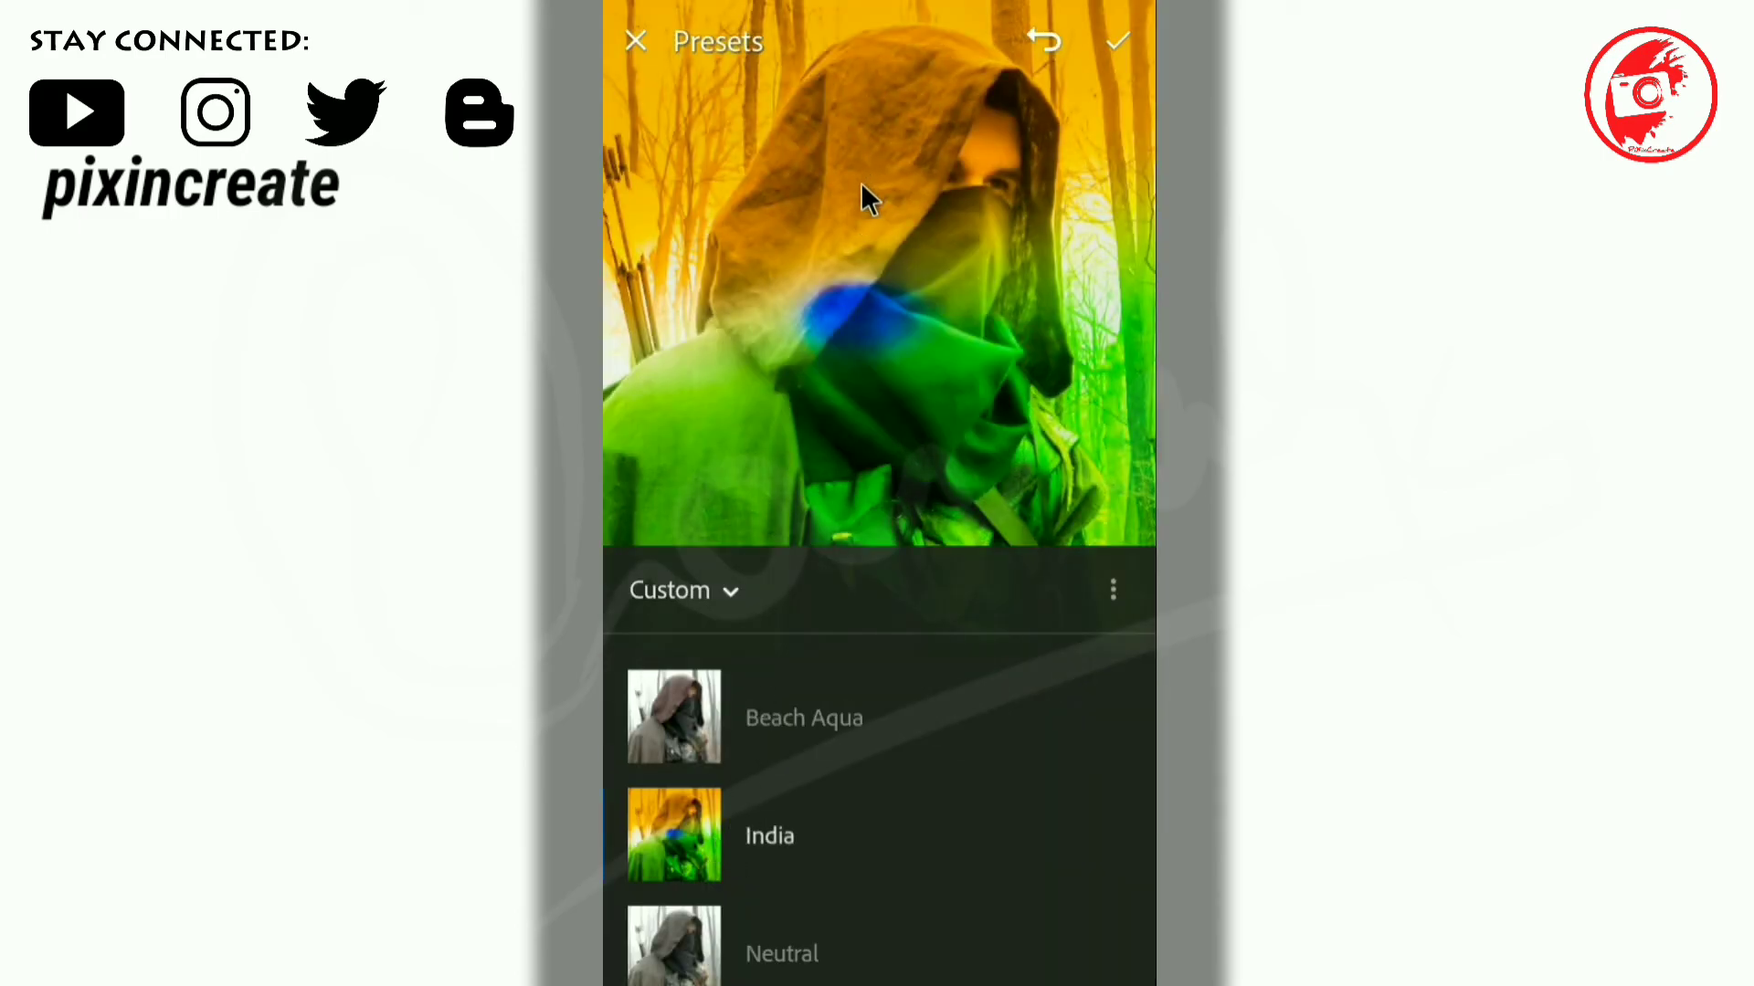
{"action": "scroll", "coordinate": [776, 758], "scroll_direction": "down", "scroll_amount": 1}
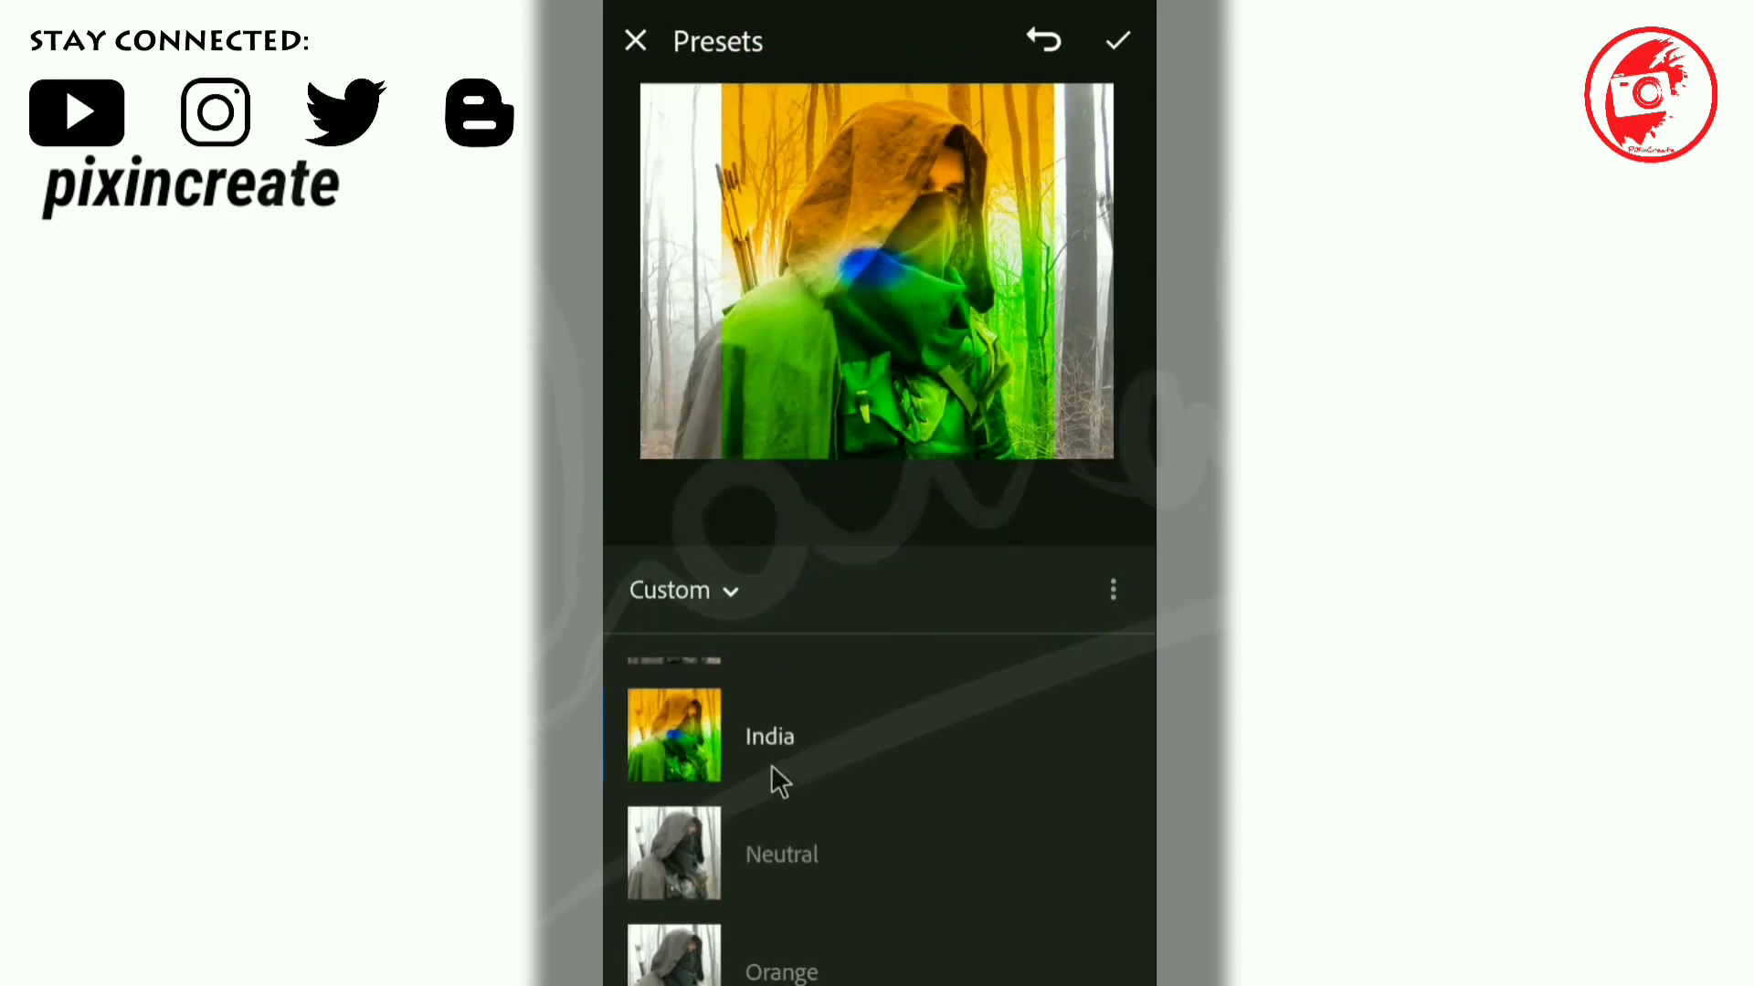
{"action": "left_click", "coordinate": [700, 853]}
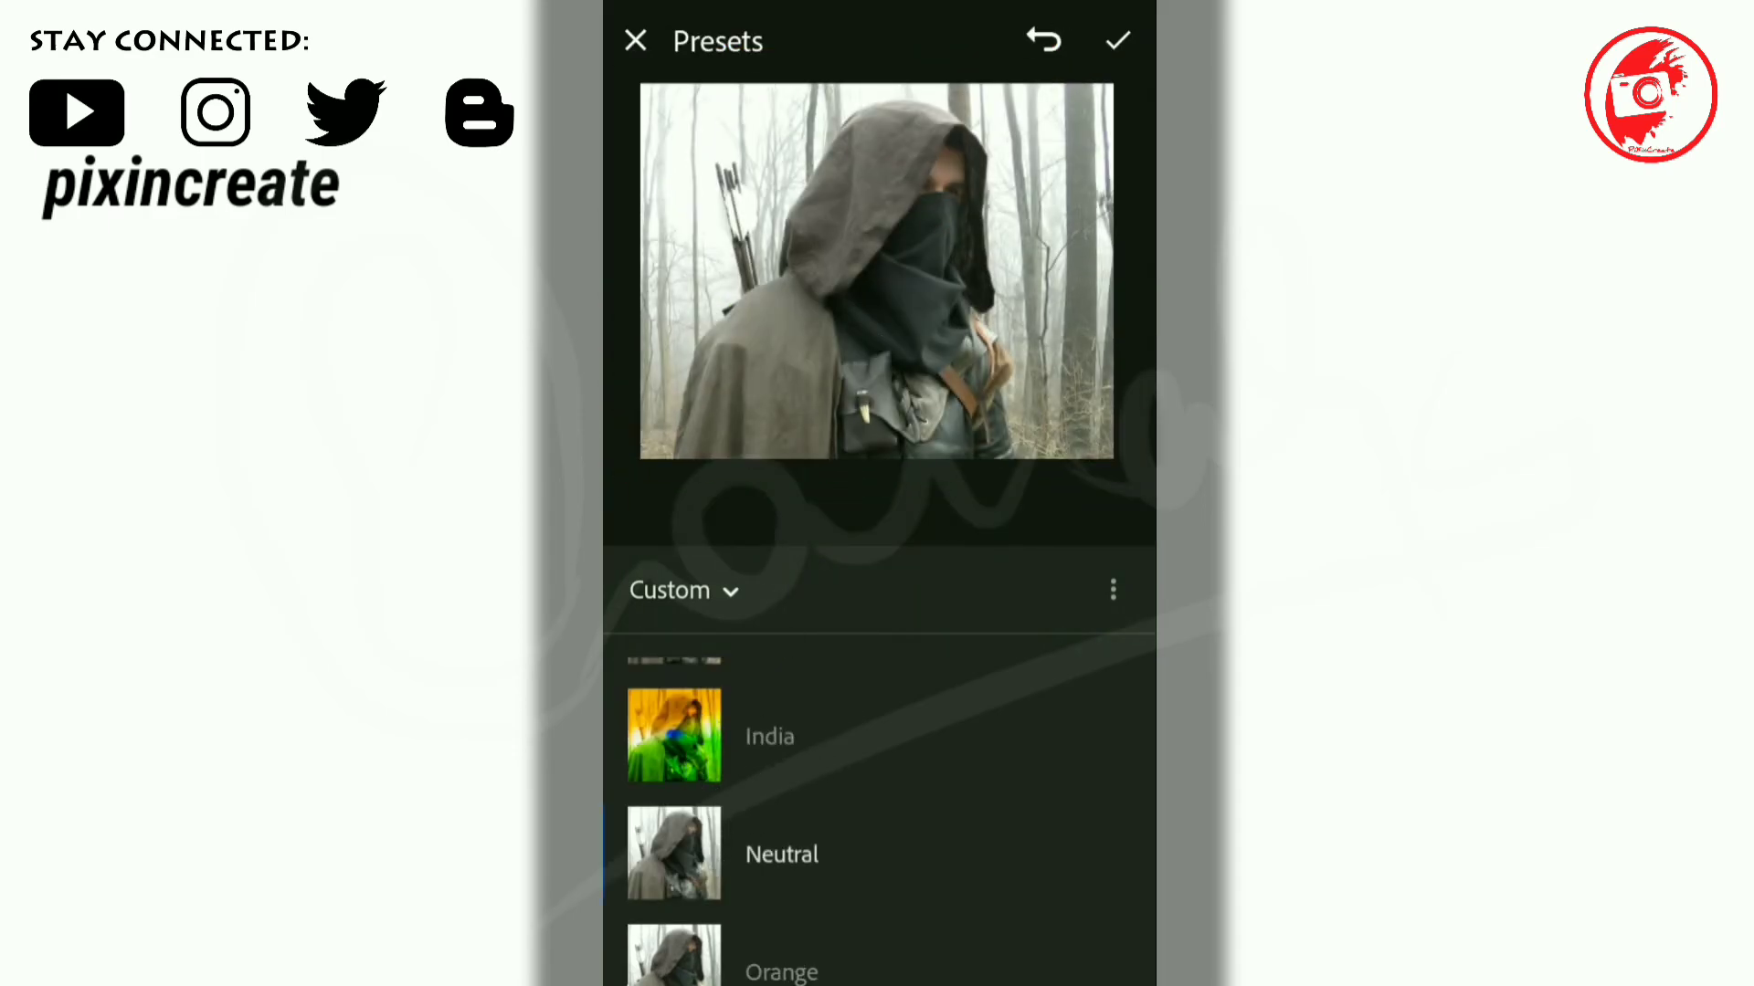
{"action": "left_click", "coordinate": [674, 958]}
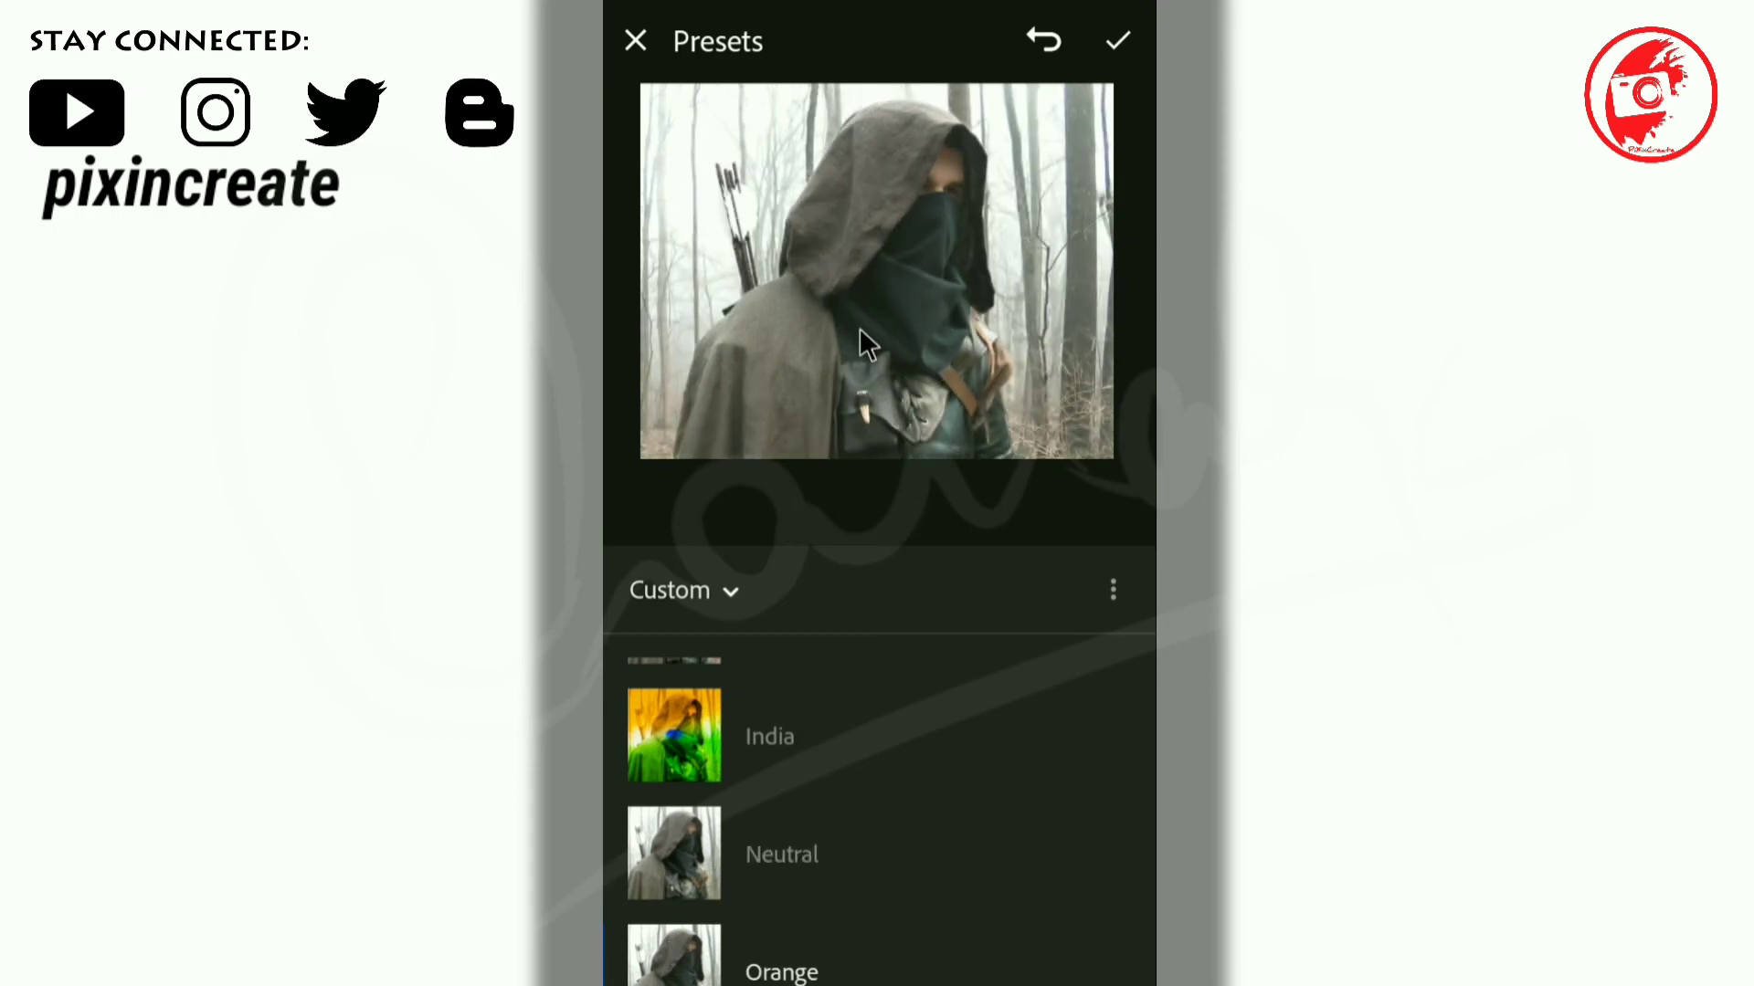
Compare the edited photo with the unedited original, then leave presets for the Edit view
{"action": "left_click_drag", "start_coordinate": [789, 278], "coordinate": [791, 281]}
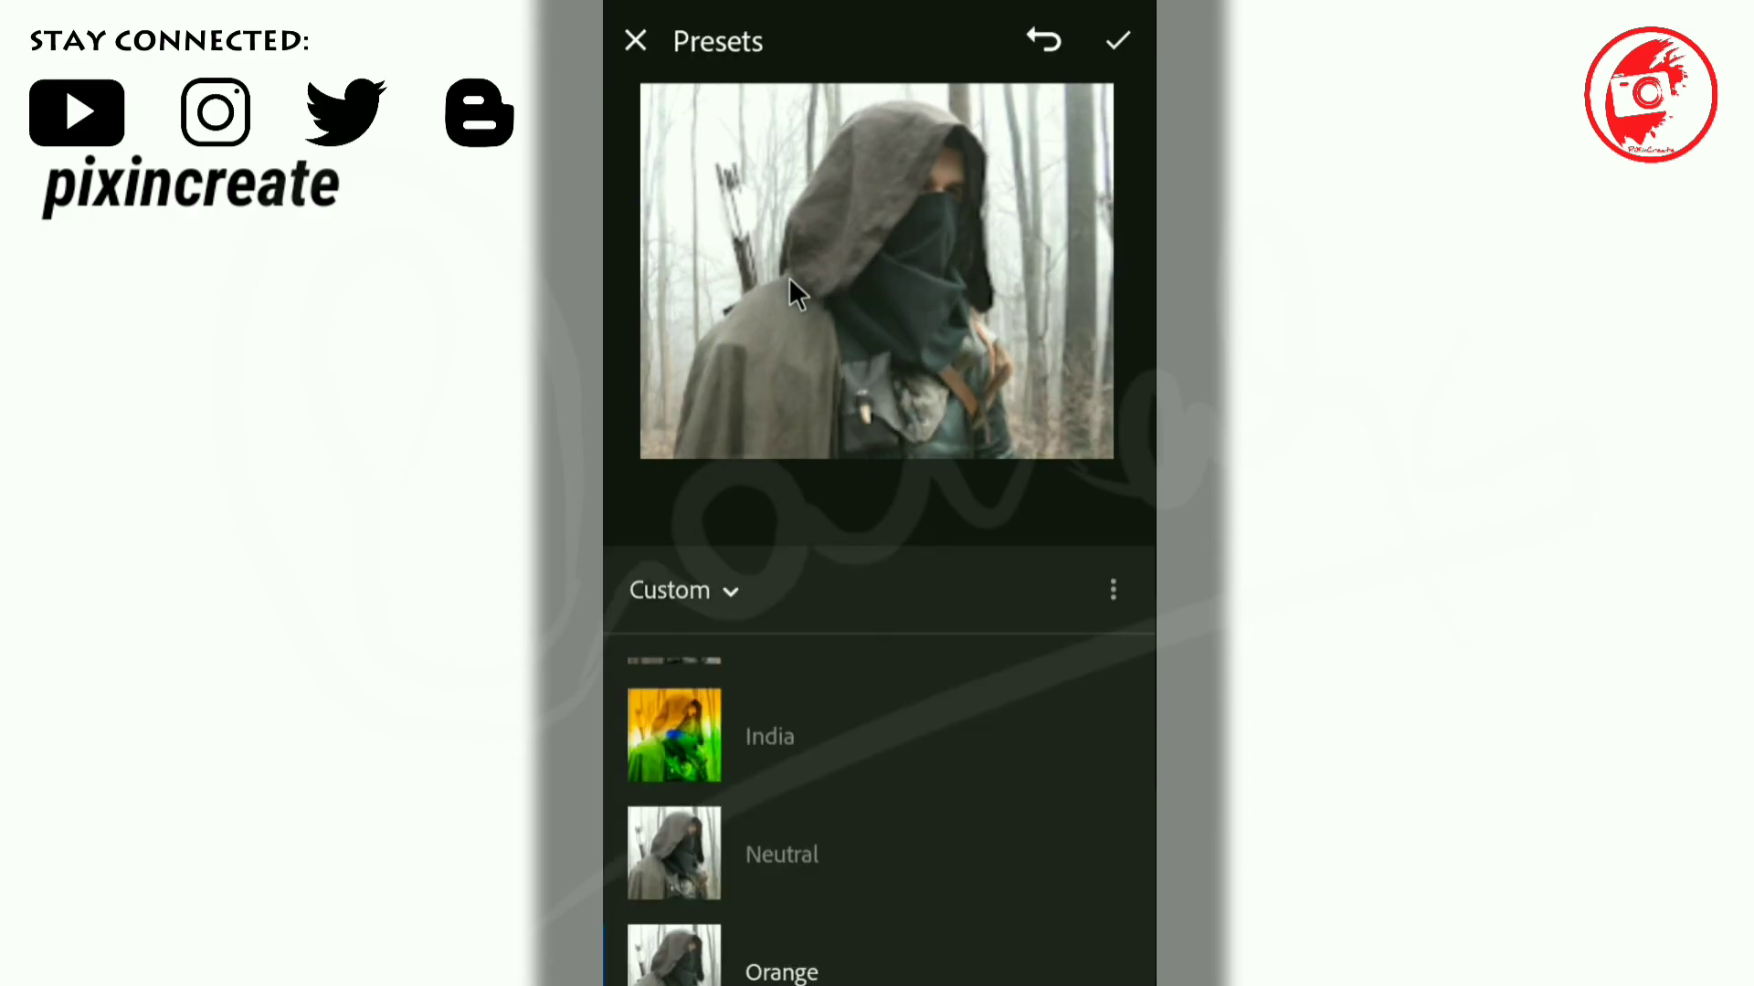
{"action": "left_click", "coordinate": [791, 282]}
{"action": "left_click_drag", "start_coordinate": [813, 349], "coordinate": [813, 349]}
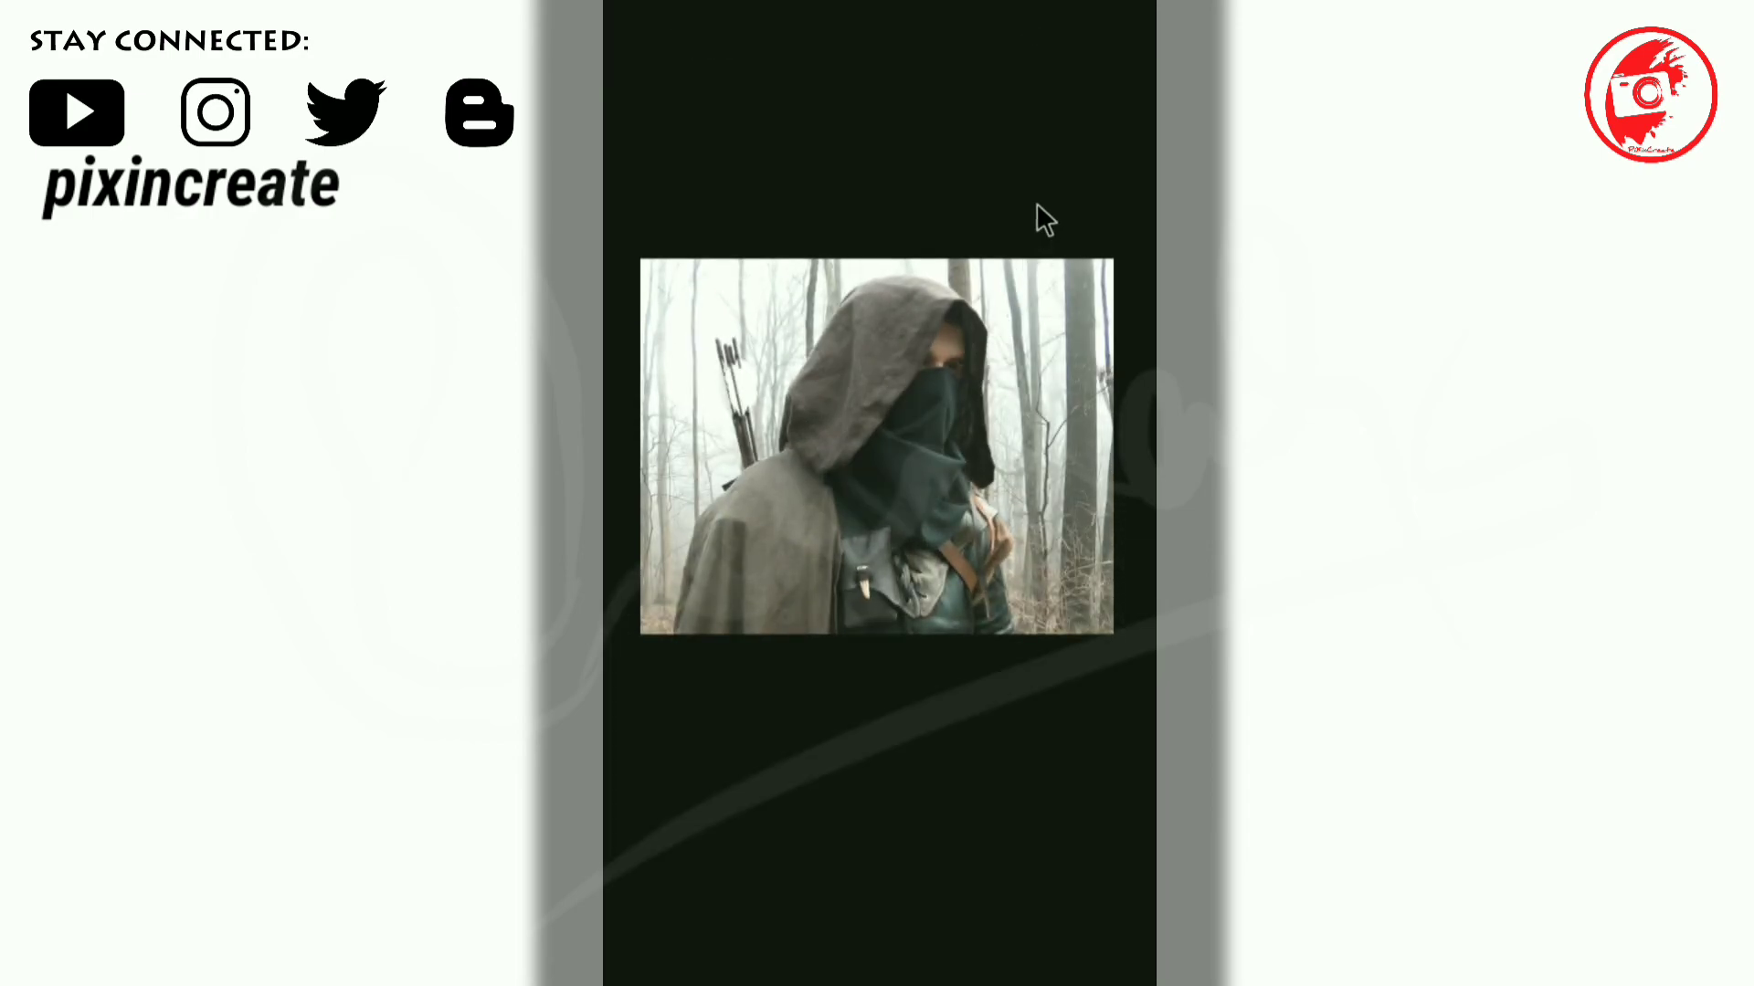
{"action": "left_click", "coordinate": [920, 292]}
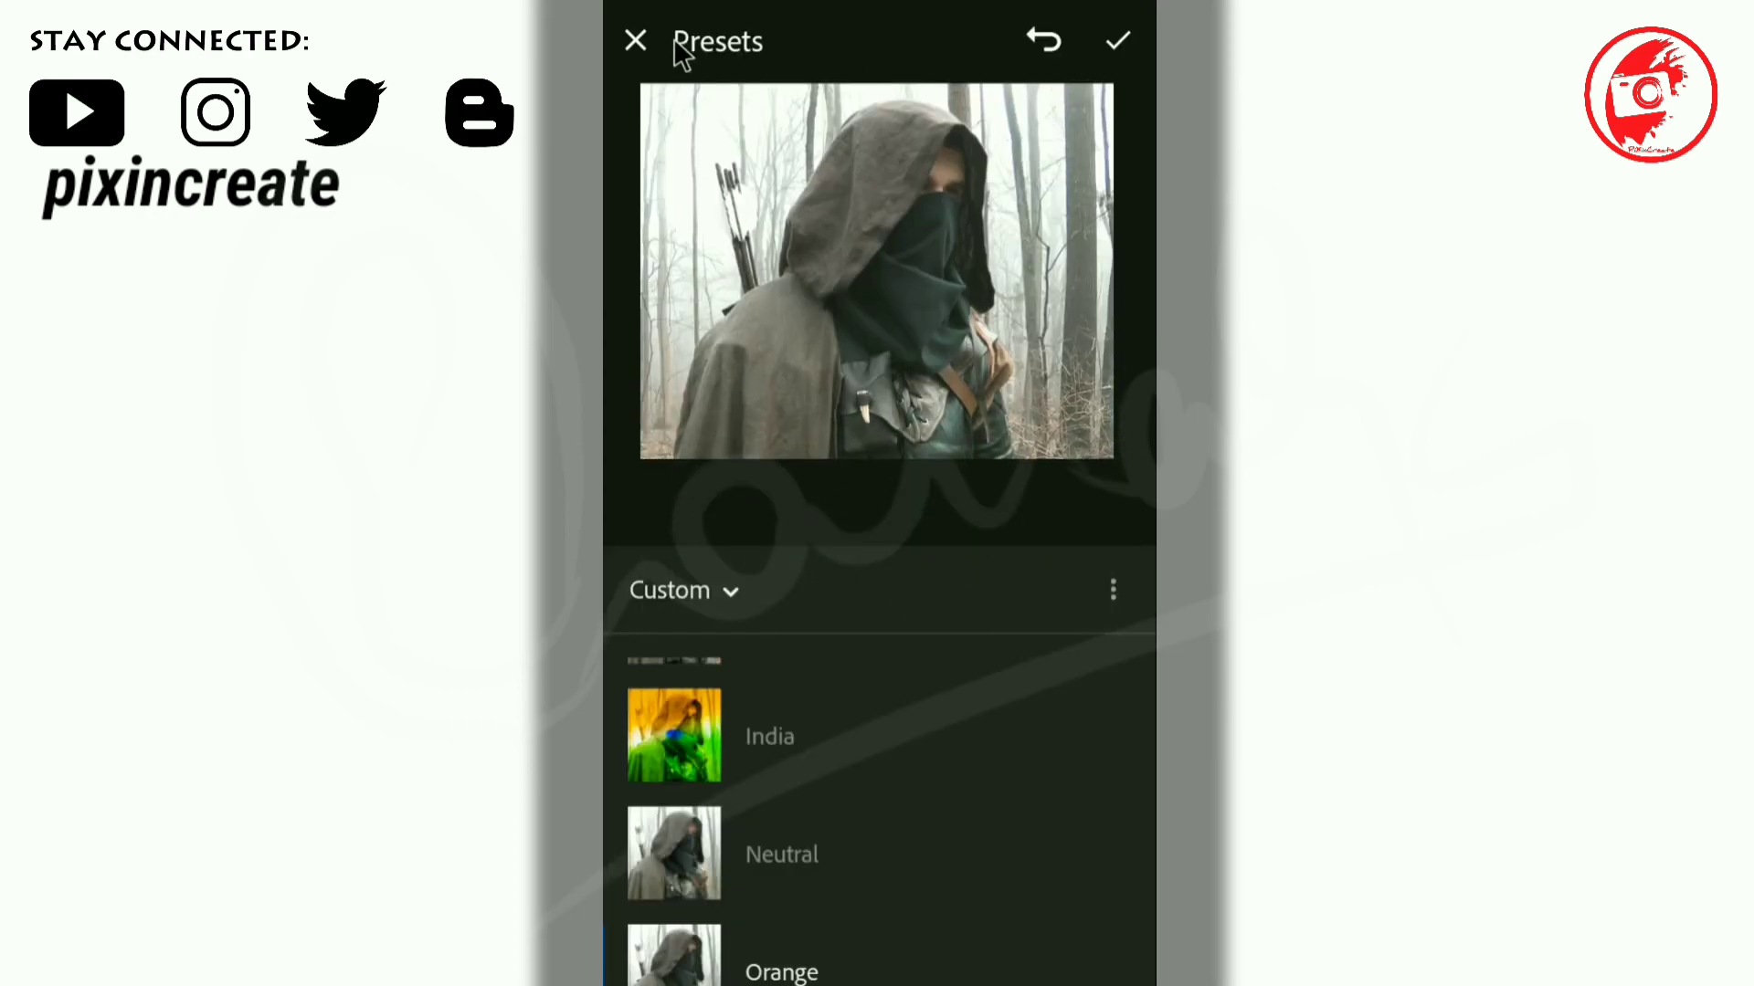
{"action": "left_click", "coordinate": [635, 41]}
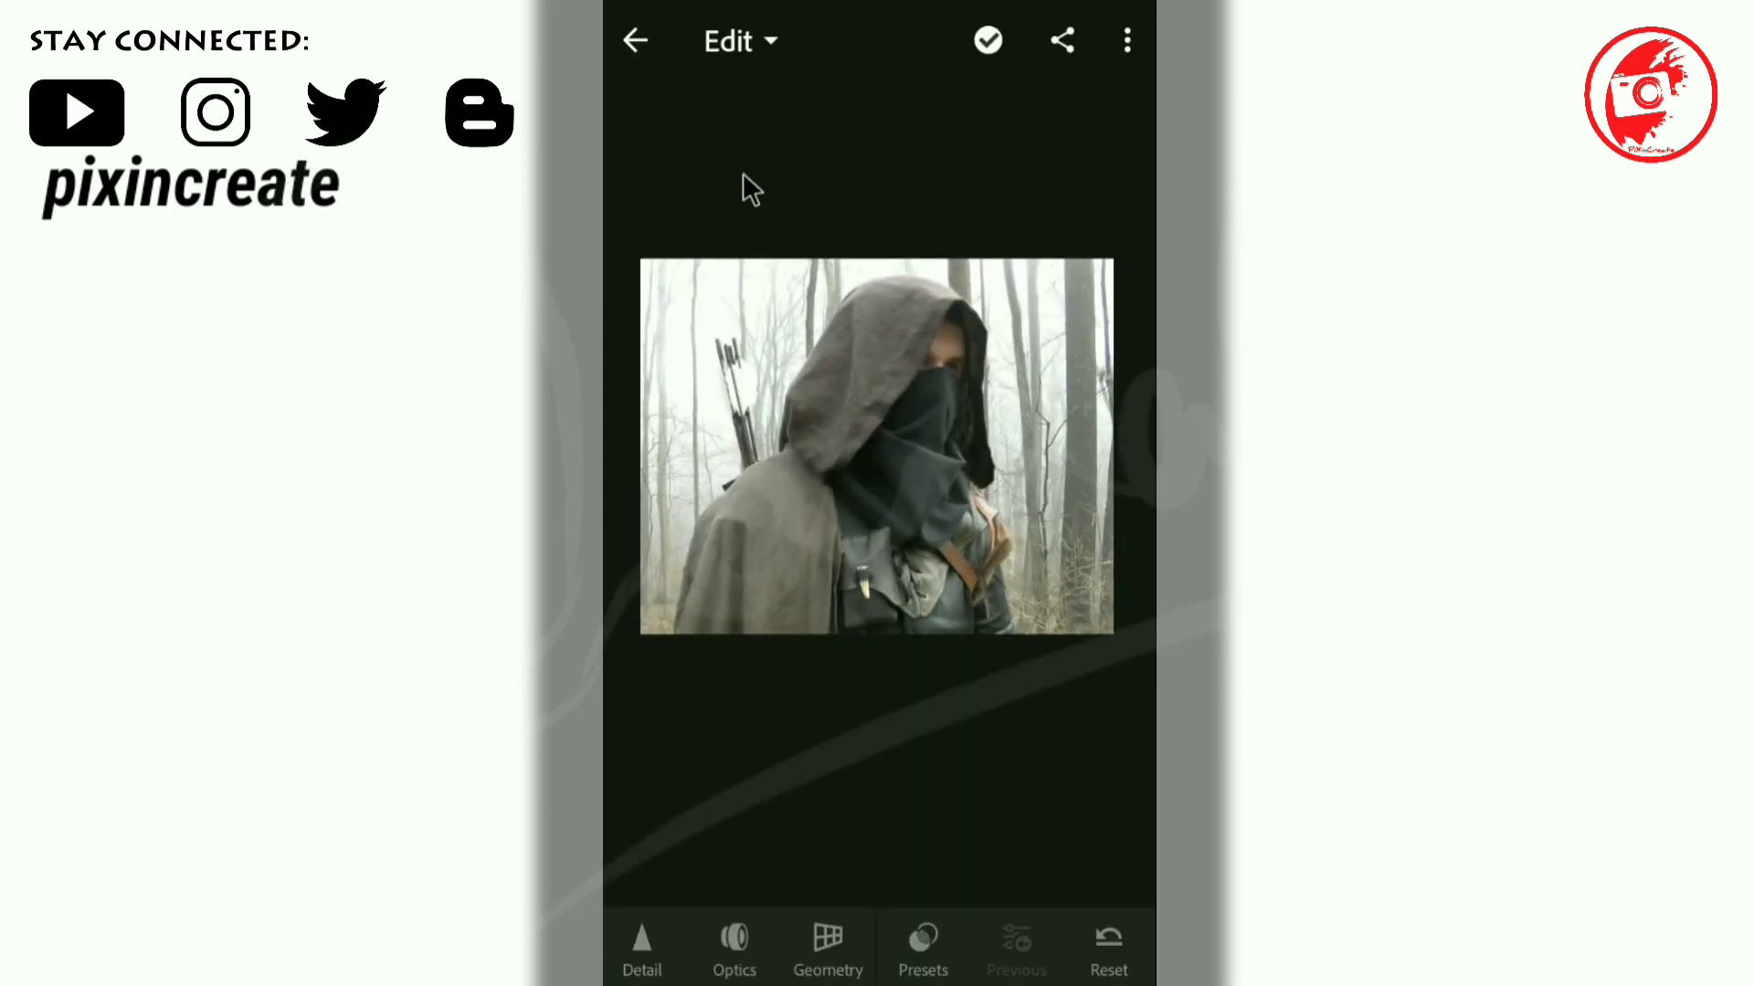